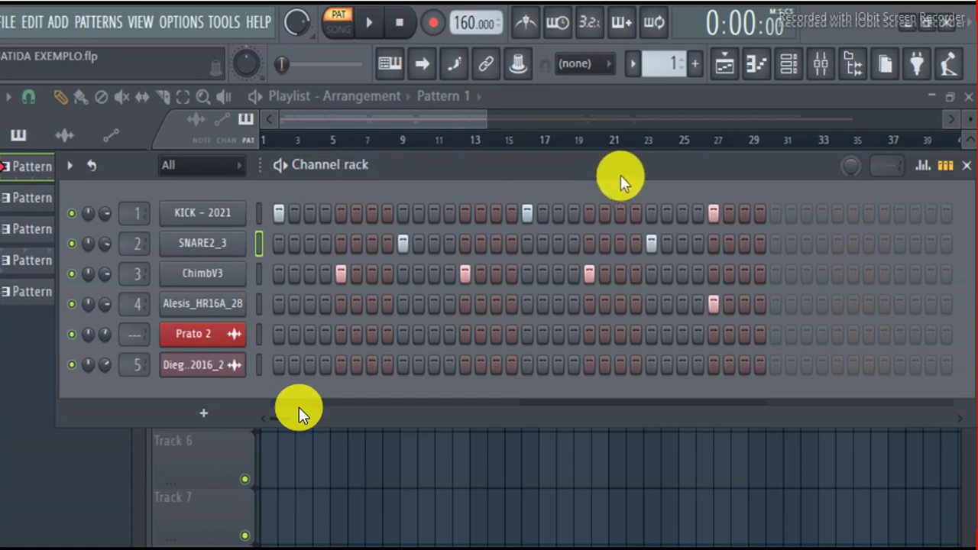
mouse_move(496, 157)
left_mouse_down()
mouse_move(588, 157)
mouse_move(497, 157)
left_mouse_up()
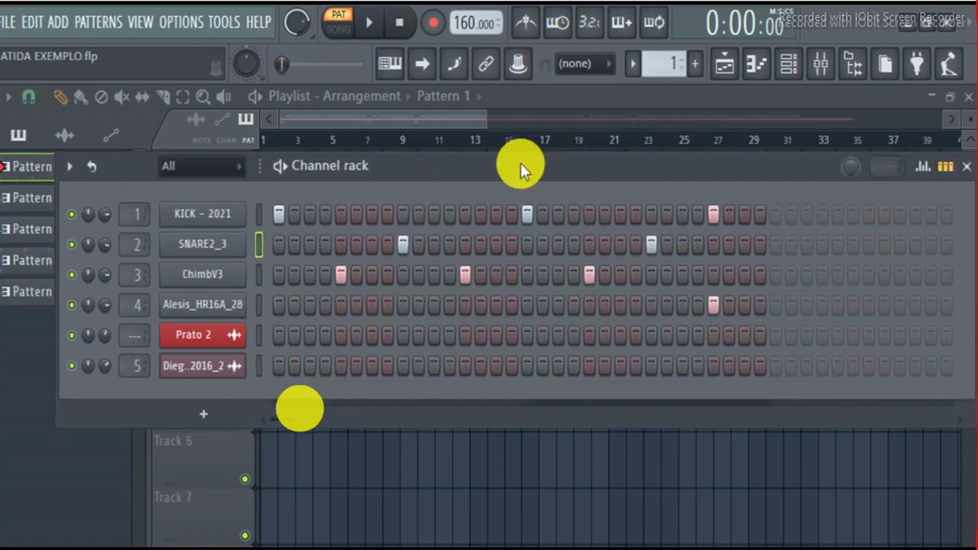
left_click(284, 170)
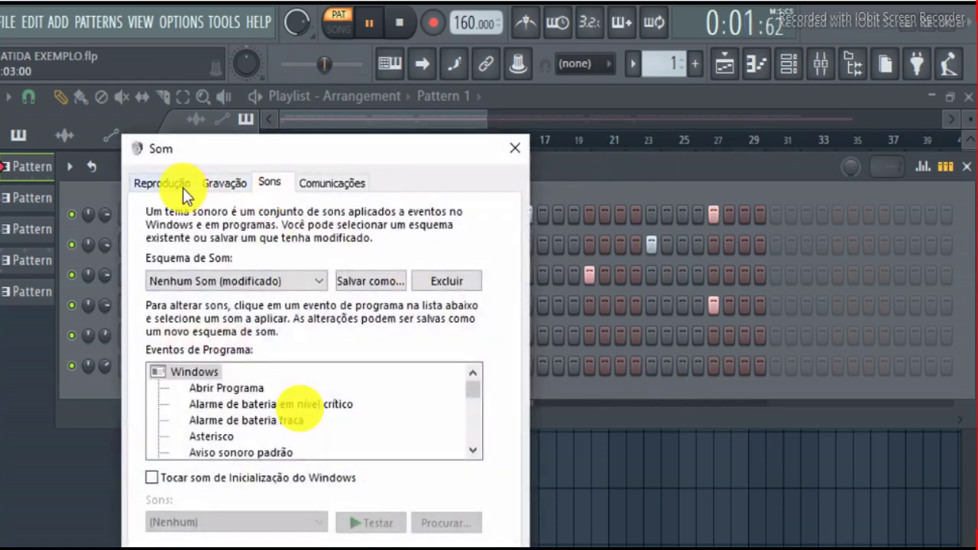
- Examine the enhancement and level settings of the speaker playback device in the Windows Sound dialog
left_click(185, 189)
left_click(209, 264)
double_click(213, 263)
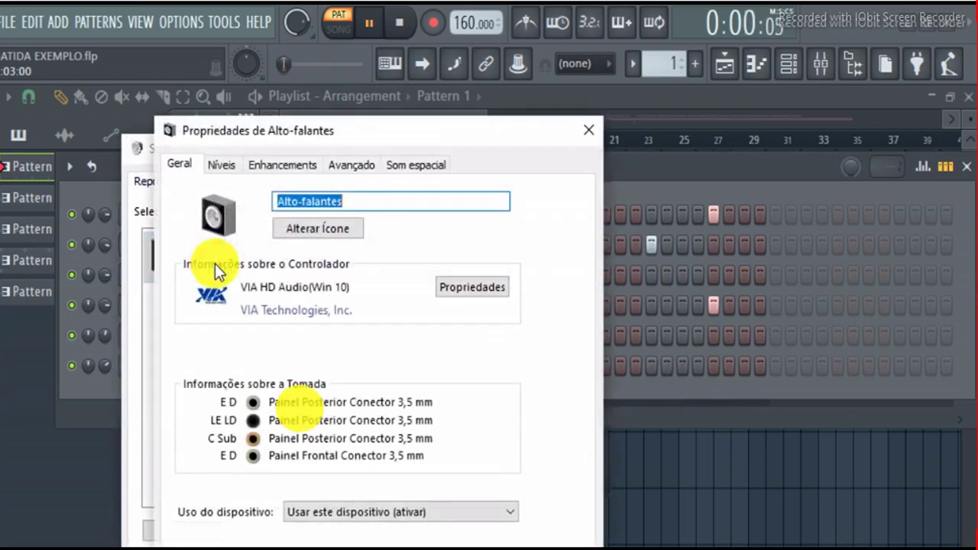
left_click(235, 168)
left_click(260, 165)
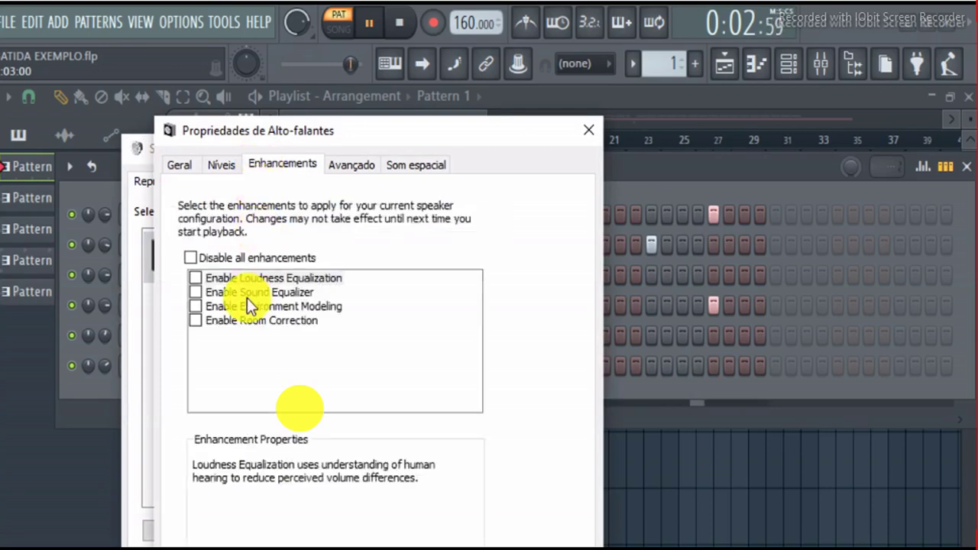
left_click(220, 165)
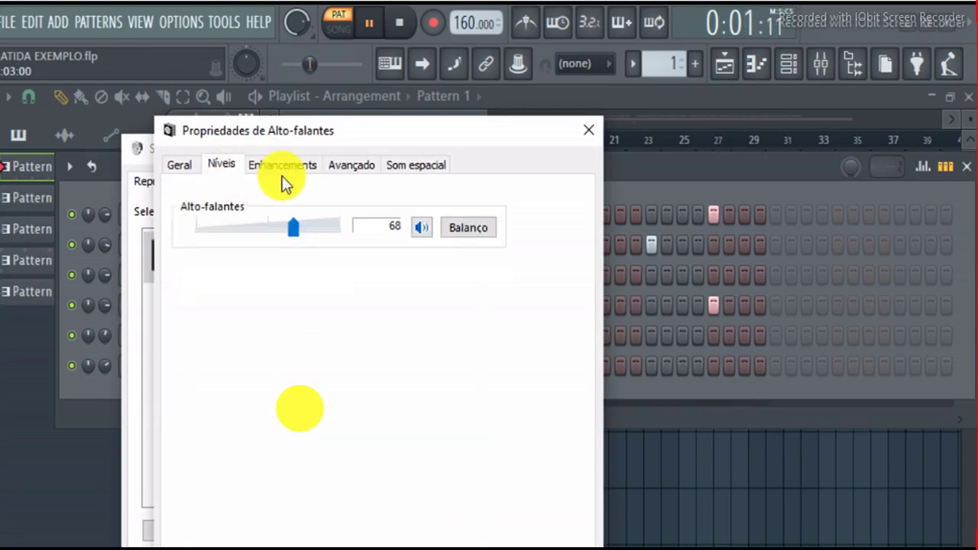
left_click(589, 132)
- Check the listening options in the microphone recording device's properties, and close the sound settings
left_click(238, 181)
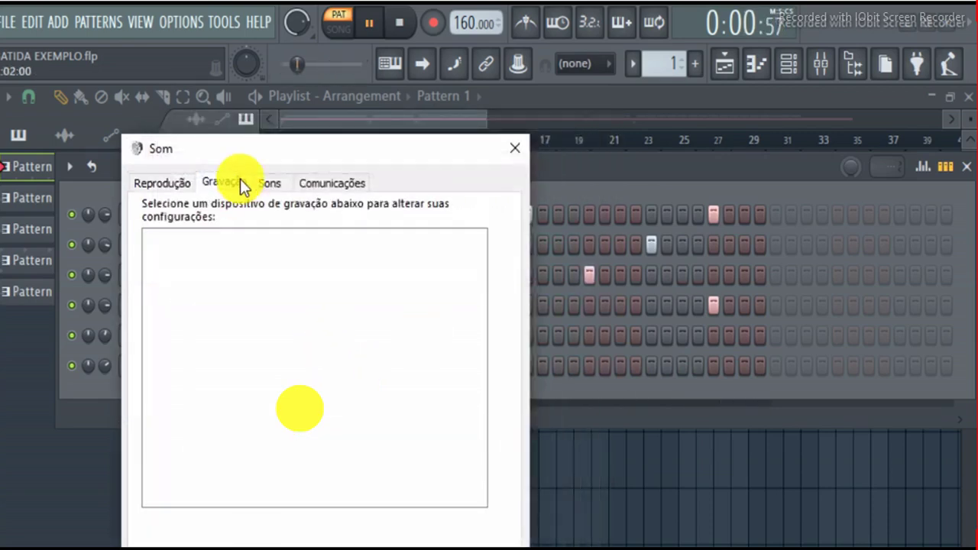
double_click(235, 261)
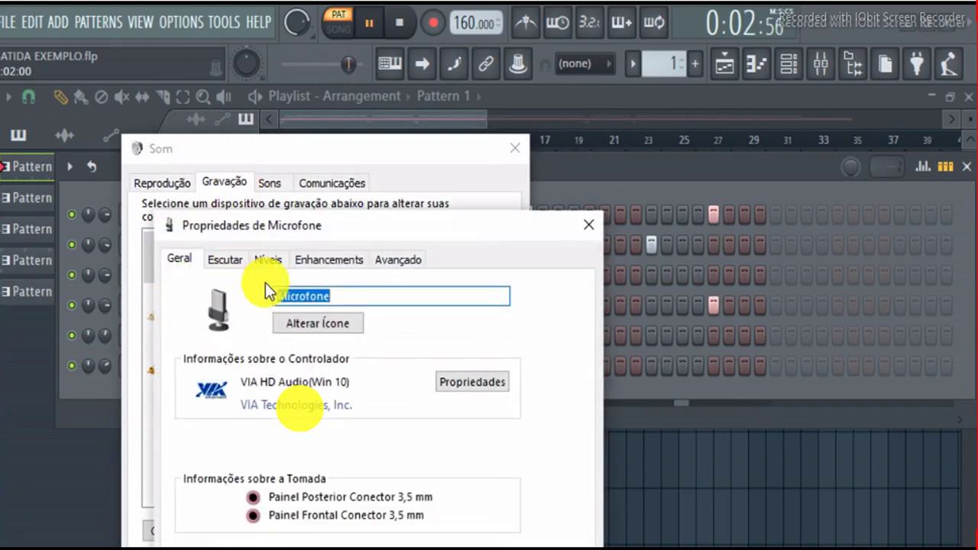
left_click(232, 259)
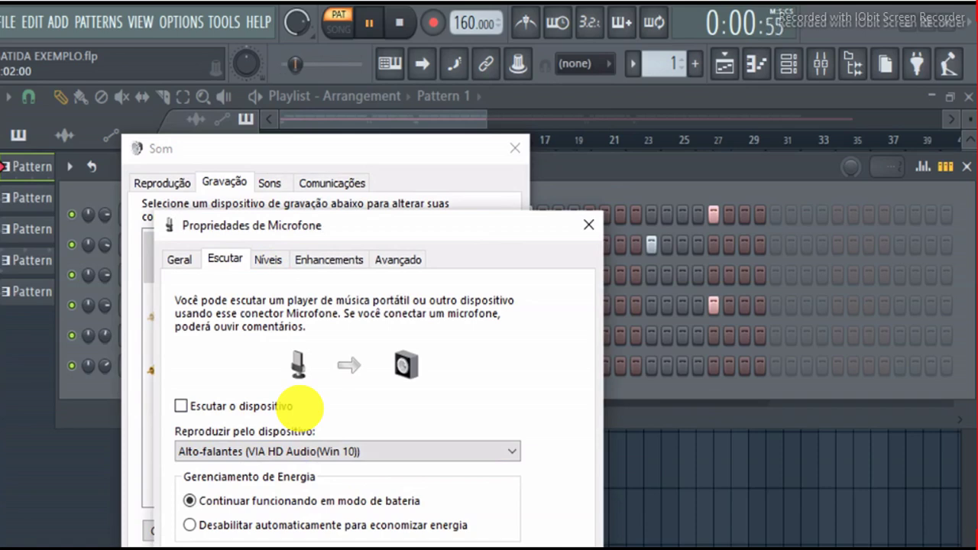
left_click(436, 549)
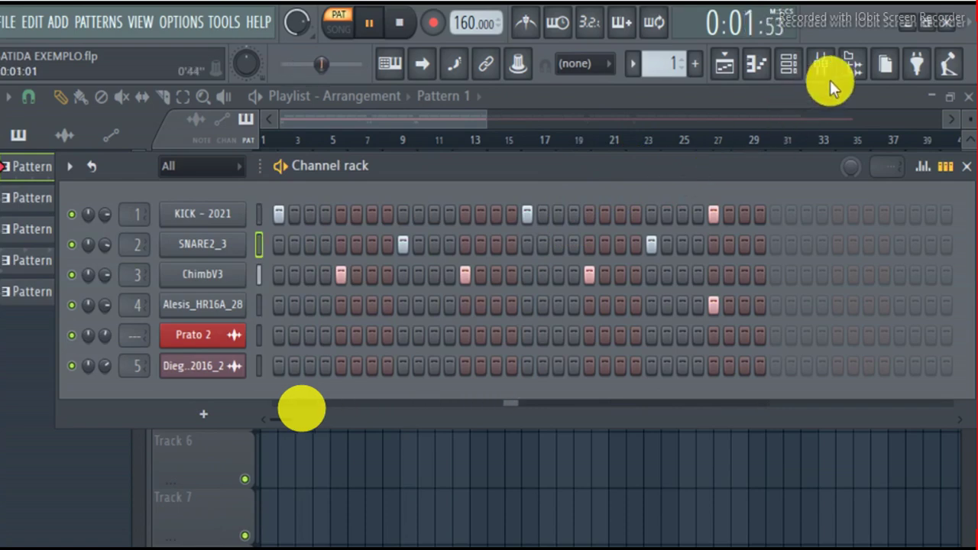
- Mute the Alesis_HR16A_28, ChimbV3 and SNARE2_3 channels in the channel rack
left_click(71, 303)
left_click(72, 276)
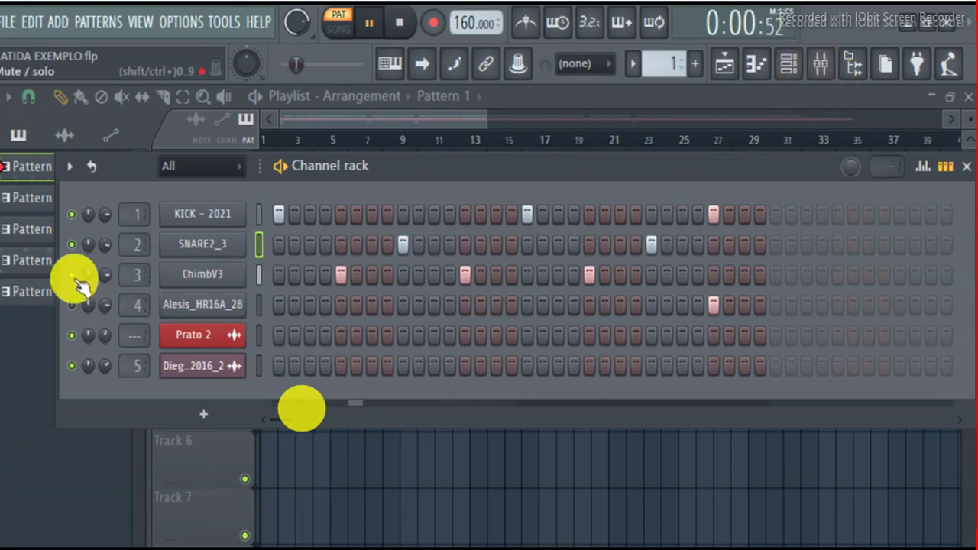
left_click(73, 247)
- Examine the Fruity Multiband Compressor on mixer Insert 1 and compare the sound with it on and off
left_click(819, 64)
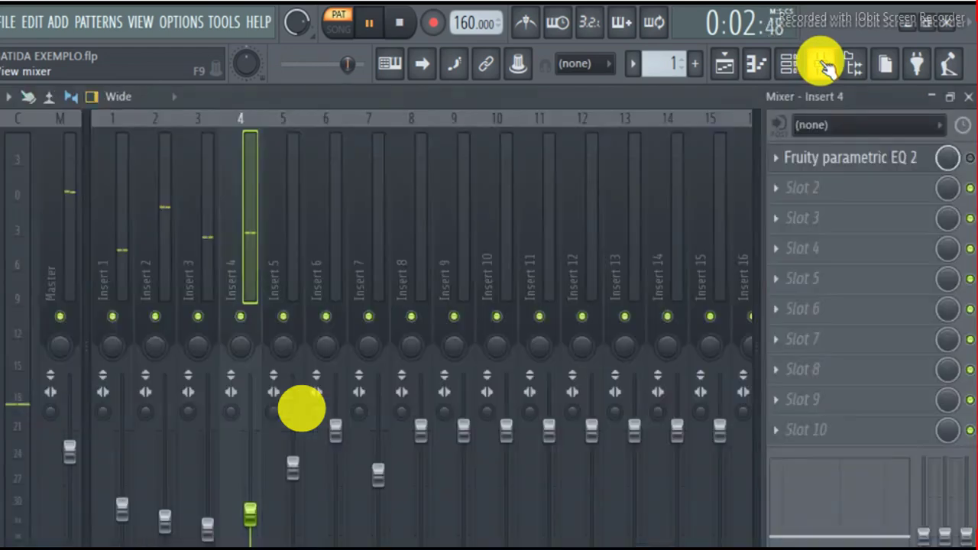
left_click(127, 236)
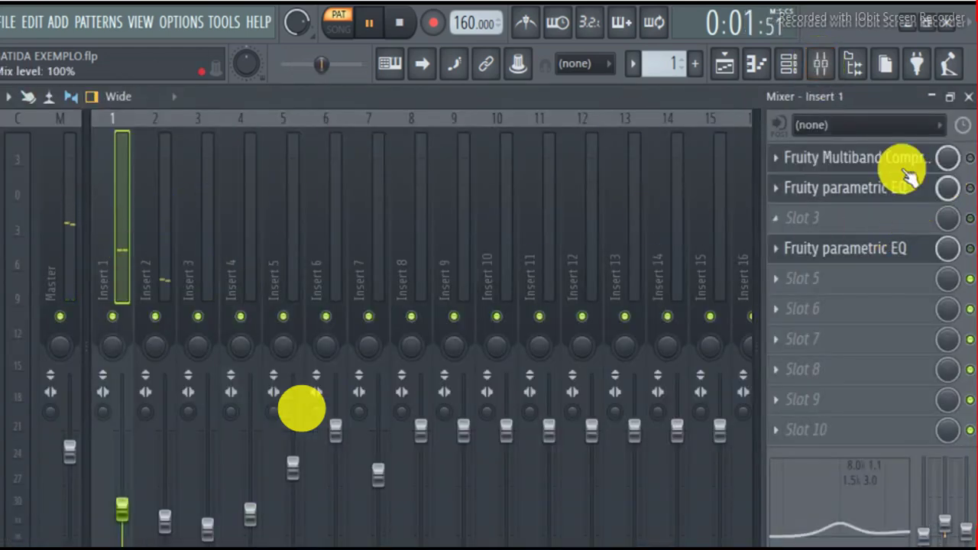
left_click(874, 159)
left_click_drag(571, 297, 557, 201)
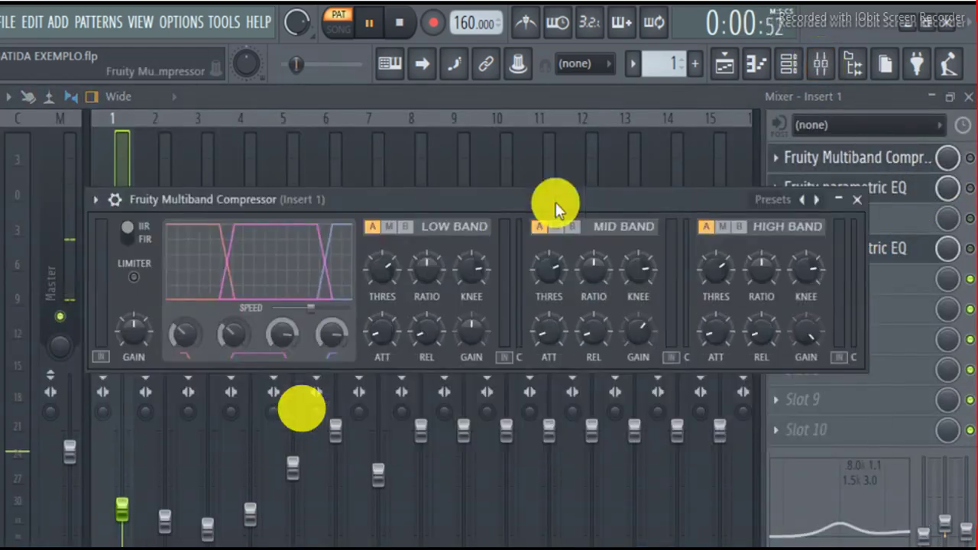
left_click(969, 157)
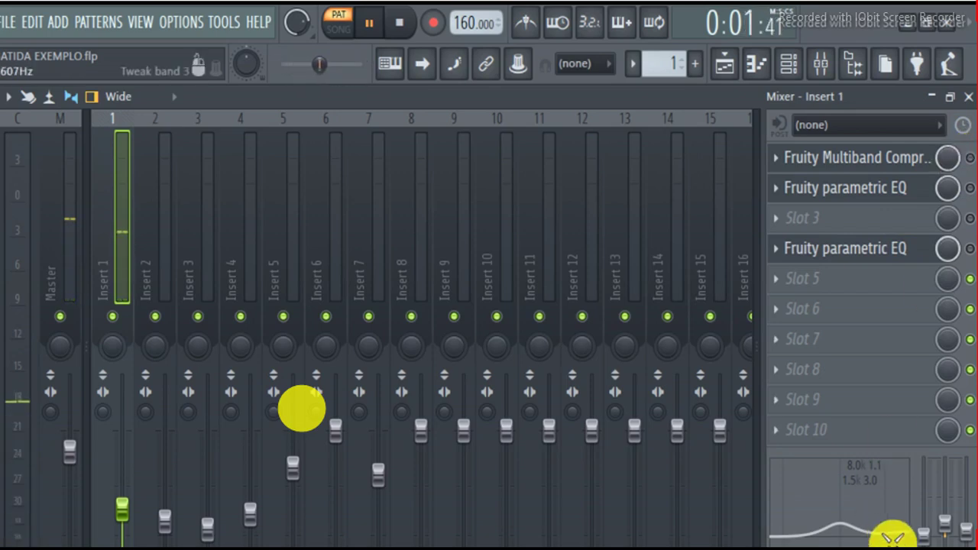
- Set the 1.5k band of Insert 1's built-in mixer EQ to 2.7
mouse_move(955, 534)
left_mouse_down()
mouse_move(947, 509)
mouse_move(951, 531)
mouse_move(944, 525)
left_mouse_up()
left_click(947, 527)
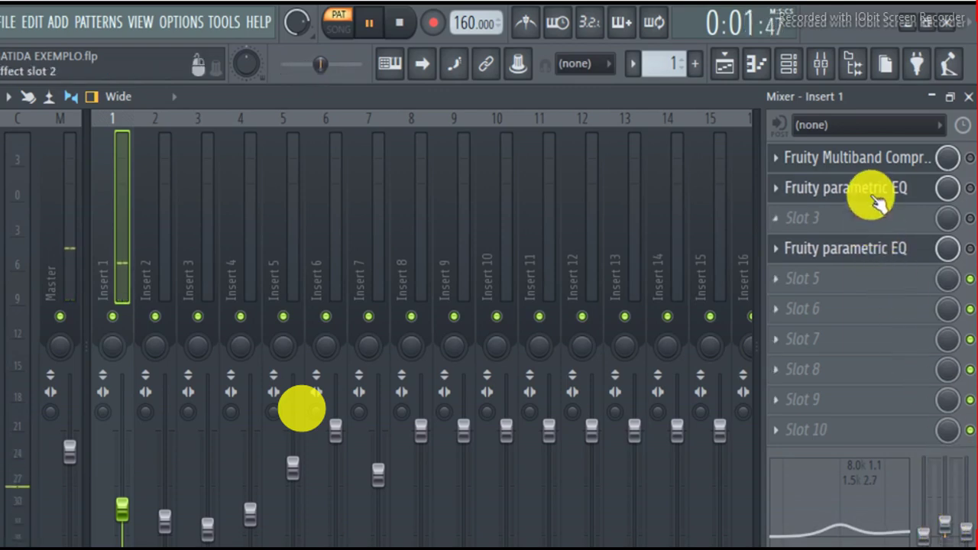
- Enable the Fruity Multiband Compressor and the slot 2 Fruity parametric EQ on Insert 1, and slightly lower that EQ's 90 Hz band
left_click(969, 157)
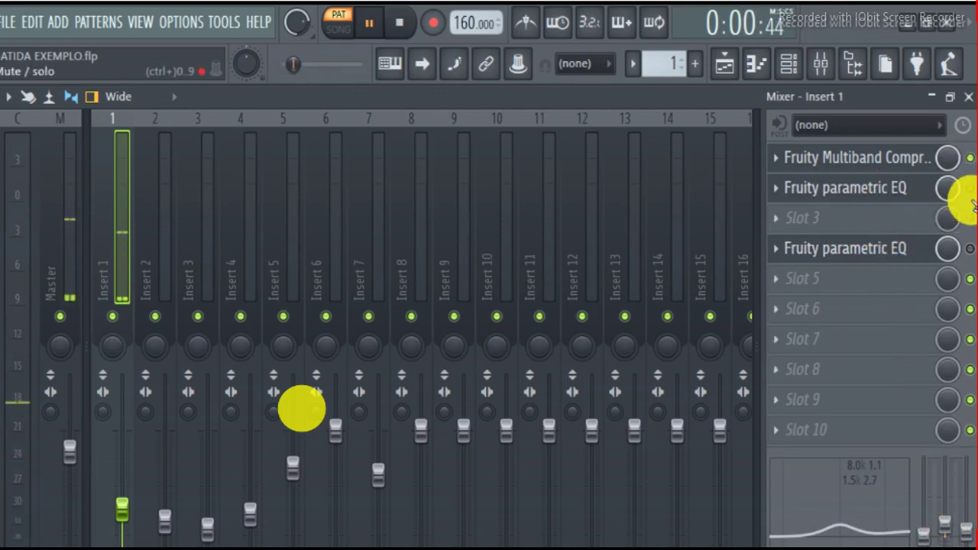
left_click(894, 187)
left_click_drag(245, 317, 609, 169)
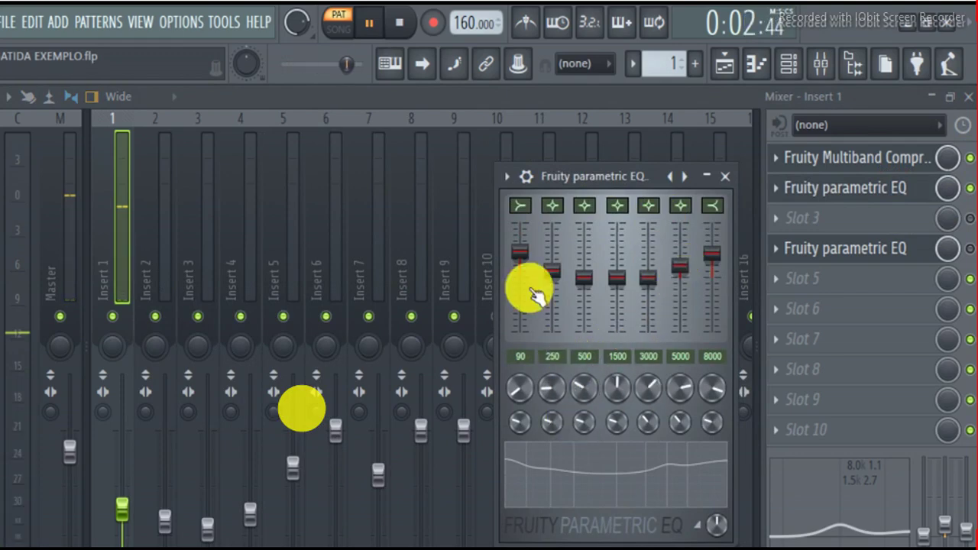
left_click_drag(514, 252, 515, 257)
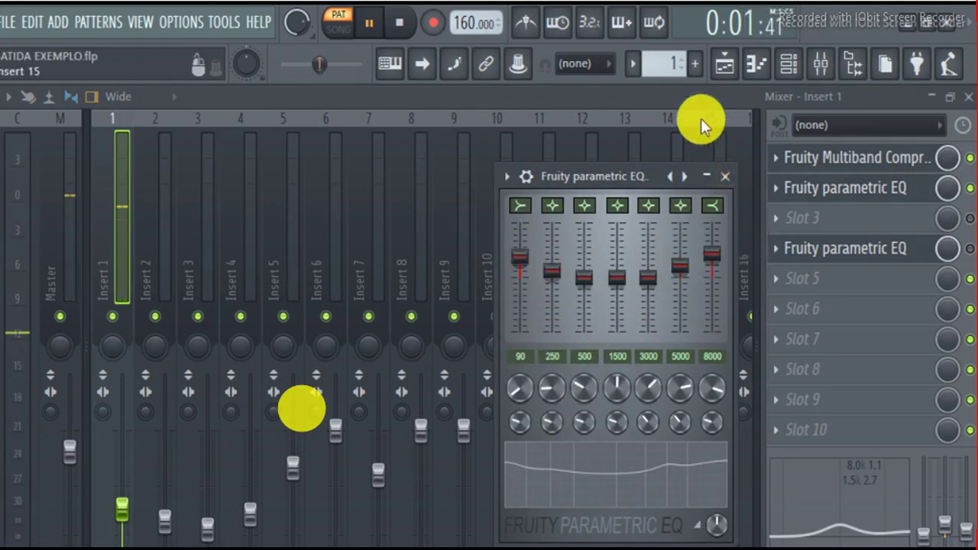
left_click(725, 177)
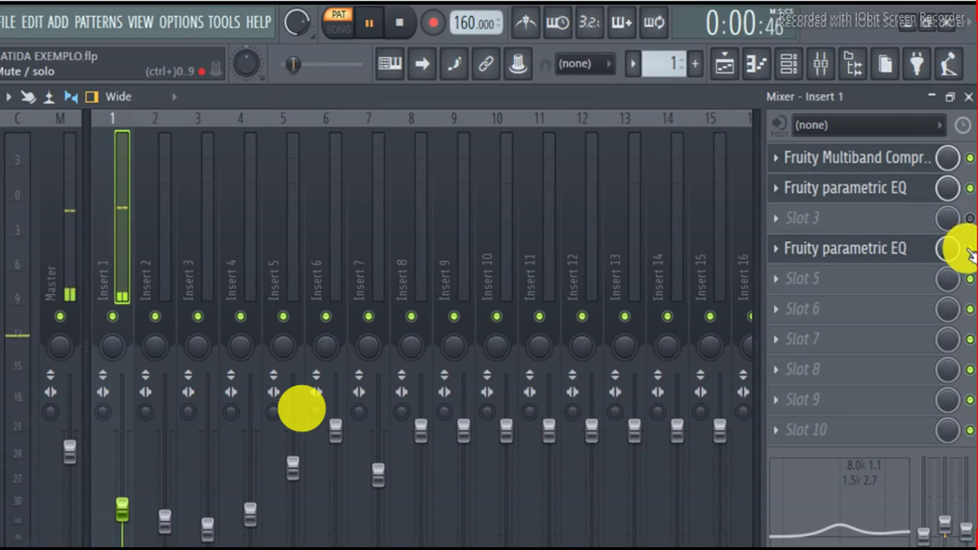
- Enable the slot 4 Fruity parametric EQ on Insert 1 and review its band settings
left_click(886, 260)
left_click_drag(272, 374, 361, 140)
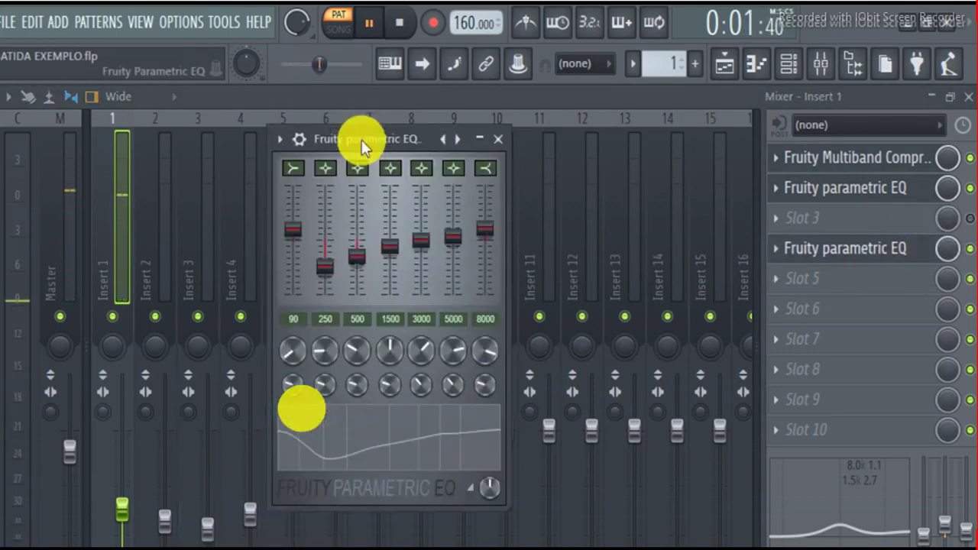
left_click(497, 139)
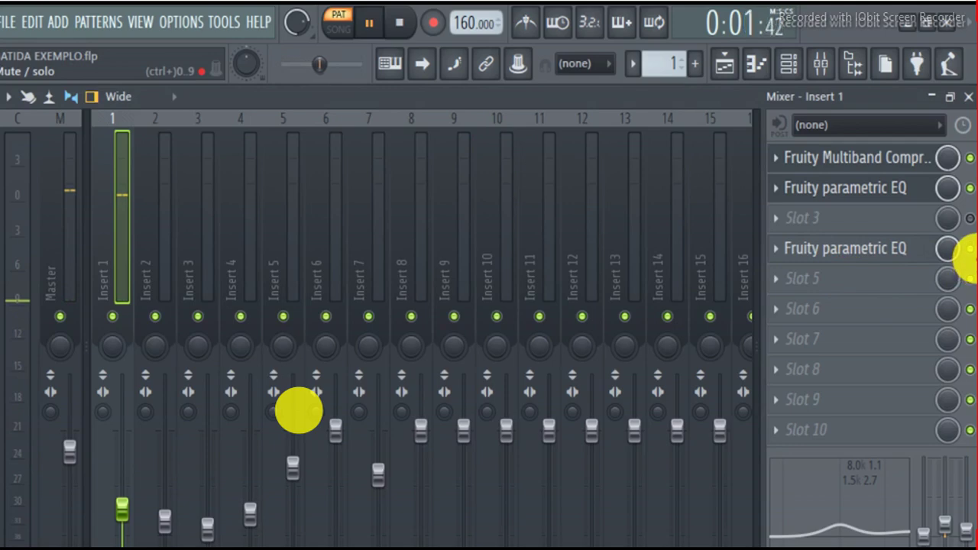
- Bypass the three effects on Insert 1 for comparison, and enable effect slots 1 to 4
left_click(970, 249)
left_click(970, 189)
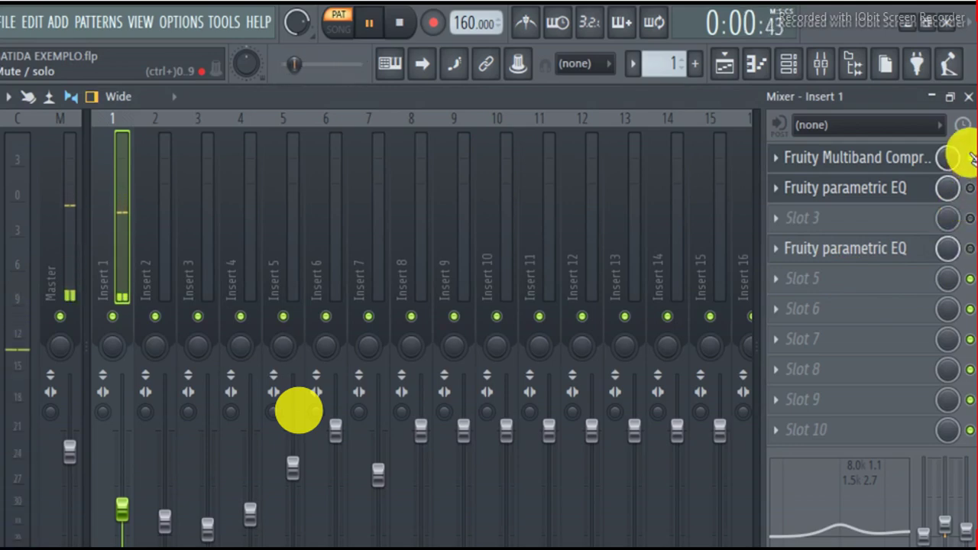
left_click(970, 158)
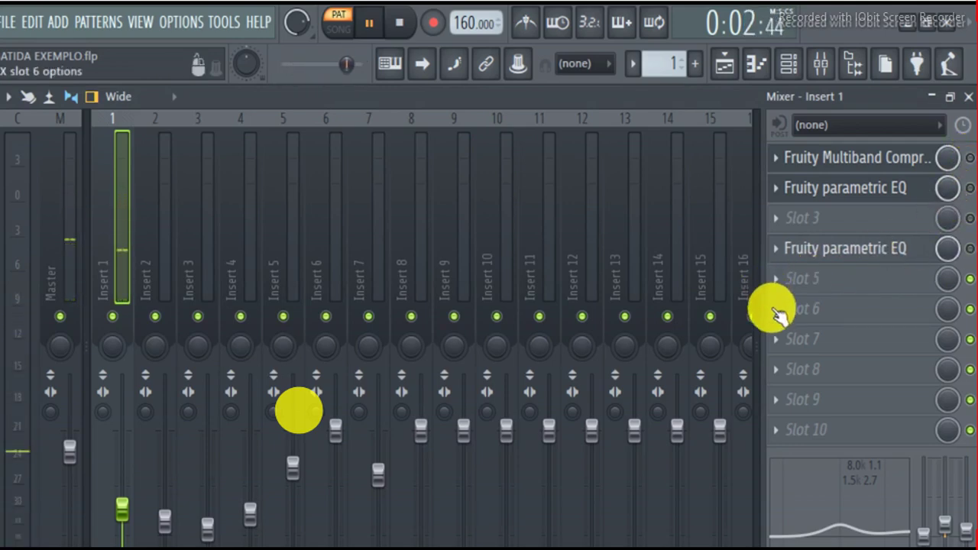
left_click_drag(970, 249, 971, 158)
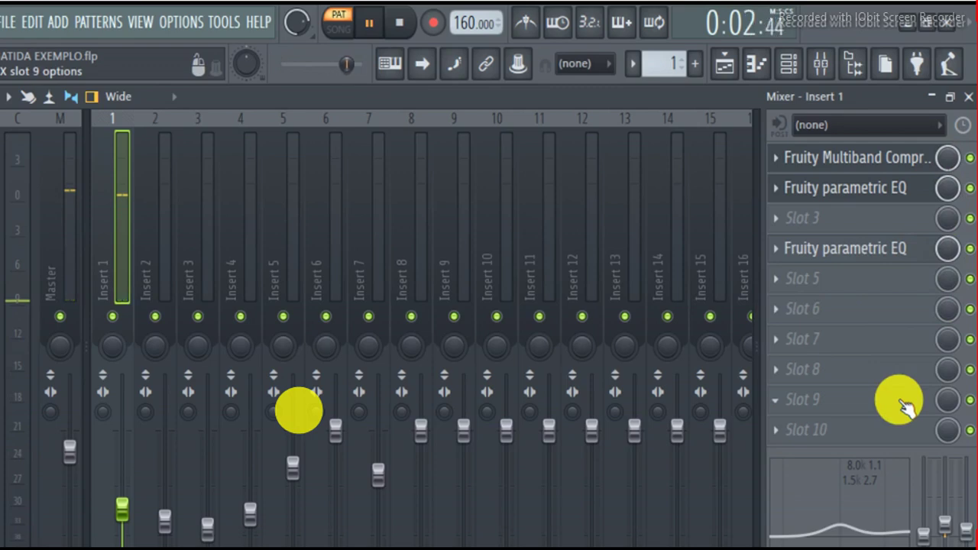
- Set the 8000 Hz band of Insert 1's slot 4 parametric EQ to 0.0 dB and check the Multiband Compressor's settings
left_click(886, 260)
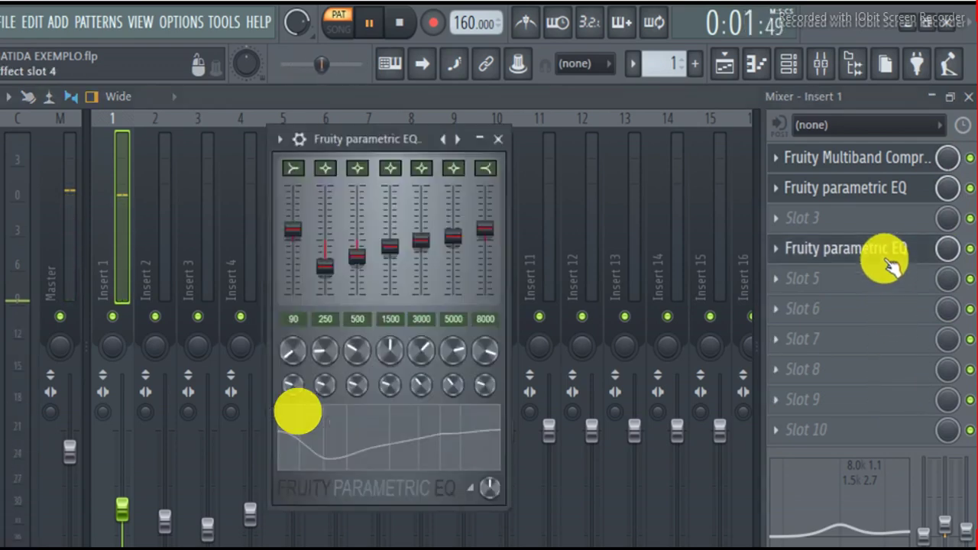
left_click_drag(489, 230, 502, 246)
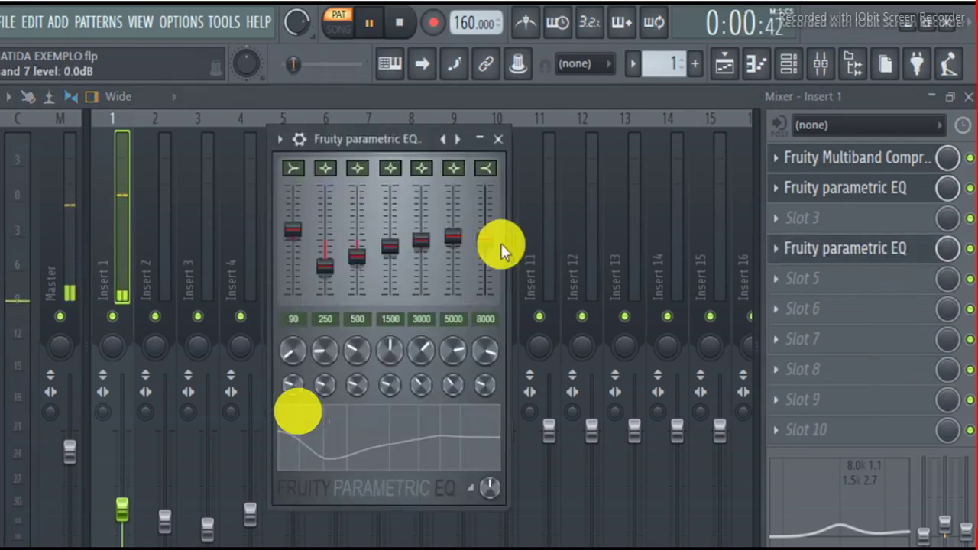
left_click(866, 160)
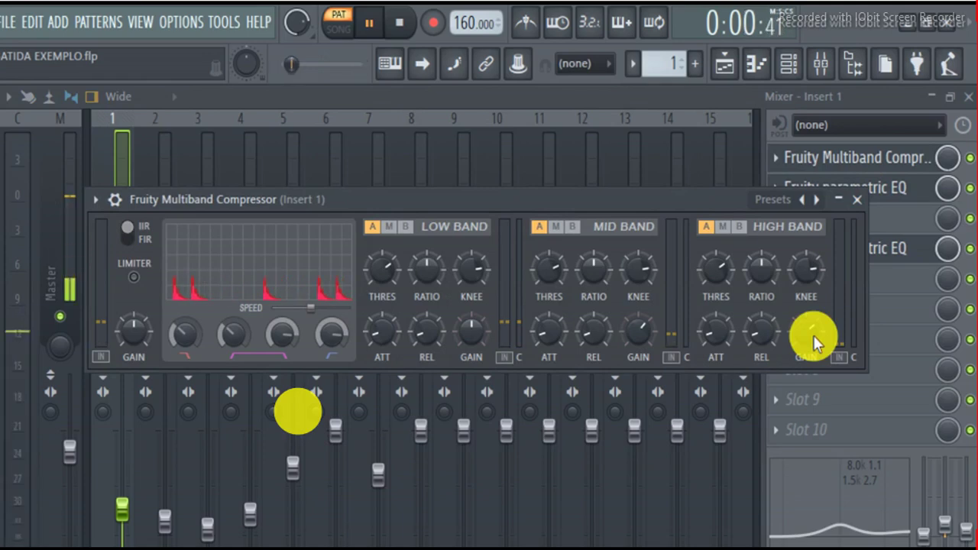
left_click(856, 200)
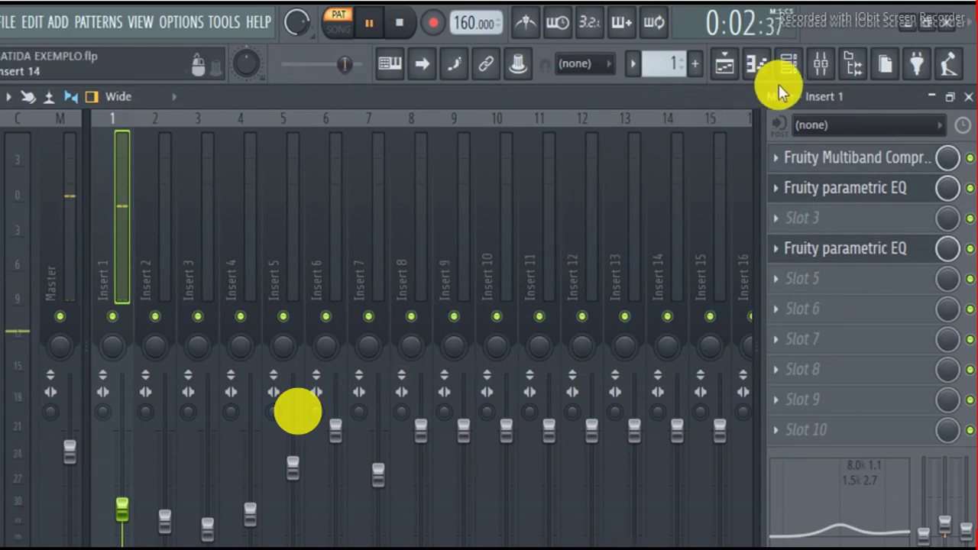
- Stop playback, unmute the SNARE2_3 channel and mute the KICK - 2021 channel in the channel rack
left_click(398, 24)
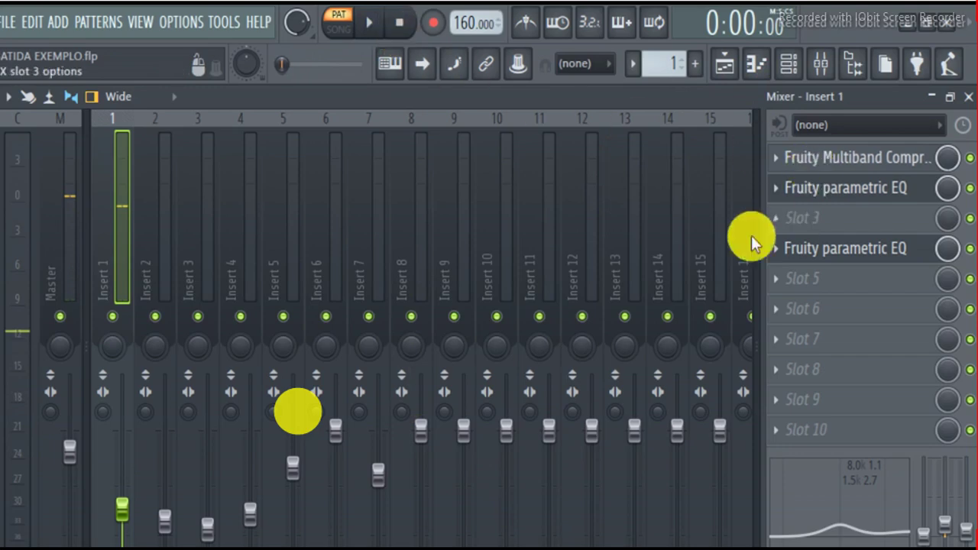
left_click(789, 65)
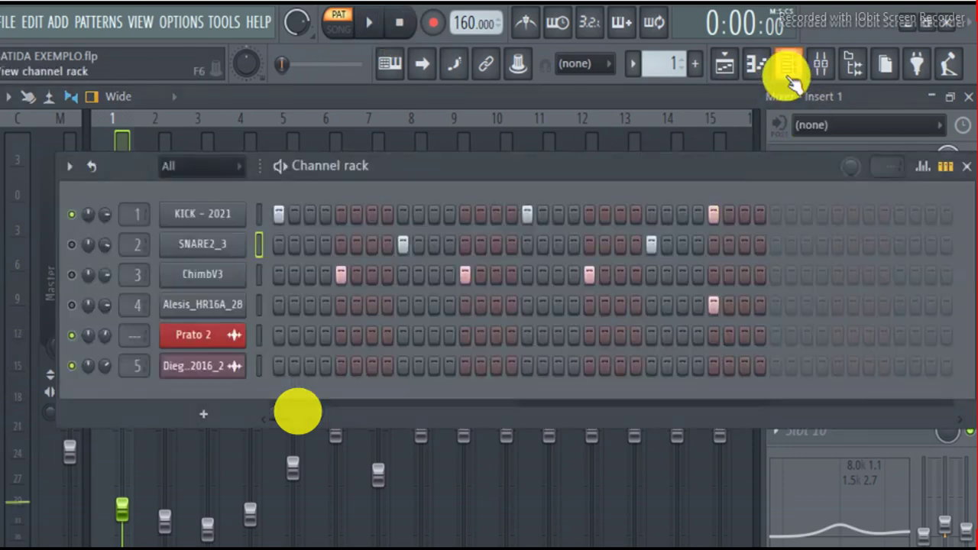
left_click(74, 245)
left_click(76, 215)
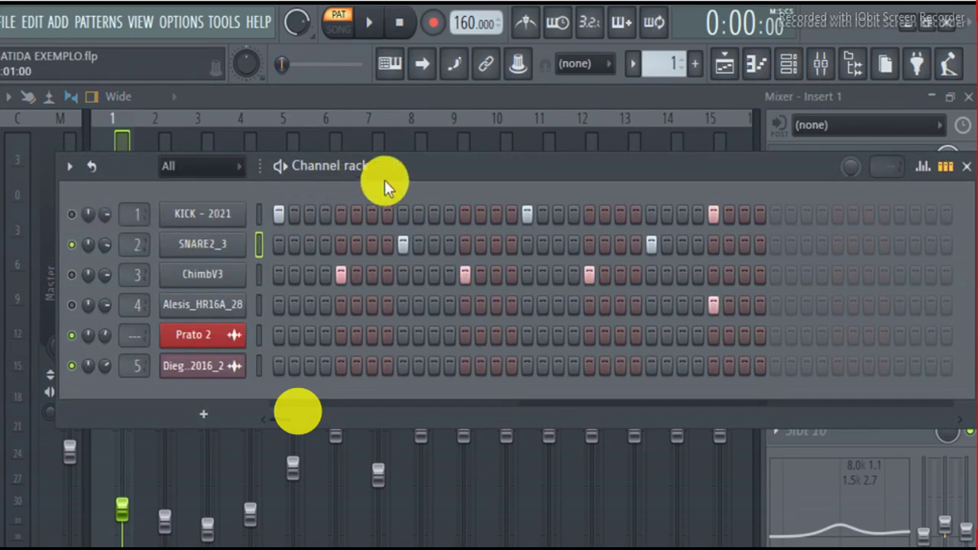
- Play the pattern and enable the Fruity Multiband Compressor, Fruity Reeverb 2 and Fruity parametric EQ on Insert 2 one by one
left_click(387, 115)
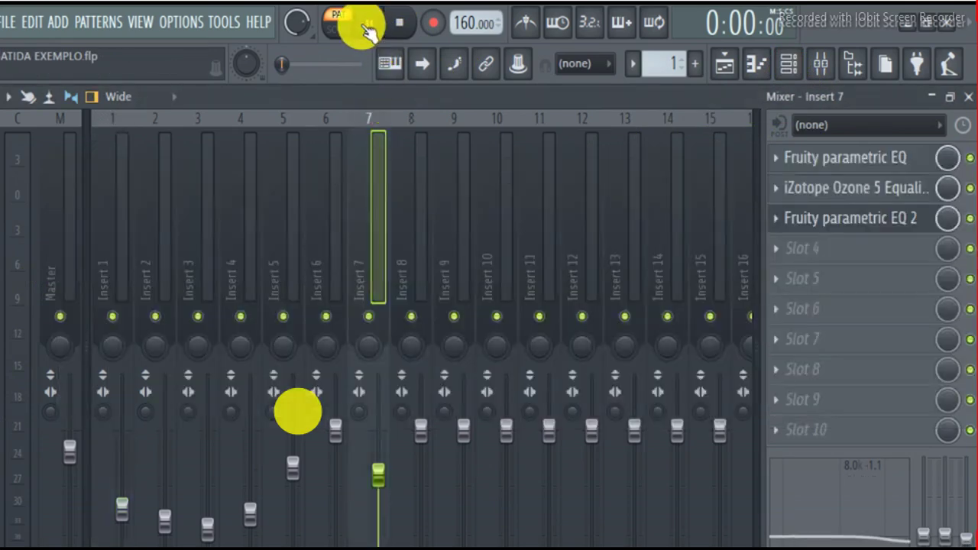
left_click(369, 23)
left_click(159, 242)
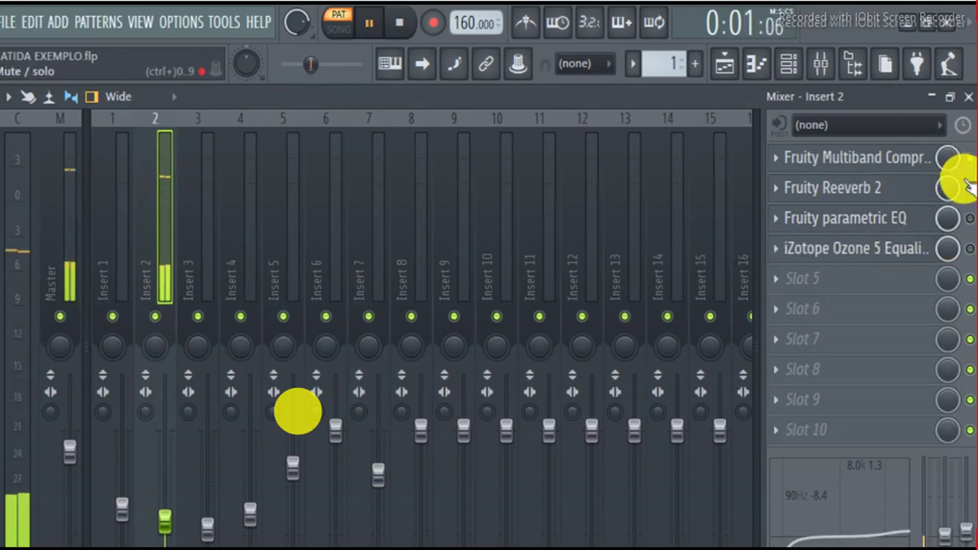
key("space")
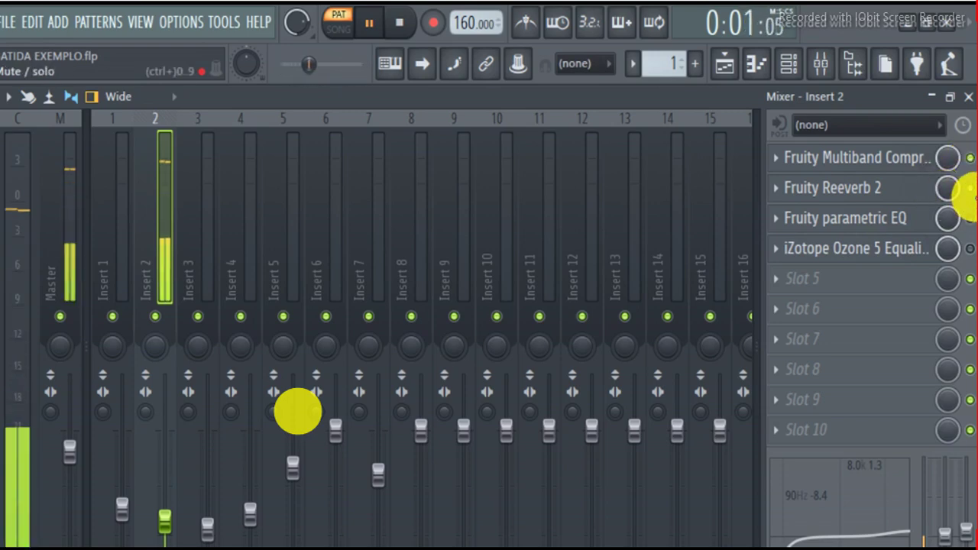
left_click(968, 252)
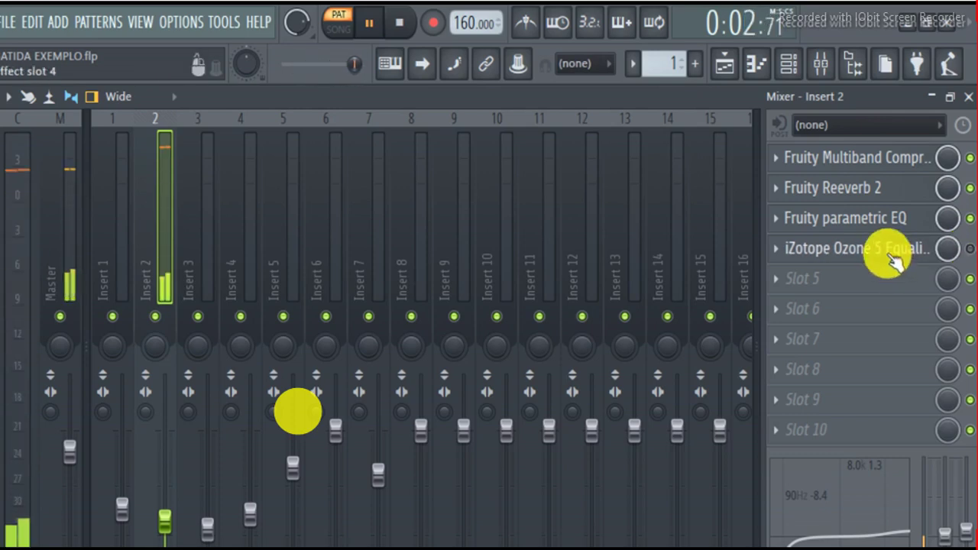
- Inspect the curve of Insert 2's iZotope Ozone 5 Equalizer and enable that effect in slot 4
left_click(889, 254)
left_click(657, 179)
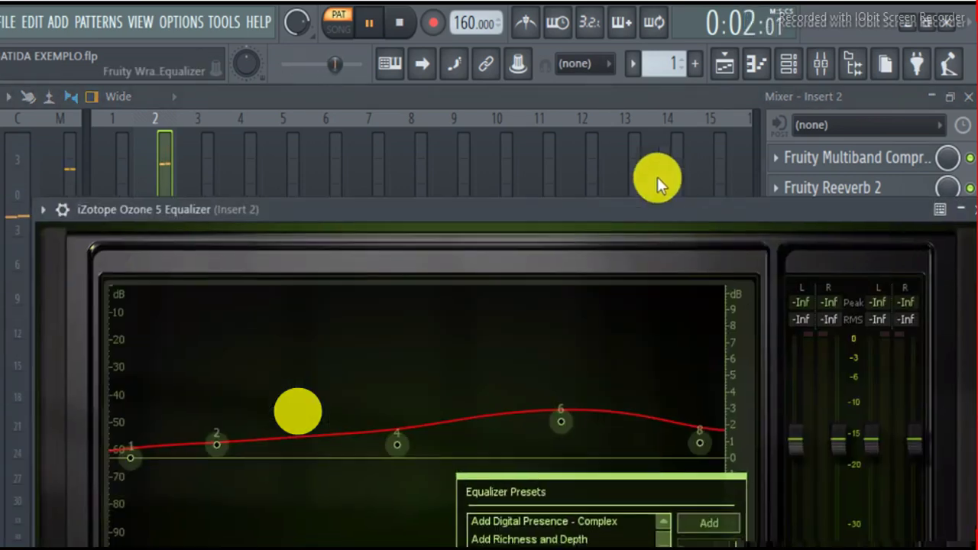
left_click(166, 193)
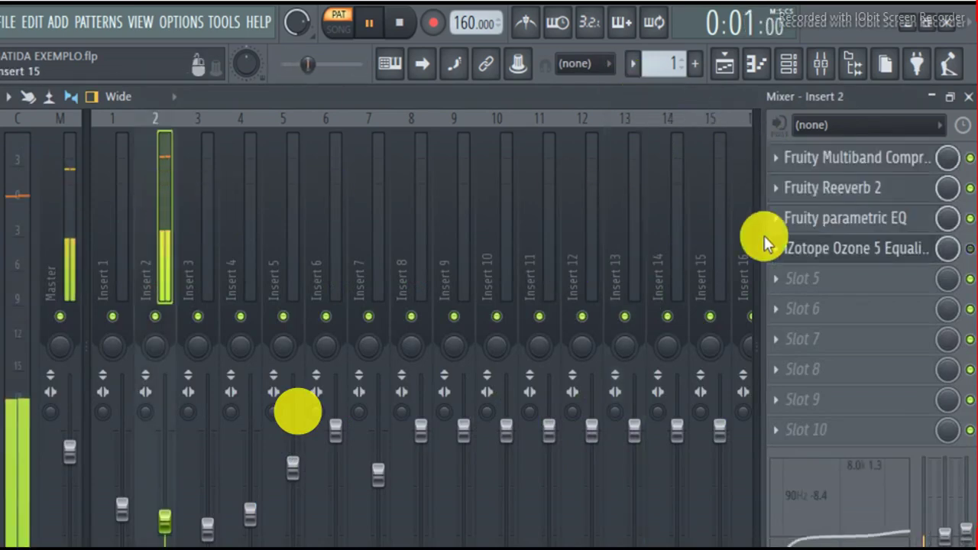
left_click(810, 252)
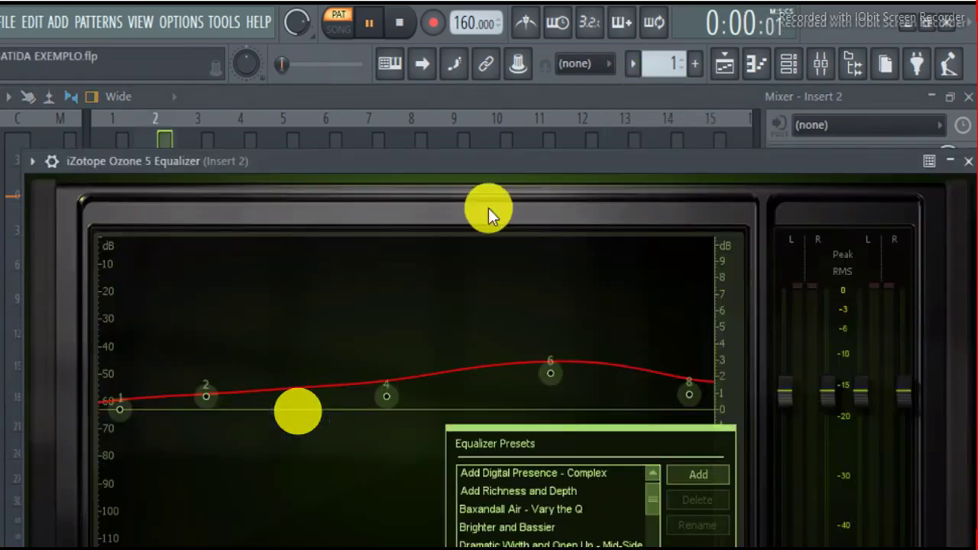
left_click_drag(494, 175, 467, 35)
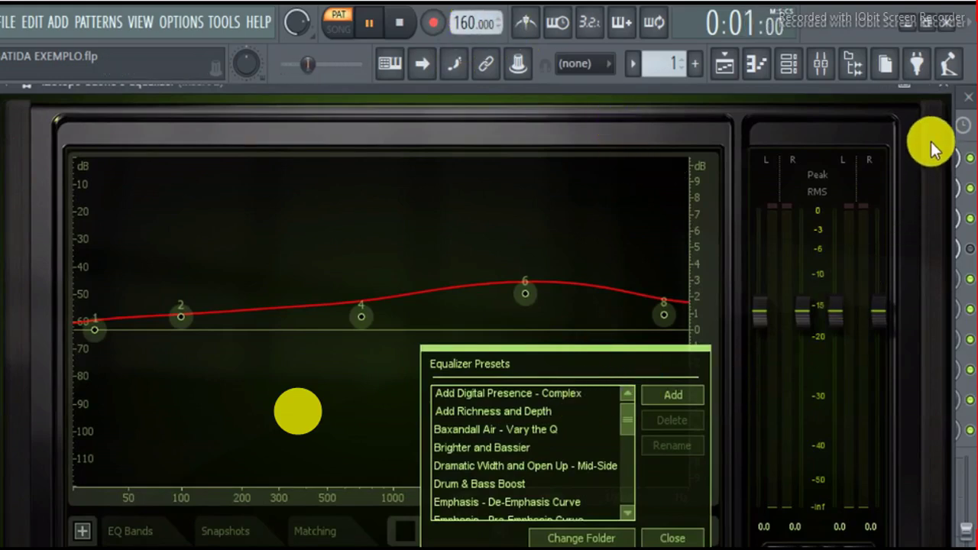
left_click(945, 86)
left_click(970, 249)
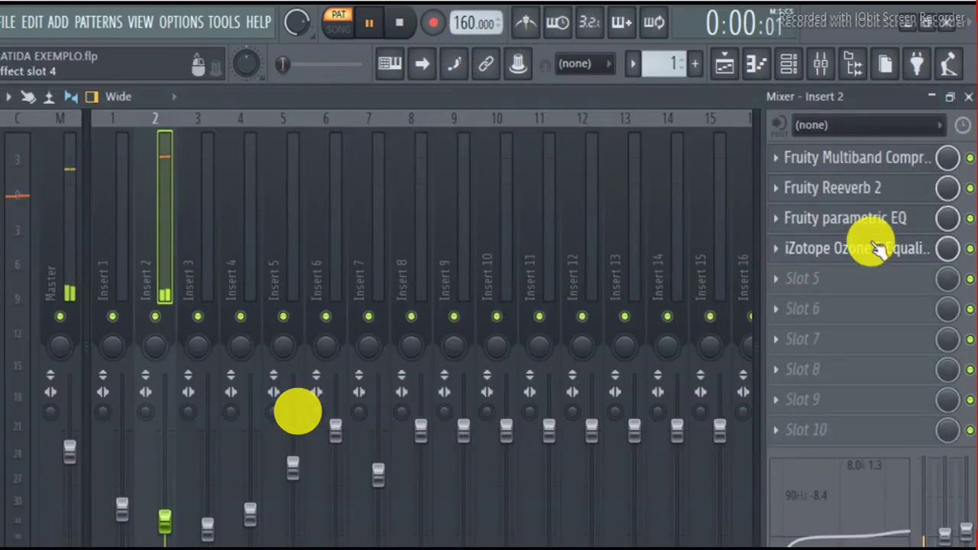
- Check Insert 2's active Ozone 5 Equalizer curve and the settings of its Fruity Multiband Compressor
left_click(878, 248)
left_click_drag(474, 87, 487, 125)
left_click(401, 24)
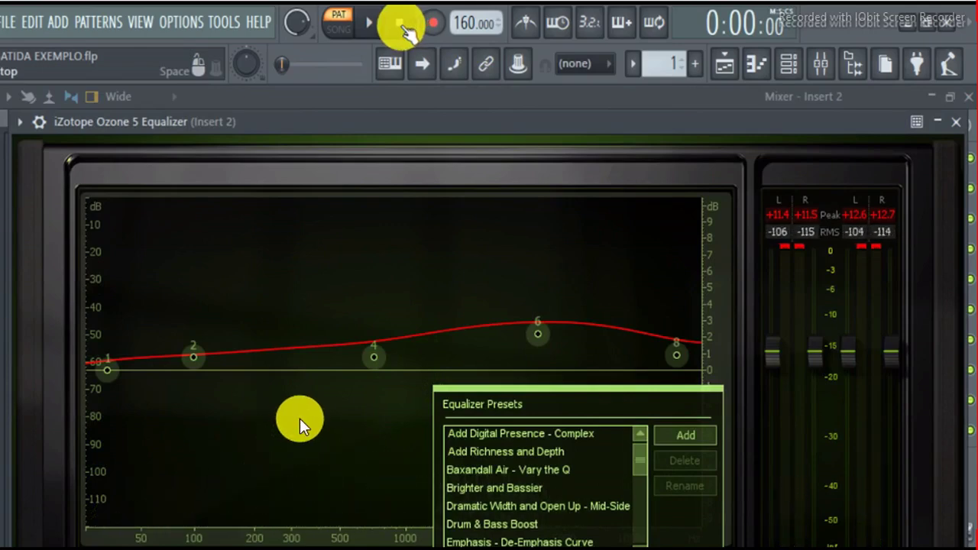
left_click(724, 65)
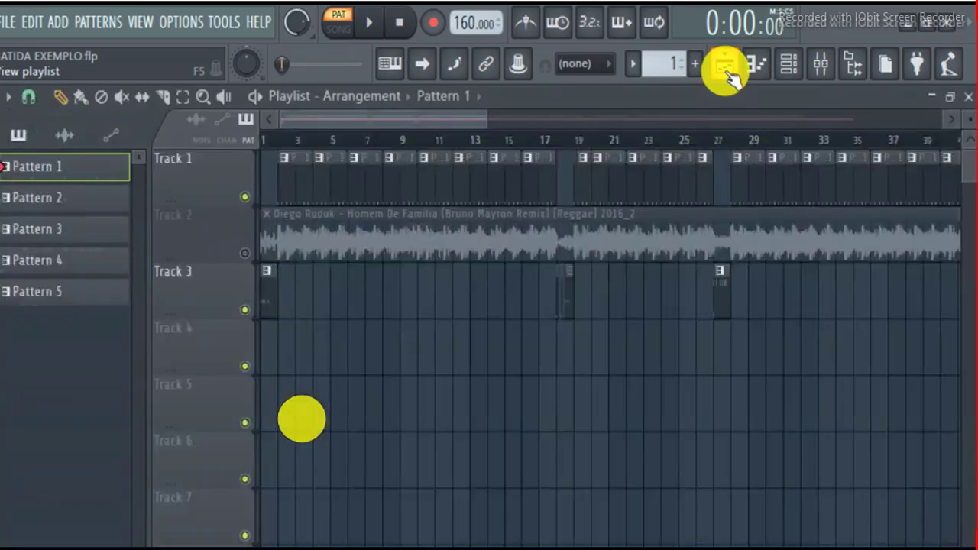
left_click(820, 64)
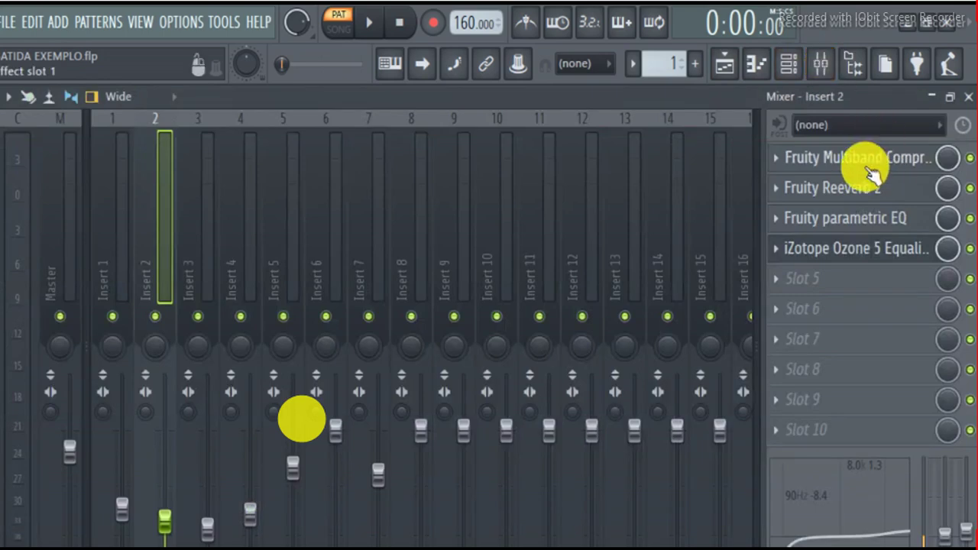
left_click(869, 167)
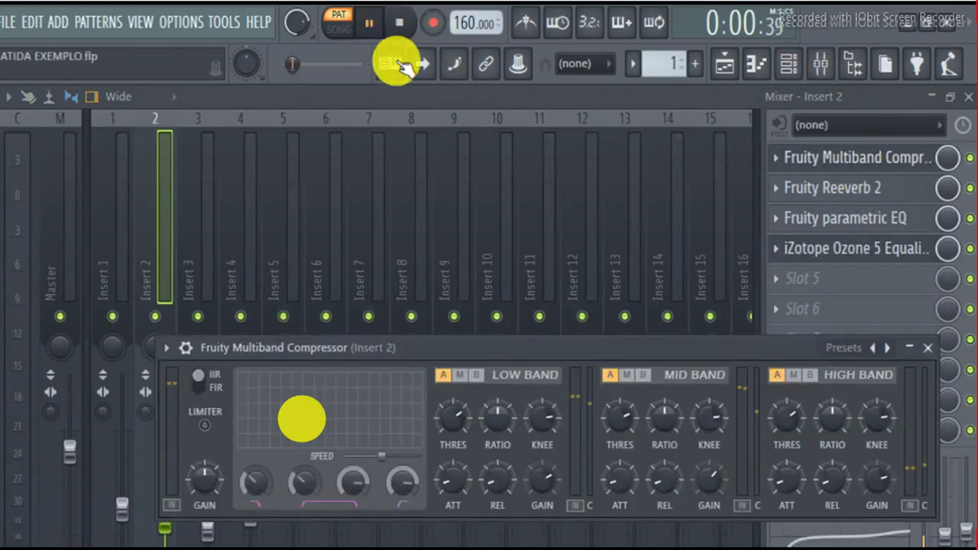
- Bypass and re-enable the four effects on Insert 2 to compare the snare with and without them, and stop playback
left_click(970, 159)
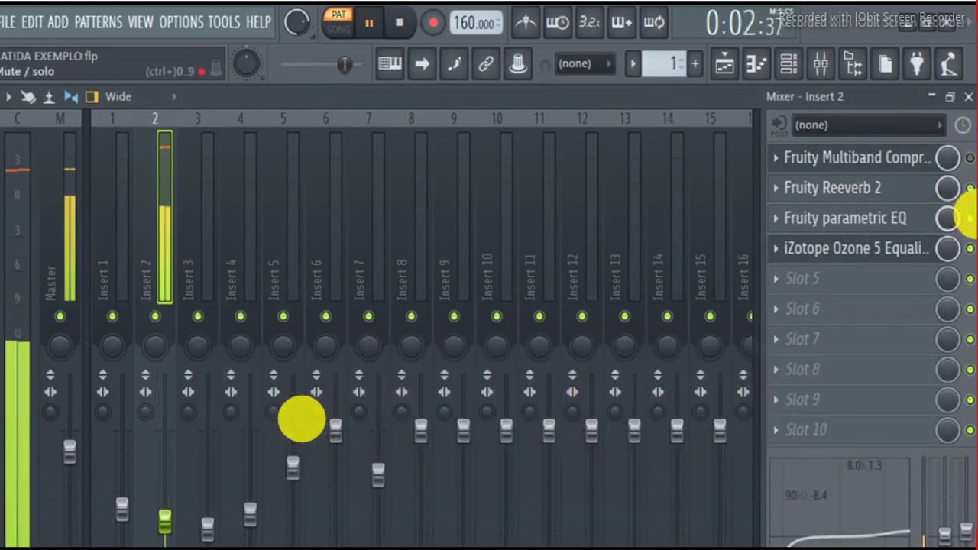
left_click(970, 220)
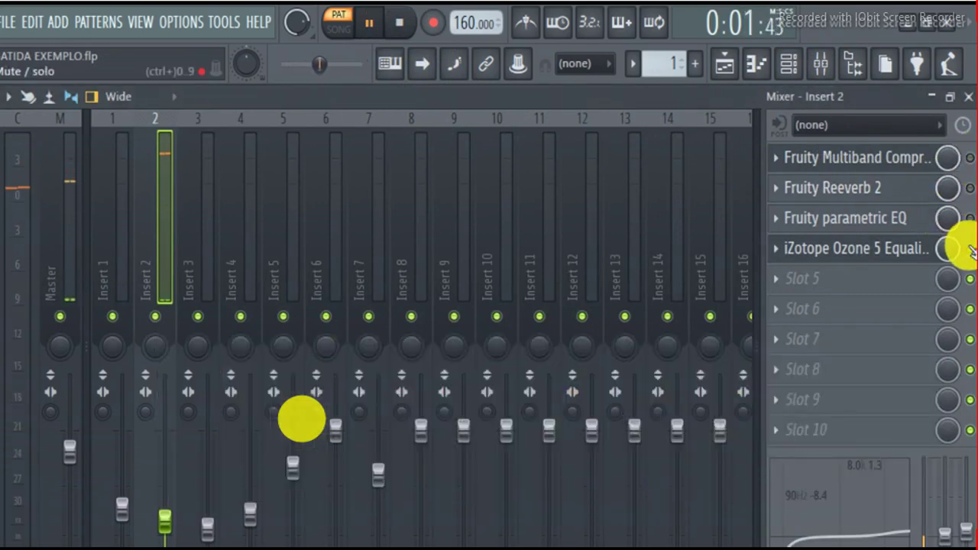
left_click(969, 222)
left_click(969, 189)
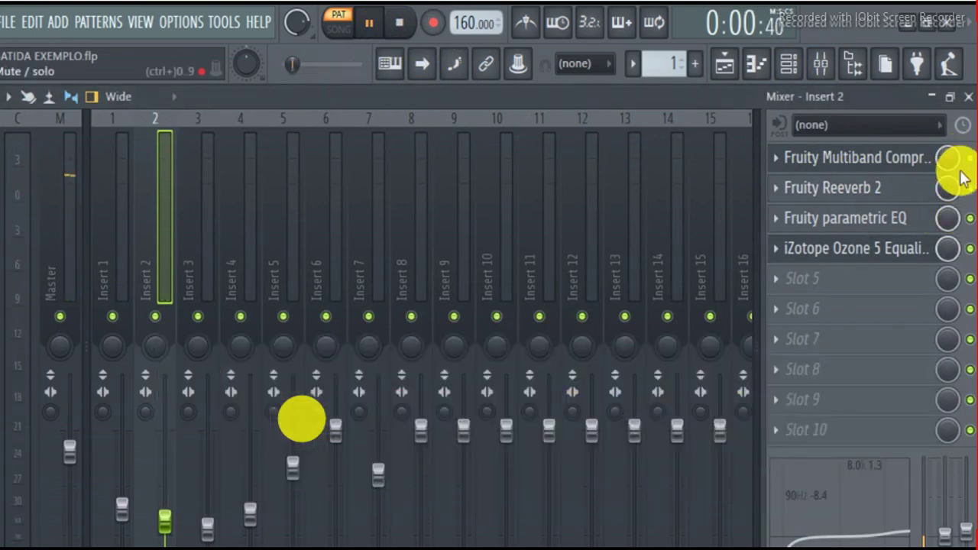
left_click(411, 33)
- Play the pattern, open the SNARE2_3 channel in the piano roll and stop playback
left_click(792, 67)
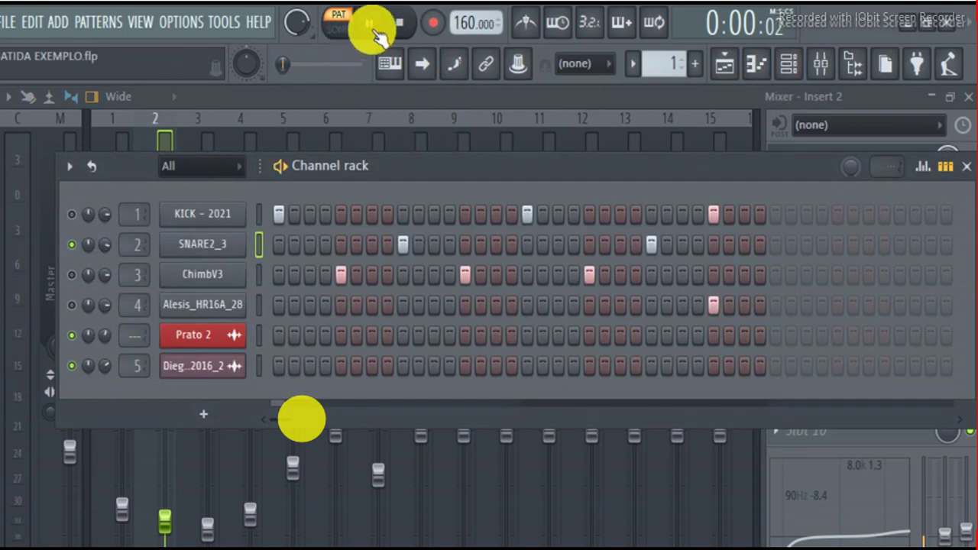
right_click(258, 243)
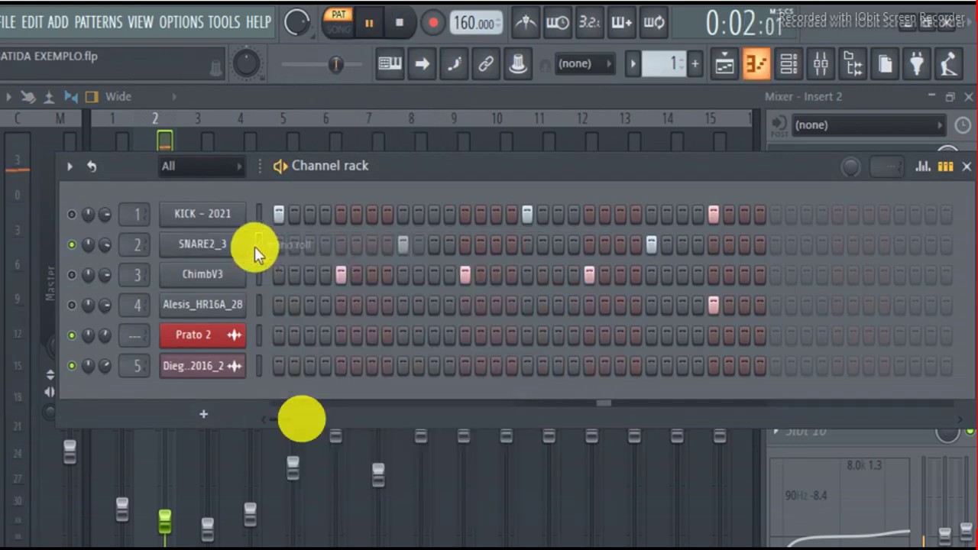
left_click(277, 245)
left_click(399, 22)
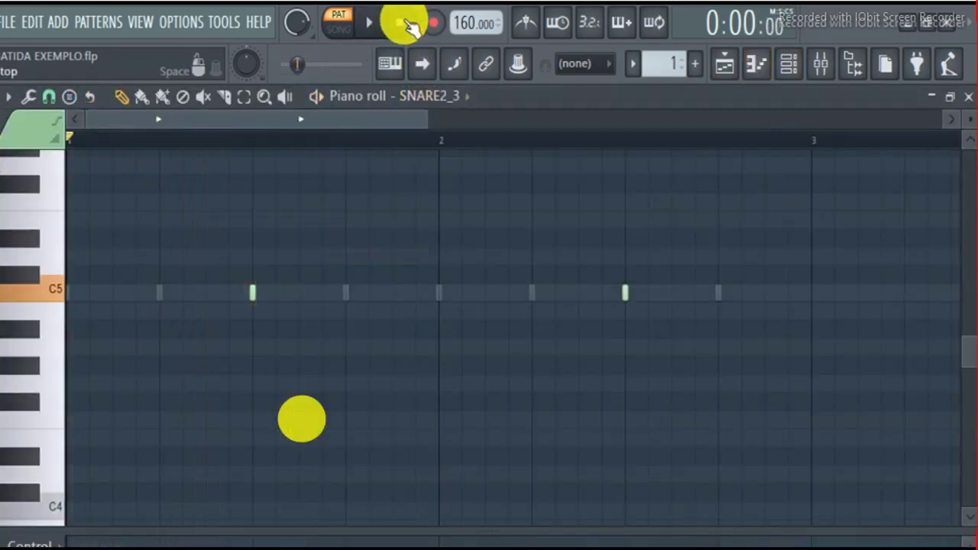
- Select both SNARE2_3 notes in the piano roll and transpose them up to E5 during playback
left_click_drag(423, 122, 620, 115)
left_click_drag(542, 177, 175, 329)
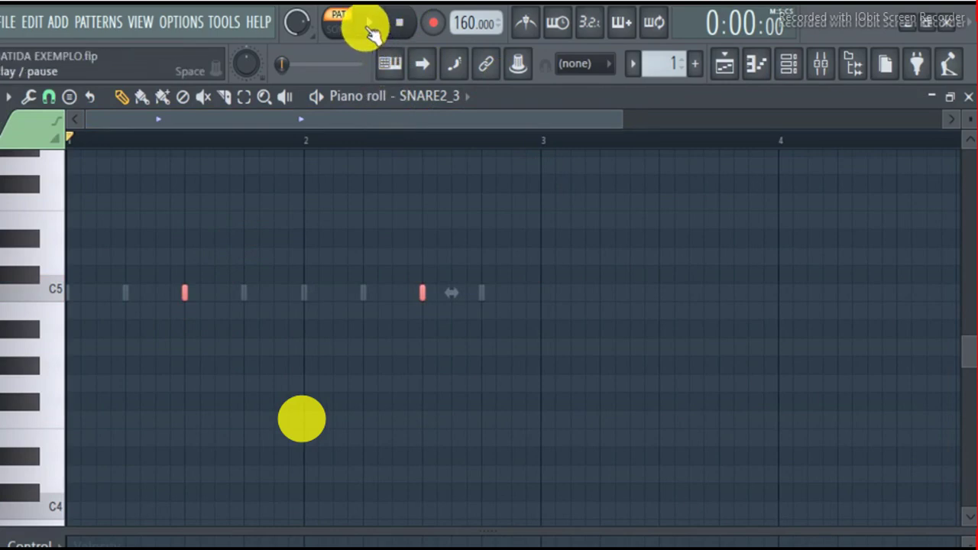
left_click(368, 26)
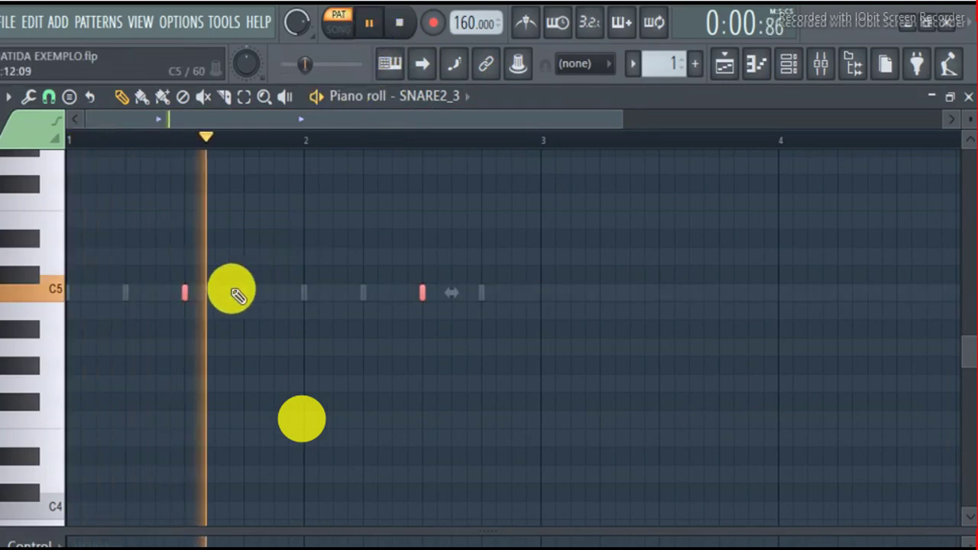
left_click_drag(180, 297, 188, 266)
right_click(188, 265)
left_click_drag(560, 234, 155, 340)
left_click_drag(186, 295, 186, 218)
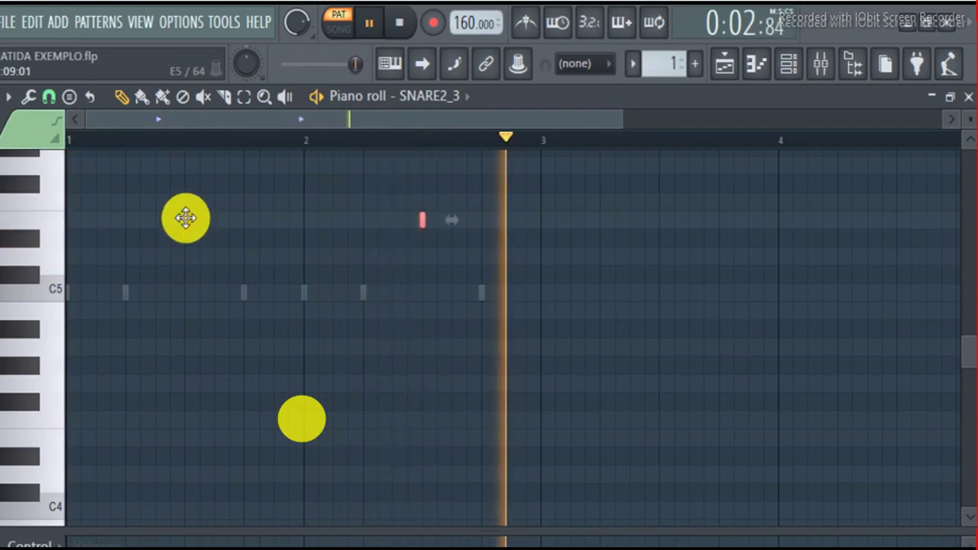
- Return to the channel rack, stop playback, and switch from SNARE2_3 to ChimbV3 by muting the former and unmuting the latter
left_click(738, 73)
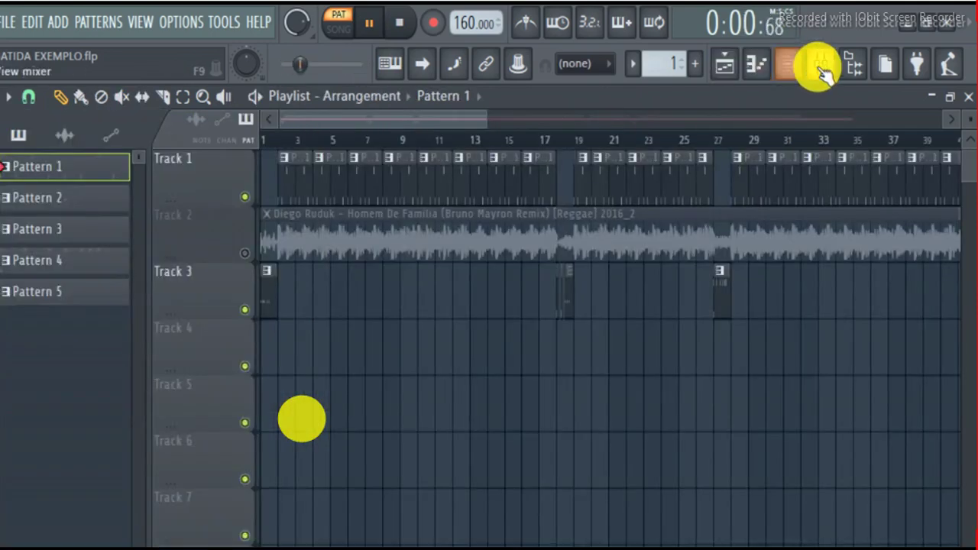
left_click(819, 66)
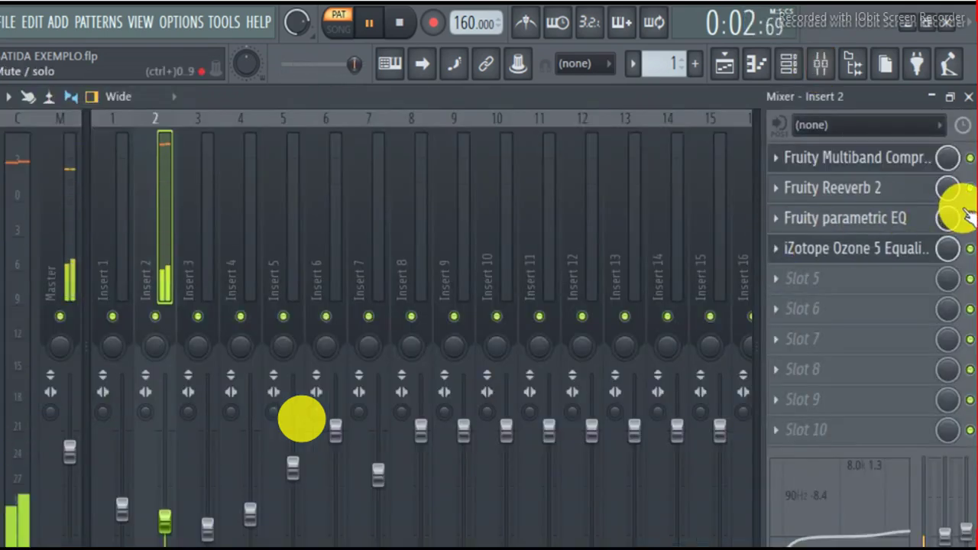
left_click(790, 69)
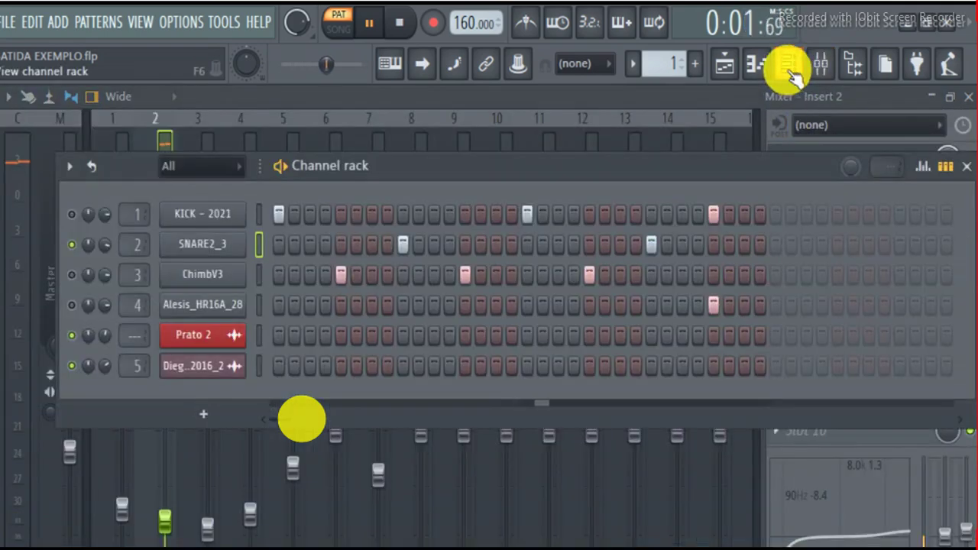
left_click(399, 23)
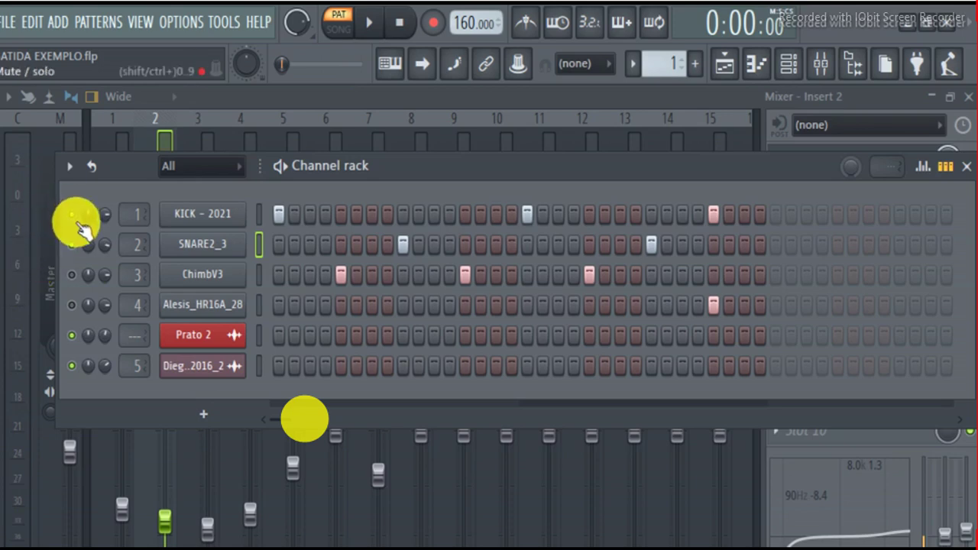
left_click(72, 275)
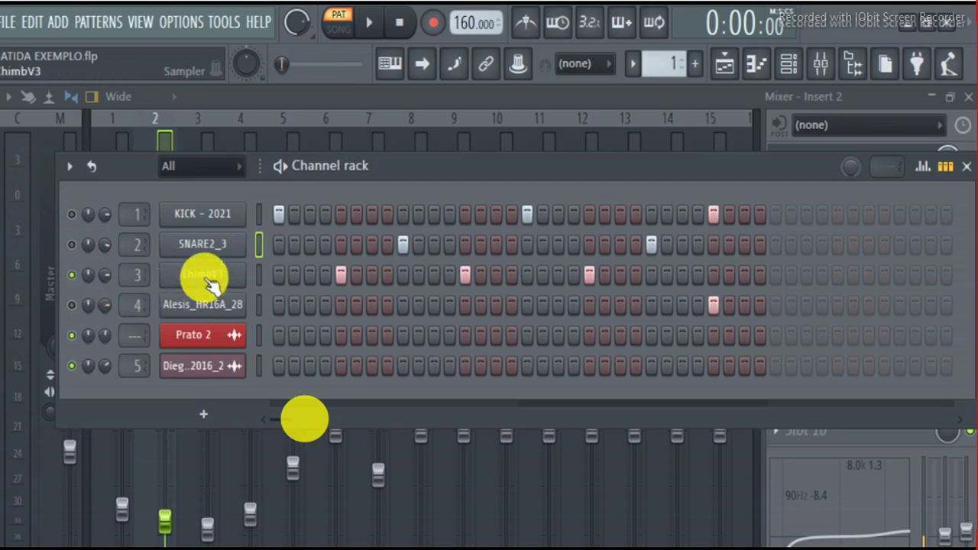
- Select the ChimbV3 channel with its Insert 3 mixer track and play the pattern
left_click(202, 276)
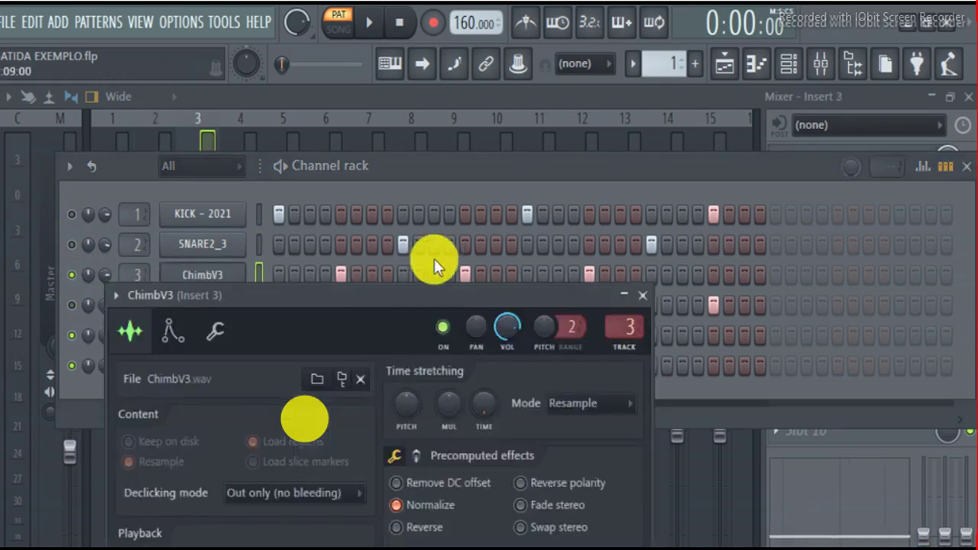
left_click(639, 109)
left_click(788, 66)
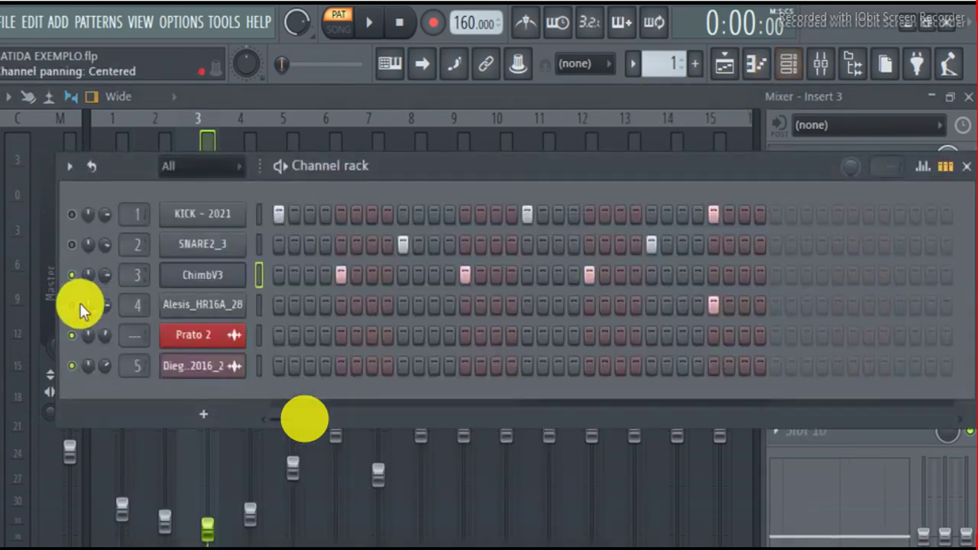
key("space")
left_click(670, 109)
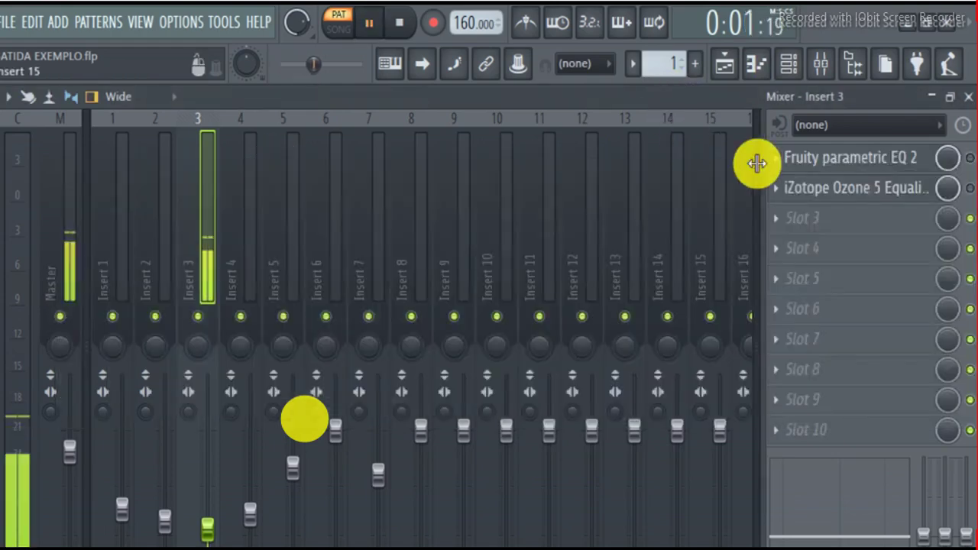
- Enable the slot 1 Fruity parametric EQ 2 on Insert 3 and review its band settings
left_click(855, 158)
left_click(857, 162)
left_click(855, 159)
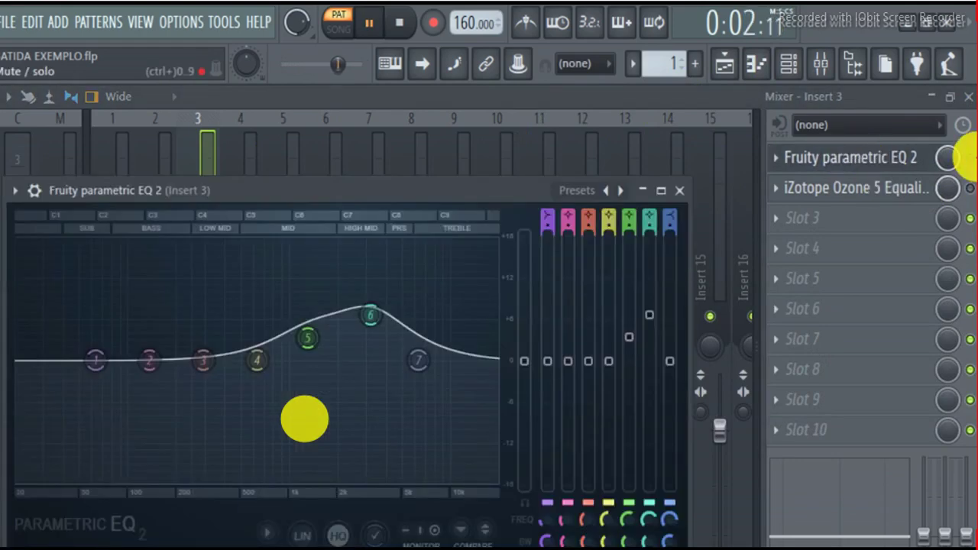
left_click(912, 157)
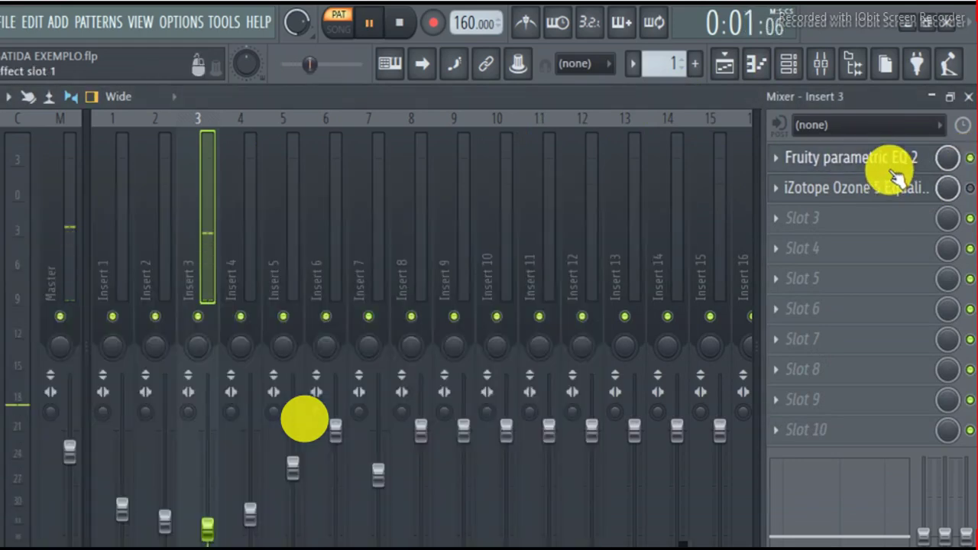
left_click(890, 170)
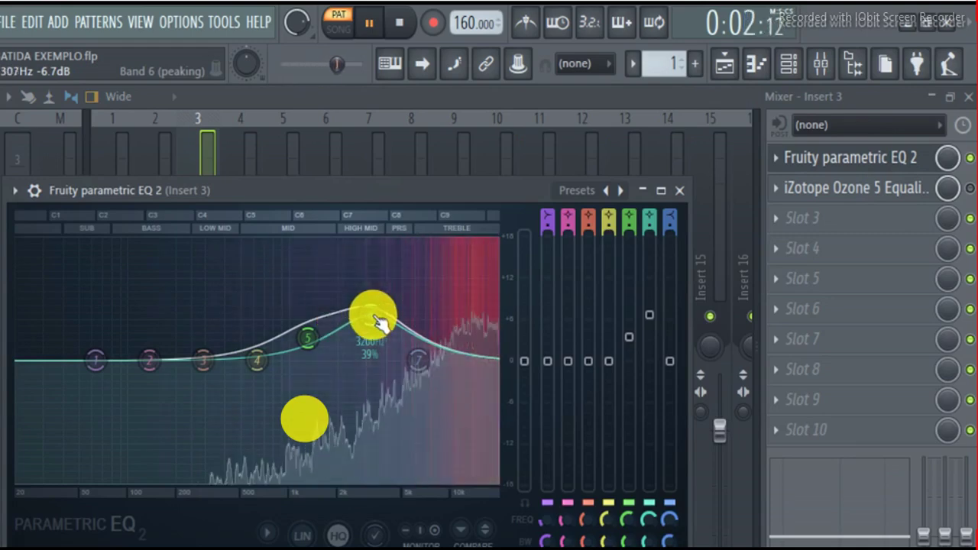
- Lower band 6 slightly in Insert 3's Fruity parametric EQ 2, and enable the slot 2 iZotope Ozone 5 Equalizer
mouse_move(370, 315)
left_mouse_down()
mouse_move(469, 285)
mouse_move(375, 313)
mouse_move(369, 319)
mouse_move(386, 319)
mouse_move(372, 327)
left_mouse_up()
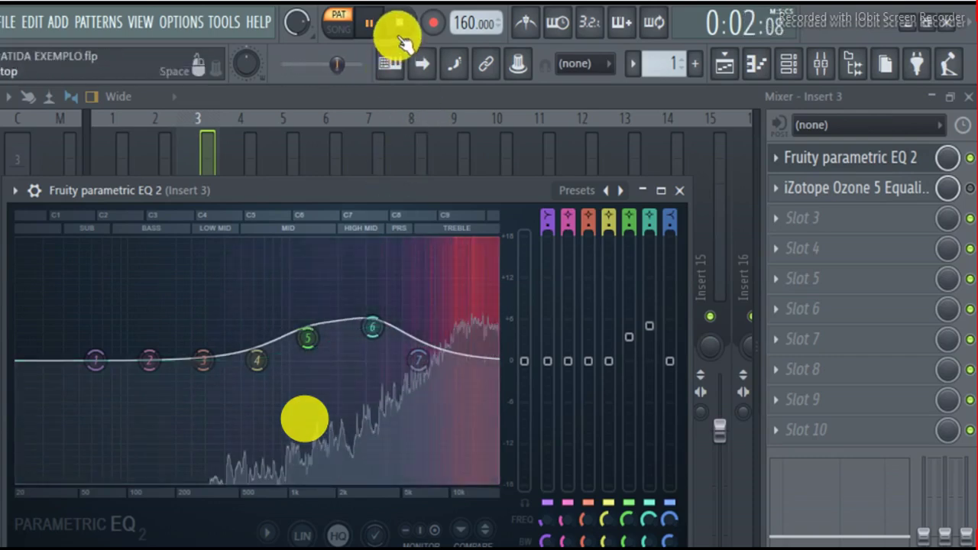
left_click(951, 197)
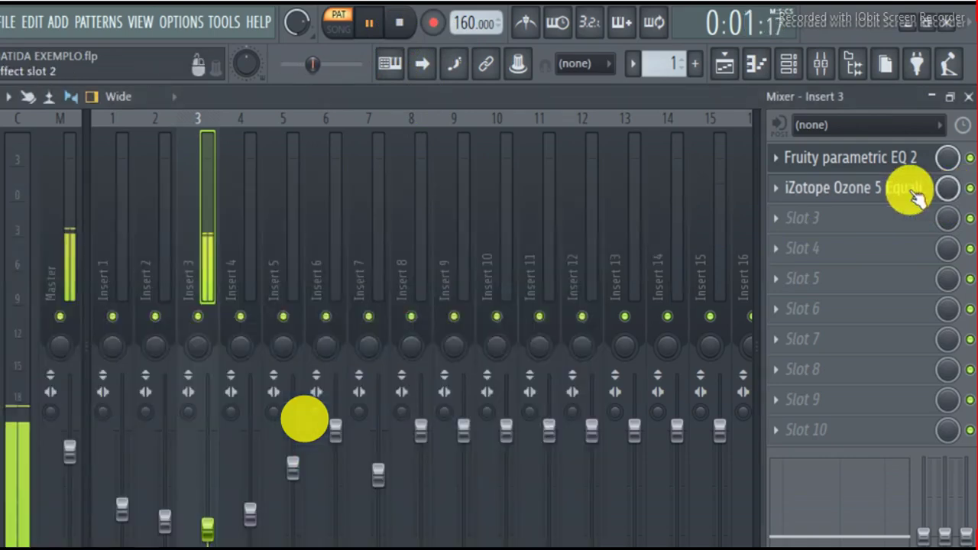
- Review the slot 2 iZotope Ozone 5 Equalizer on Insert 3, dismissing its presets list and closing the plugin
left_click(917, 194)
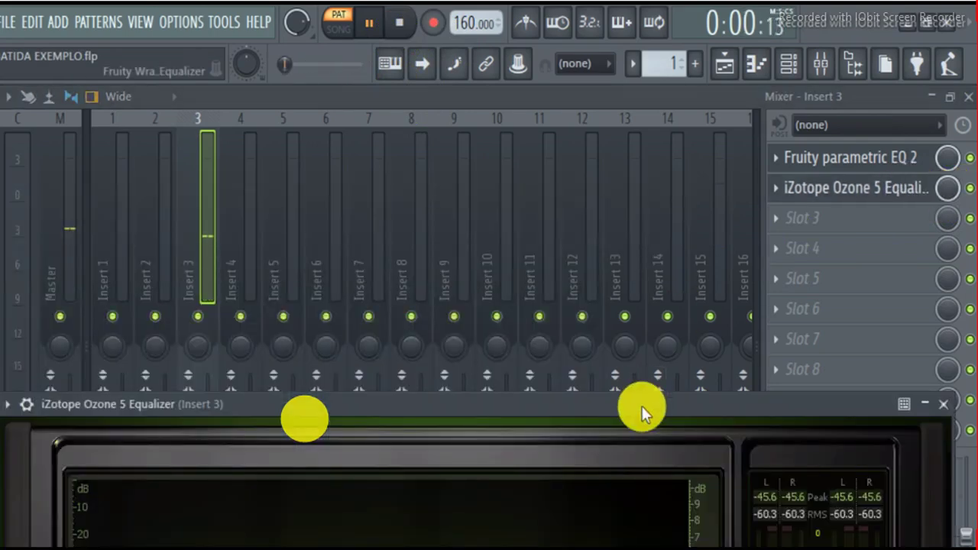
left_click_drag(642, 405, 607, 143)
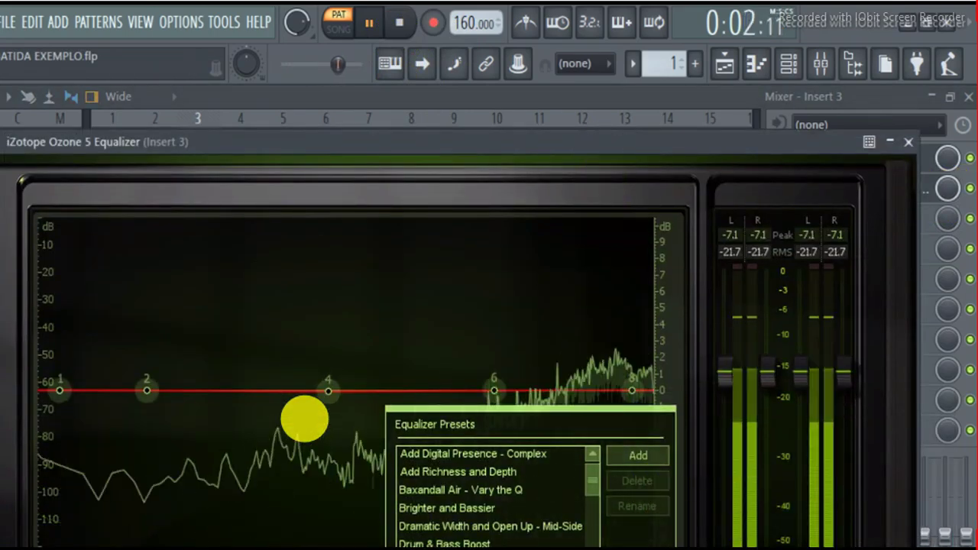
left_click(304, 419)
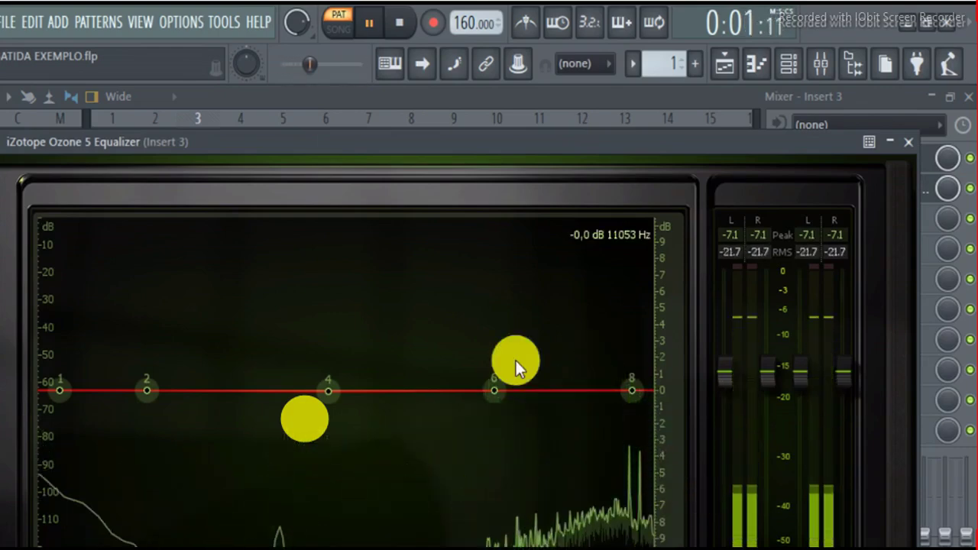
left_click(915, 142)
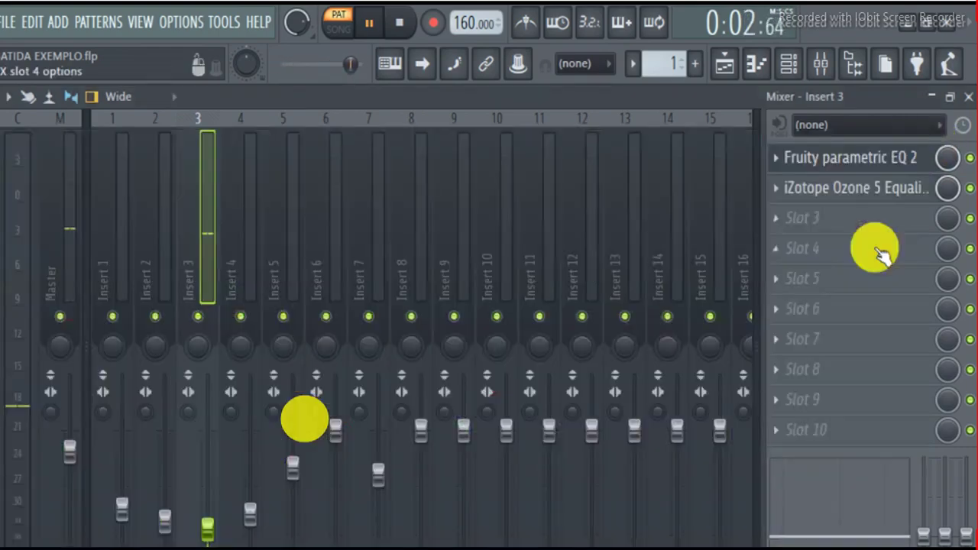
- Delete the iZotope Ozone 5 Equalizer from slot 2 of Insert 3
left_click(774, 188)
left_click(791, 231)
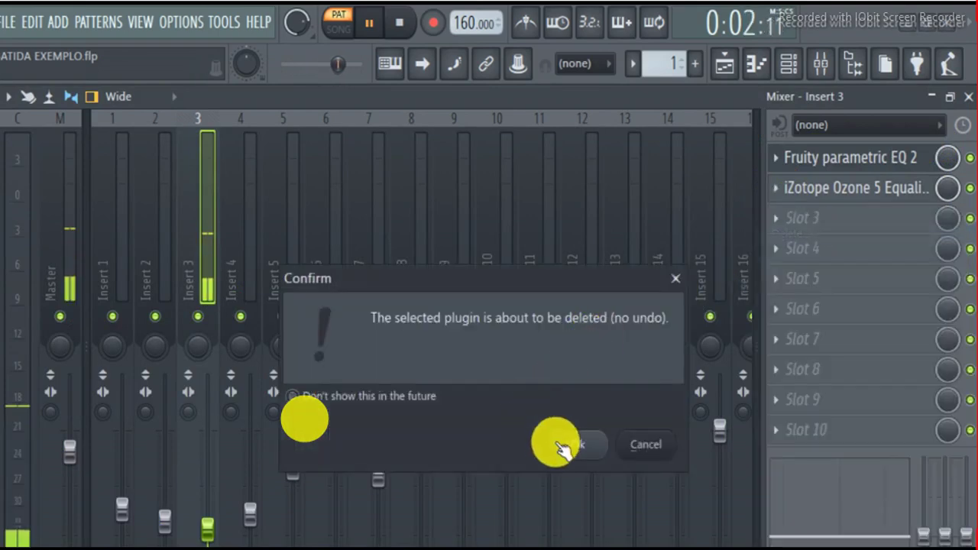
left_click(563, 446)
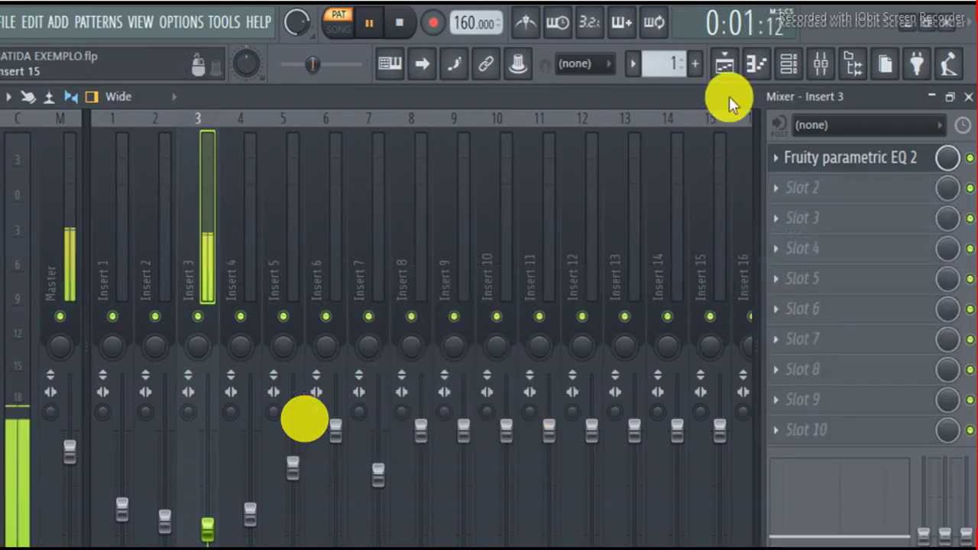
- Select the Insert 4 mixer track, enable its slot 1 Fruity parametric EQ 2, and show the equalizer's curve
left_click(792, 66)
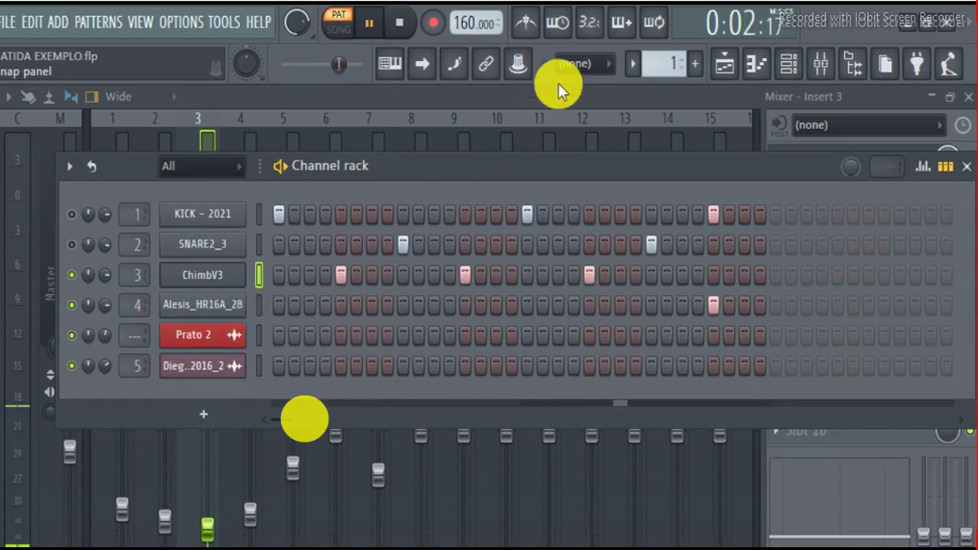
key("F6")
left_click(261, 228)
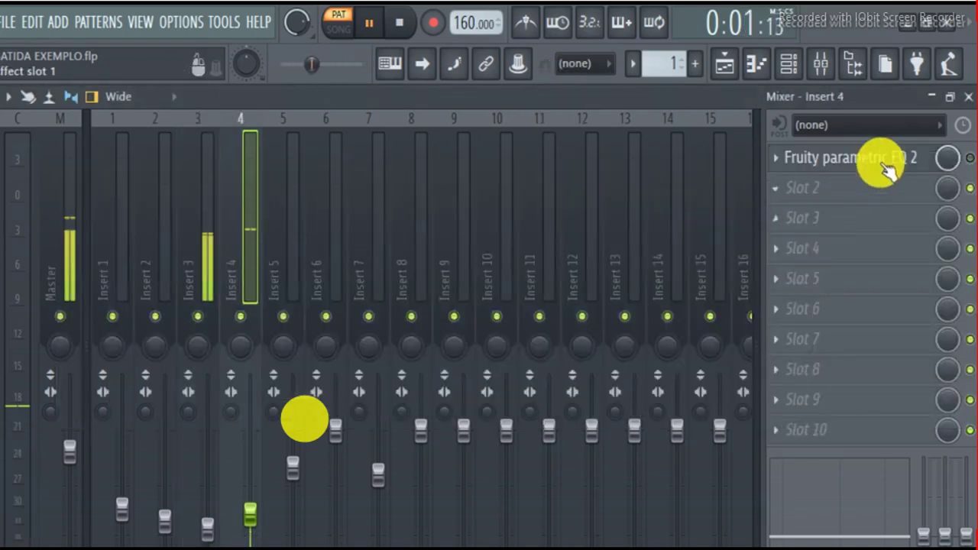
left_click(960, 162)
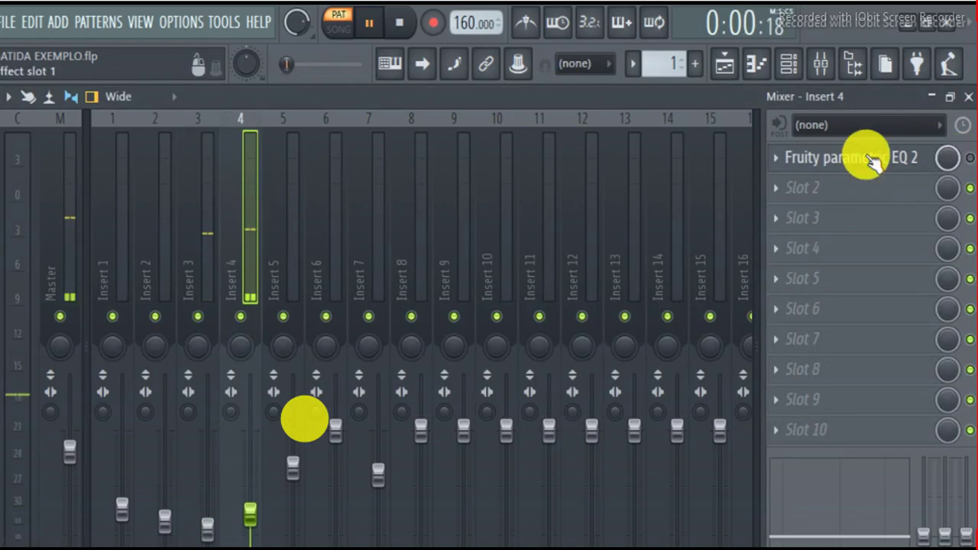
left_click(870, 162)
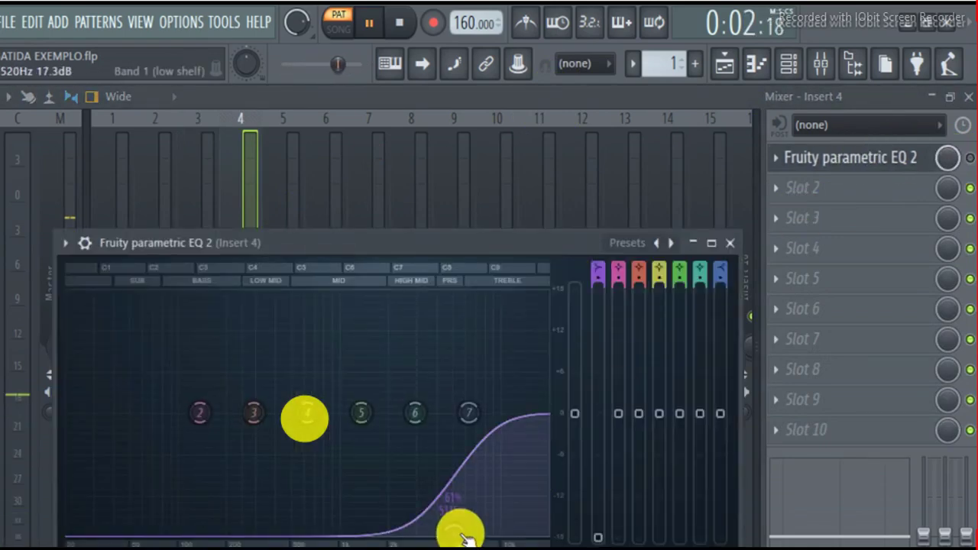
left_click(970, 159)
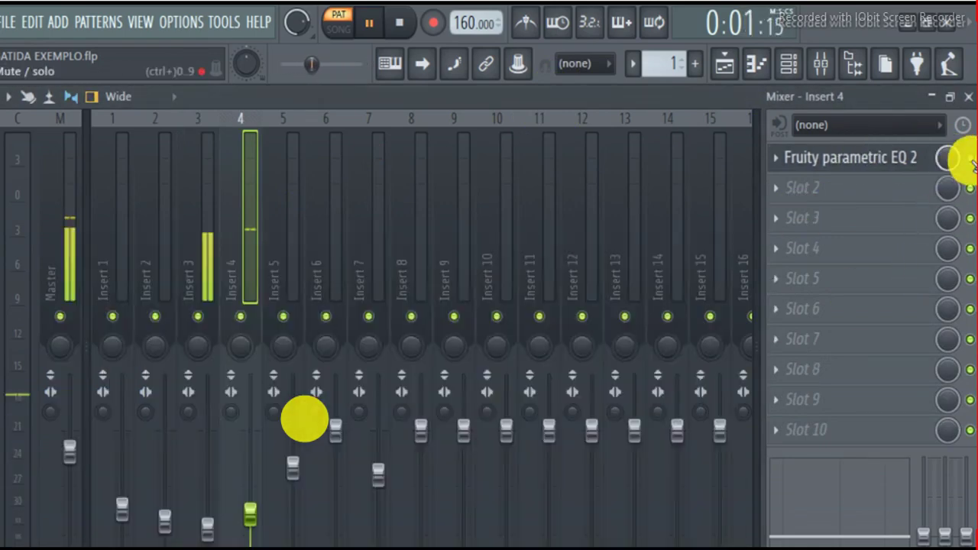
left_click(909, 170)
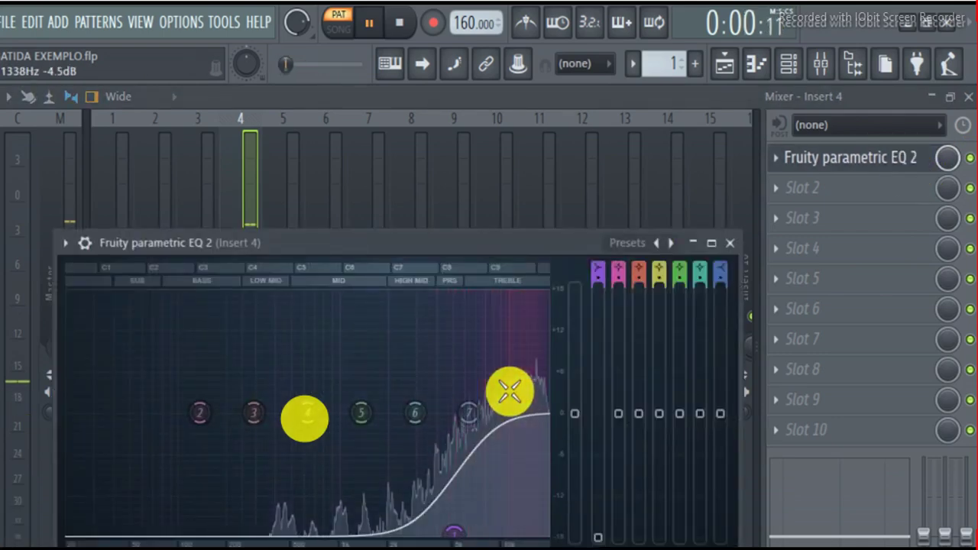
- Replay the pattern and shift band 1 of Insert 4's Fruity parametric EQ 2 to about 5584 Hz, stopping playback when done
left_click(398, 29)
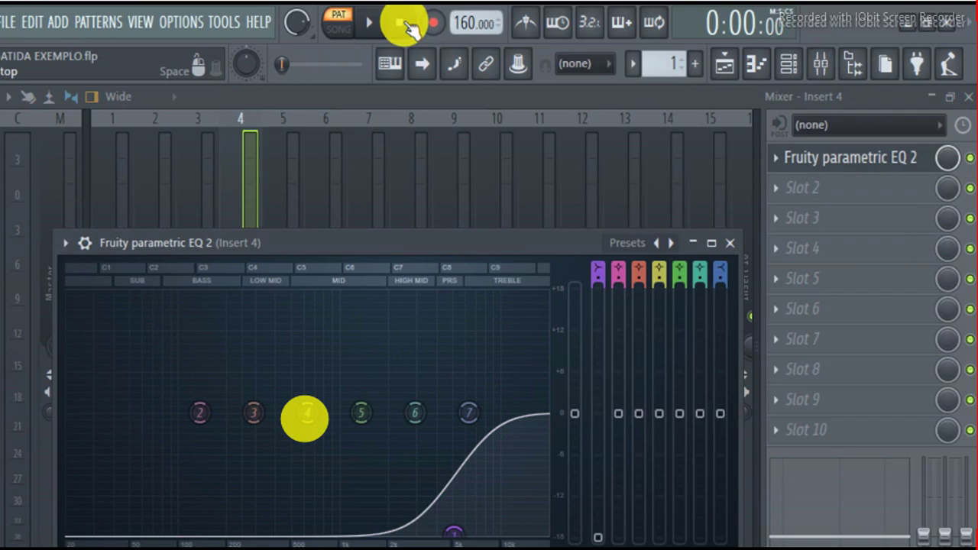
left_click(375, 29)
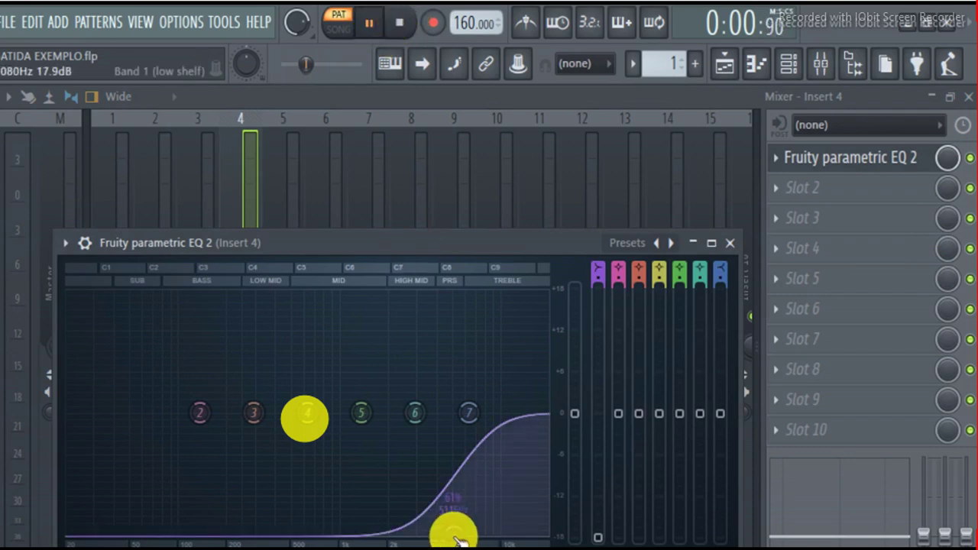
mouse_move(457, 540)
left_mouse_down()
mouse_move(434, 410)
mouse_move(440, 530)
mouse_move(446, 540)
mouse_move(469, 537)
mouse_move(445, 538)
mouse_move(459, 532)
left_mouse_up()
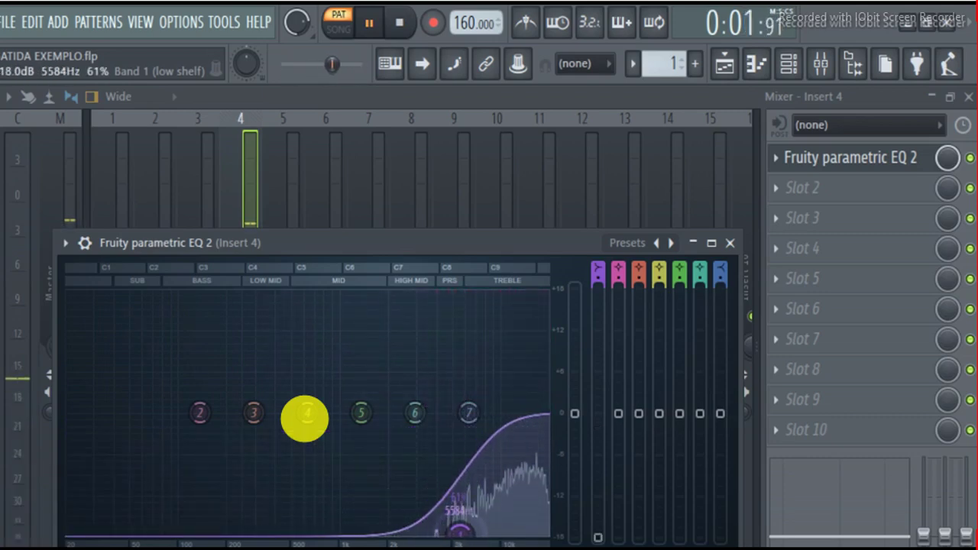
left_click(399, 22)
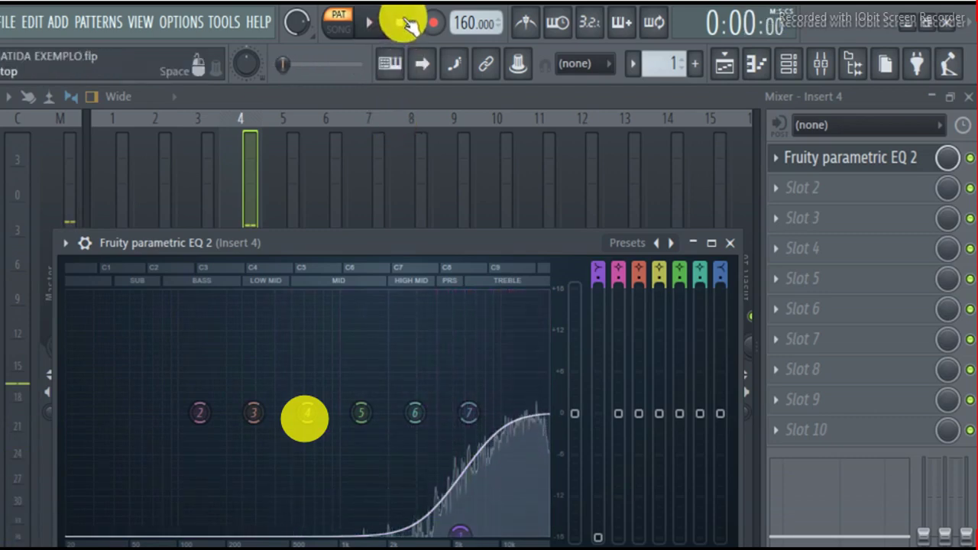
- Bring up the playlist, switch from pattern to song mode, and start playing the arrangement
left_click(724, 67)
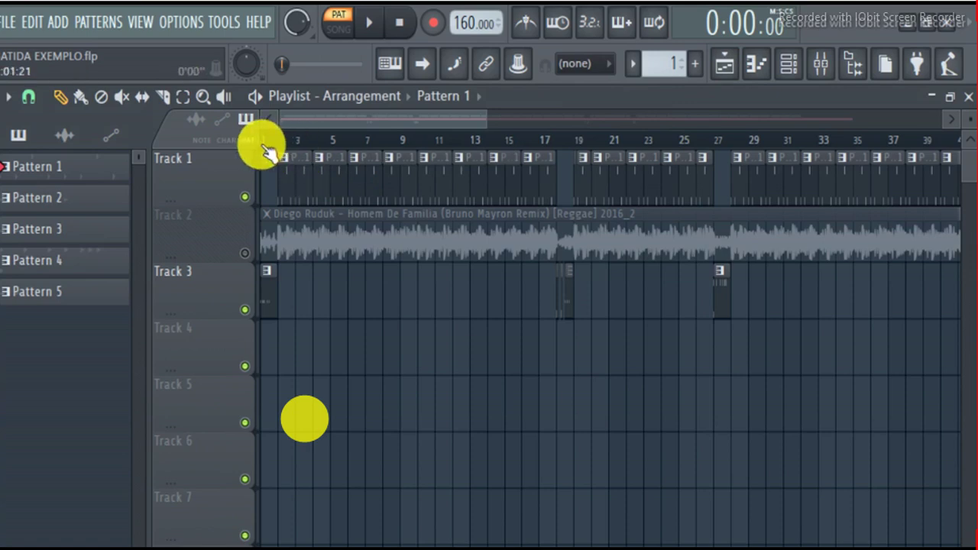
key("l")
left_click(369, 22)
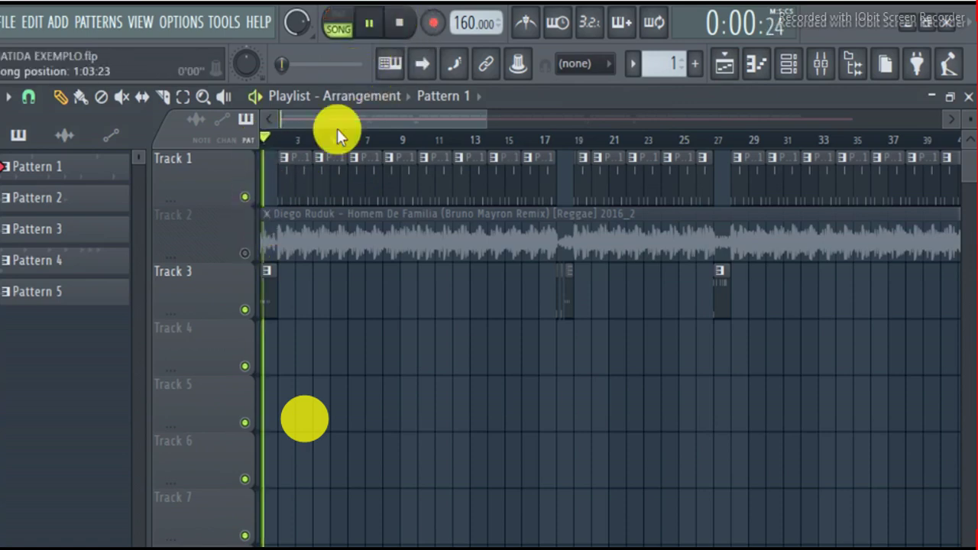
- Unmute the KICK - 2021 and SNARE2_3 channels in the channel rack and return to the playlist
left_click(788, 63)
left_click(71, 214)
left_click(71, 243)
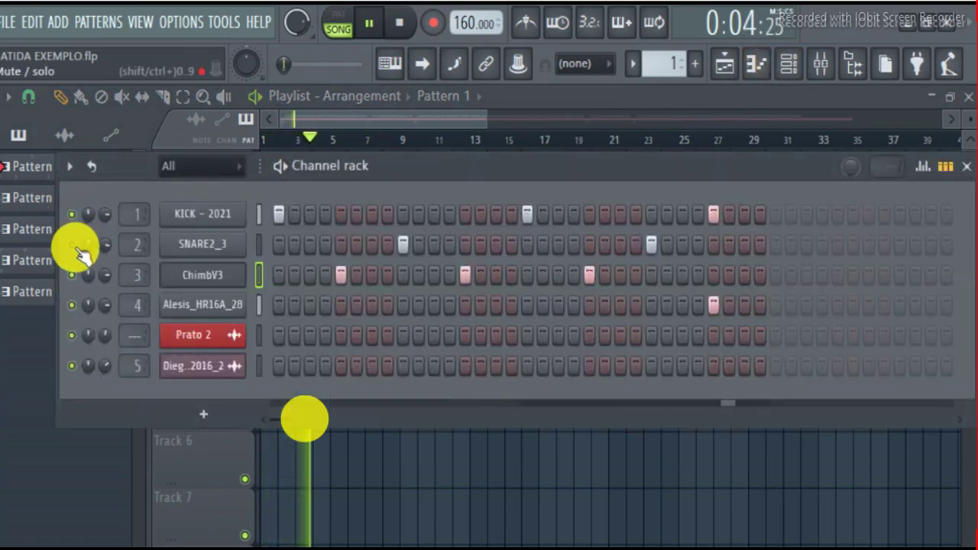
left_click(591, 93)
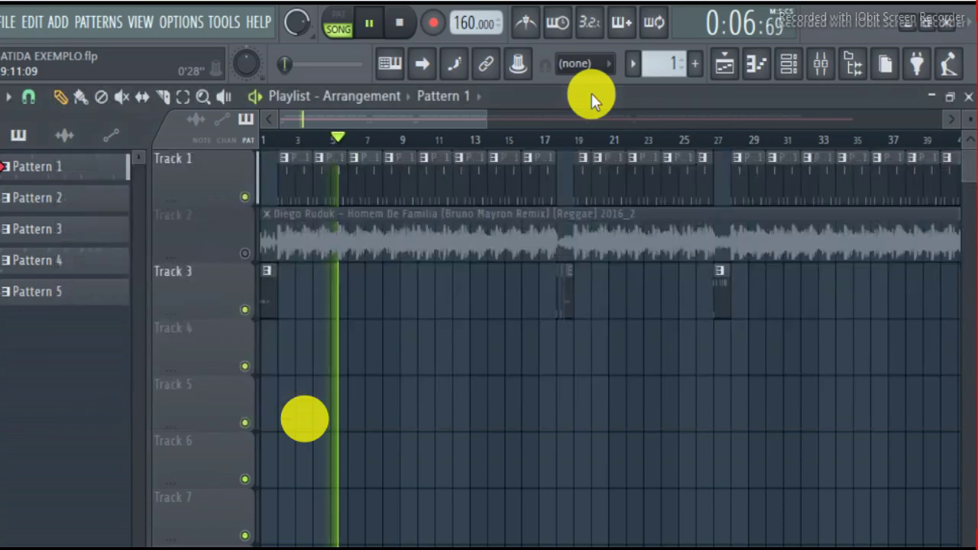
- Raise the Insert 1 fader in the mixer while the song plays, and stop playback
left_click(823, 66)
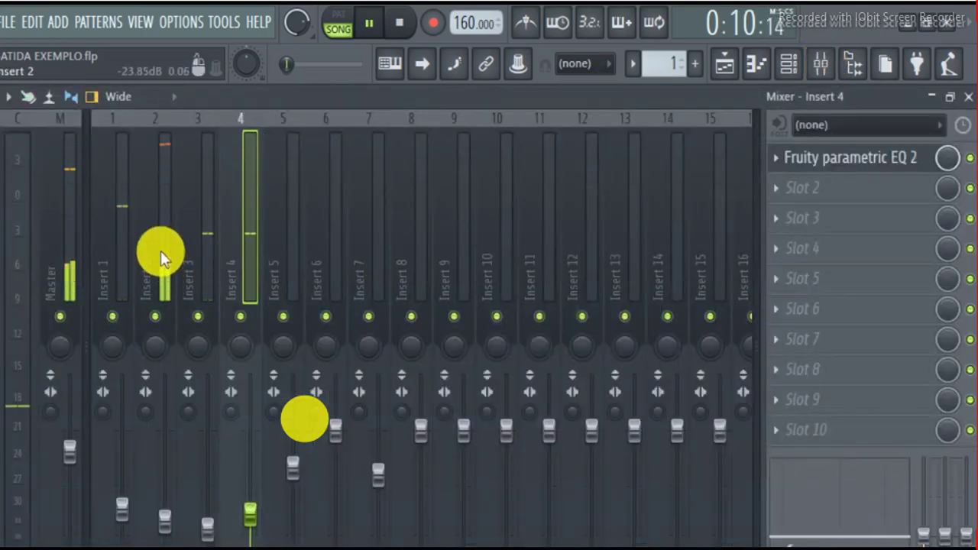
left_click(161, 250)
left_click(130, 258)
left_click_drag(133, 538, 134, 508)
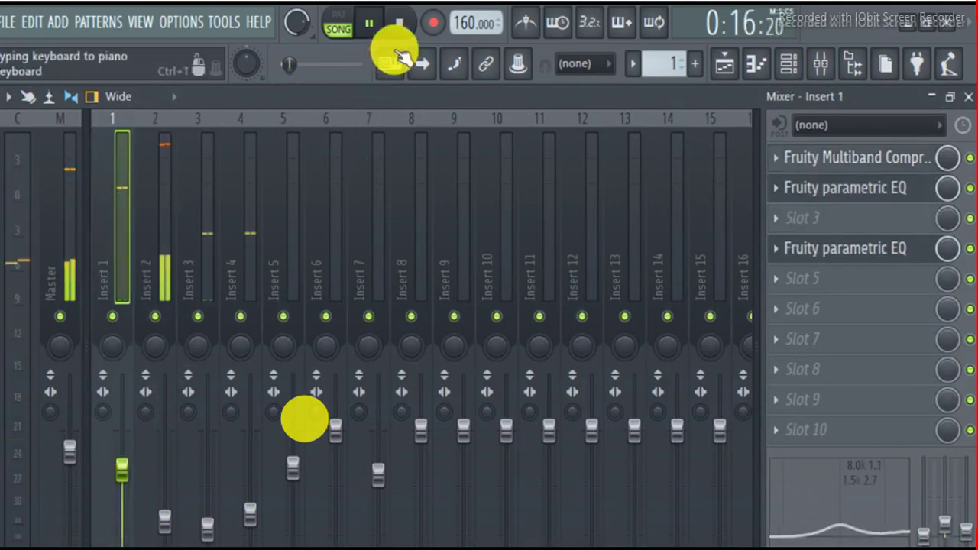
left_click(410, 34)
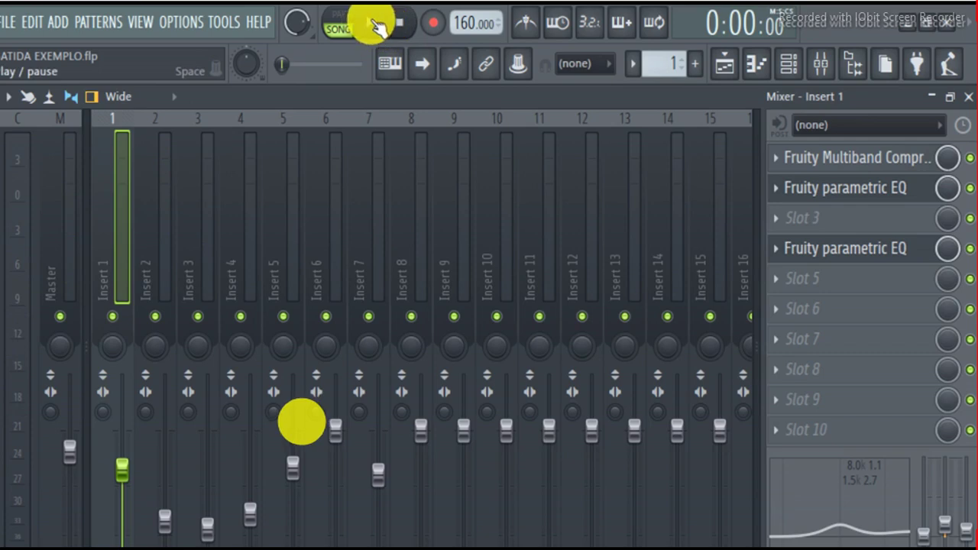
- Play the arrangement's opening bars from the start several times with the playlist in view, and stop playback
left_click(378, 26)
left_click(724, 67)
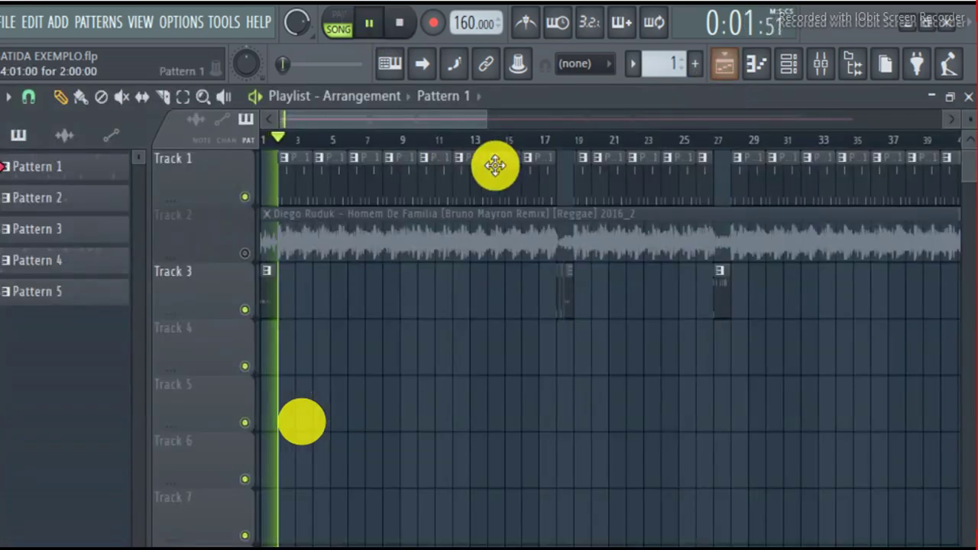
left_click_drag(403, 120, 336, 120)
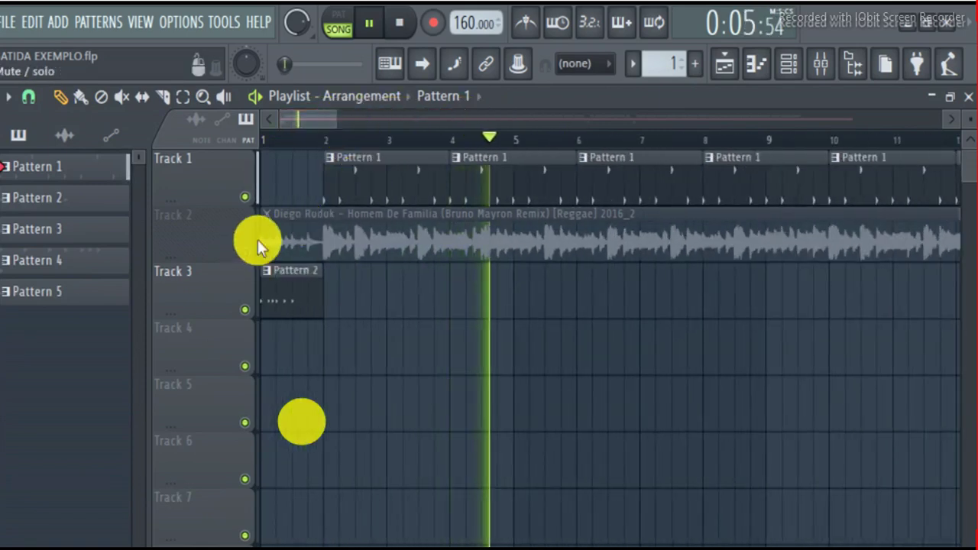
left_click(268, 142)
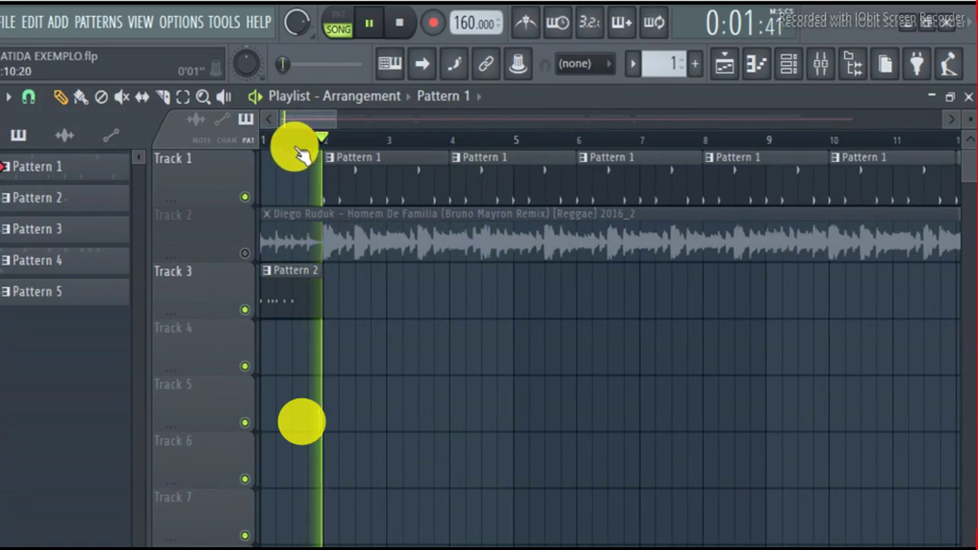
left_click(266, 142)
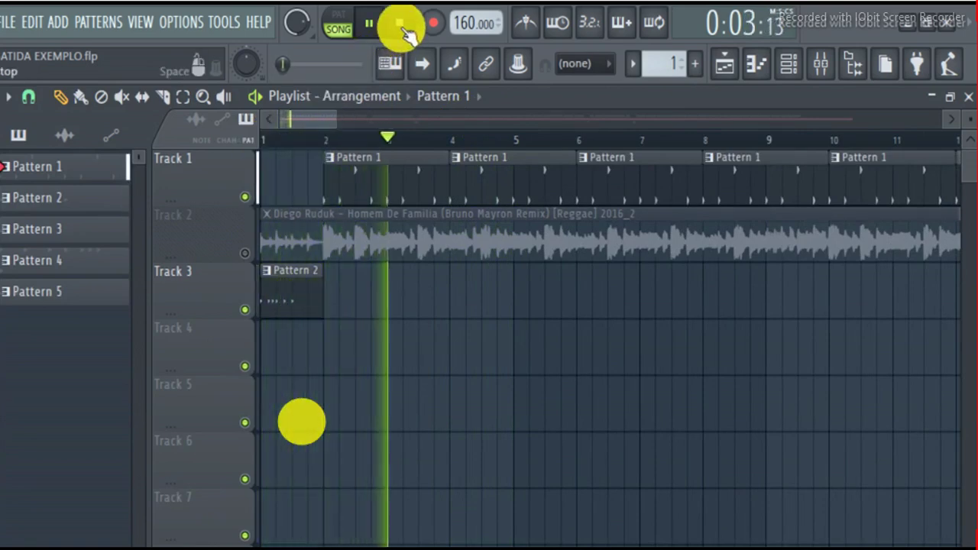
left_click(401, 27)
- Unmute the Track 2 song audio in the playlist, listen to it together with the drums, and stop playback
left_click(245, 253)
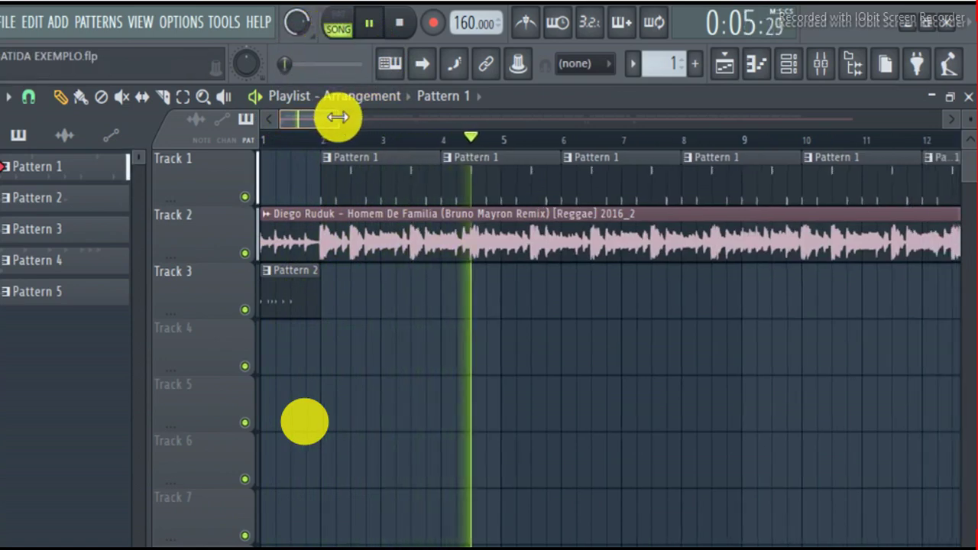
left_click_drag(345, 118, 419, 115)
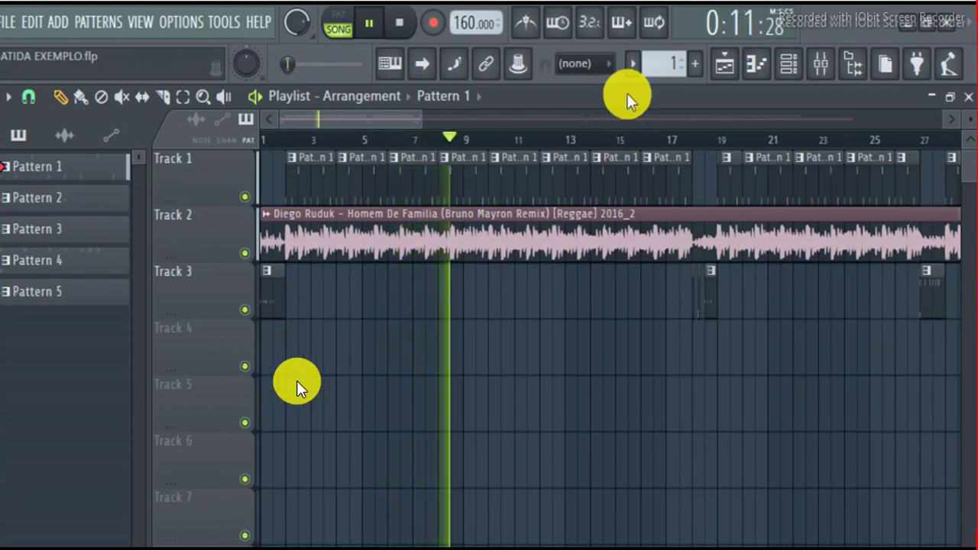
left_click(404, 25)
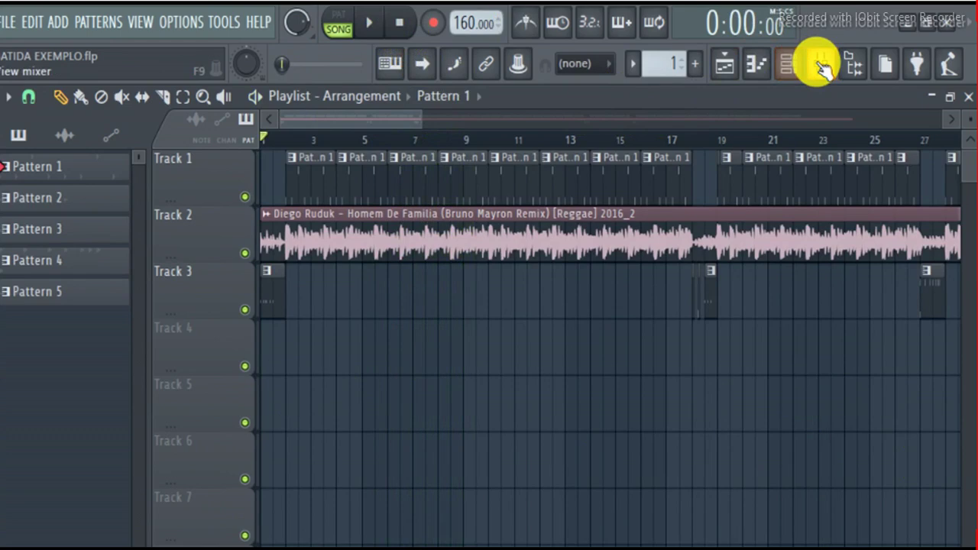
- Select the Master track in the mixer, and check the application levels in the Windows volume mixer before closing it
left_click(819, 61)
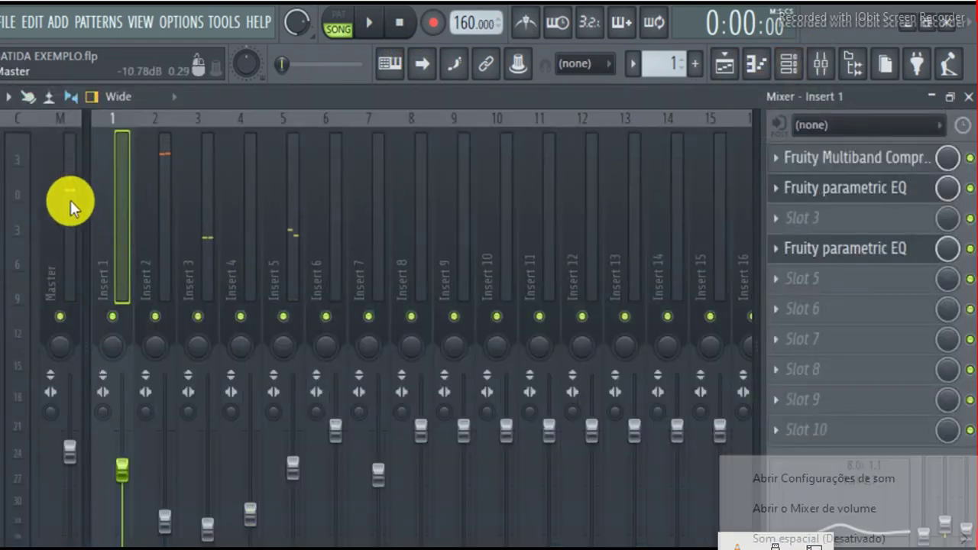
left_click(71, 197)
left_click(635, 510)
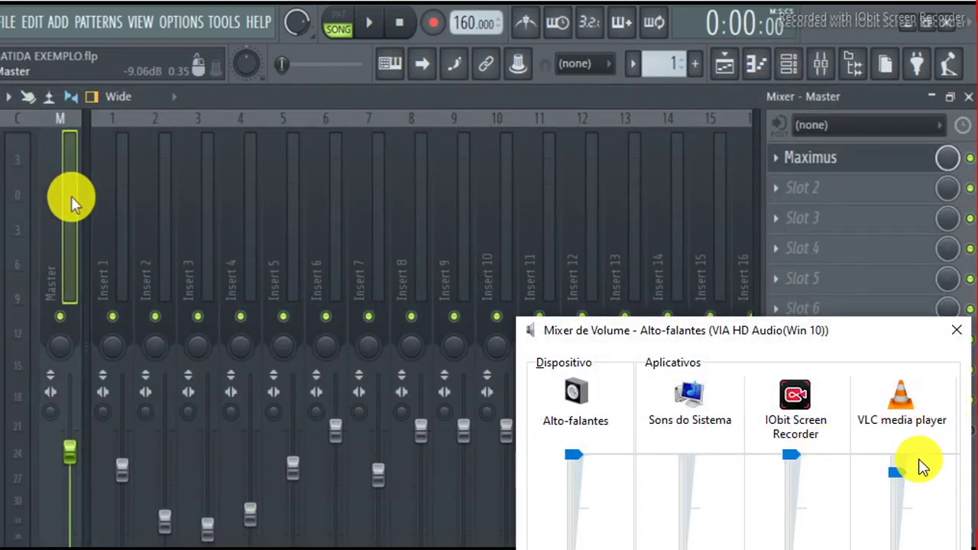
left_click(955, 331)
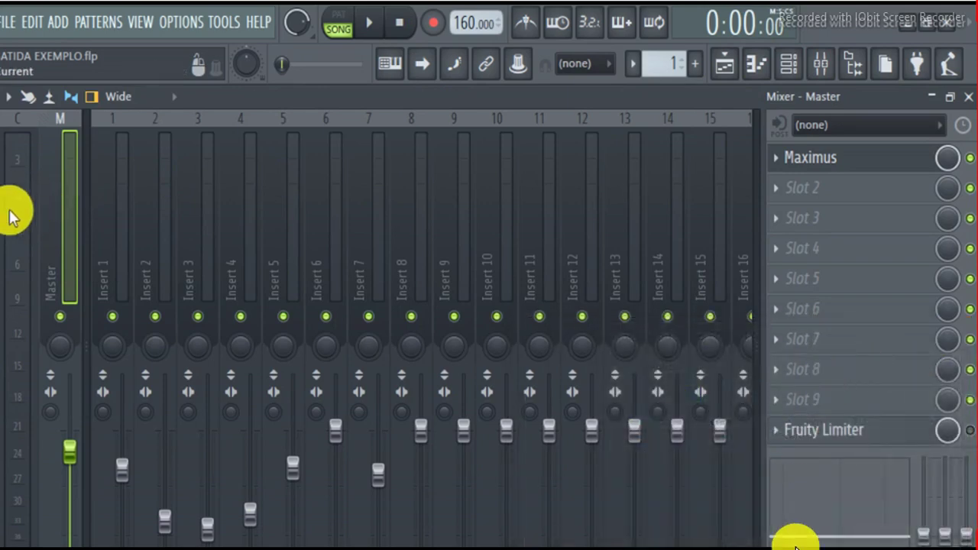
- Add a Fruity dB meter to effect slot 2 of the Master track, closing the Windows volume mixer
left_click(779, 197)
left_click(835, 510)
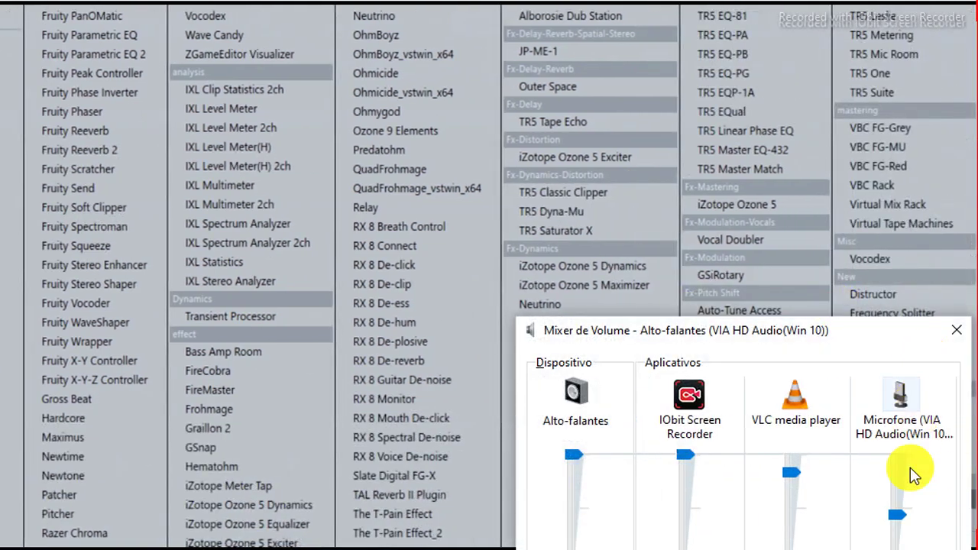
left_click(952, 334)
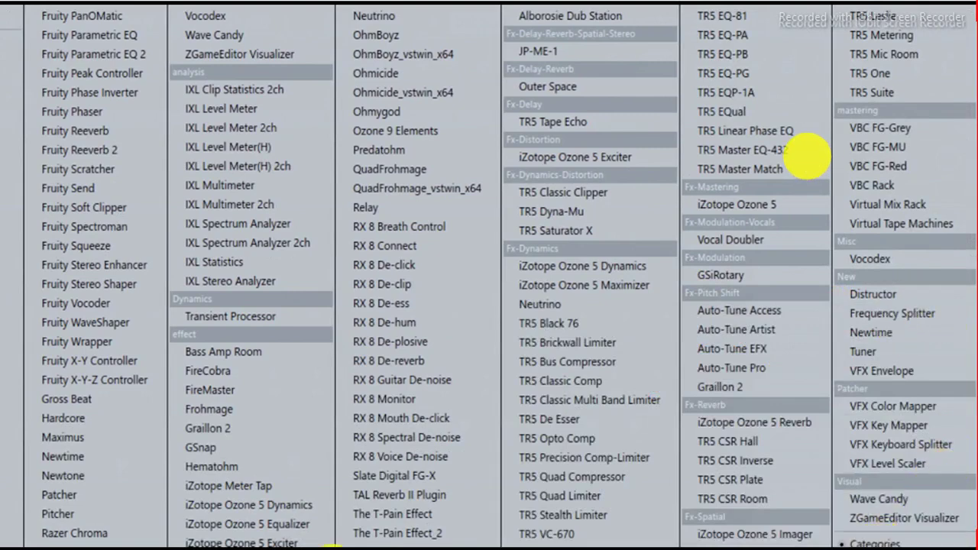
scroll(806, 154, "left", 1)
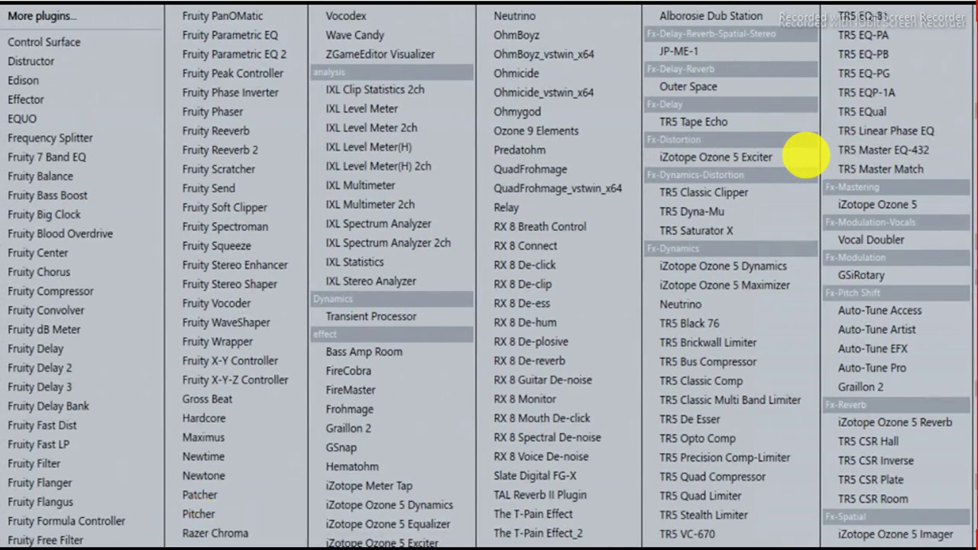
left_click(147, 331)
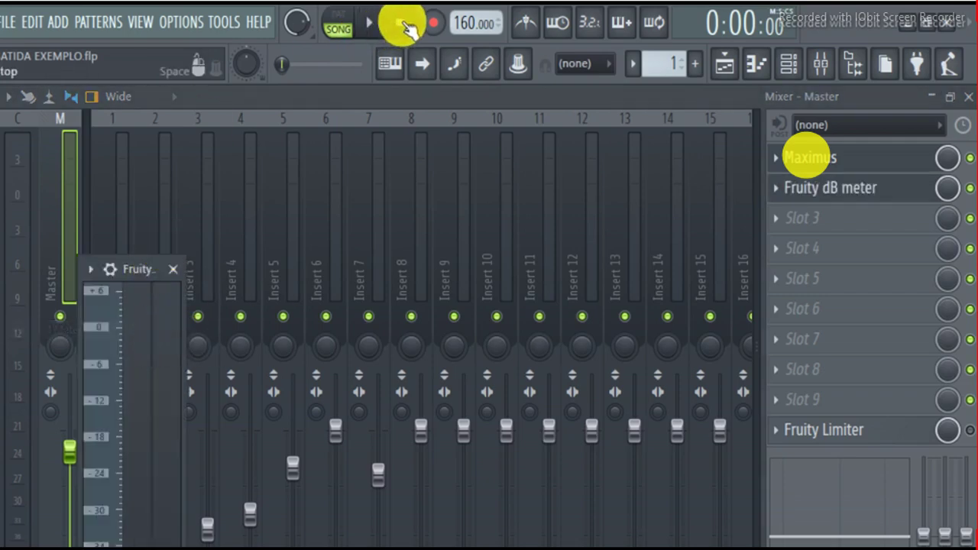
- Play the song, enlarge the Fruity dB meter window and move it over the middle of the mixer, and stop playback
left_click(369, 22)
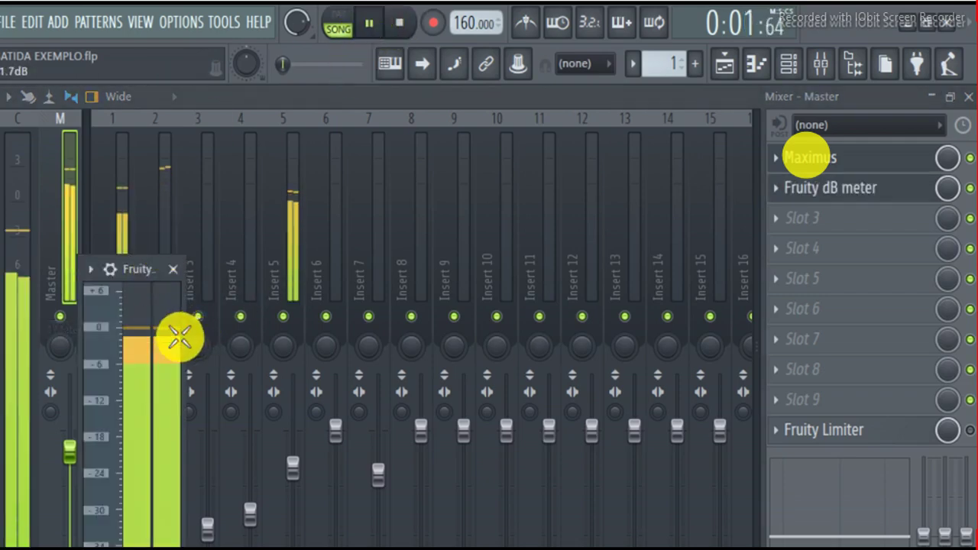
left_click_drag(183, 336, 401, 313)
left_click_drag(296, 255, 467, 155)
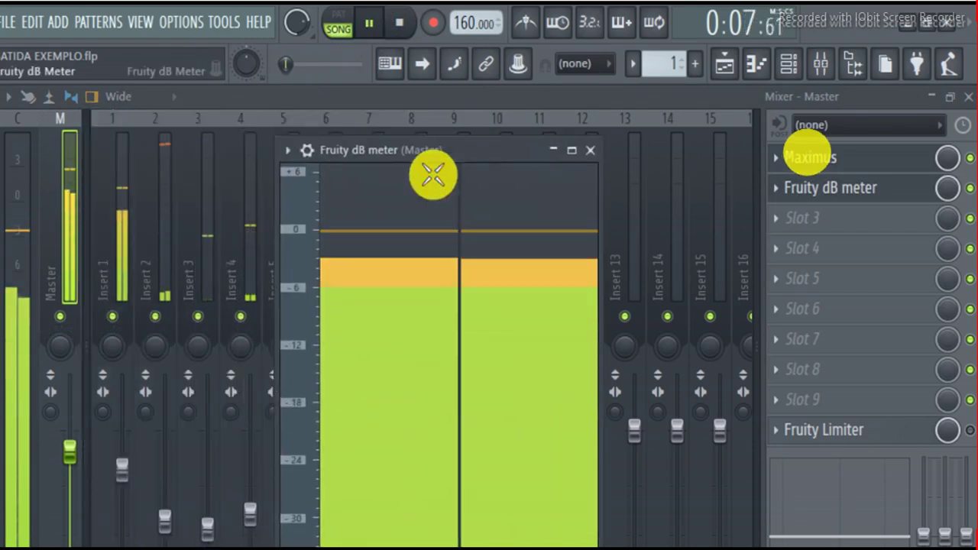
left_click(406, 29)
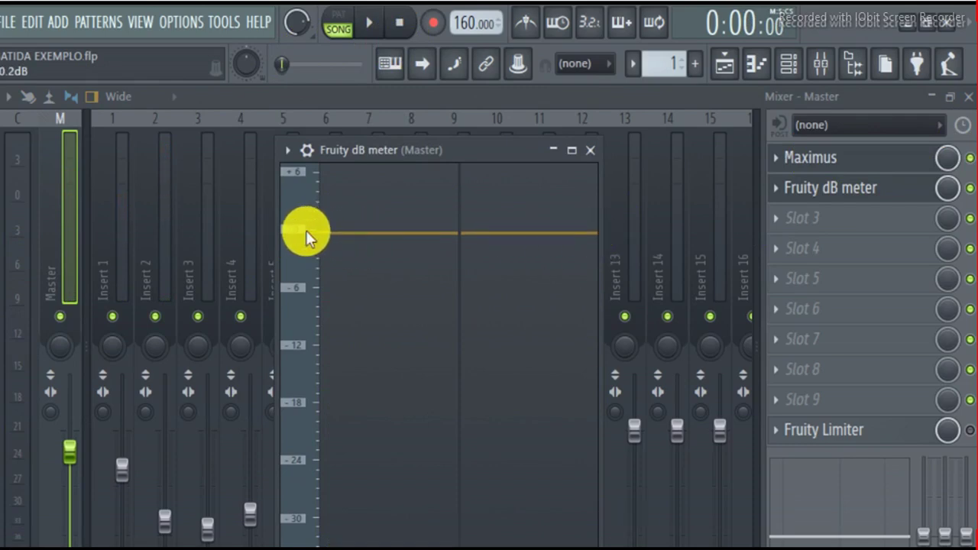
- Replay the song to check the Master peaks against 0 dB on the meter, close the meter, and stop playback
left_click(377, 26)
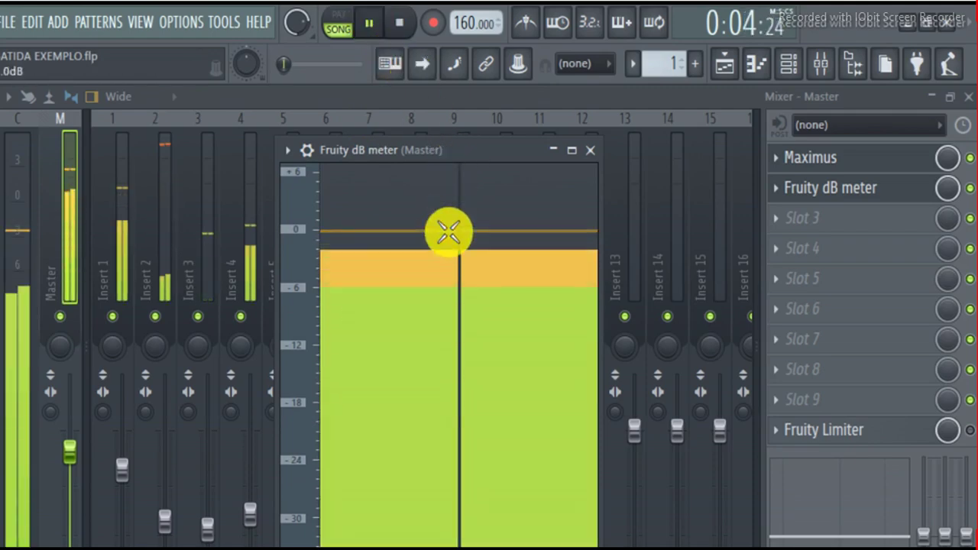
key("Escape")
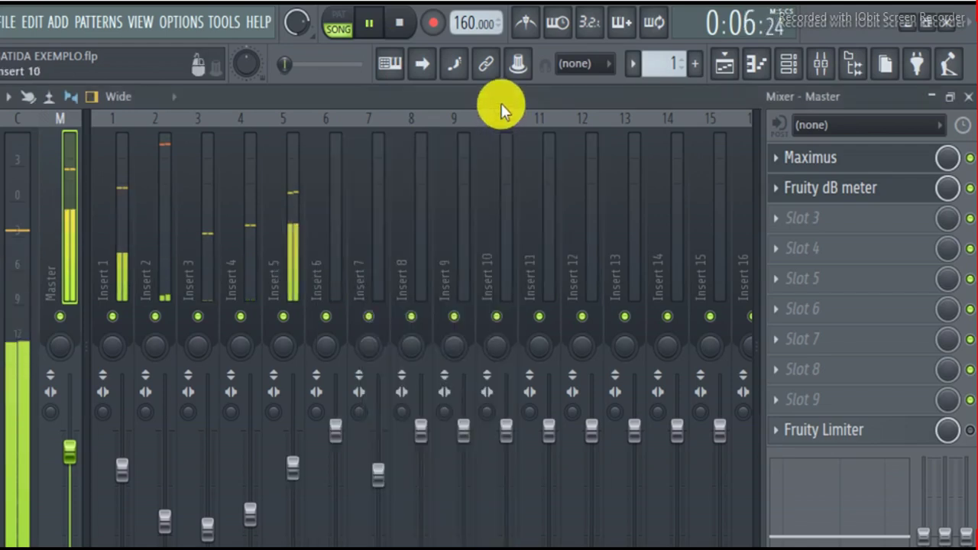
left_click(399, 23)
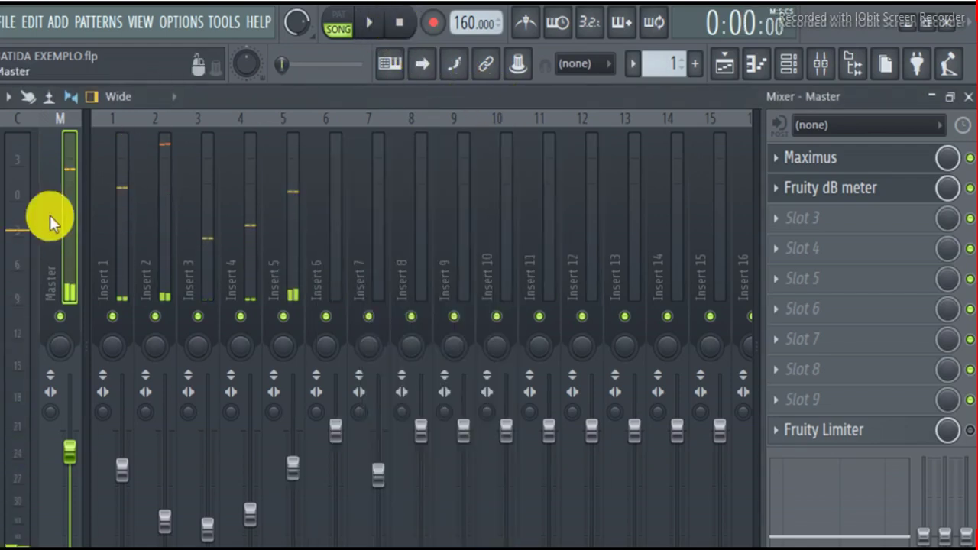
- Open Maximus on the Master track and load its Clear master RMS preset
left_click(858, 158)
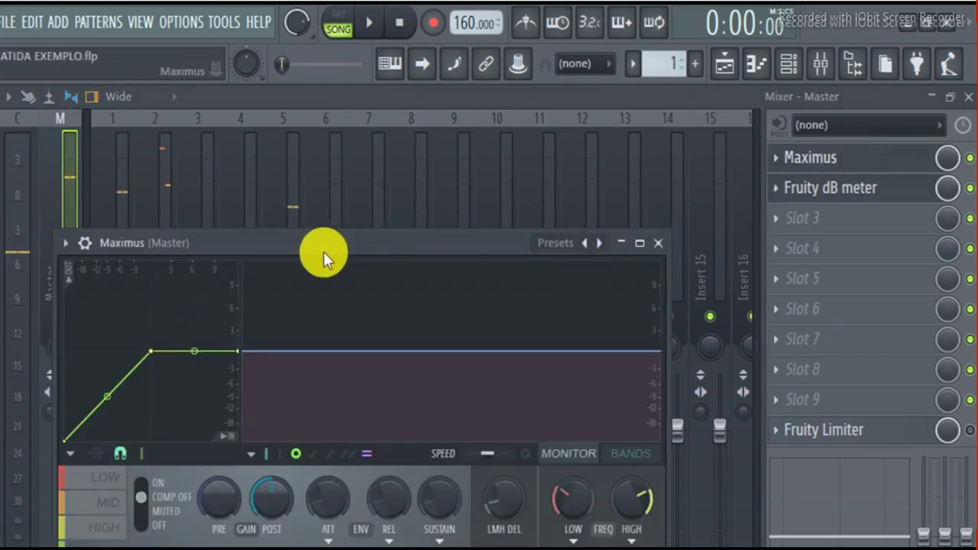
left_click_drag(303, 242, 326, 169)
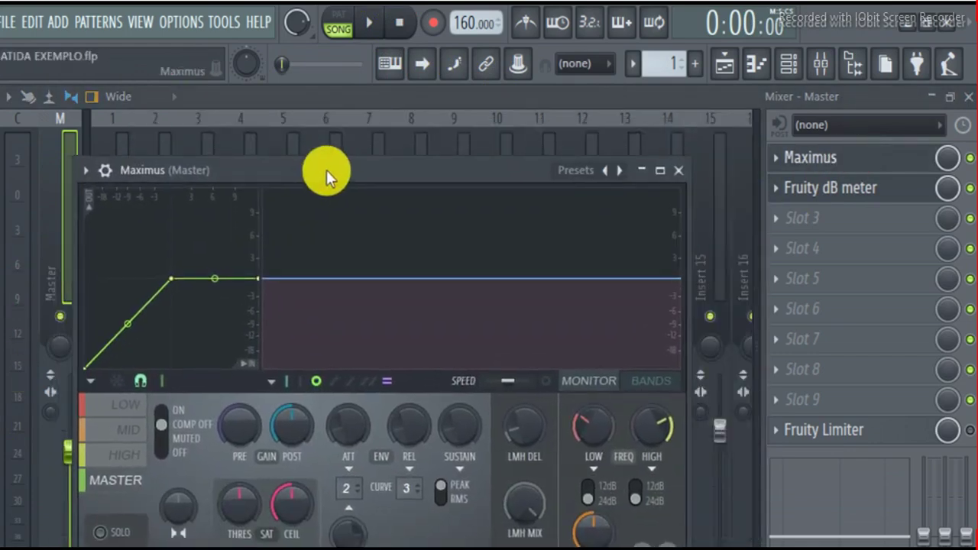
left_click(88, 171)
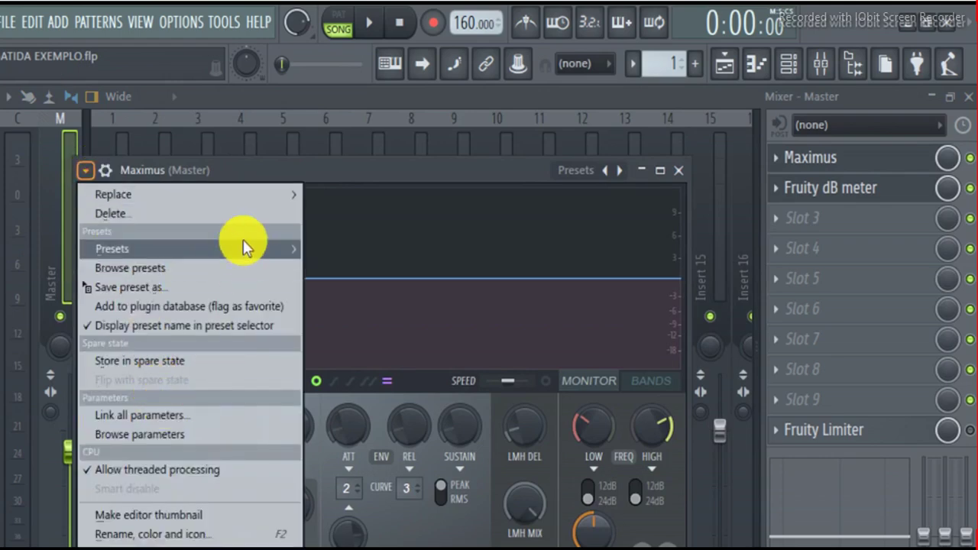
mouse_move(248, 246)
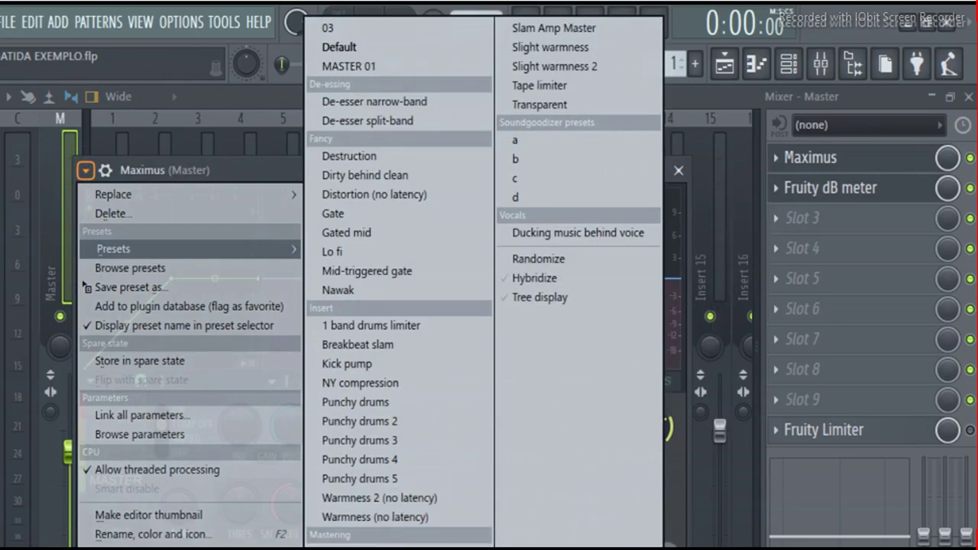
left_click(759, 299)
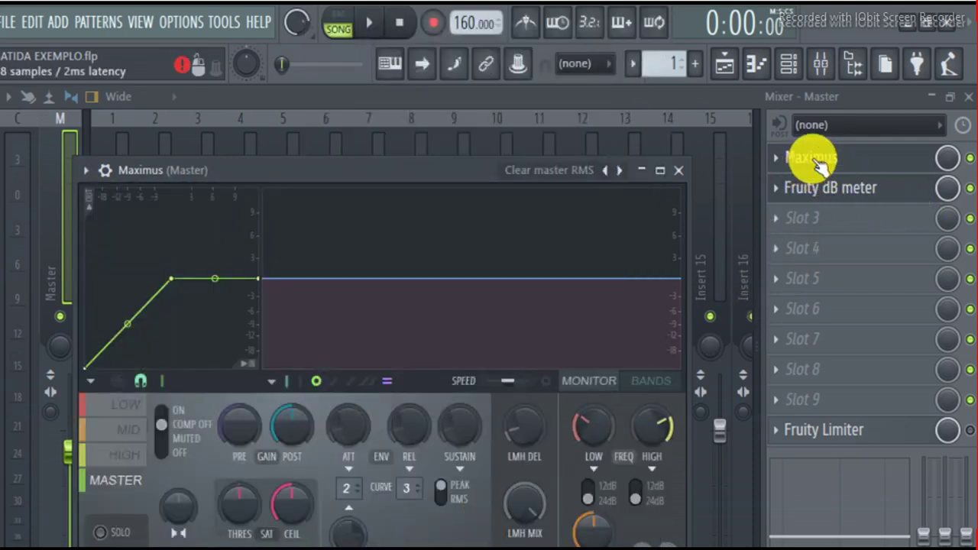
- Play the song while examining the low, mid and high bands in Maximus, and close the plugin window
left_click(370, 24)
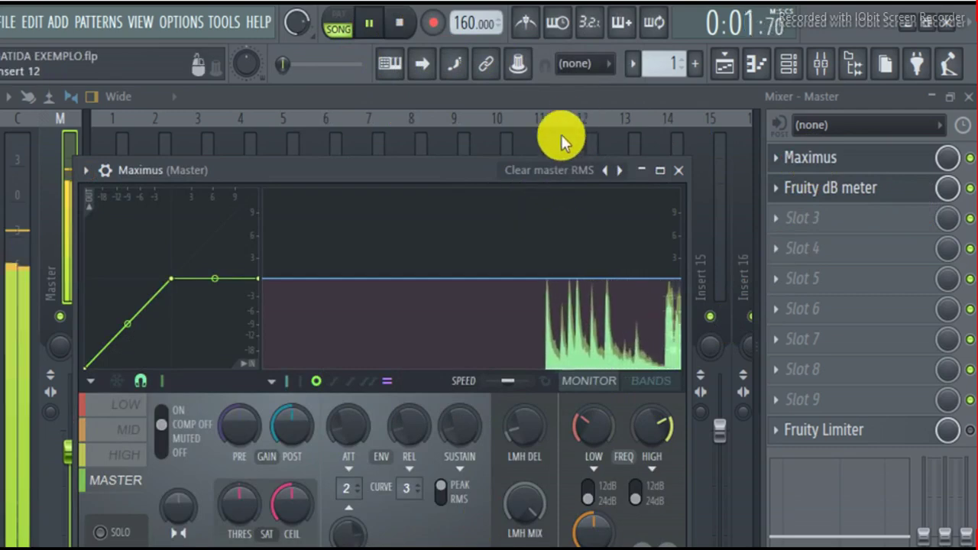
left_click(132, 410)
left_click(129, 435)
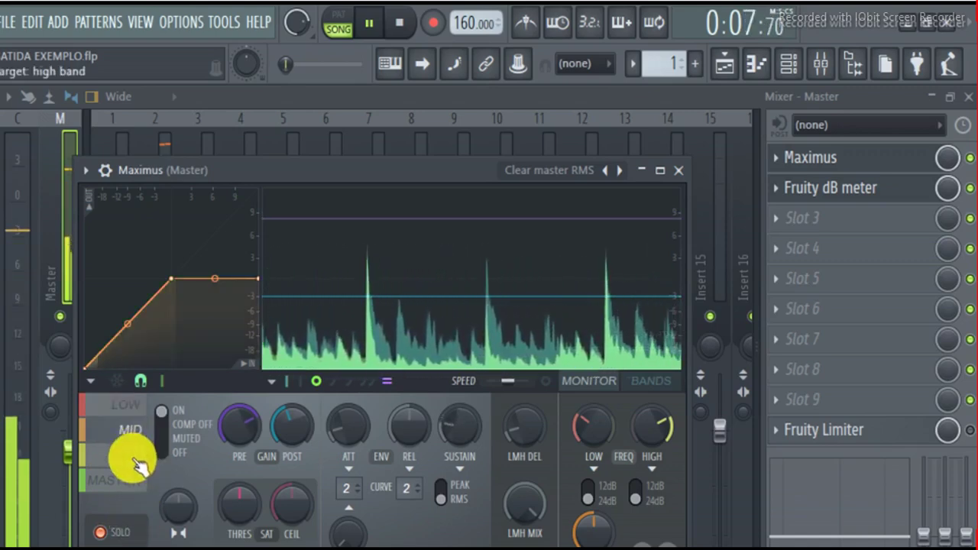
left_click(130, 457)
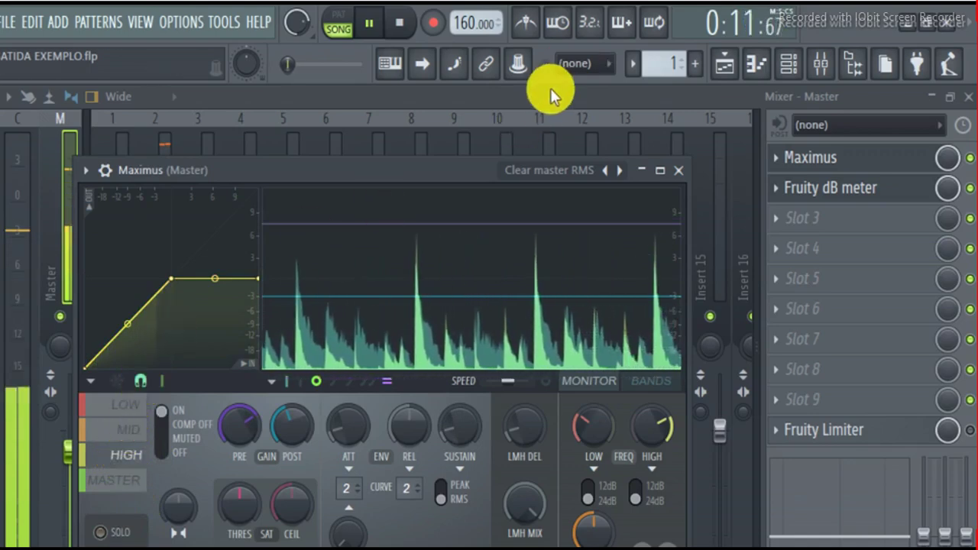
key("Escape")
- Restart the song, watch the Master level on the Fruity dB meter, view the full arrangement in the playlist, and stop playback
left_click(386, 27)
left_click(387, 29)
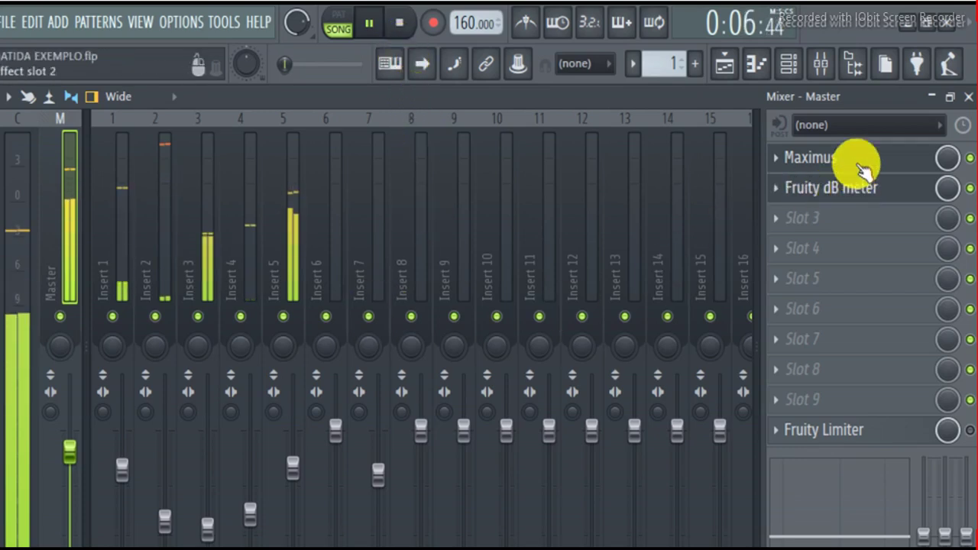
left_click(850, 195)
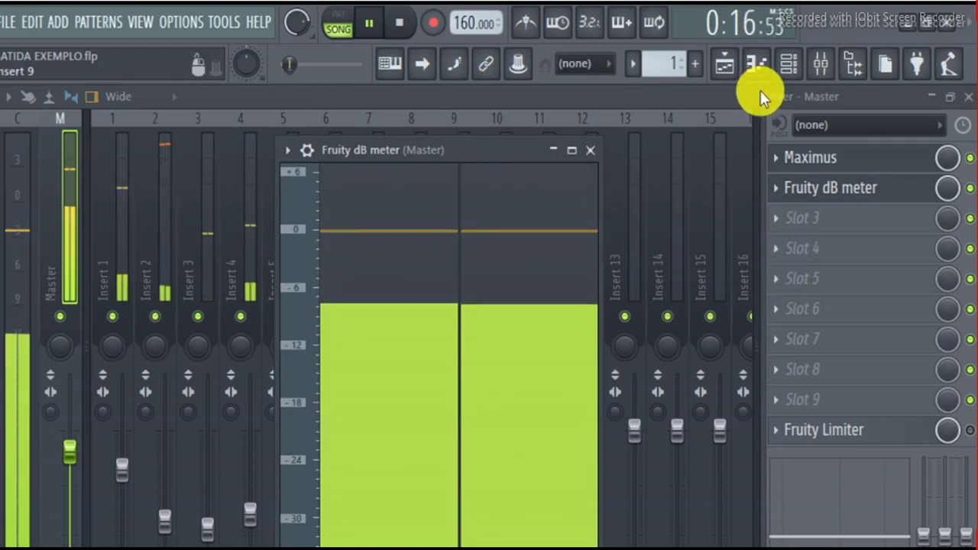
left_click(726, 67)
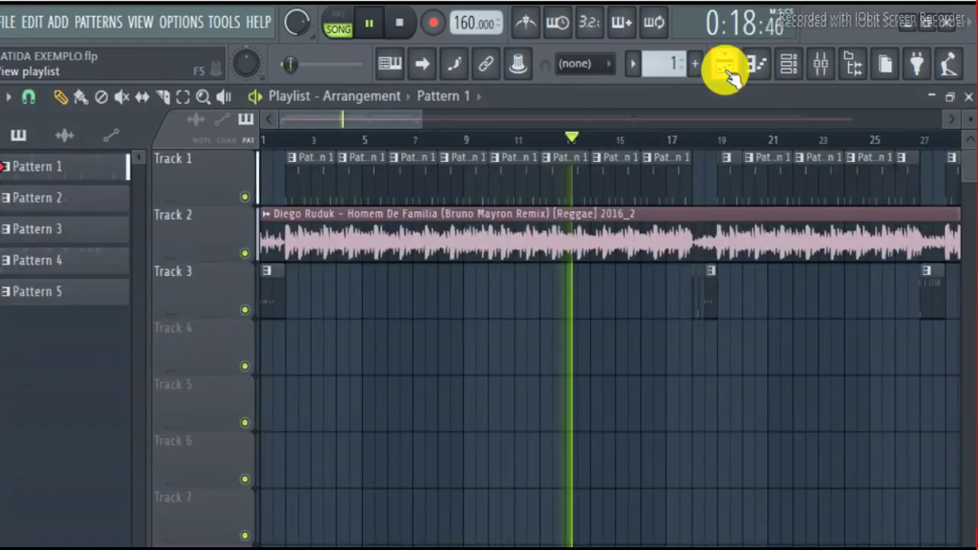
left_click_drag(417, 113, 876, 129)
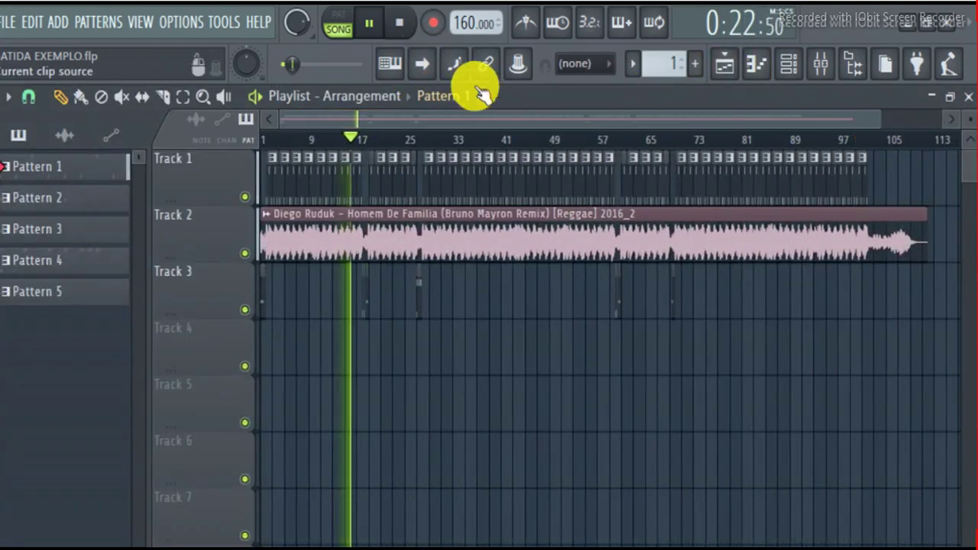
left_click(405, 23)
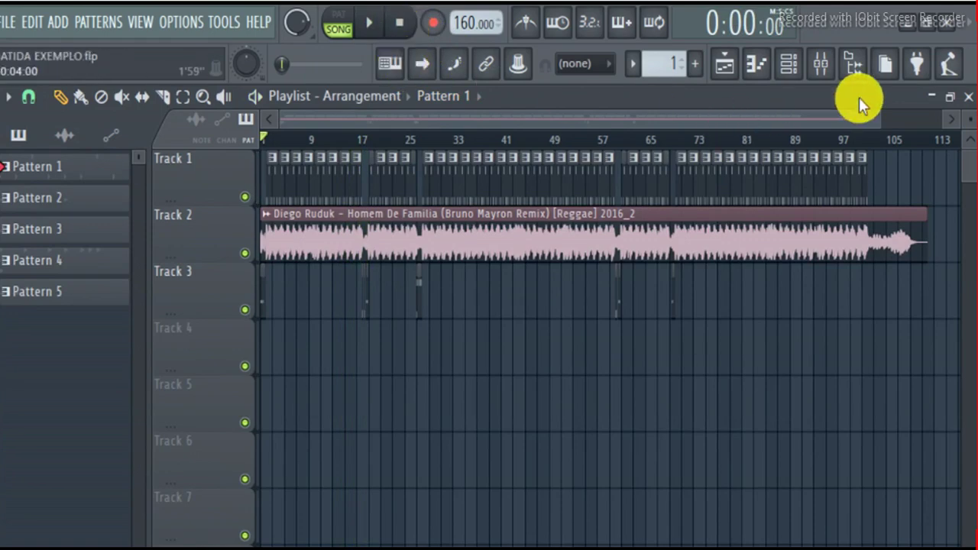
- Open the opening Pattern 2 clip on Track 3 in the piano roll, check its channel rack steps, and start pattern playback
left_click_drag(879, 114, 323, 135)
double_click(290, 277)
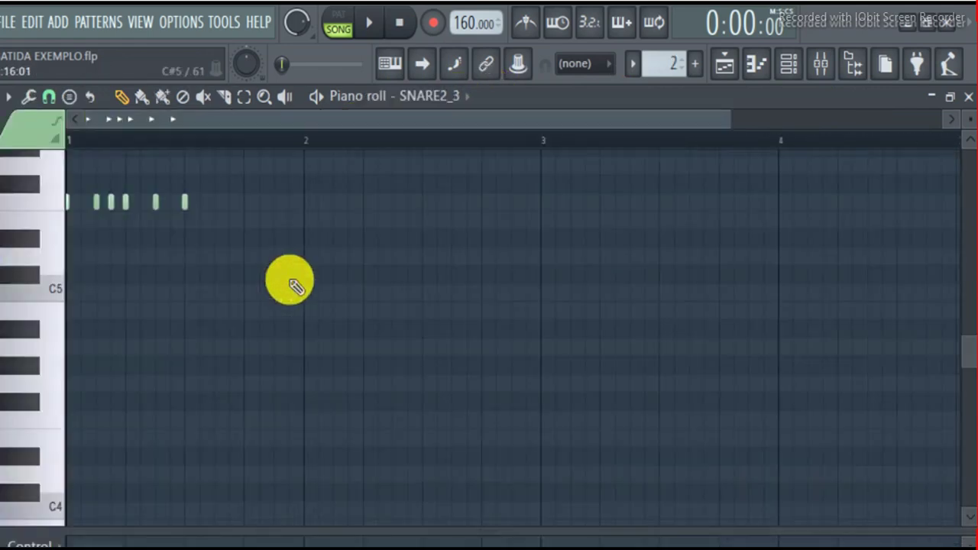
left_click(791, 65)
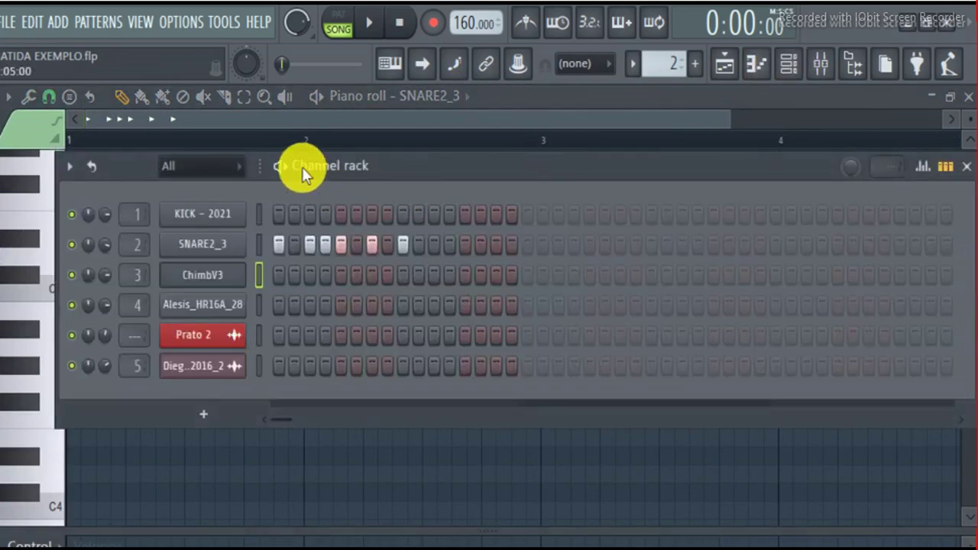
key("space")
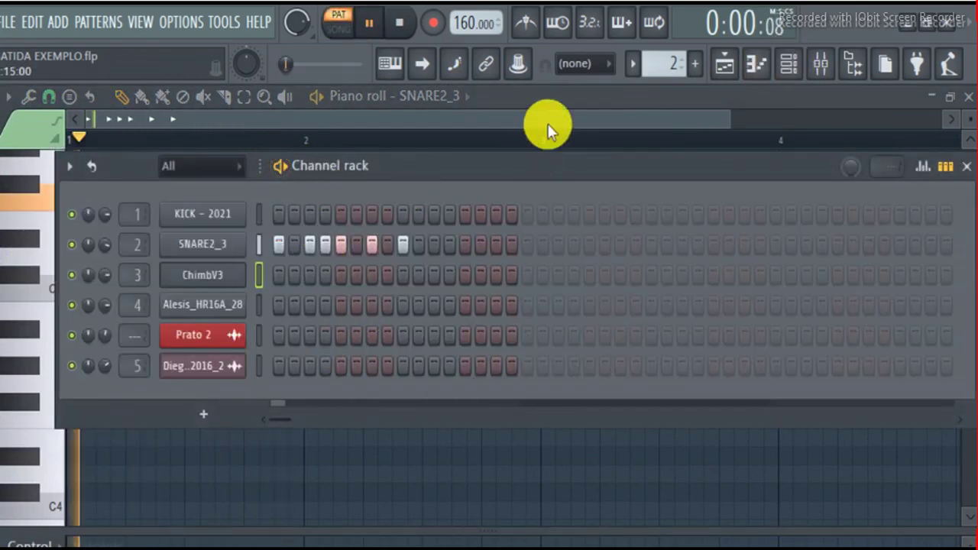
left_click(547, 124)
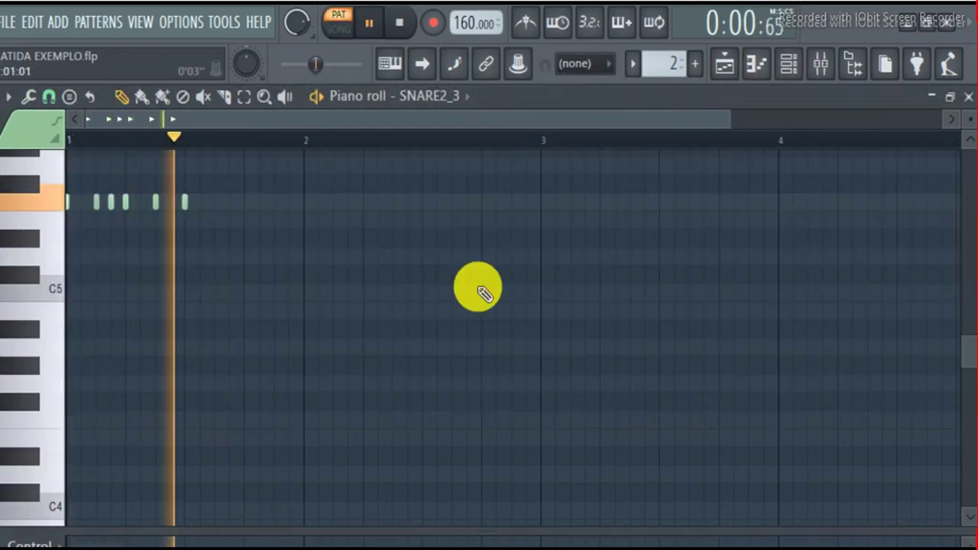
- Enlarge the velocity lane to examine the velocities of the SNARE2_3 notes during playback, and stop the pattern
right_click(350, 527)
left_click(111, 489)
mouse_move(110, 489)
left_mouse_down()
mouse_move(113, 549)
mouse_move(127, 549)
mouse_move(144, 301)
mouse_move(111, 238)
mouse_move(197, 478)
mouse_move(123, 295)
mouse_move(111, 549)
mouse_move(146, 494)
mouse_move(168, 373)
mouse_move(150, 530)
mouse_move(140, 376)
mouse_move(172, 393)
mouse_move(168, 408)
mouse_move(190, 361)
mouse_move(114, 535)
mouse_move(110, 473)
mouse_move(140, 356)
left_mouse_up()
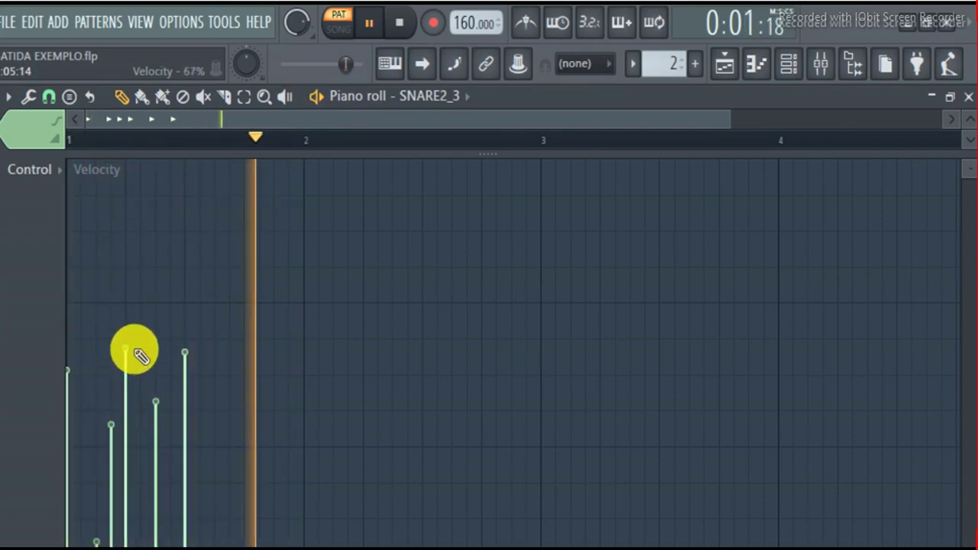
left_click(400, 24)
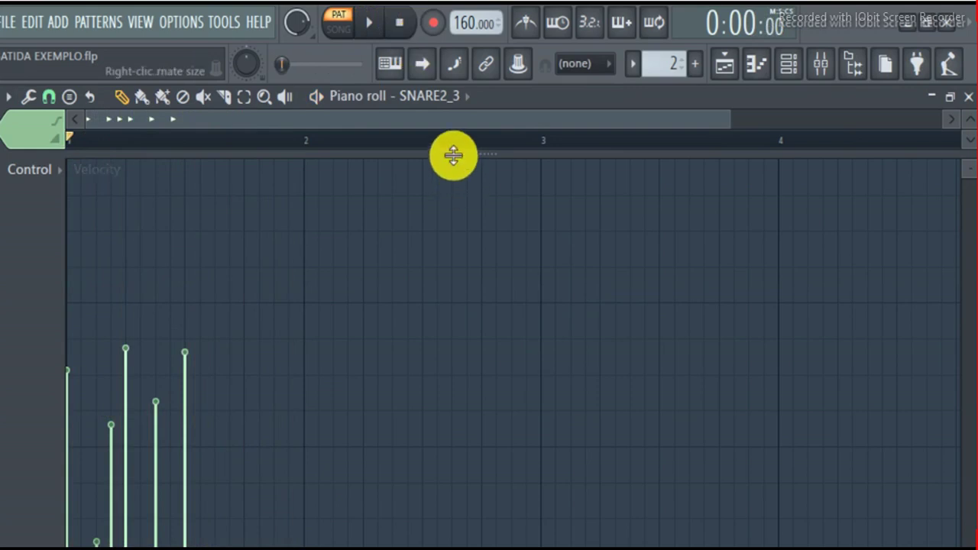
- Shrink the velocity lane again, focus on the snare notes in bar 1, and play Pattern 2
left_click_drag(460, 164, 445, 528)
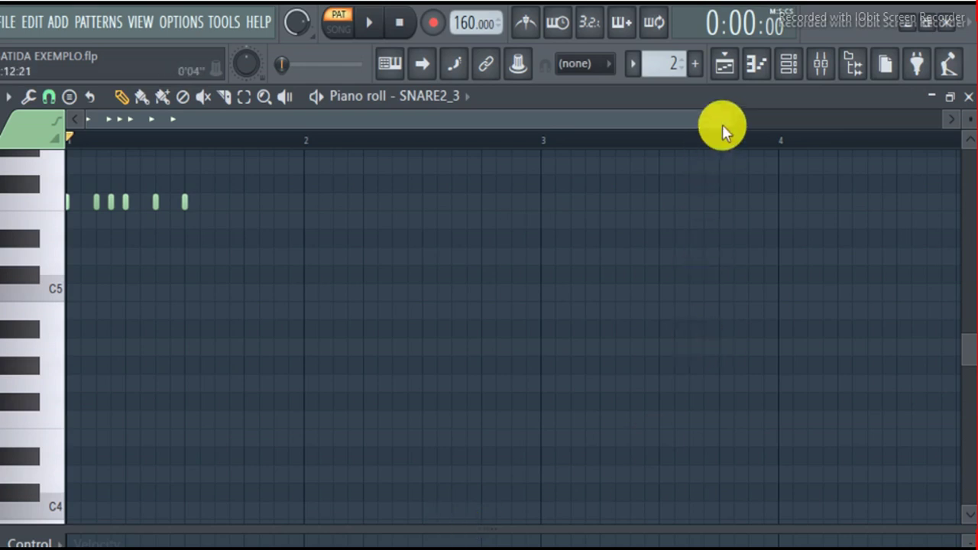
left_click_drag(725, 118, 324, 145)
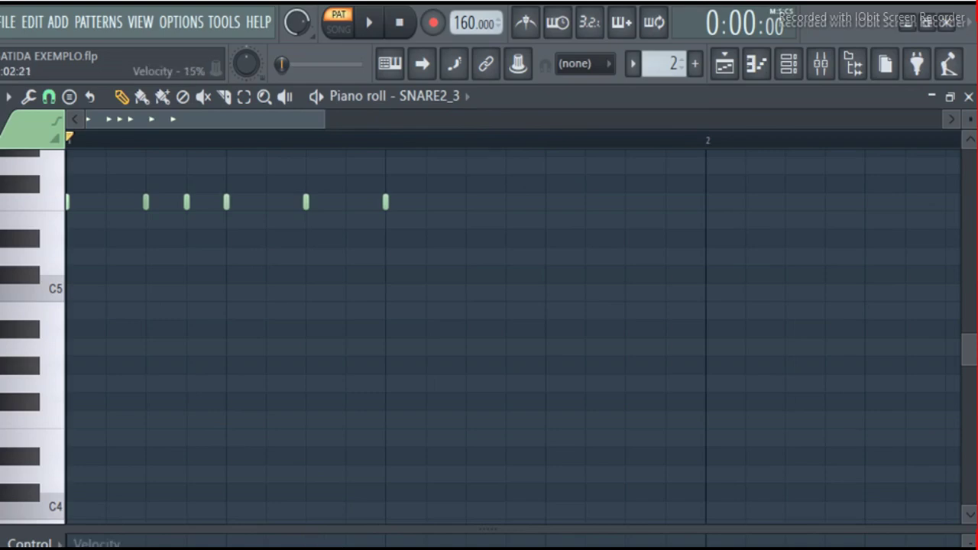
left_click(122, 128)
left_click(368, 24)
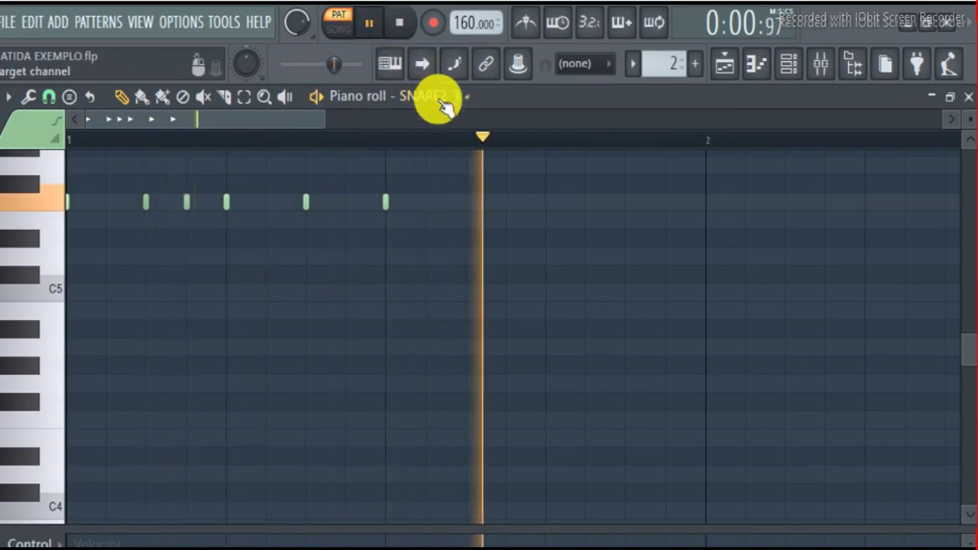
- Play the arrangement from bar 1 in song mode with the playlist in view
left_click(722, 62)
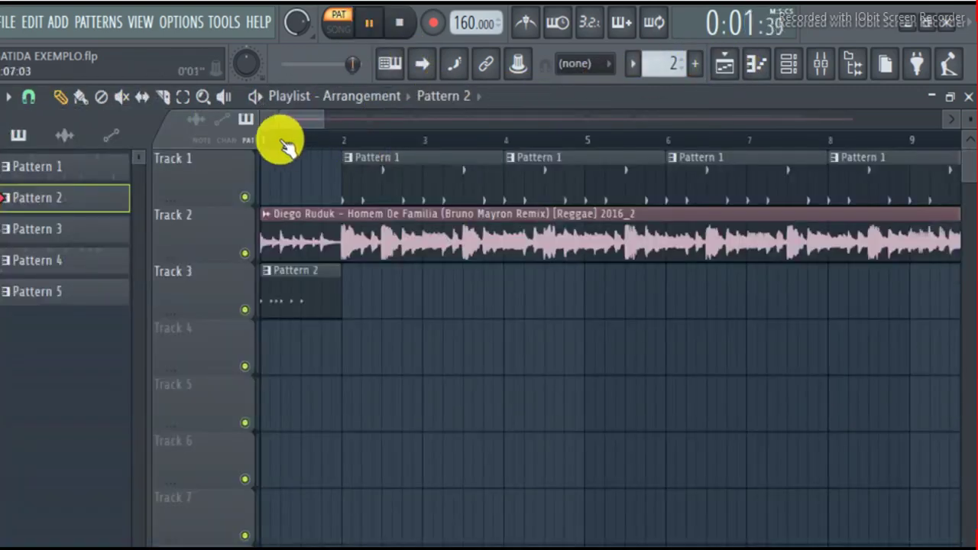
left_click(264, 141)
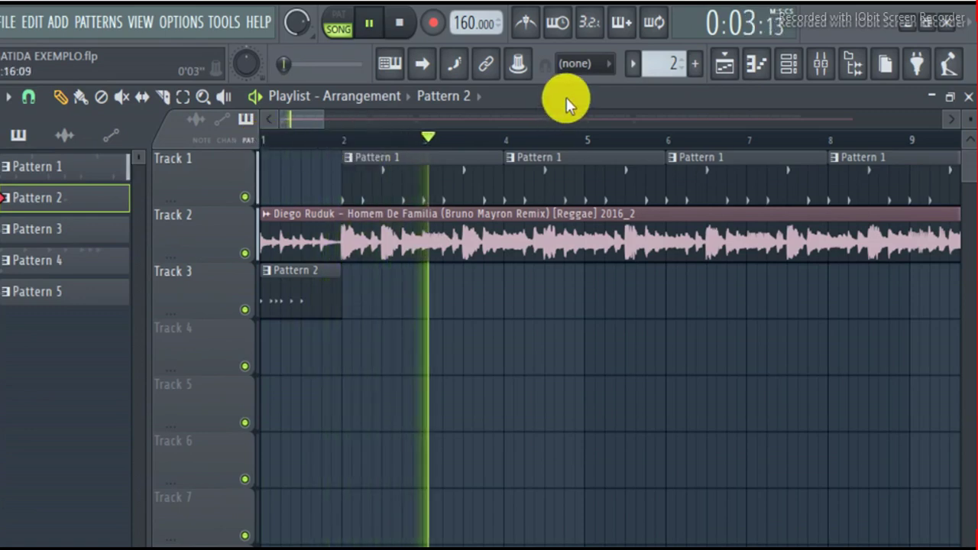
left_click_drag(316, 122, 357, 122)
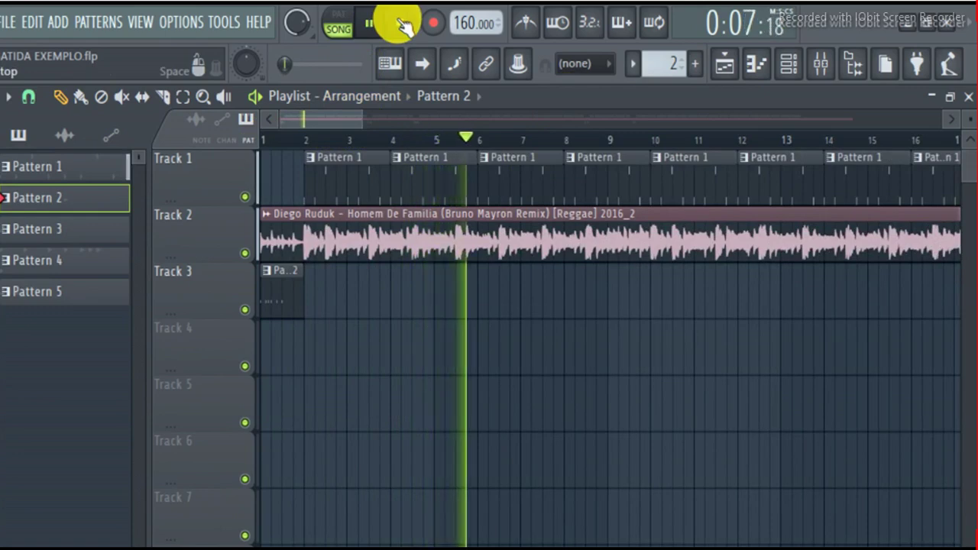
- Stop the song, and play the recording 20210326_130911.MP4 from the VLC playlist
left_click(403, 23)
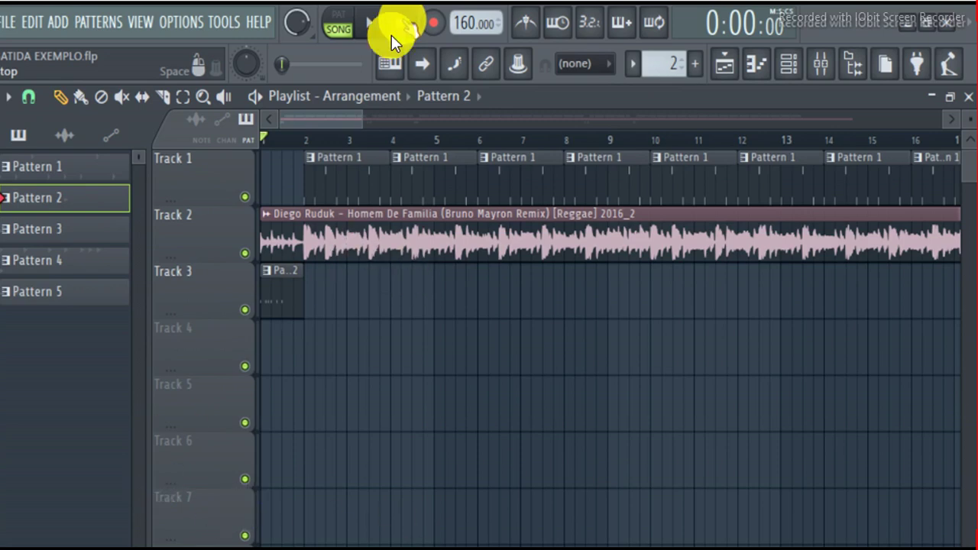
left_click(366, 2)
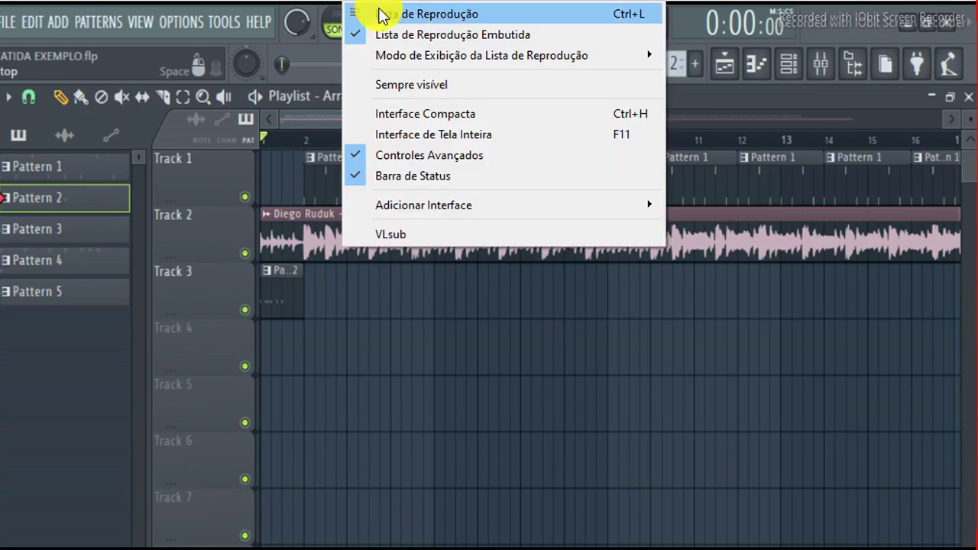
left_click(379, 10)
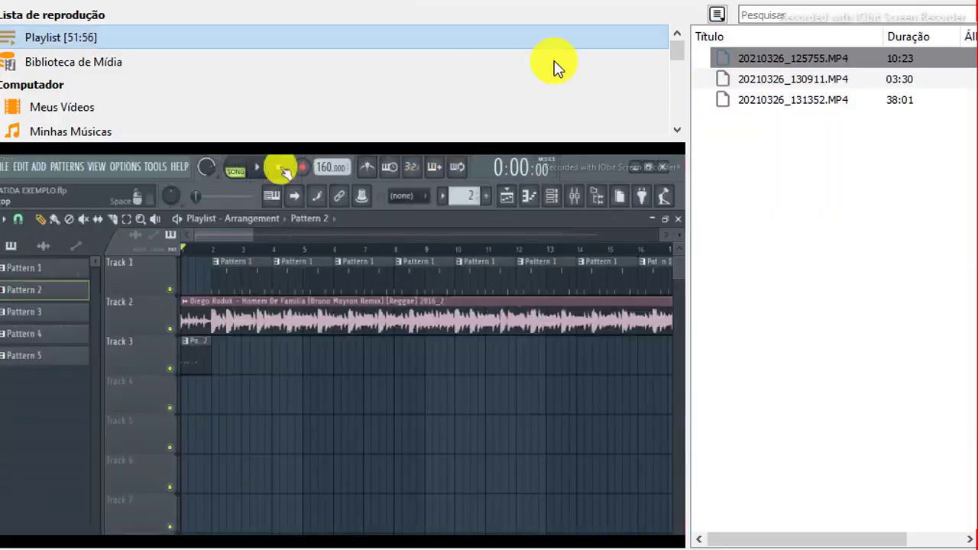
left_click(853, 82)
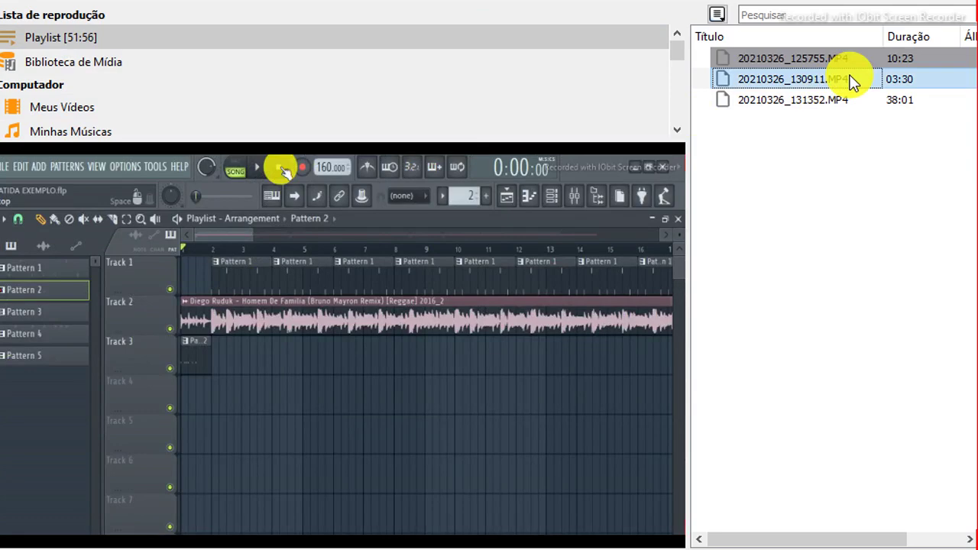
right_click(840, 83)
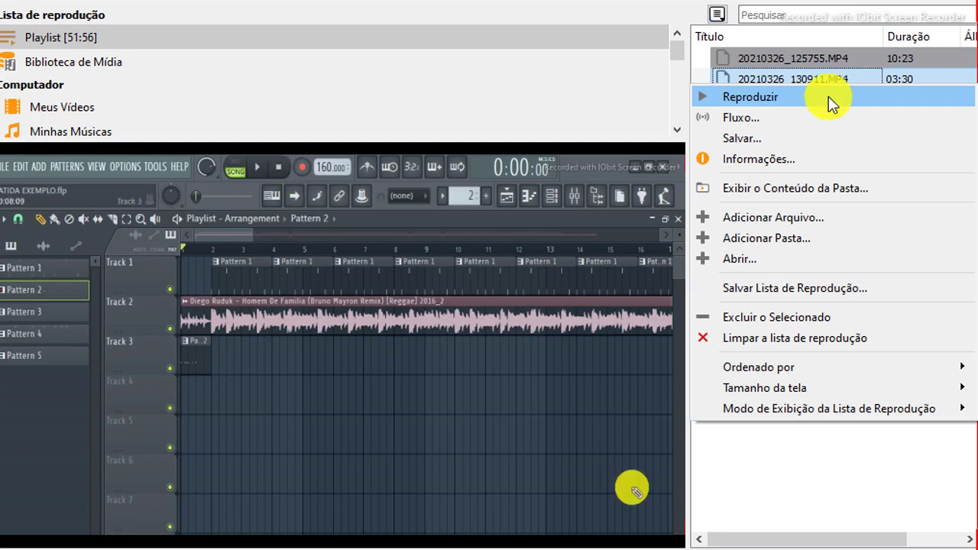
left_click(828, 97)
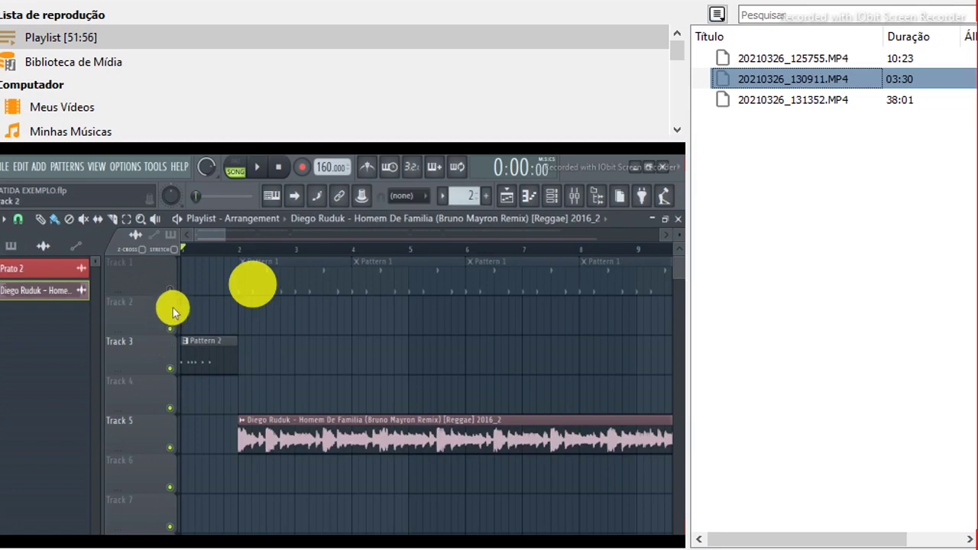
- Play the arrangement from bar 2 with Track 1 muted, and stop playback
left_click(241, 250)
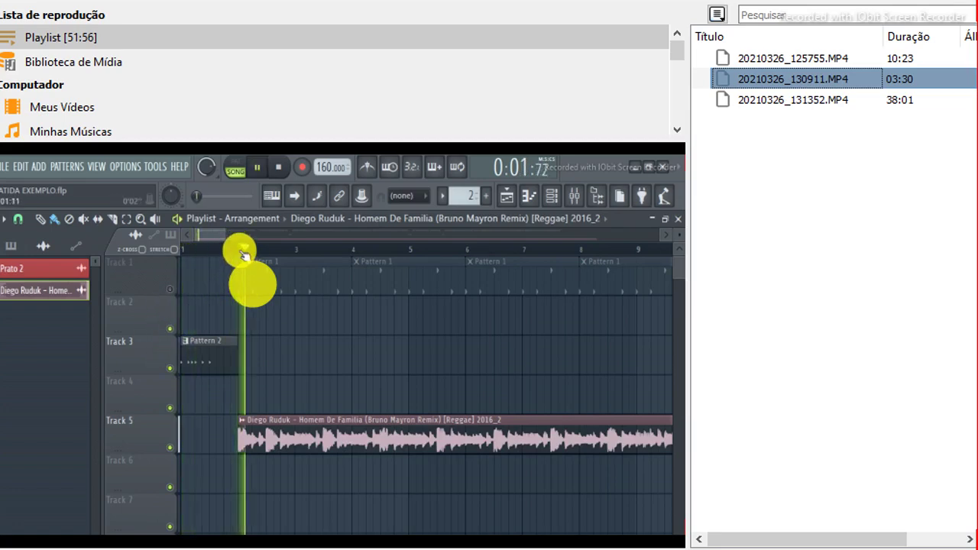
left_click(240, 250)
left_click(241, 251)
key("space")
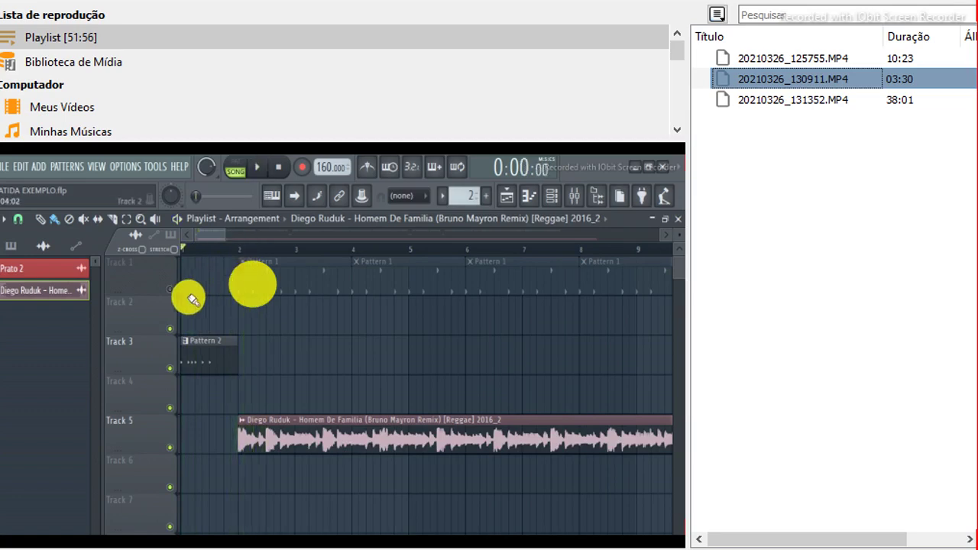
- Unmute Track 1 and play the arrangement from bar 2 with the drum patterns, stopping after several bars
left_click(171, 289)
key("space")
left_click(241, 250)
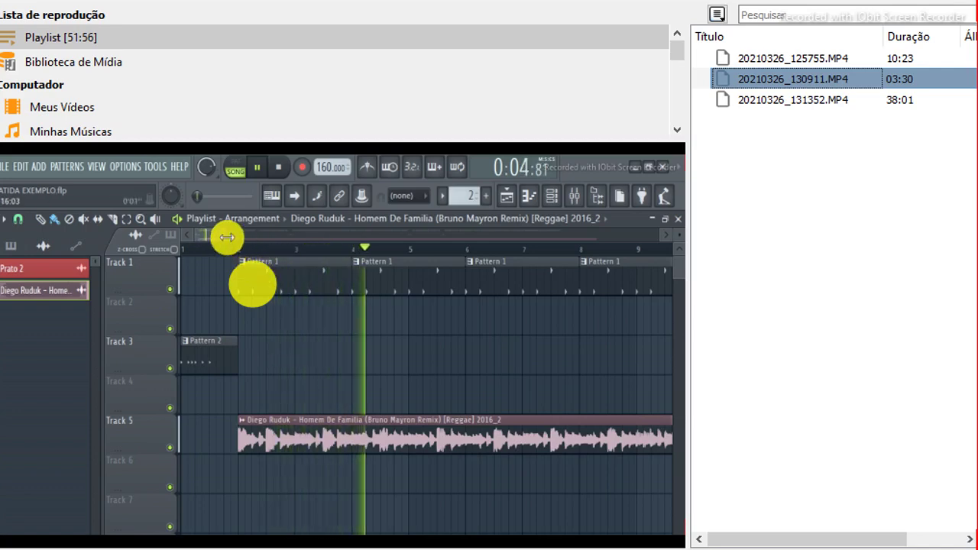
left_click_drag(227, 237, 285, 226)
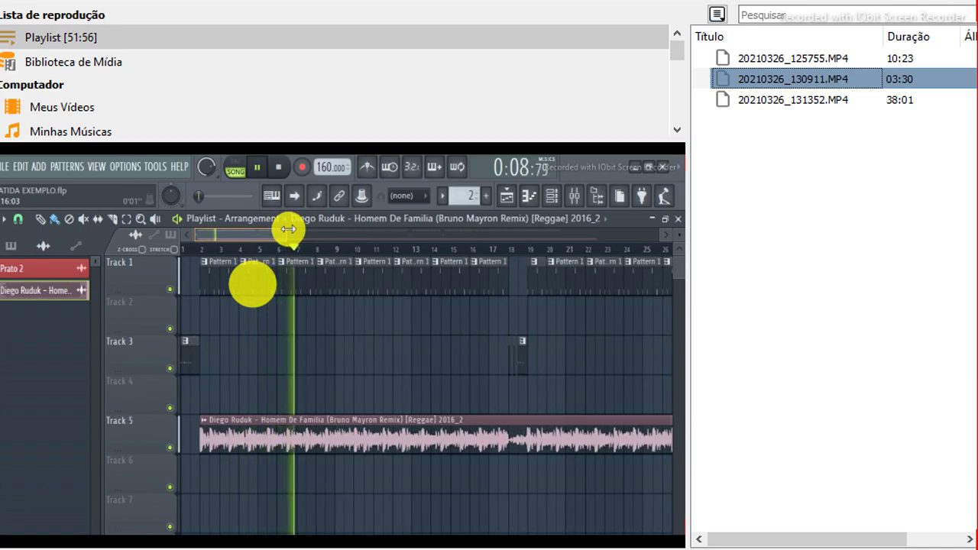
left_click_drag(288, 228, 316, 229)
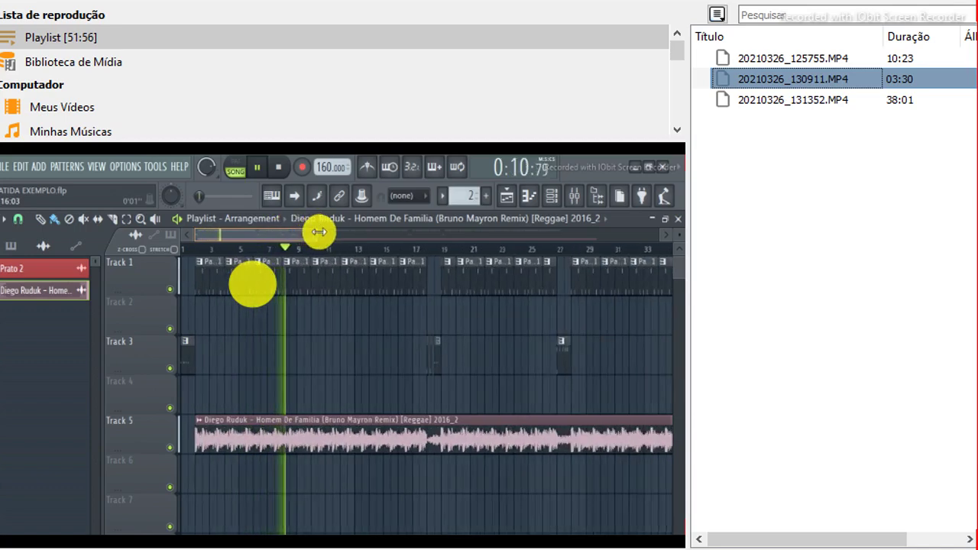
left_click(285, 169)
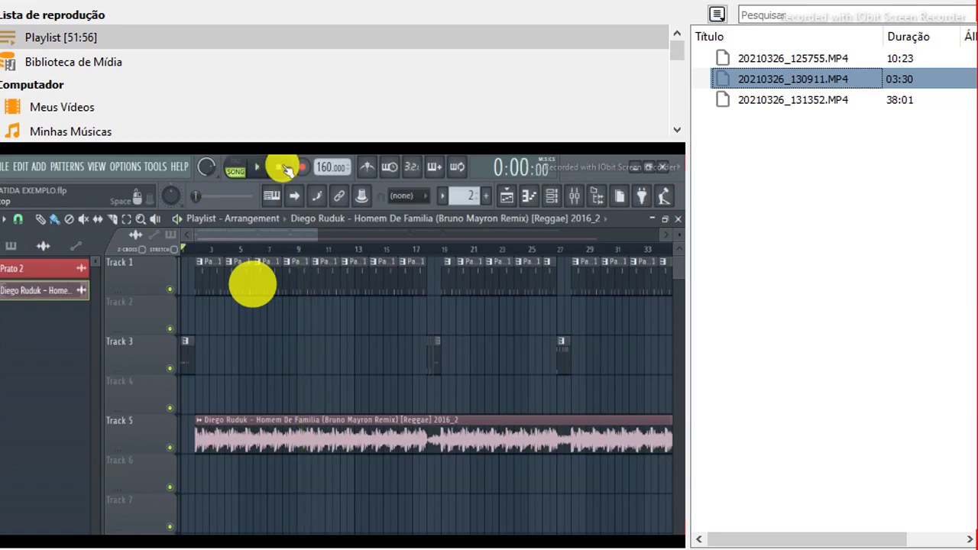
- Switch to the recording 20210326_131352.MP4 and hide the VLC playlist
left_click(294, 278)
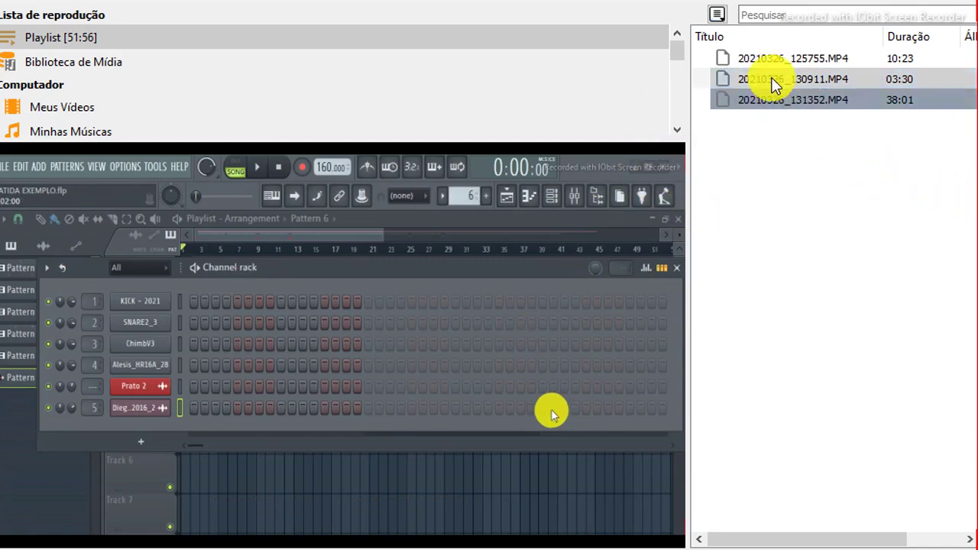
left_click(359, 3)
left_click(382, 10)
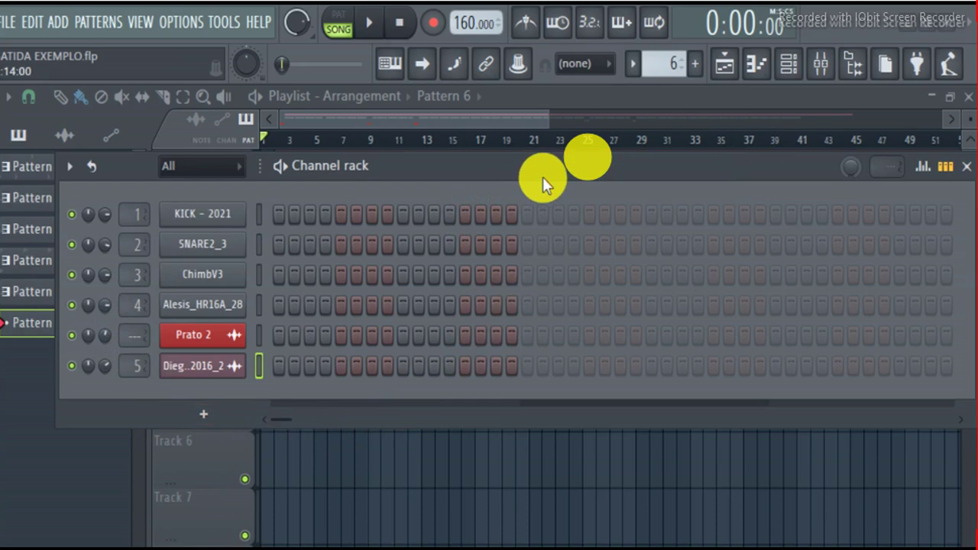
- Add a Purity instrument channel to the channel rack, and close the plugin and channel rack windows
left_click(205, 414)
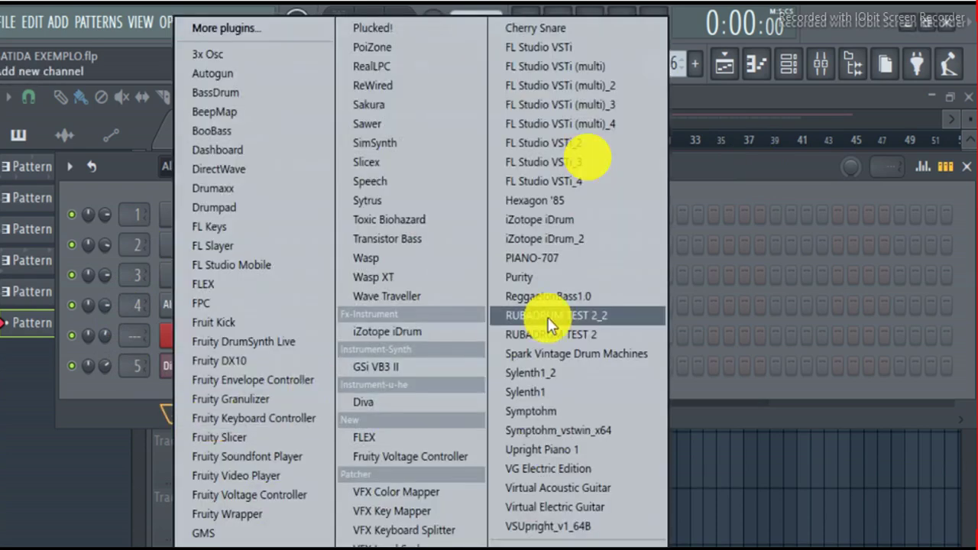
left_click(550, 277)
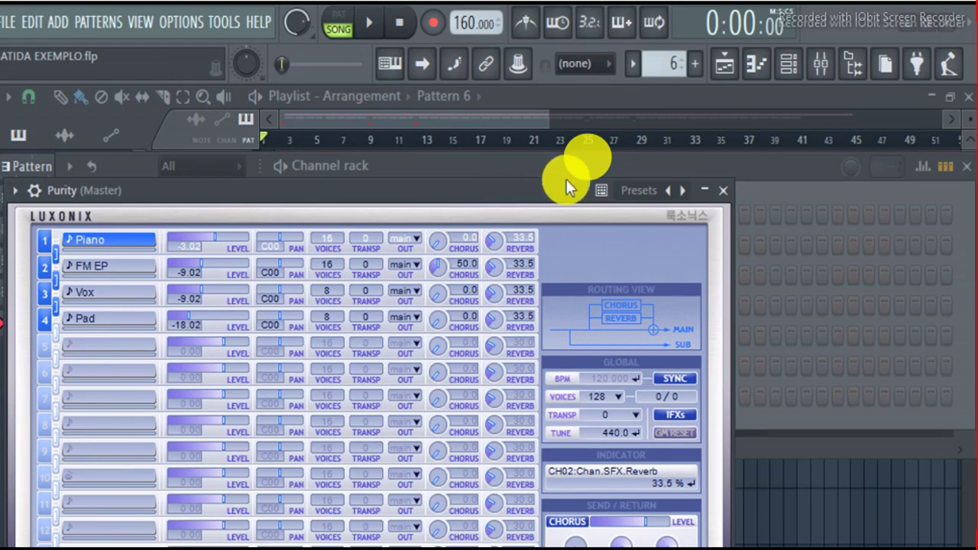
left_click(735, 171)
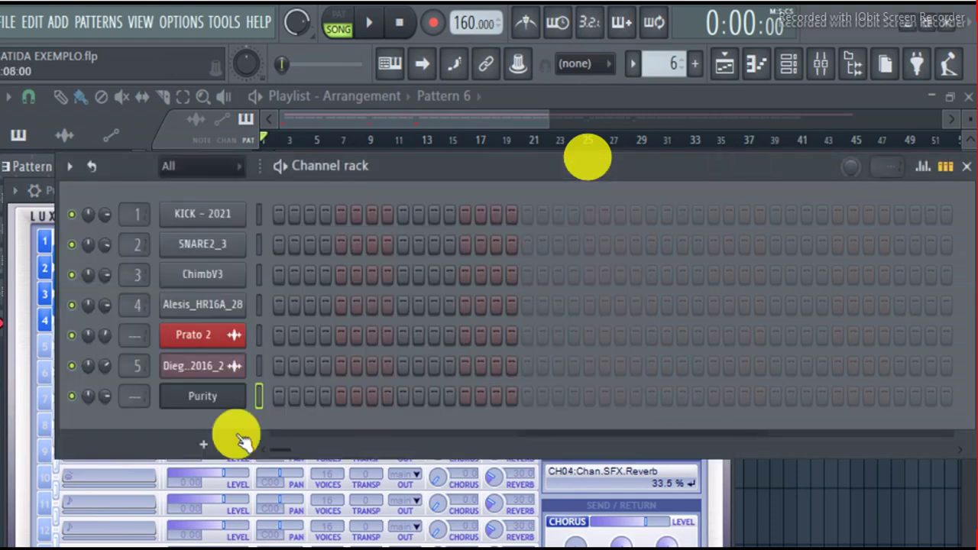
left_click(753, 101)
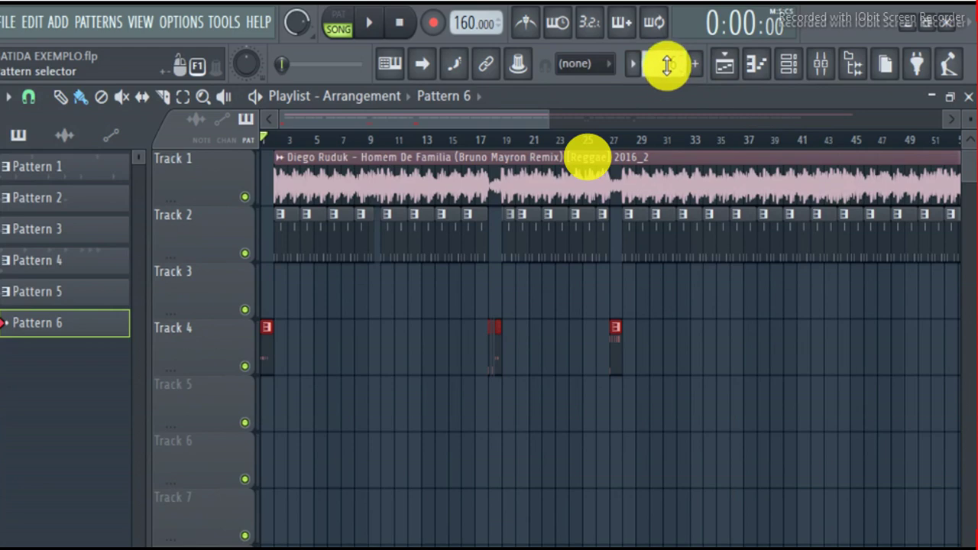
- Place a Pattern 6 clip on Track 3 at bar 2 of the playlist
left_click_drag(543, 124, 390, 119)
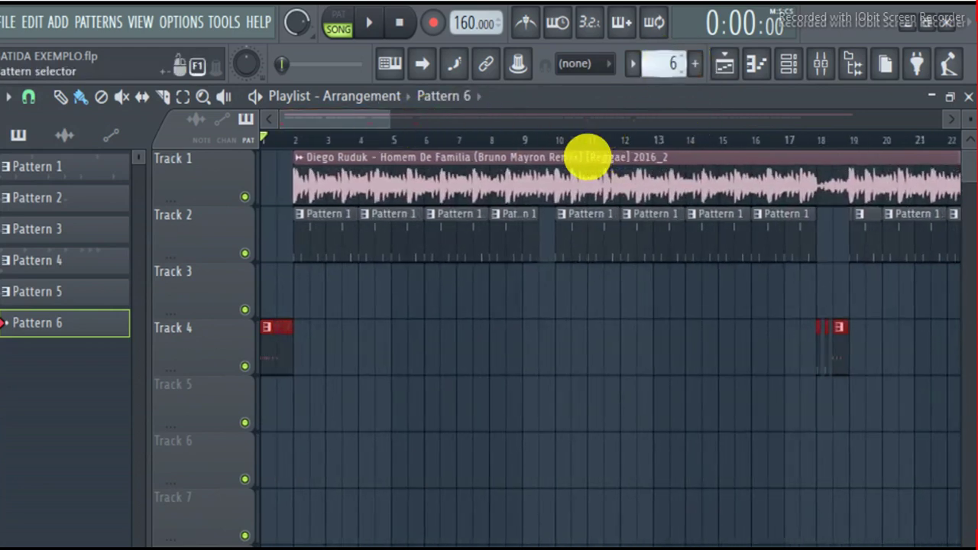
left_click(299, 295)
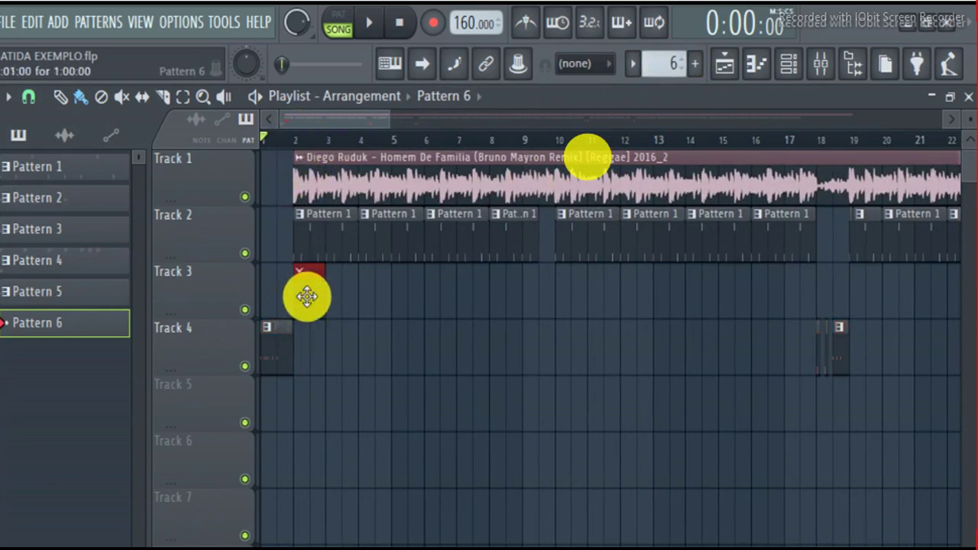
left_click_drag(389, 123, 304, 123)
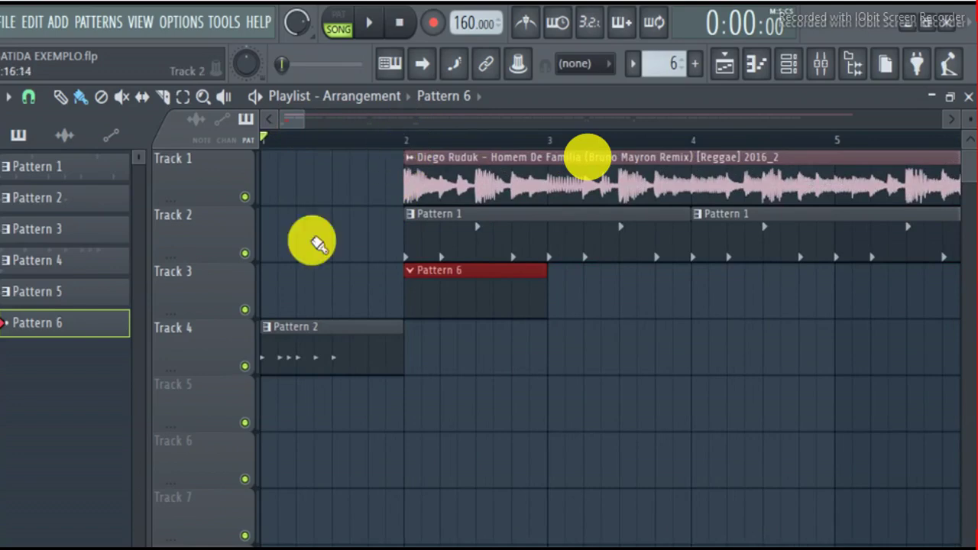
- Mute Track 2, play the arrangement from bar 2 to hear the song's opening bars, and stop playback
left_click(269, 236)
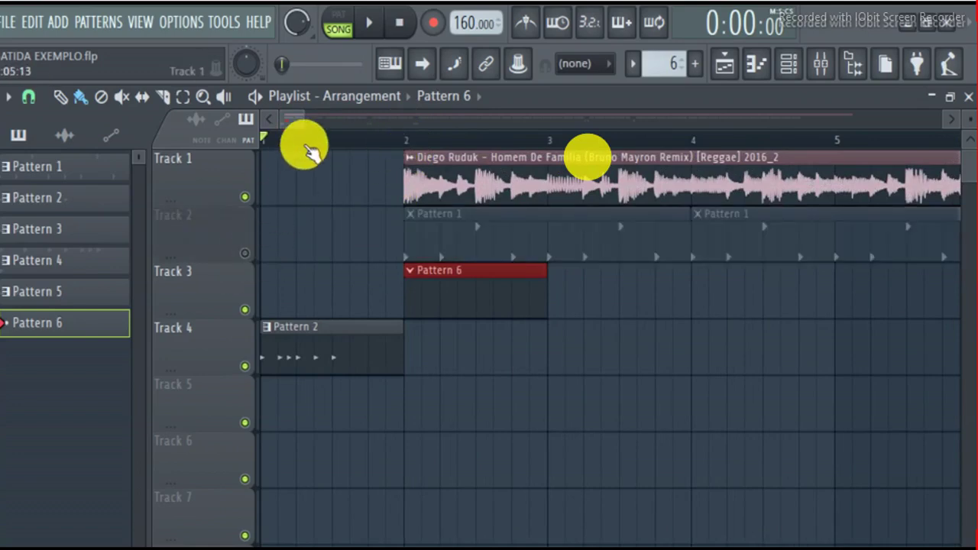
left_click_drag(305, 120, 393, 120)
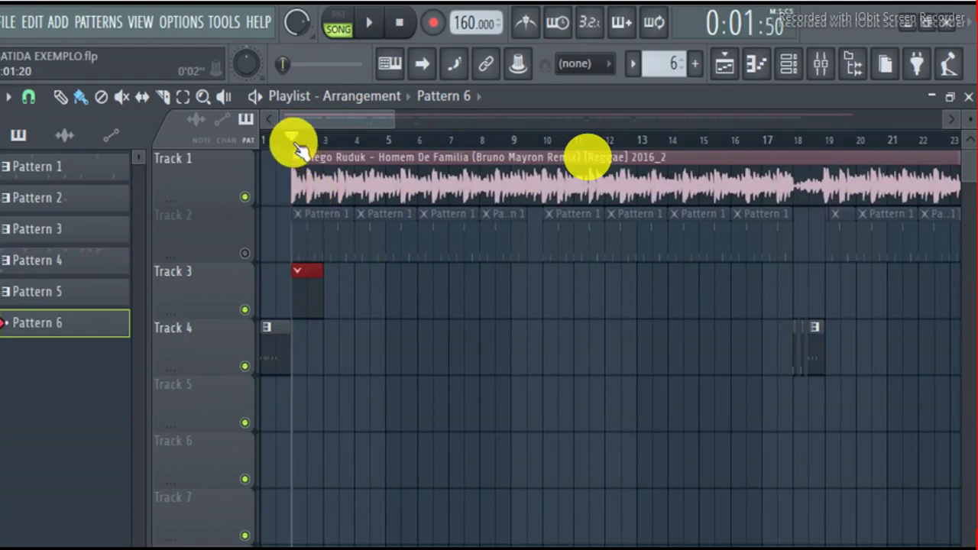
key("space")
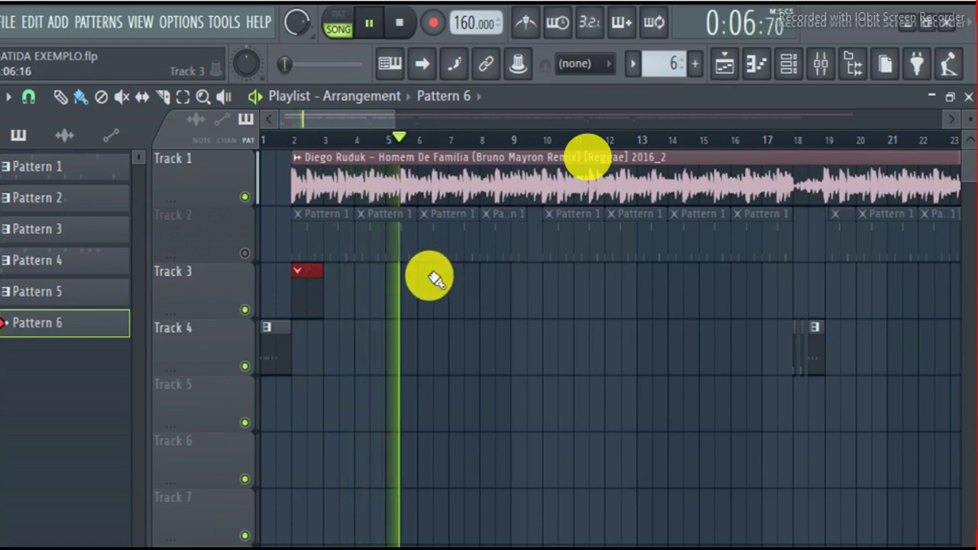
key("space")
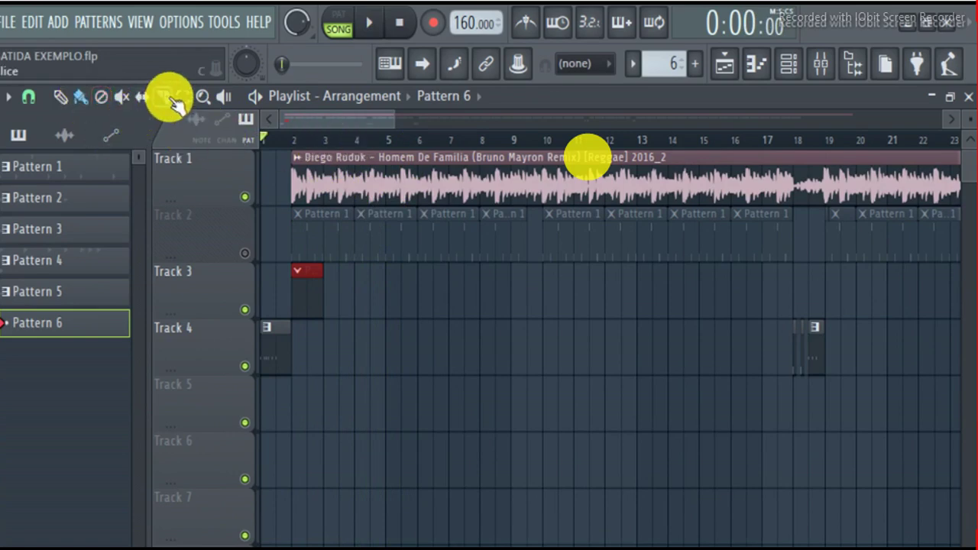
- Slice the song's audio clip on Track 1 at bar 6
left_click(165, 97)
left_click_drag(436, 170, 429, 208)
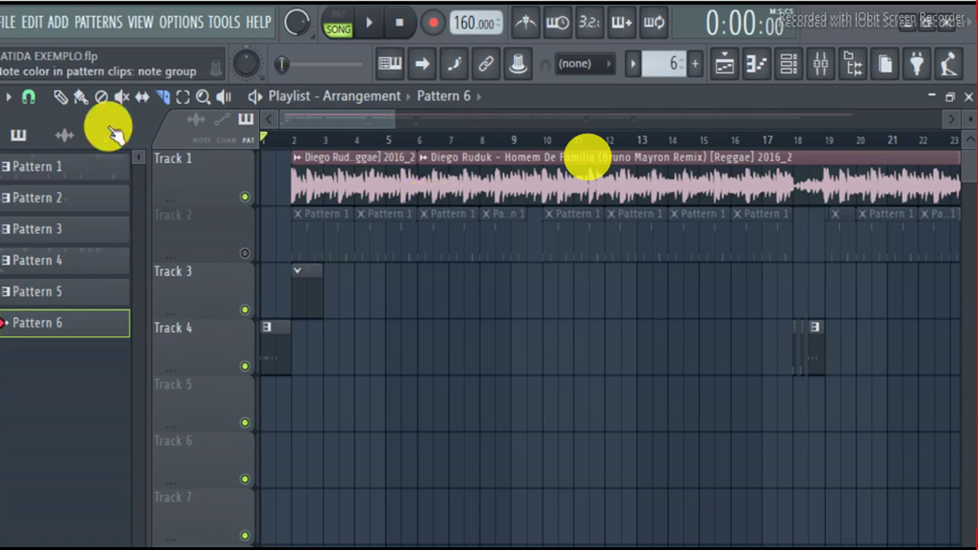
- Place a copy of the four-bar audio slice from bar 2 on Track 3 at bar 6
left_click(62, 98)
left_click(334, 167)
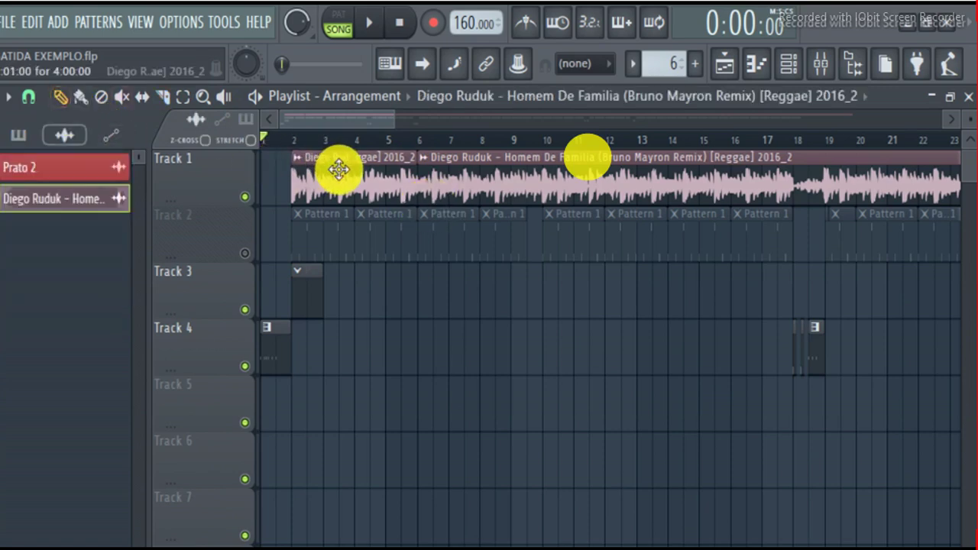
left_click(421, 290)
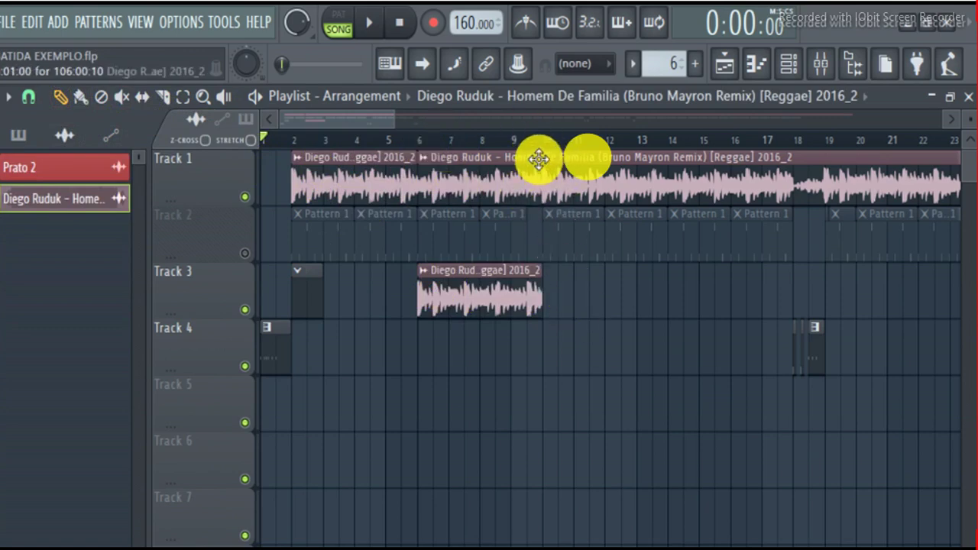
- Slice the remaining song audio on Track 1 at bar 10
left_click(170, 103)
left_click_drag(550, 166, 545, 199)
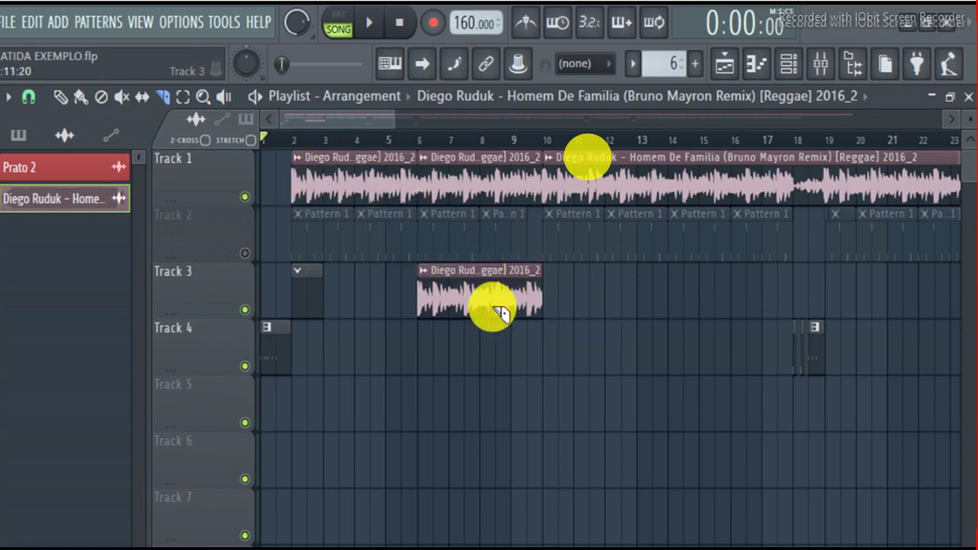
- Place copies of the four-bar audio slice on Track 3 at bars 10 and 14, and delete all audio copies from that track
left_click(60, 97)
left_click(553, 304)
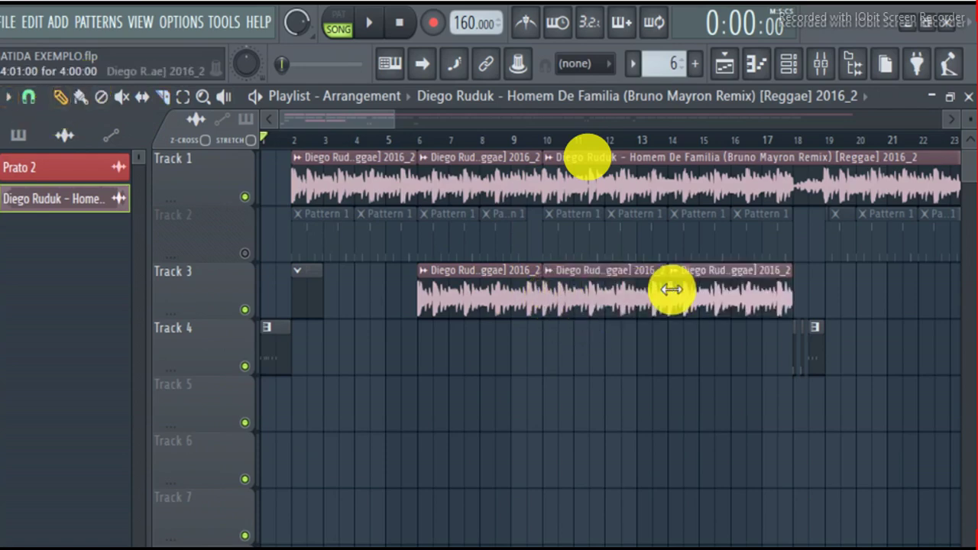
right_click(604, 299)
right_click(458, 303)
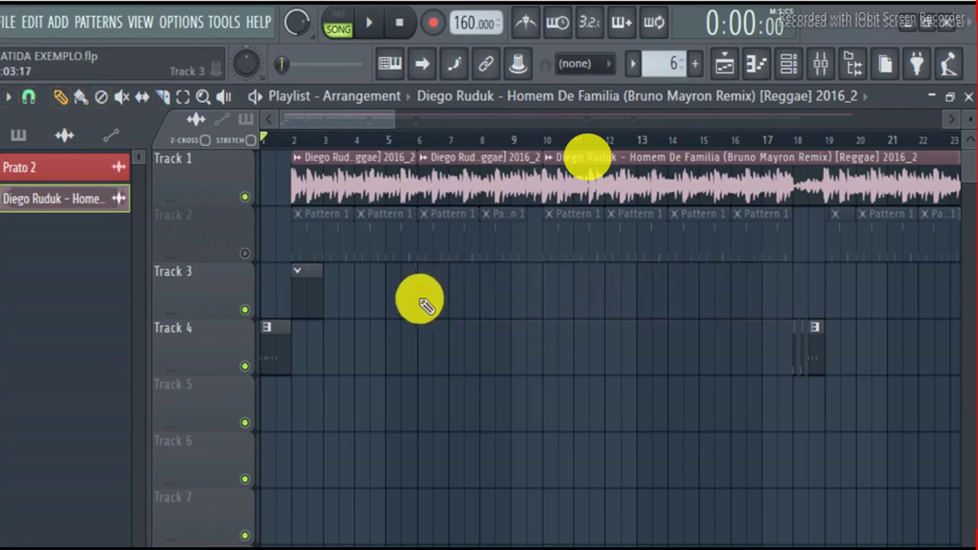
- Select bars 2 through 5 as the playlist's playback range, play the selection, and stop
left_click(418, 140)
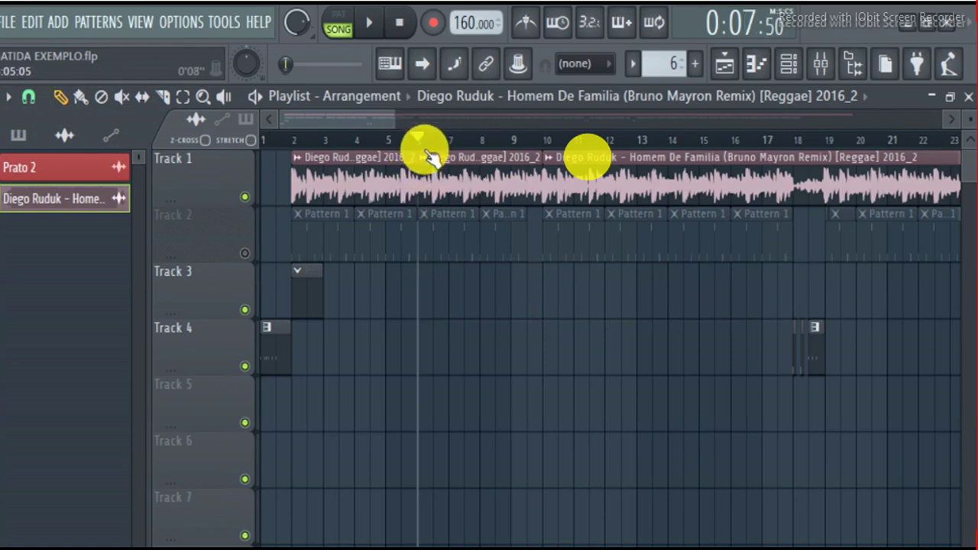
left_click_drag(417, 142, 292, 141)
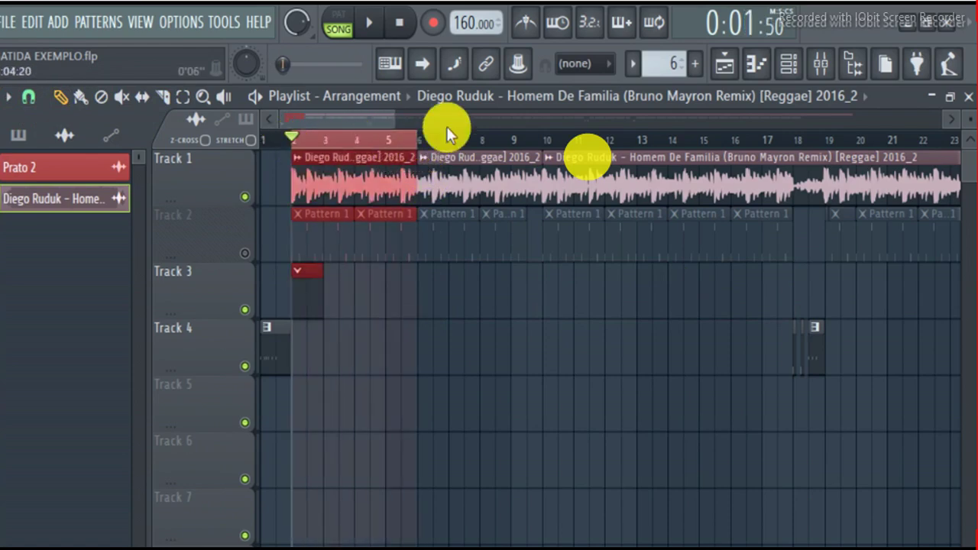
left_click_drag(397, 119, 318, 133)
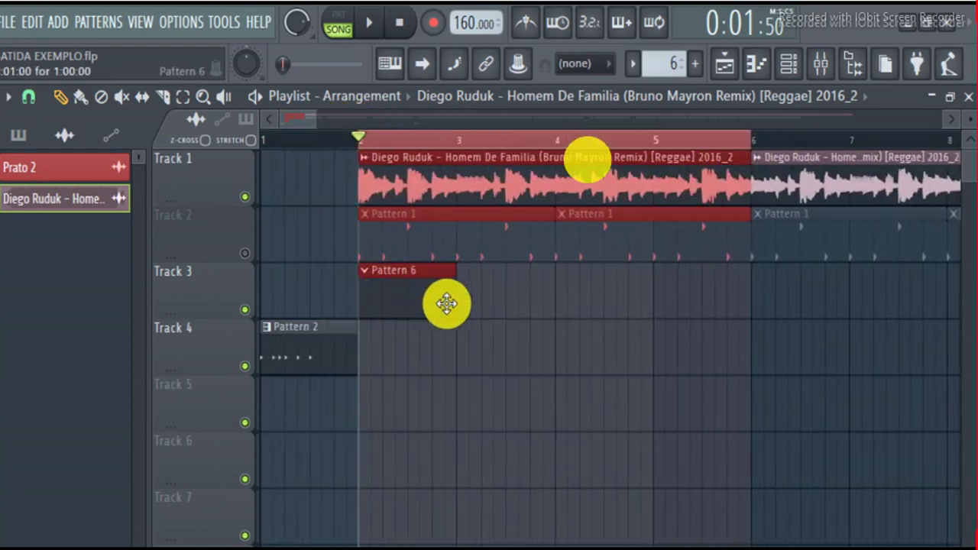
key("space")
key("space")
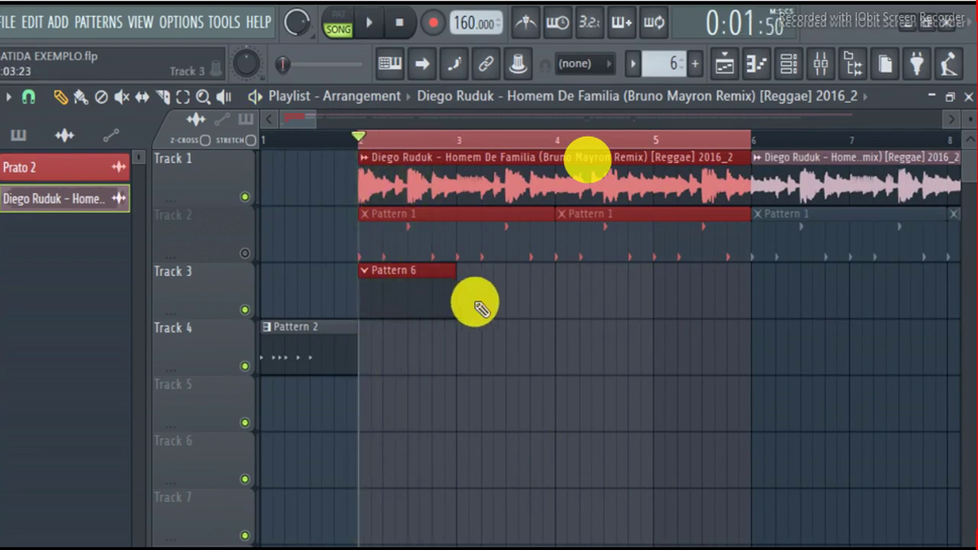
- Extend the Pattern 6 clip on Track 3 to span bars 2 through 5, and play the section repeatedly
left_click(481, 308)
left_click_drag(457, 305, 750, 290)
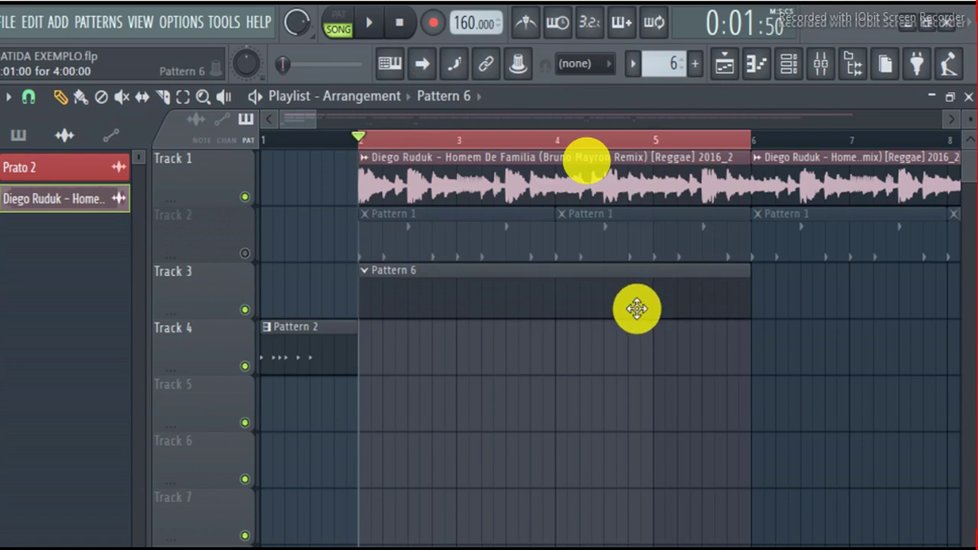
key("space")
key("space")
key("space")
key("space")
key("space")
key("space")
key("space")
key("space")
left_click(636, 308)
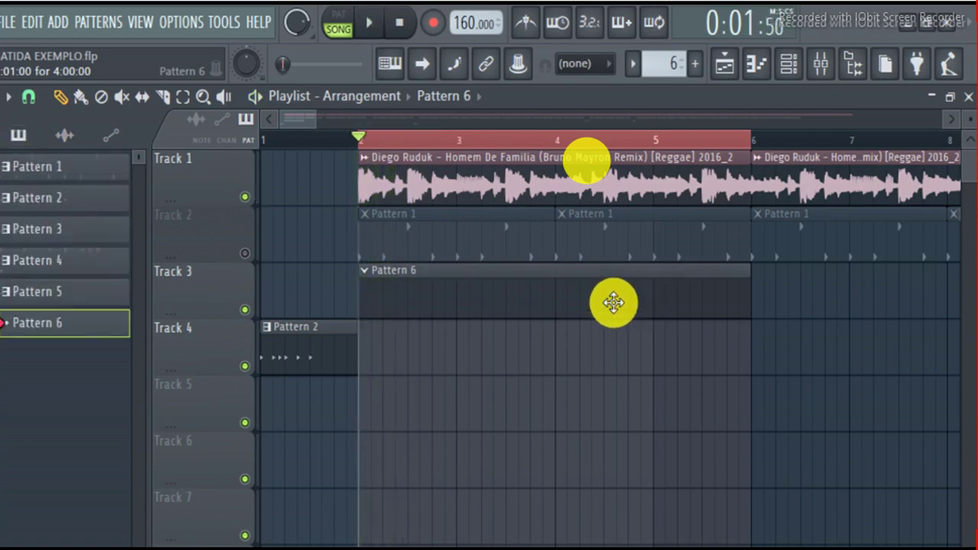
- Open the Purity channel's piano roll for Pattern 6
double_click(614, 302)
right_click(227, 378)
right_click(252, 397)
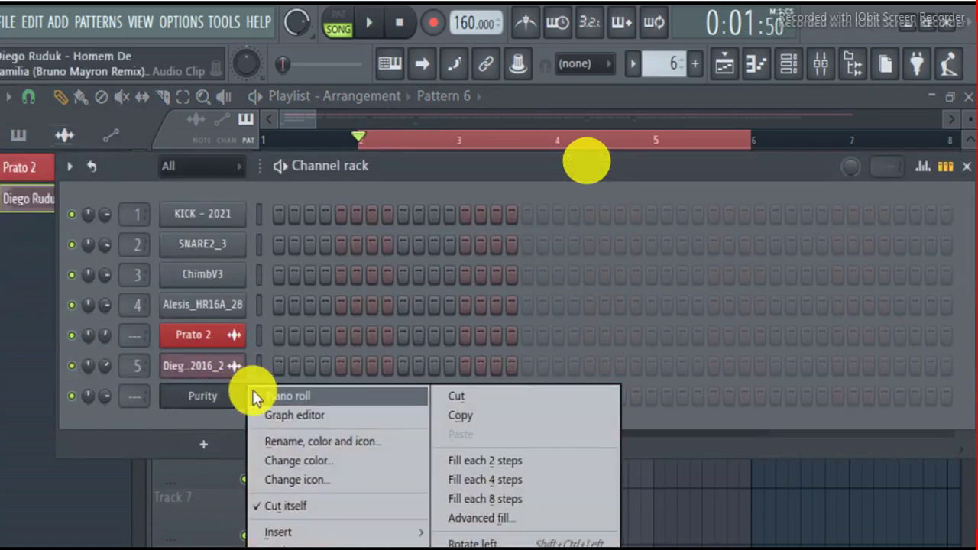
left_click(271, 397)
- Find the first note by ear and draw a five-step C#5 at the start of bar 1
key("space")
key("space")
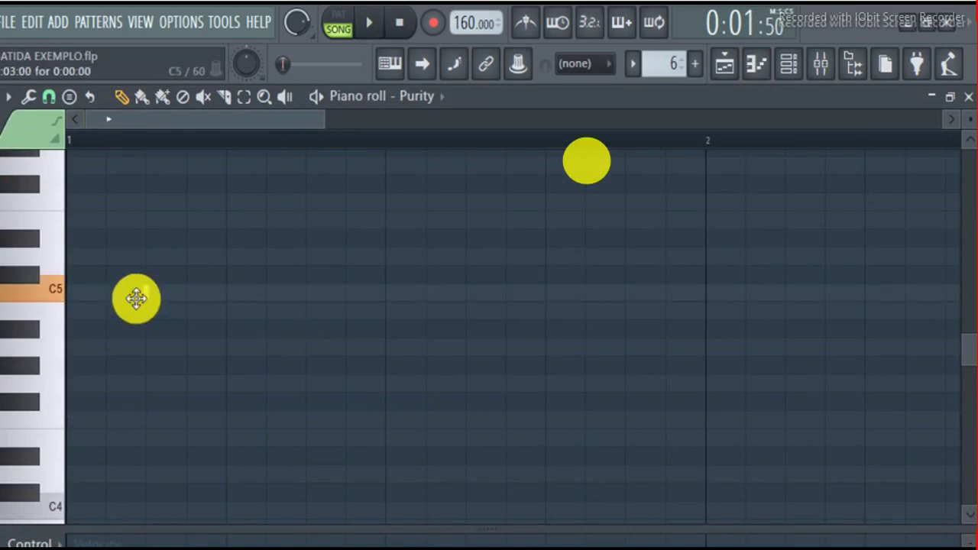
mouse_move(38, 303)
left_mouse_down()
mouse_move(37, 260)
mouse_move(41, 285)
left_mouse_up()
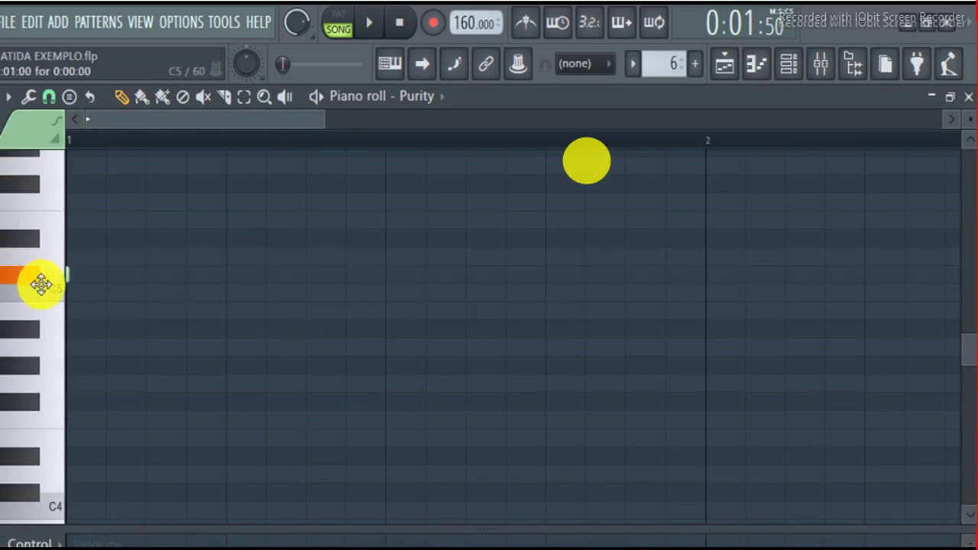
key("space")
key("space")
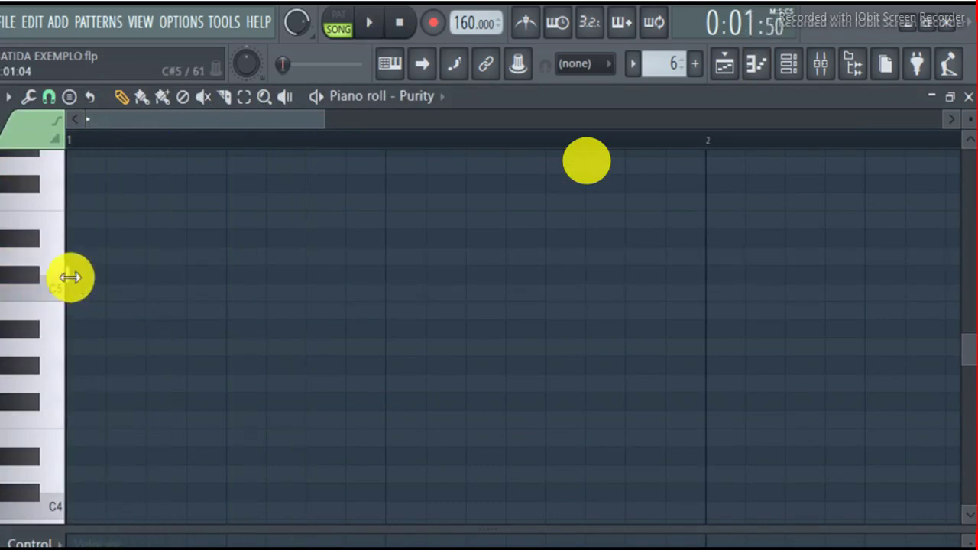
left_click_drag(182, 276, 283, 285)
key("space")
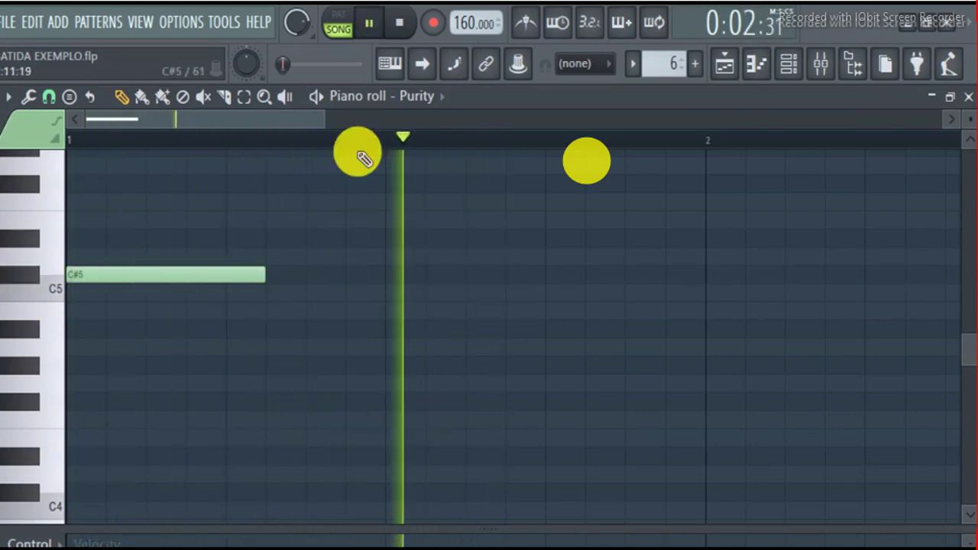
- Play the section and try a second note at the start of bar 2, deleting it again
left_click_drag(325, 123, 591, 121)
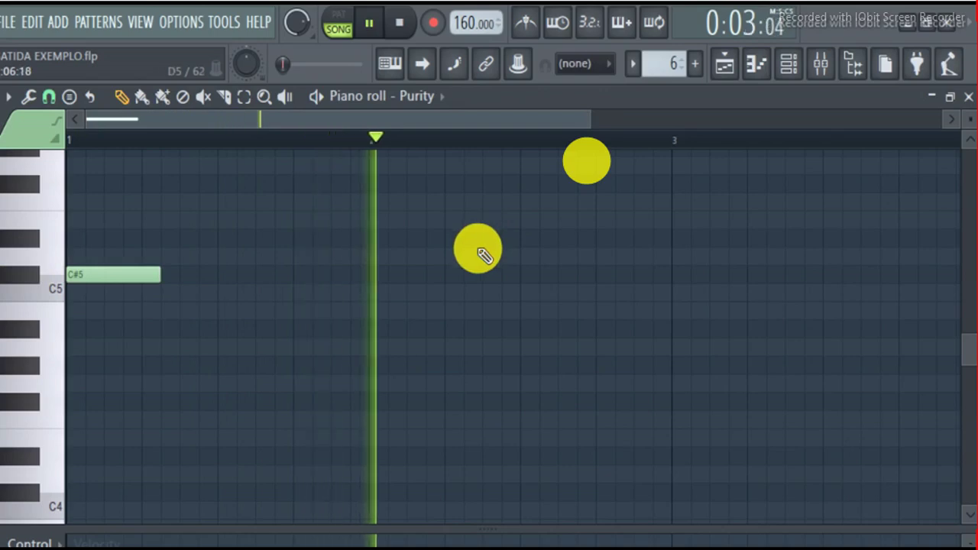
key("space")
left_click(375, 136)
key("space")
key("space")
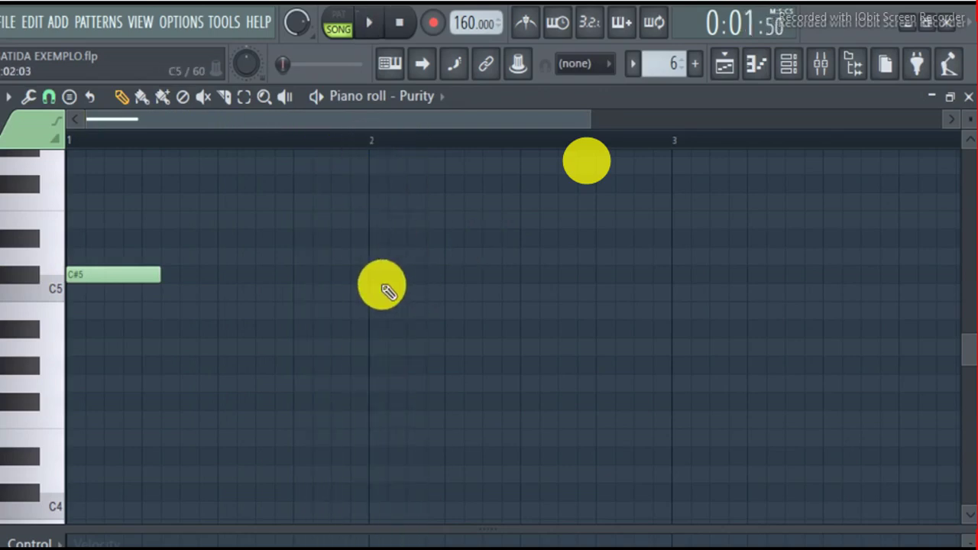
left_click(369, 282)
right_click(375, 279)
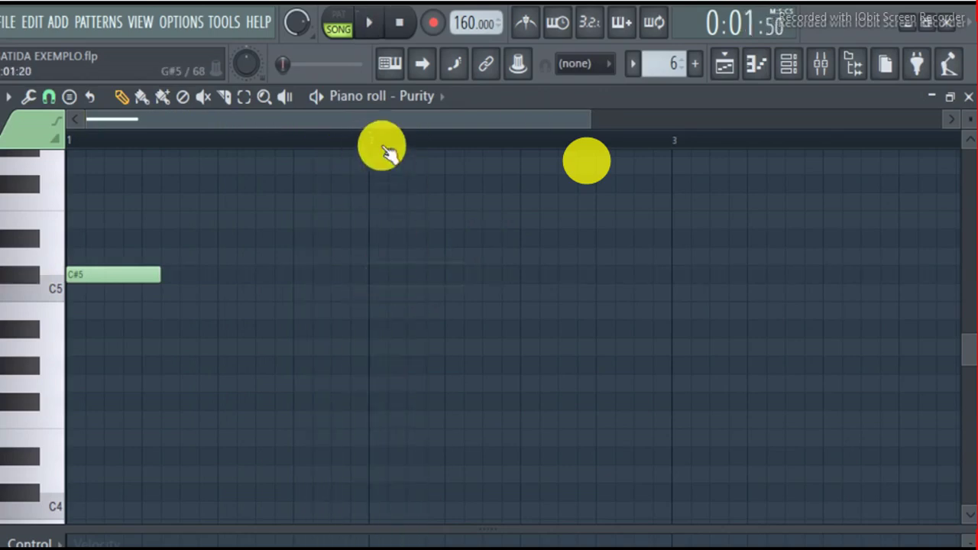
- Replay the section and place a five-step F5 note at the start of bar 2
key("space")
key("space")
key("space")
key("space")
key("space")
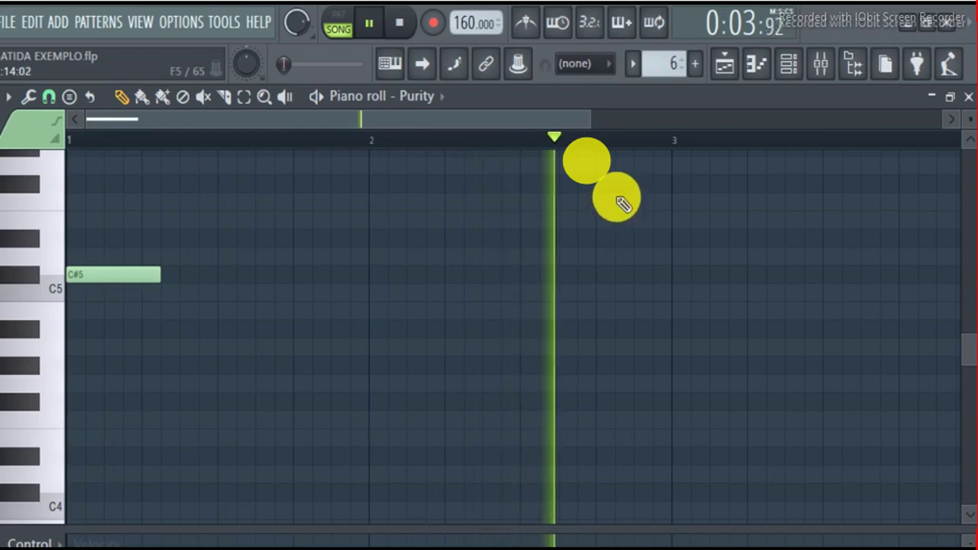
key("space")
left_click(369, 143)
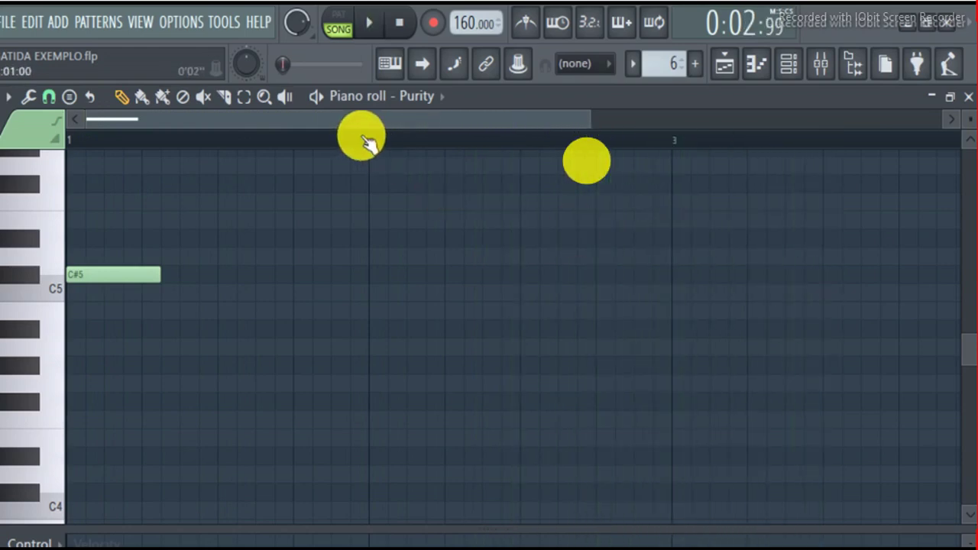
key("space")
key("space")
left_click(375, 219)
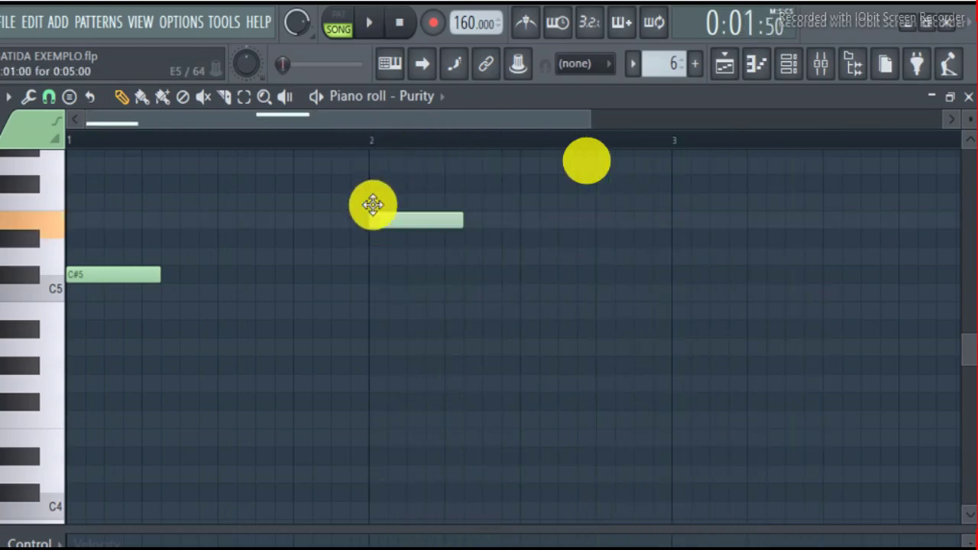
left_click_drag(373, 214, 371, 196)
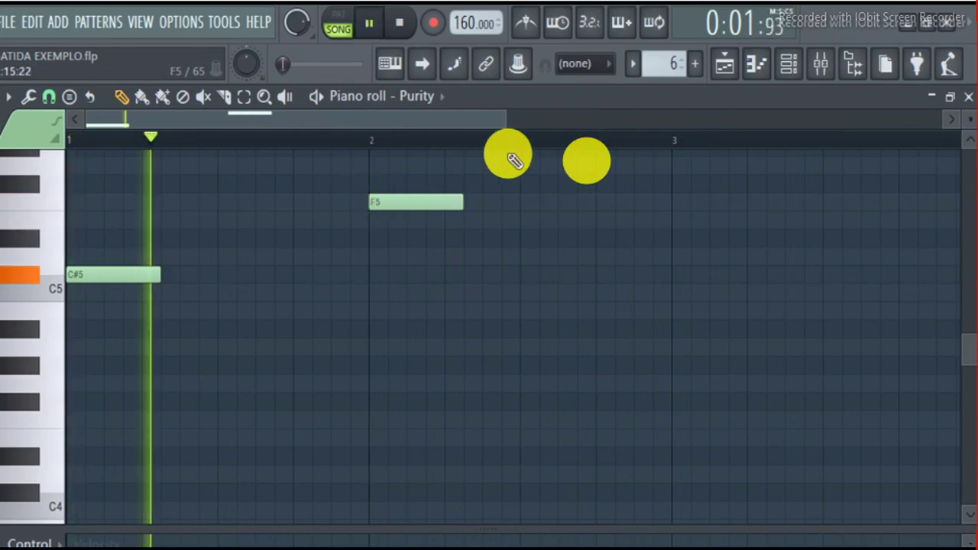
- Add a C5 note at bar 3 and an A#4 note at bar 4, checking them with playback
left_click_drag(504, 121, 569, 122)
key("space")
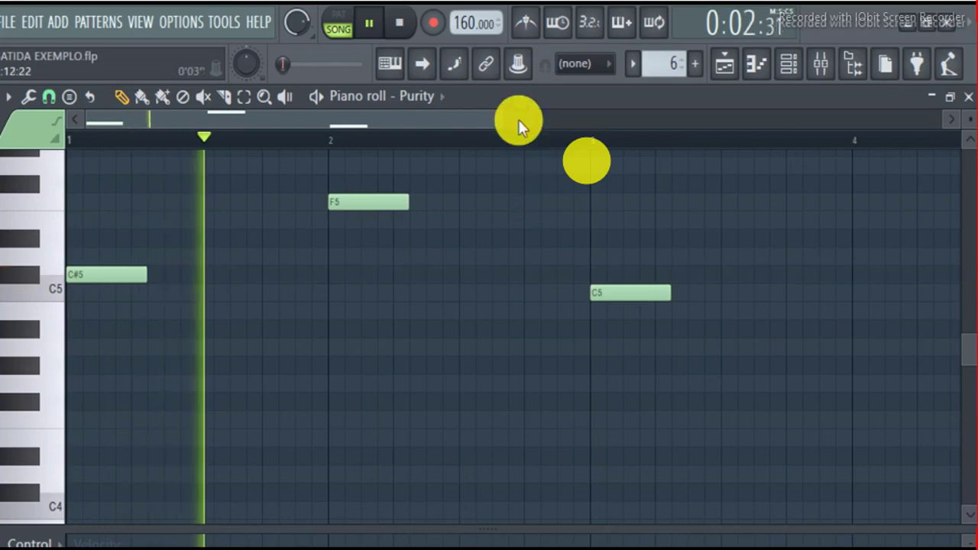
left_click_drag(506, 120, 702, 120)
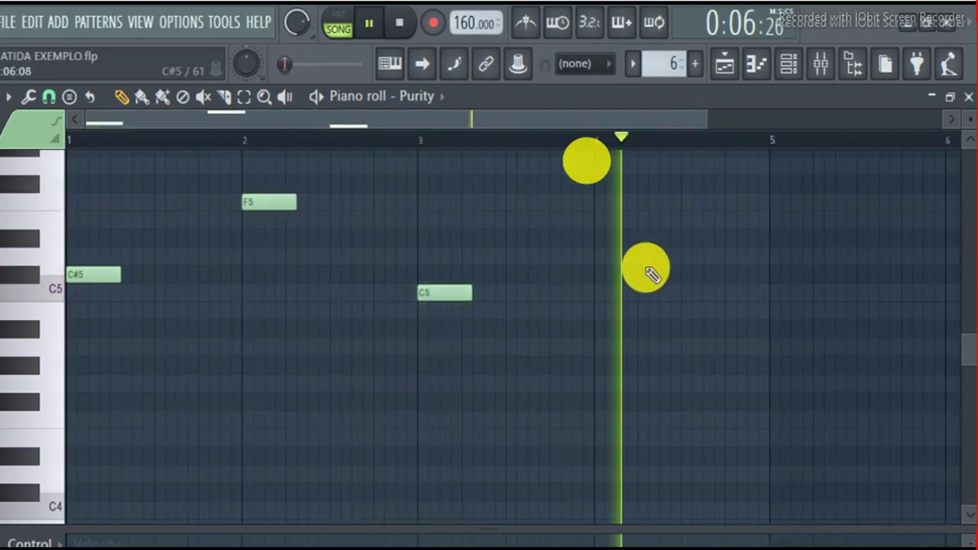
key("space")
key("space")
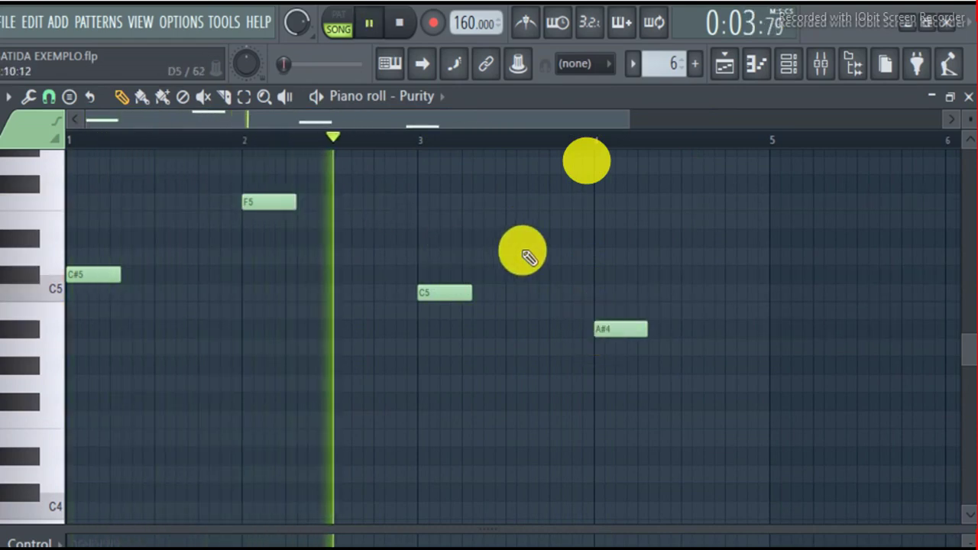
- Play the four-note melody and check the Pattern 6 clip against the song audio in the playlist
mouse_move(303, 26)
left_mouse_down()
mouse_move(304, 78)
mouse_move(304, 29)
left_mouse_up()
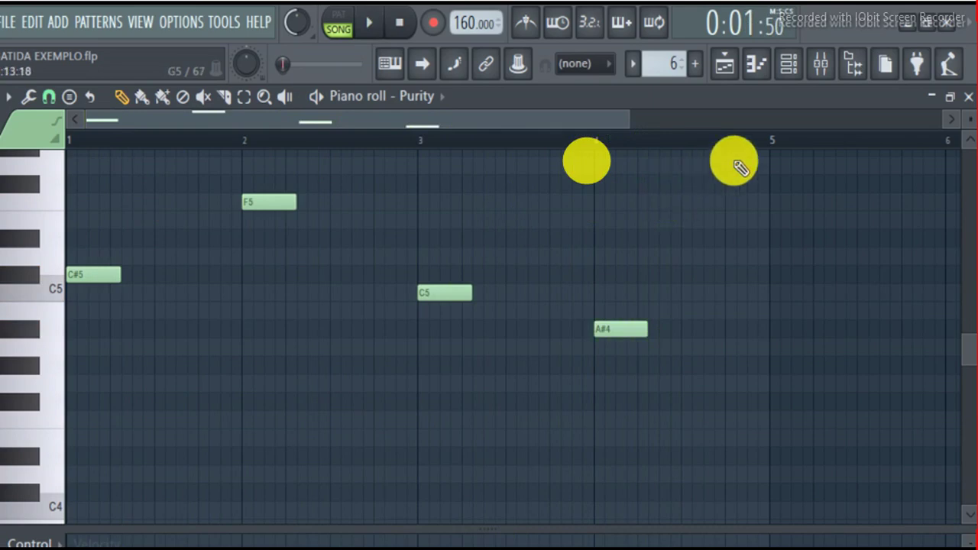
left_click_drag(631, 116, 833, 116)
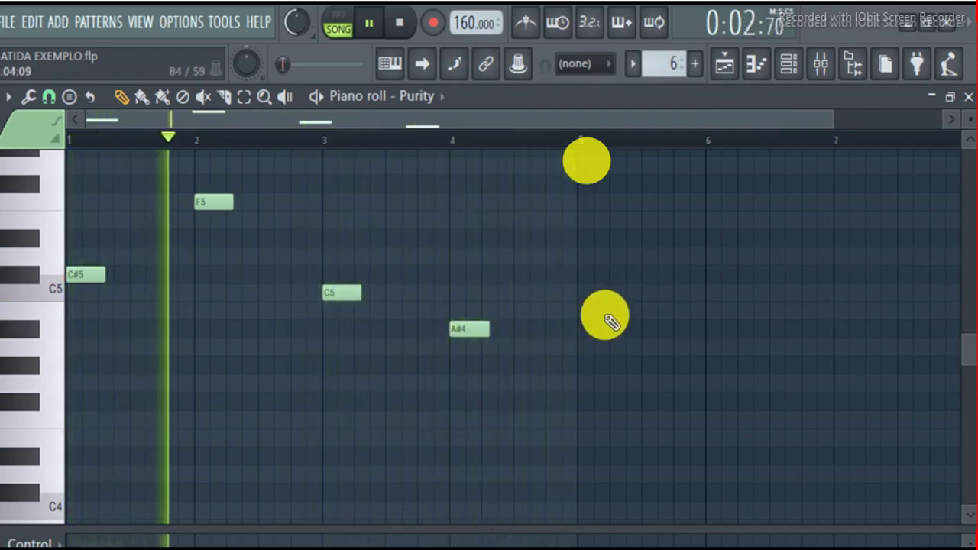
key("space")
left_click(724, 64)
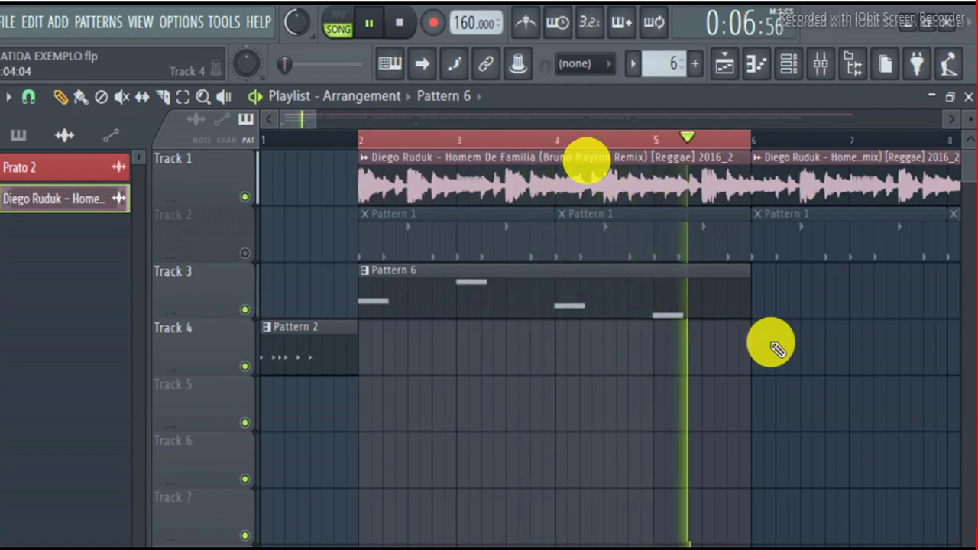
- Reopen Pattern 6 in the piano roll, shorten all four notes to one step each, and play them
double_click(688, 297)
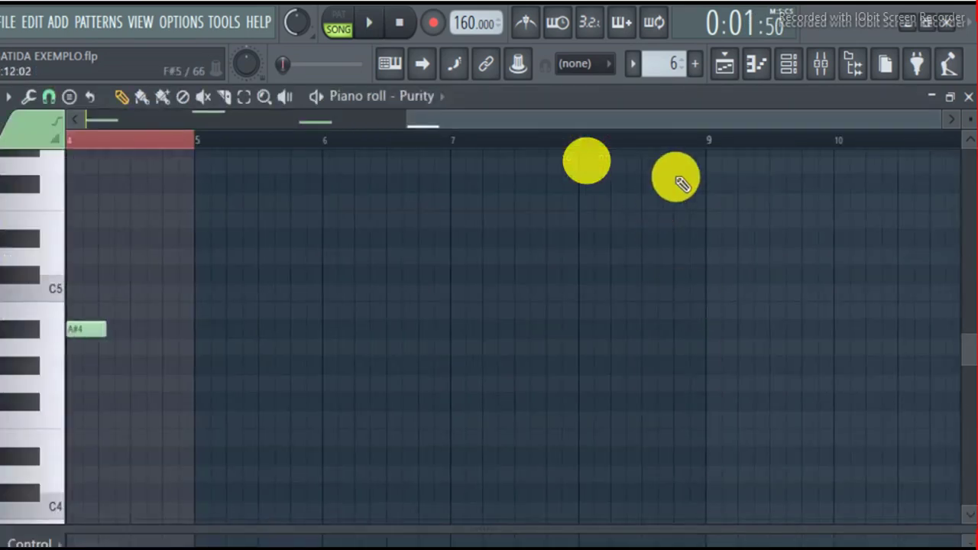
left_click_drag(749, 123, 291, 104)
left_click_drag(781, 115, 569, 116)
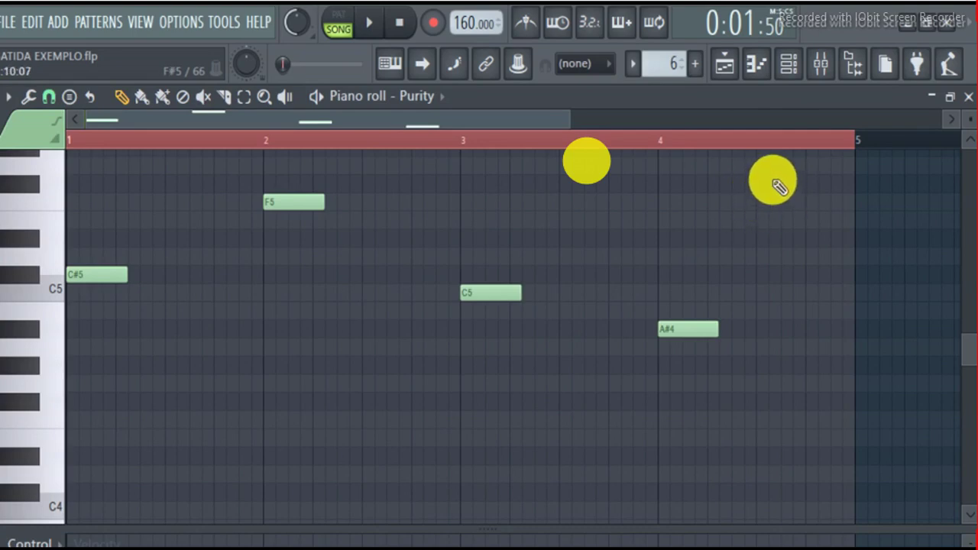
left_click_drag(775, 200, 77, 359)
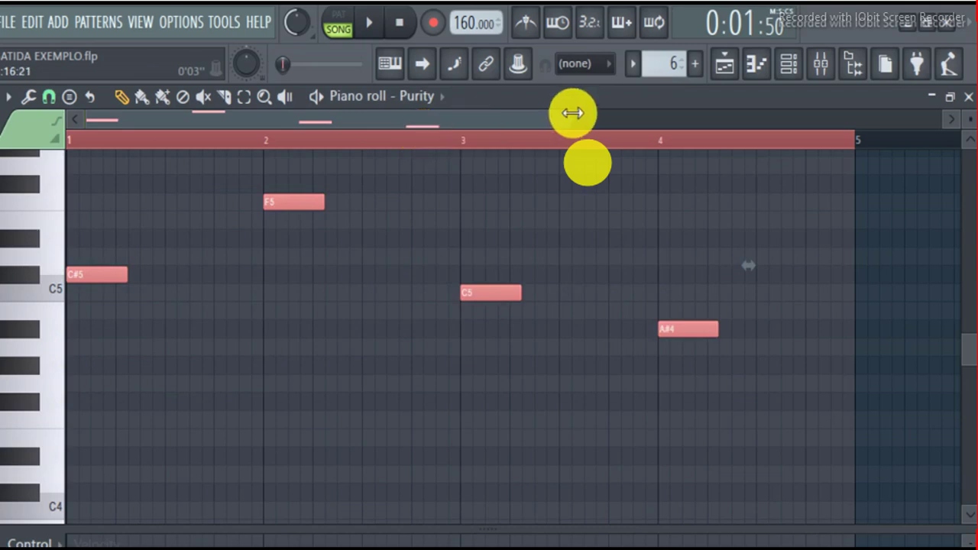
left_click_drag(501, 118, 241, 125)
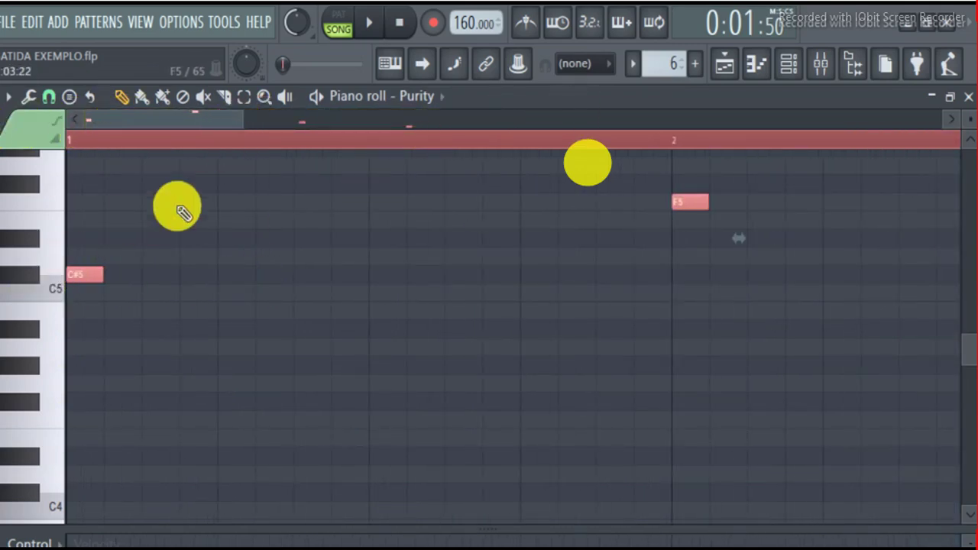
left_click_drag(244, 123, 579, 110)
scroll(393, 356, "up", 2)
scroll(598, 214, "down", 1)
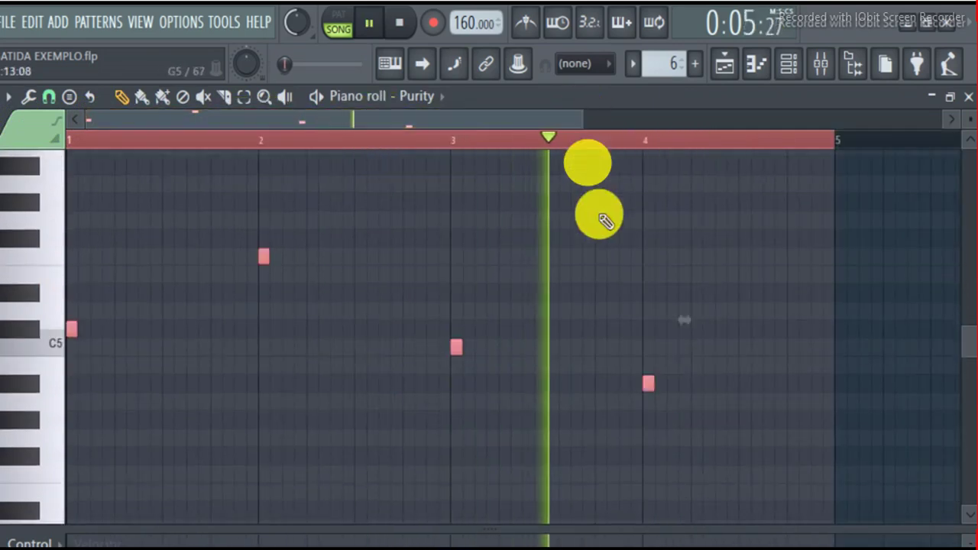
key("space")
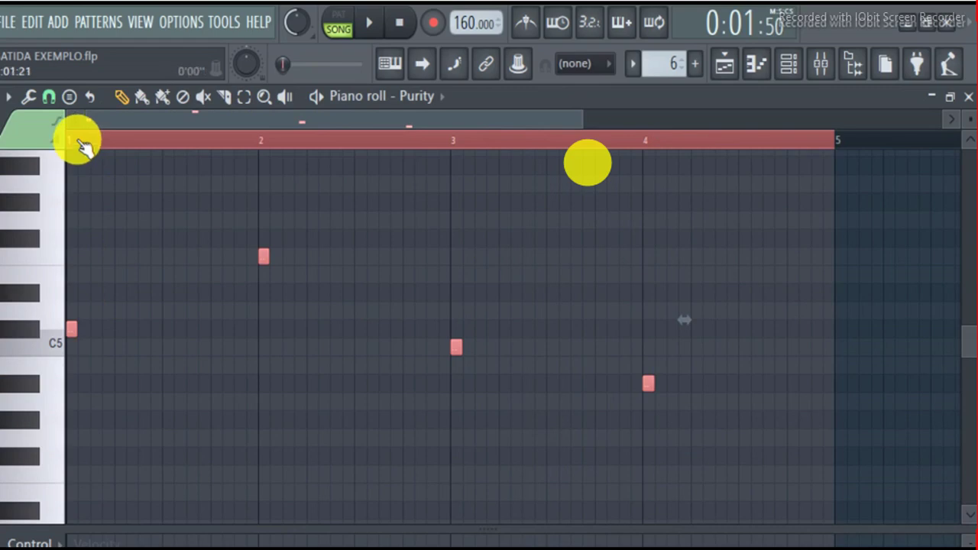
- Try F5 with A#4 or G#4 alongside the C#5 at bar 1, play the chords, and delete the added notes
key("space")
key("space")
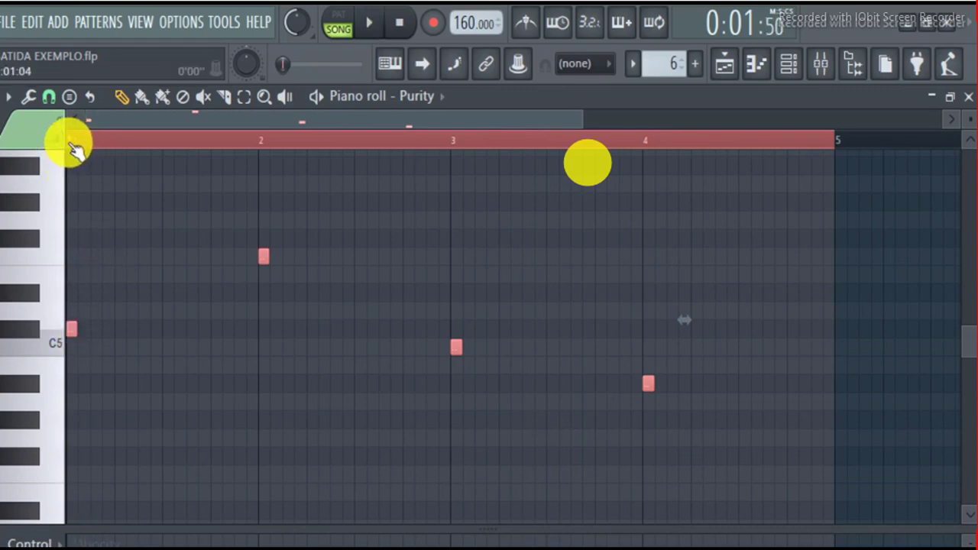
key("space")
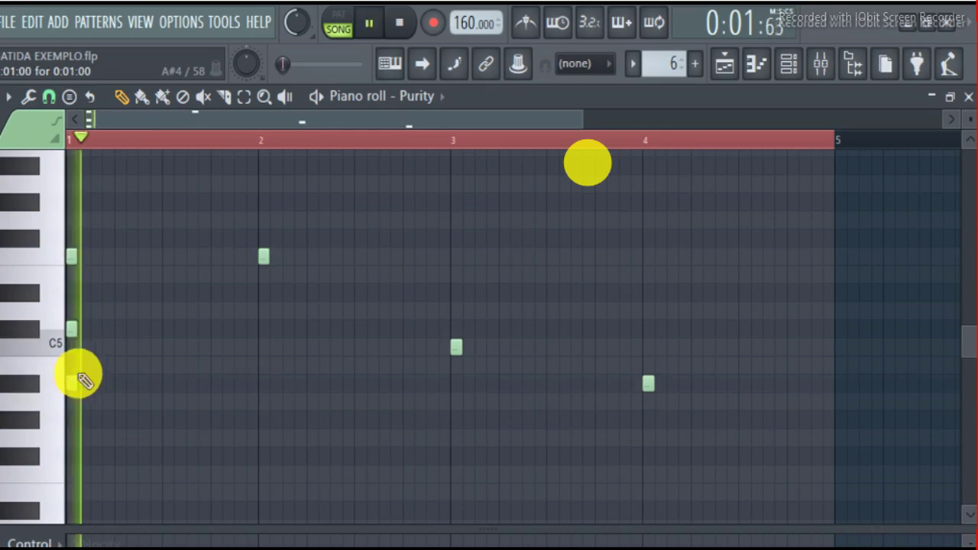
key("space")
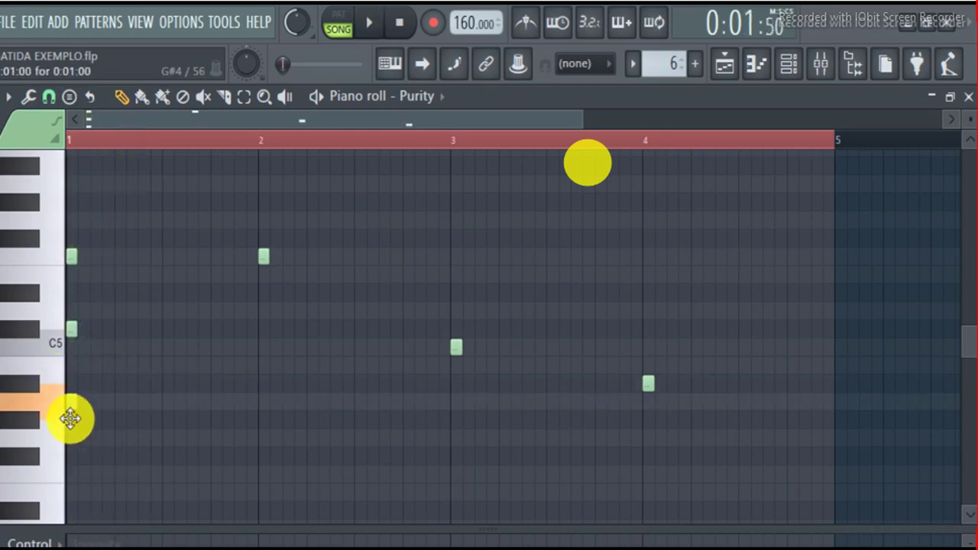
key("space")
key("space")
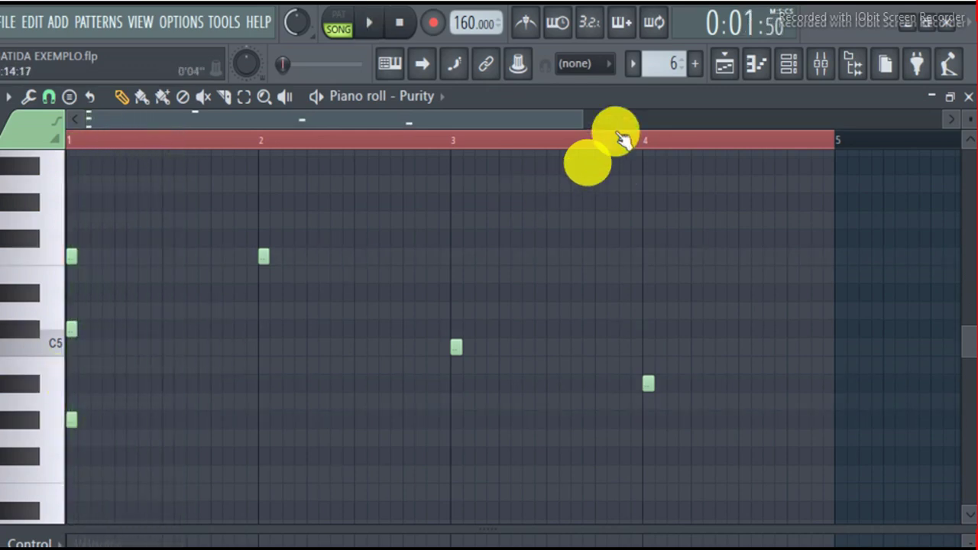
left_click_drag(580, 119, 256, 120)
key("space")
key("space")
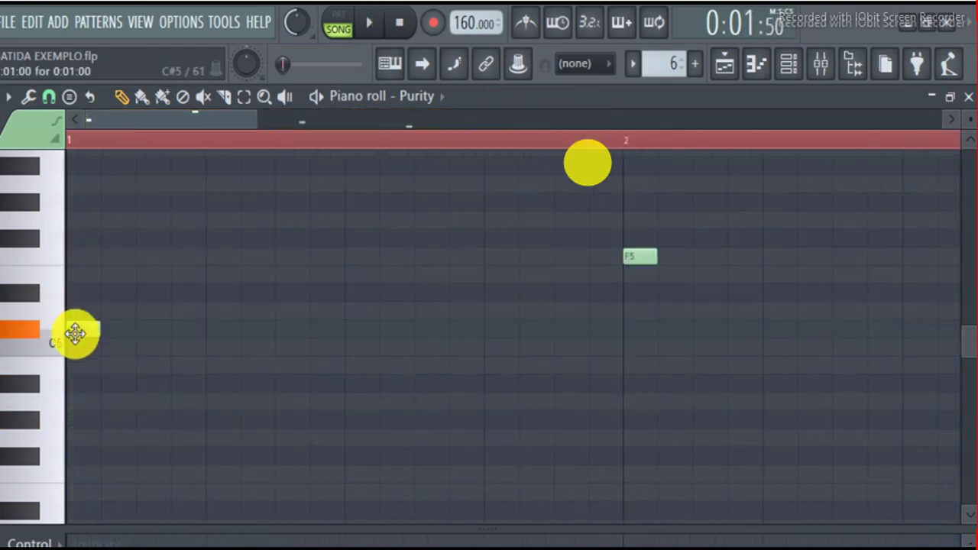
- Add a one-step F5 note above the C#5 at the start of bar 1 and audition the pair
key("space")
key("space")
left_click(103, 255)
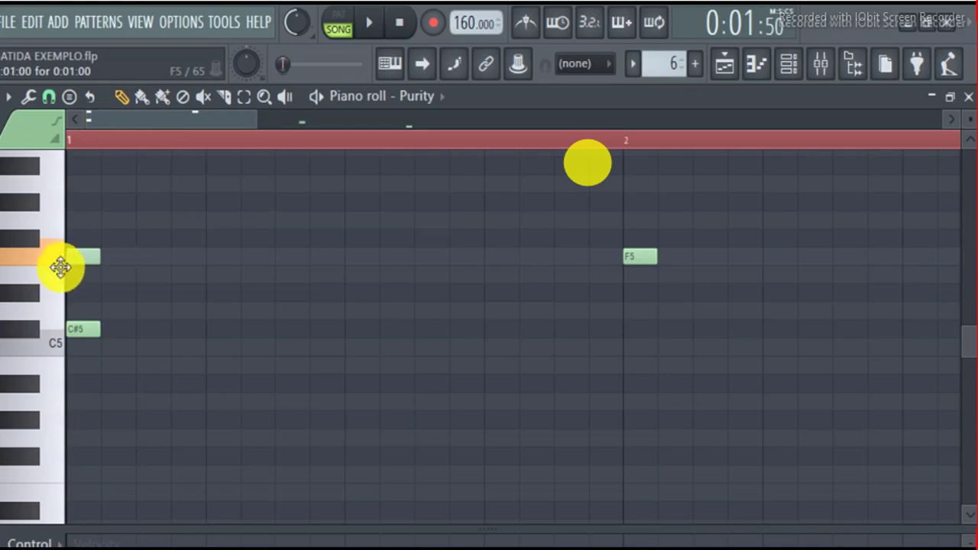
key("space")
key("space")
key("space")
key("space")
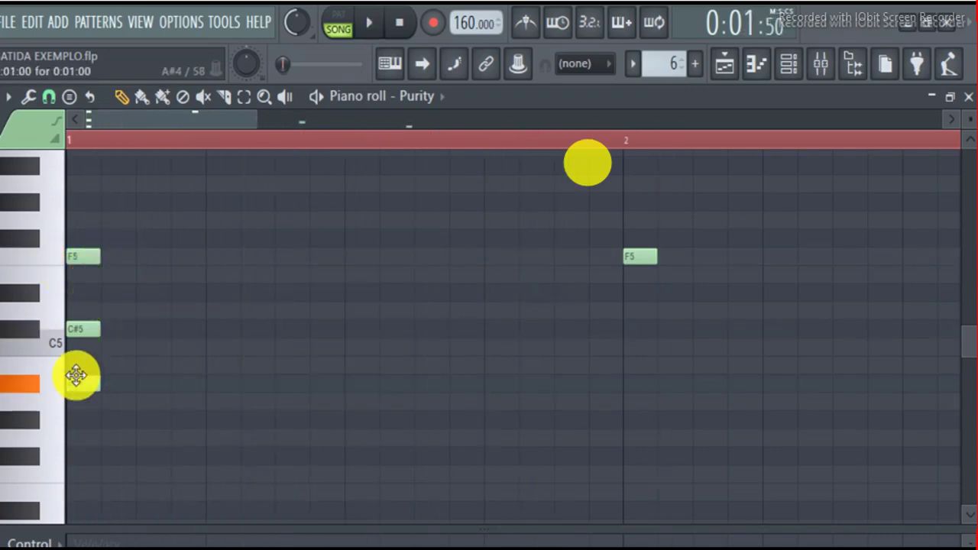
- Try A#4, G5, B5 or A#5 as a third note with the bar 1 C#5 and F5, audition them, and remove it
key("space")
key("space")
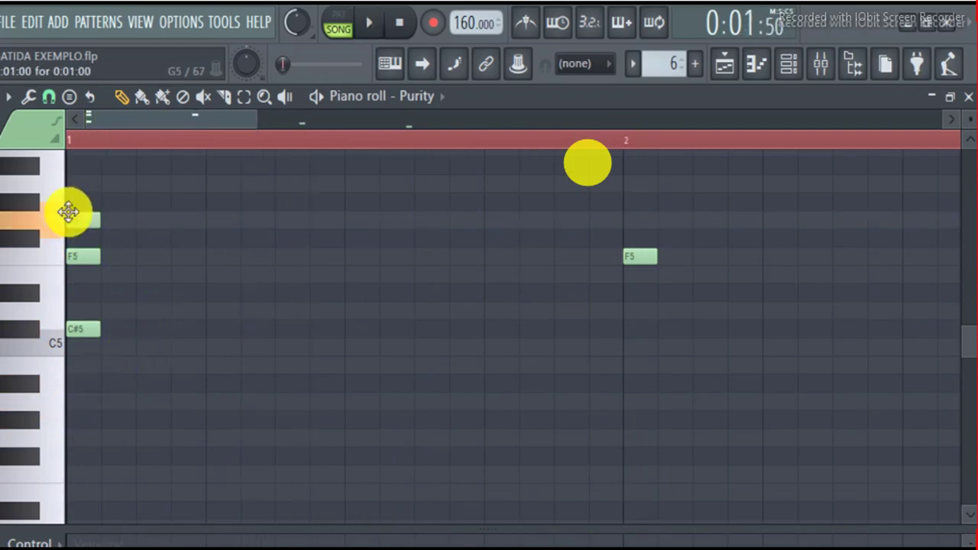
left_click_drag(73, 160, 73, 157)
key("space")
key("space")
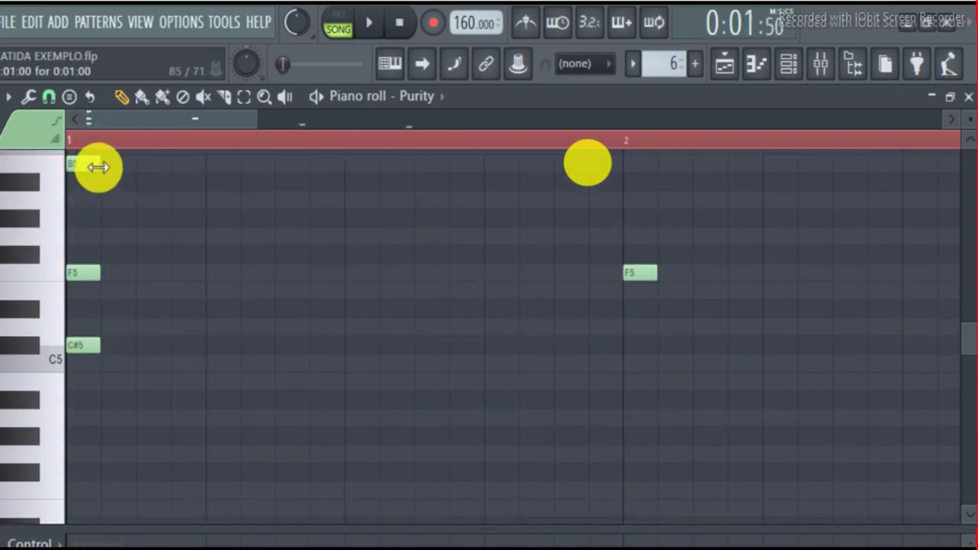
key("space")
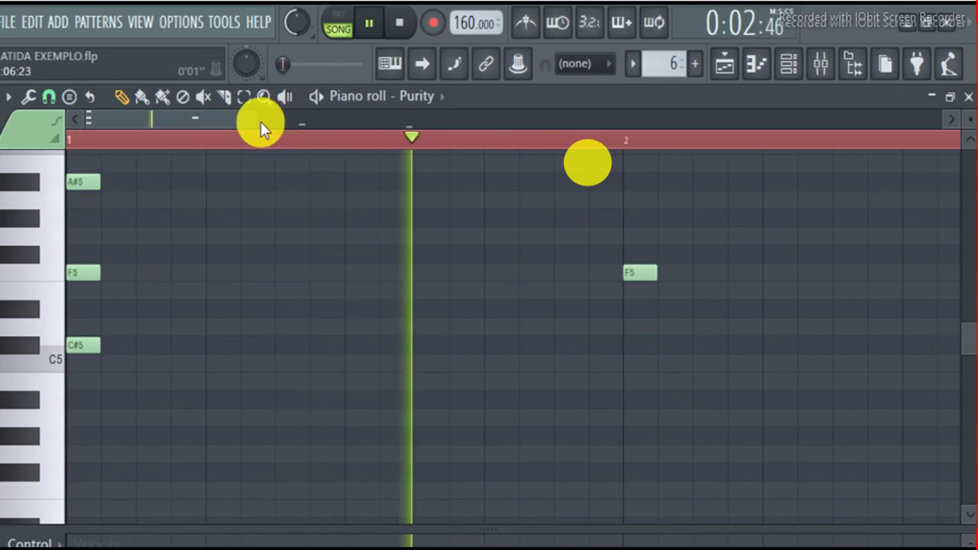
key("space")
right_click(93, 181)
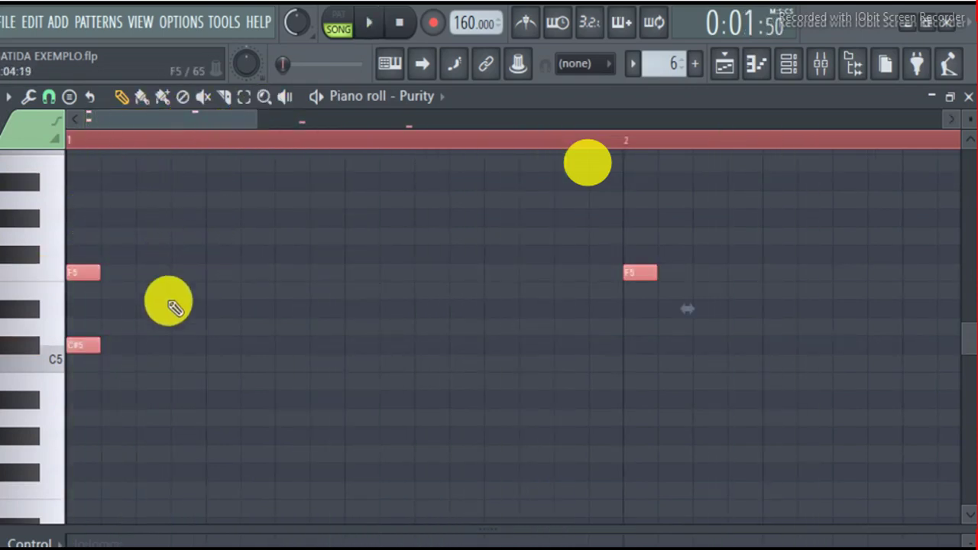
- Shift all notes one beat later, replace the first chord with a single A#5, audition it, and delete it
key("space")
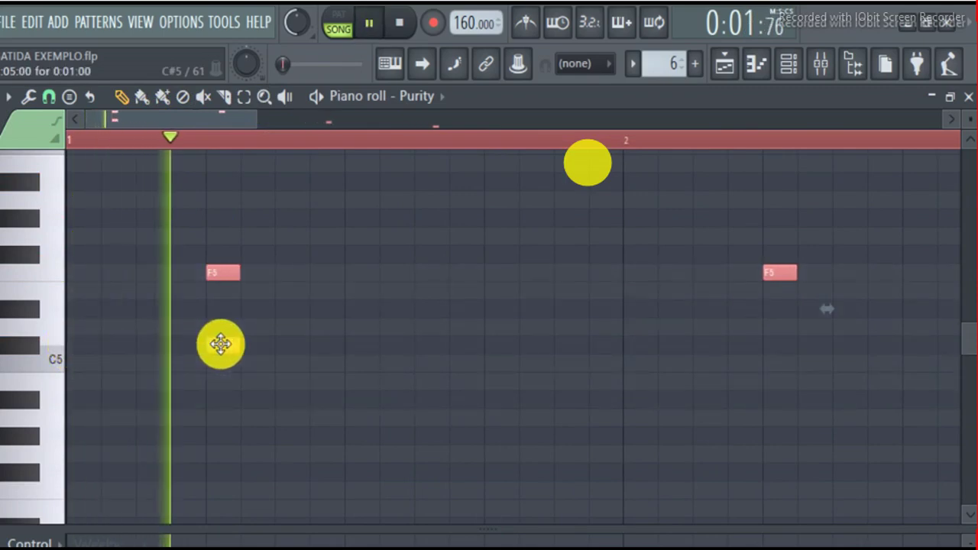
left_click(220, 344)
right_click(226, 273)
key("space")
key("space")
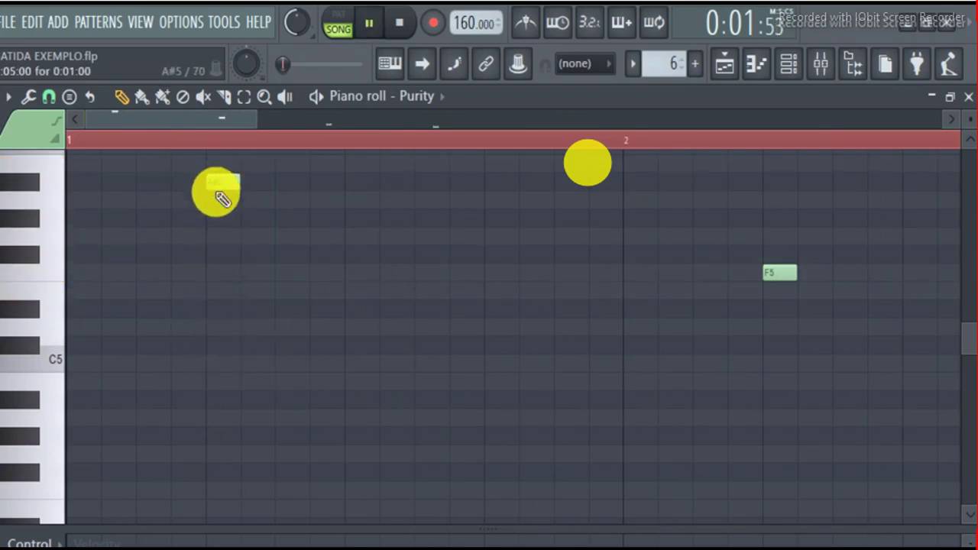
key("space")
scroll(216, 189, "up", 3)
right_click(225, 233)
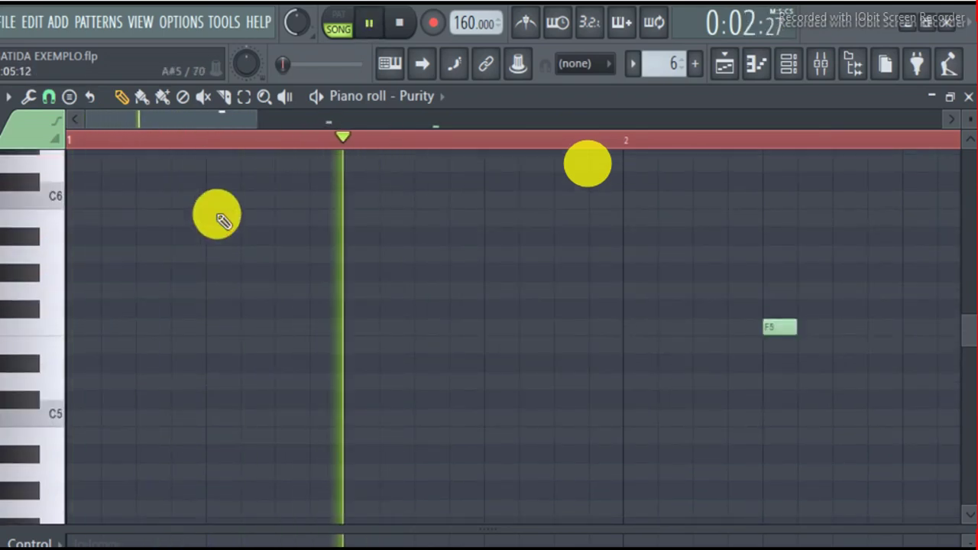
- Listen to the start of the looped song section, checking Pattern 6 against the audio in the playlist
key("space")
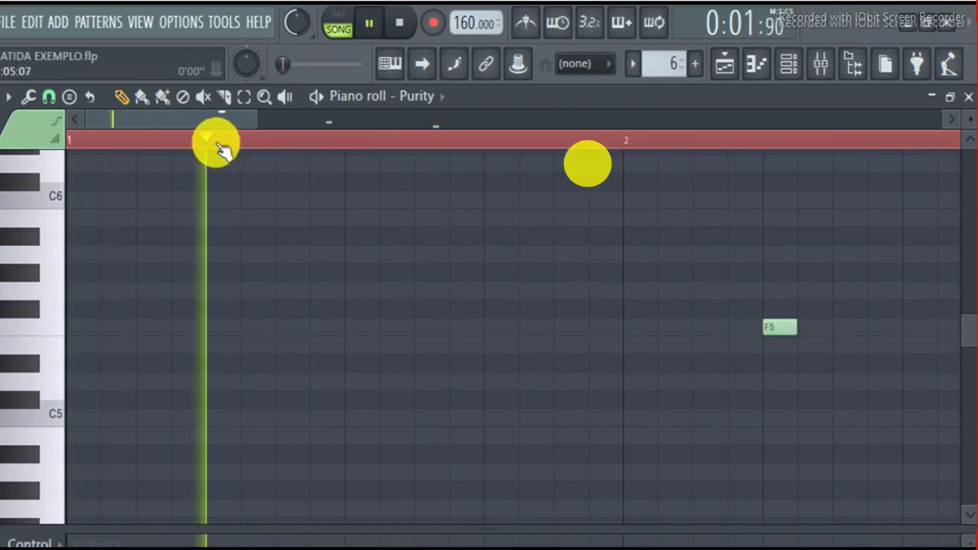
key("space")
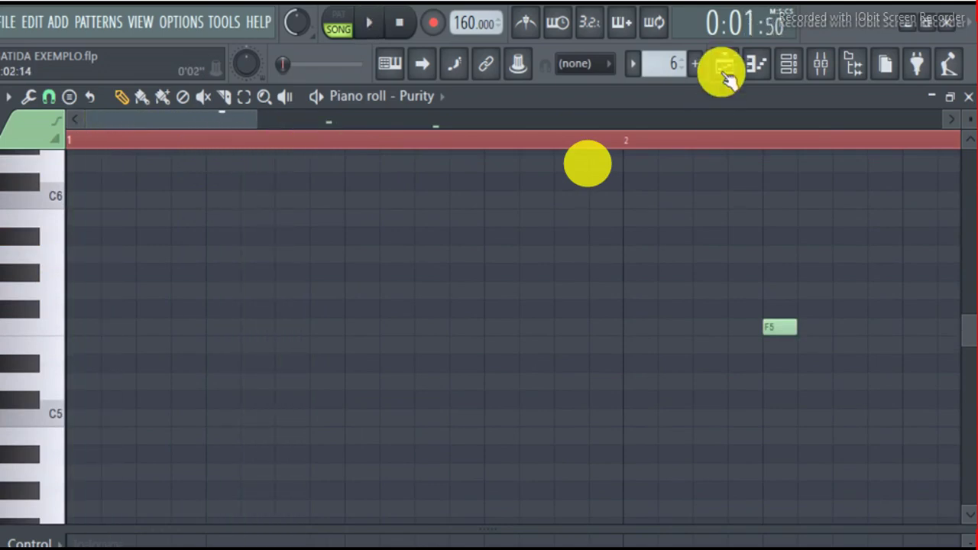
left_click(725, 70)
key("space")
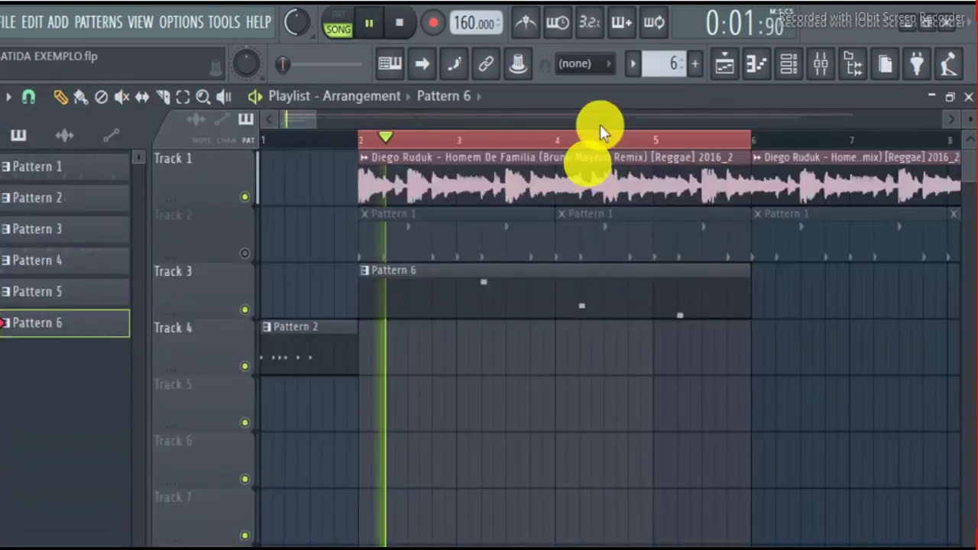
key("space")
- Reopen Pattern 6 in the piano roll and delete all its remaining notes
double_click(481, 275)
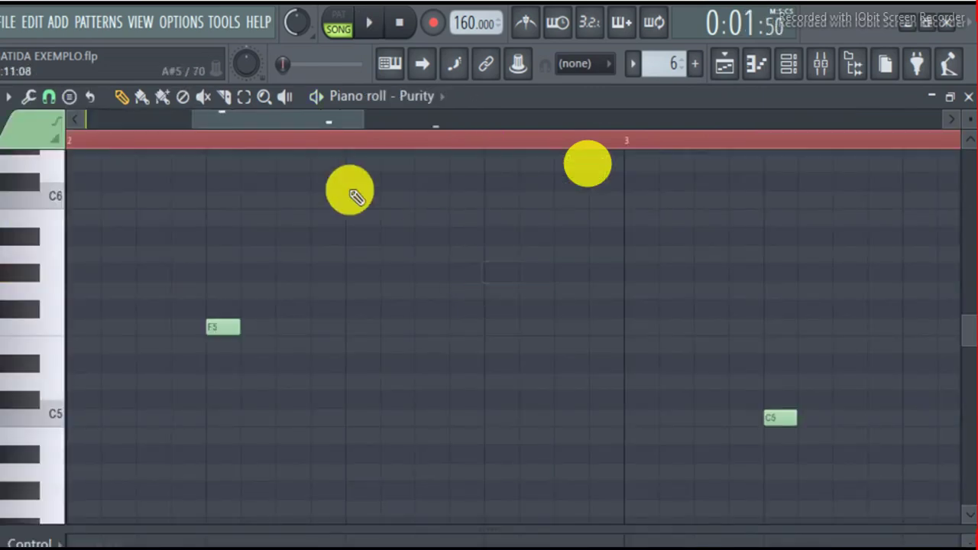
left_click_drag(374, 121, 651, 120)
left_click_drag(668, 226, 84, 504)
key("Delete")
- Place a one-step A#5 note on beat 2 of bar 1, matching its pitch and timing by ear against the loop
left_click_drag(681, 116, 590, 119)
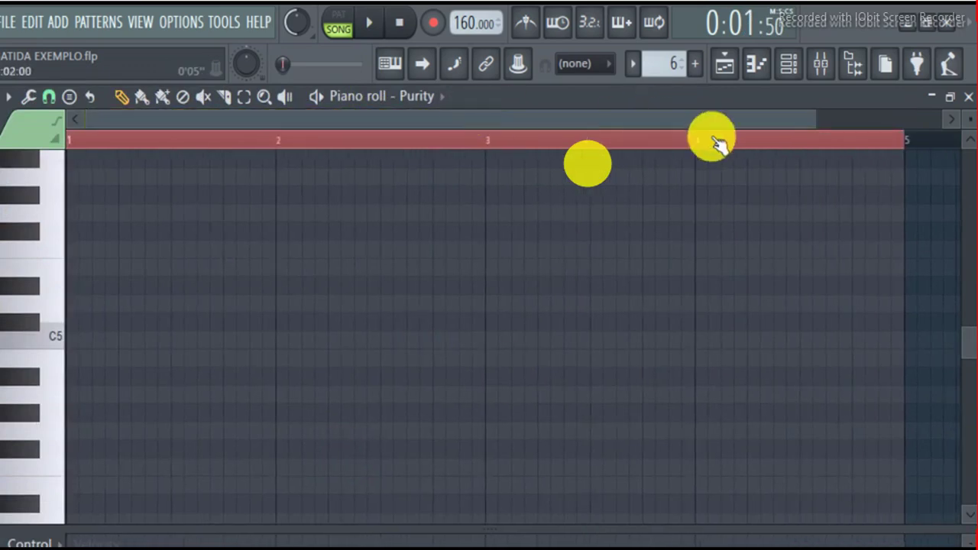
left_click_drag(815, 115, 558, 118)
key("space")
key("space")
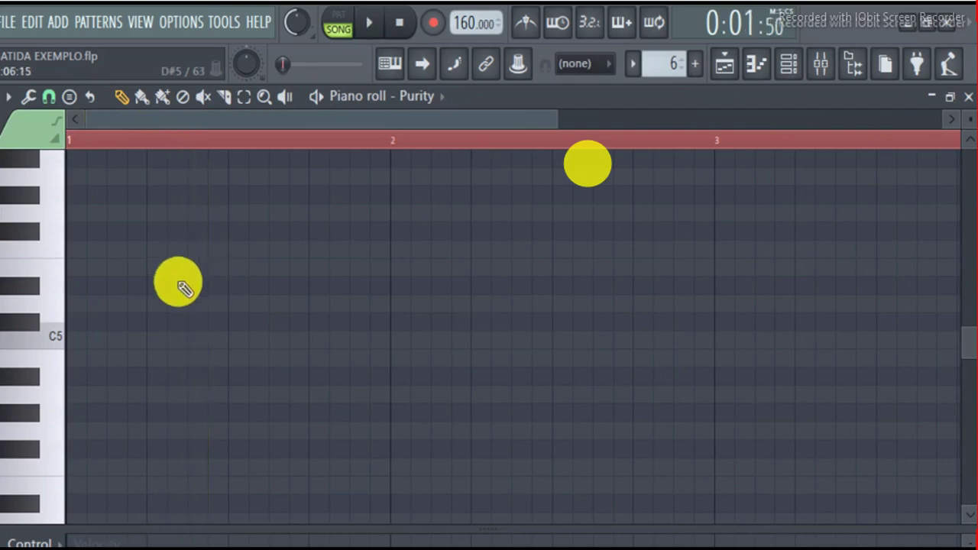
key("space")
left_click_drag(161, 222, 165, 190)
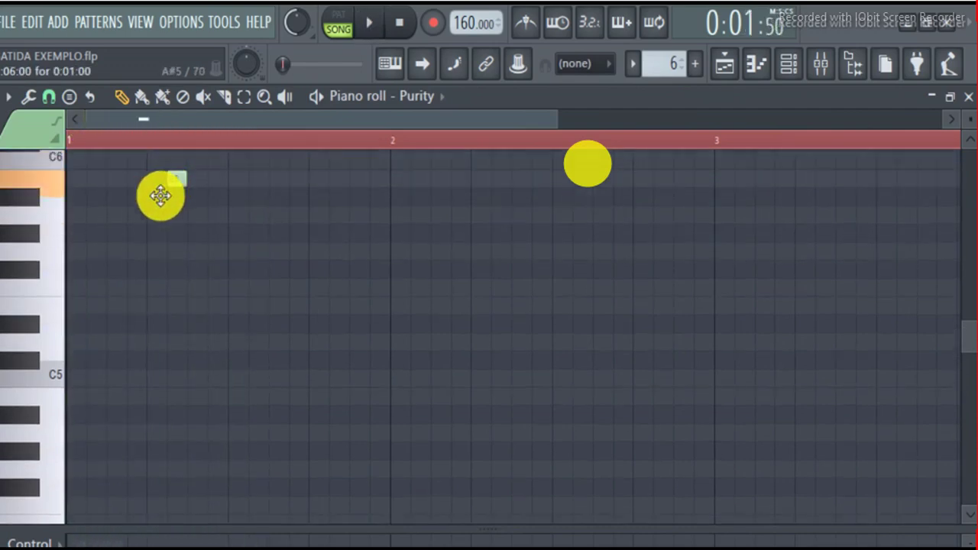
key("space")
scroll(294, 287, "up", 2)
key("space")
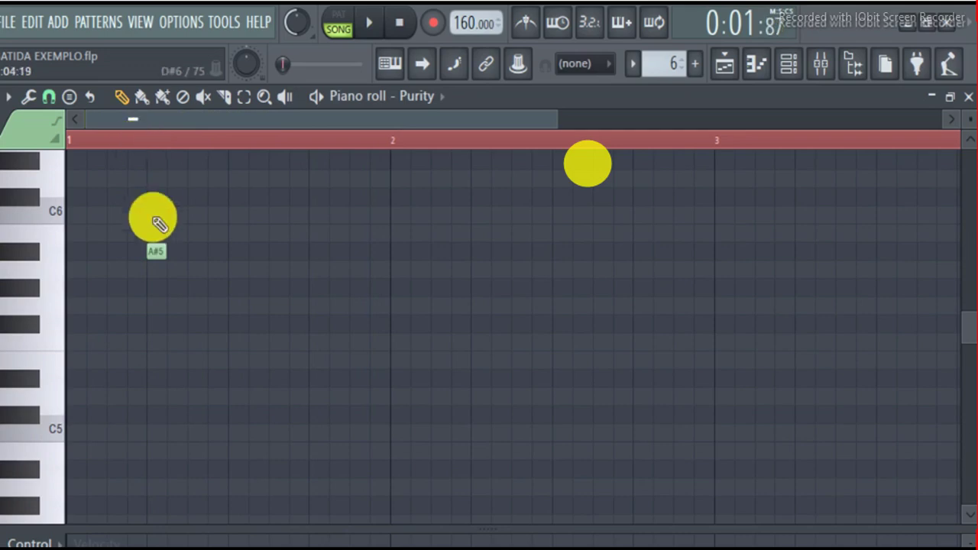
key("space")
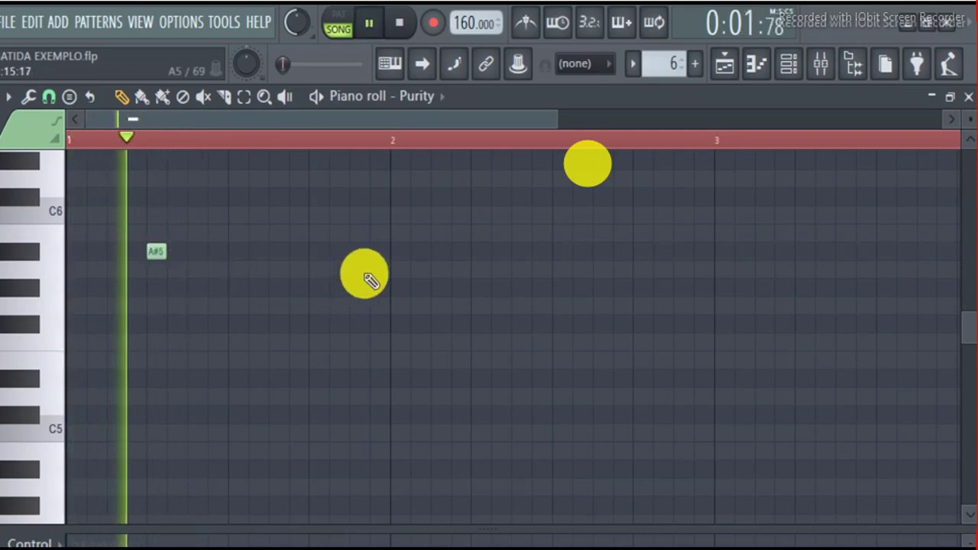
- Add a second one-step A#5 on beat 4 of bar 1 and play the loop
key("space")
left_click(322, 252)
key("space")
- Find the bar 2 pitch by ear and place one-step G#5 notes on beats 2 and 4
left_click_drag(552, 116, 687, 200)
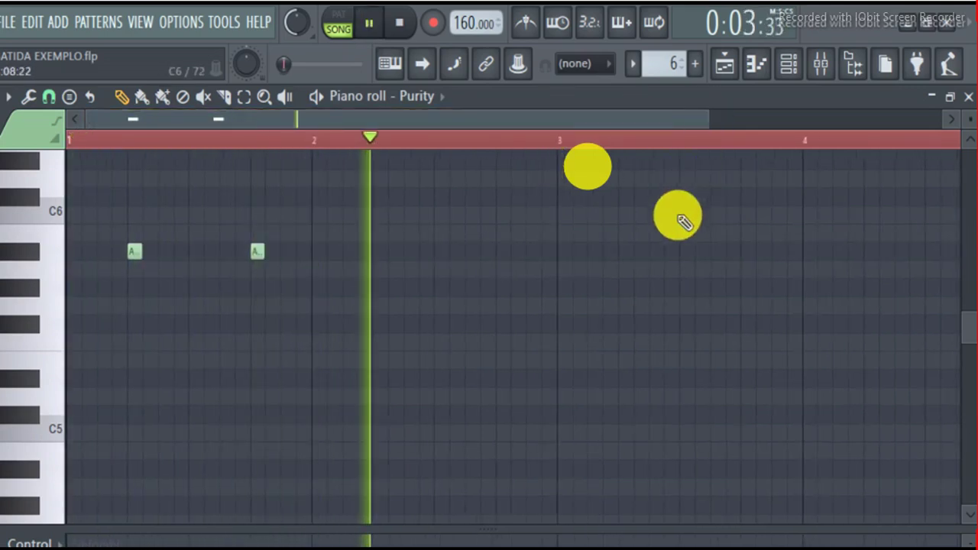
key("space")
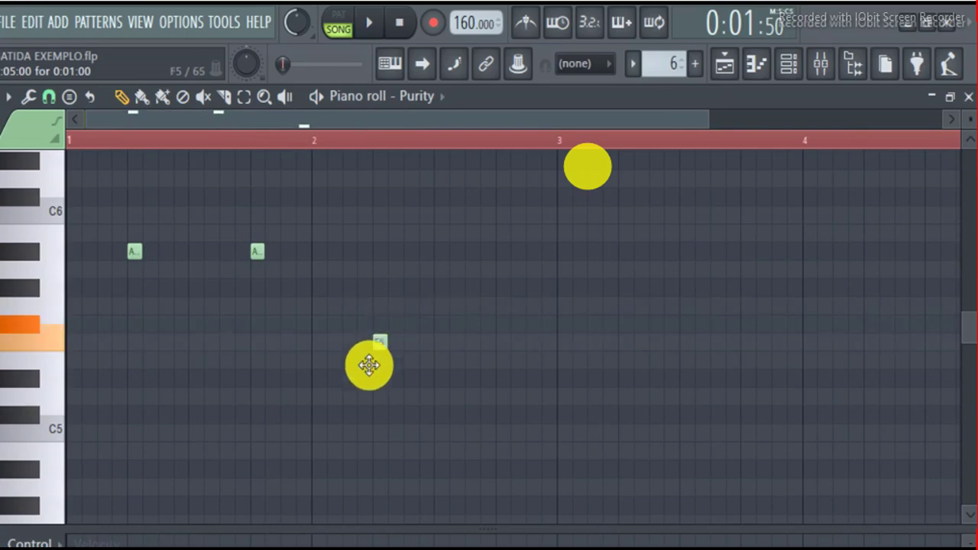
key("space")
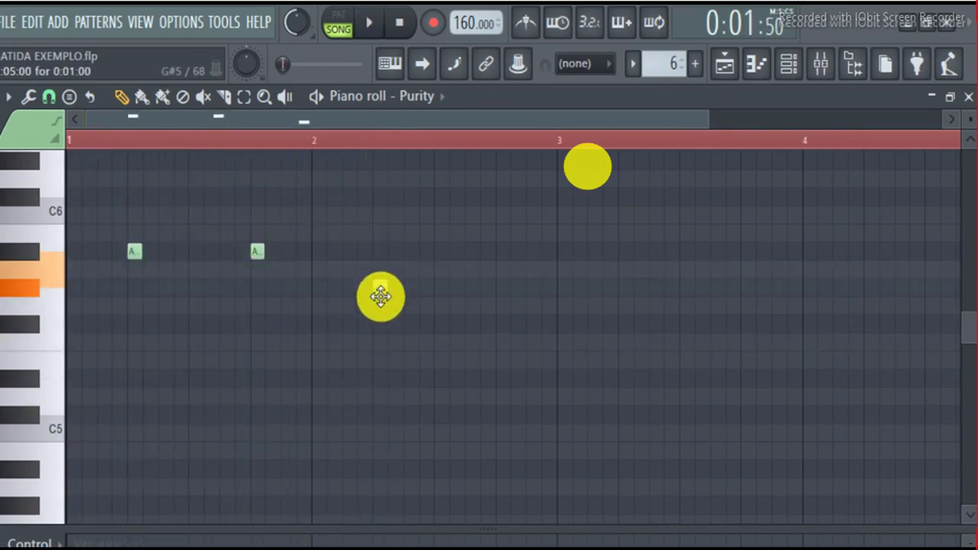
key("space")
left_click(379, 287)
left_click(500, 288)
- Place one-step C6 notes on beats 2 and 4 of bar 3, auditioning them against the song
left_click_drag(595, 124, 685, 120)
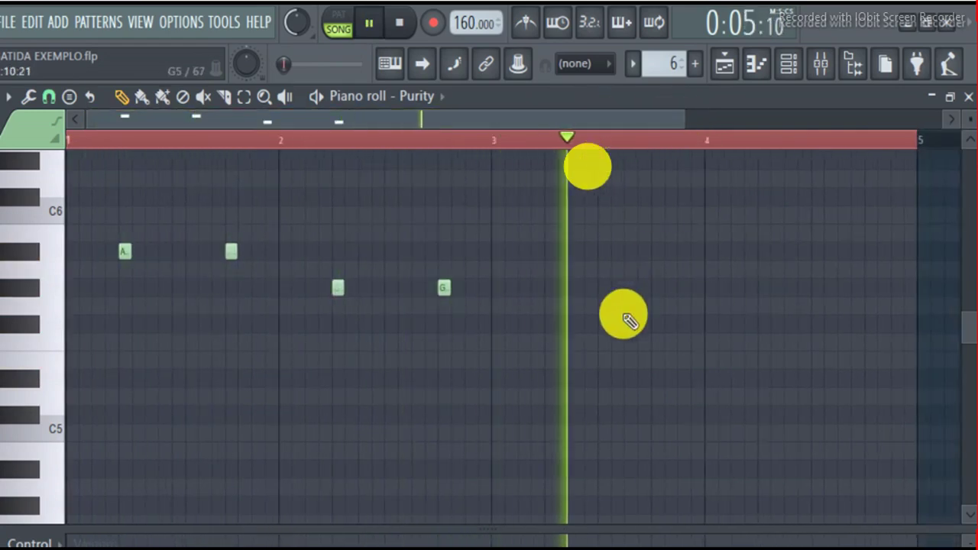
key("space")
key("space")
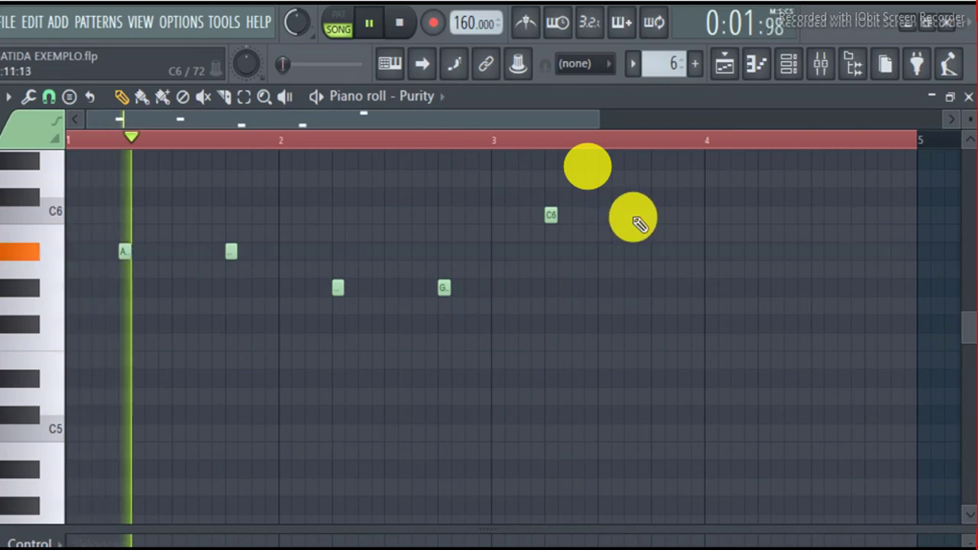
key("space")
left_click(550, 215)
right_click(633, 216)
left_click(654, 217)
- Place one-step A#5 notes on beats 2 and 4 of bar 4 and play the loop
left_click_drag(598, 120, 753, 97)
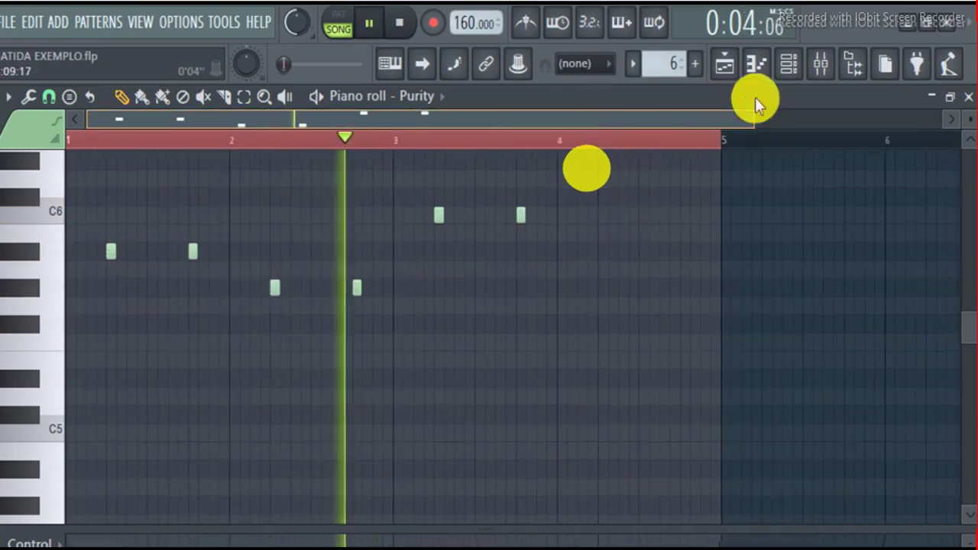
scroll(694, 275, "up", 2)
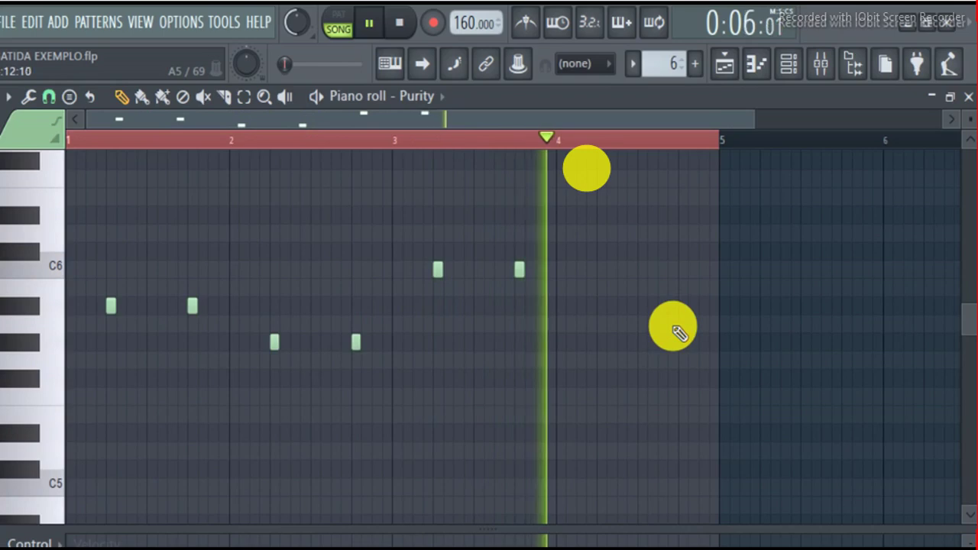
key("space")
left_click(607, 331)
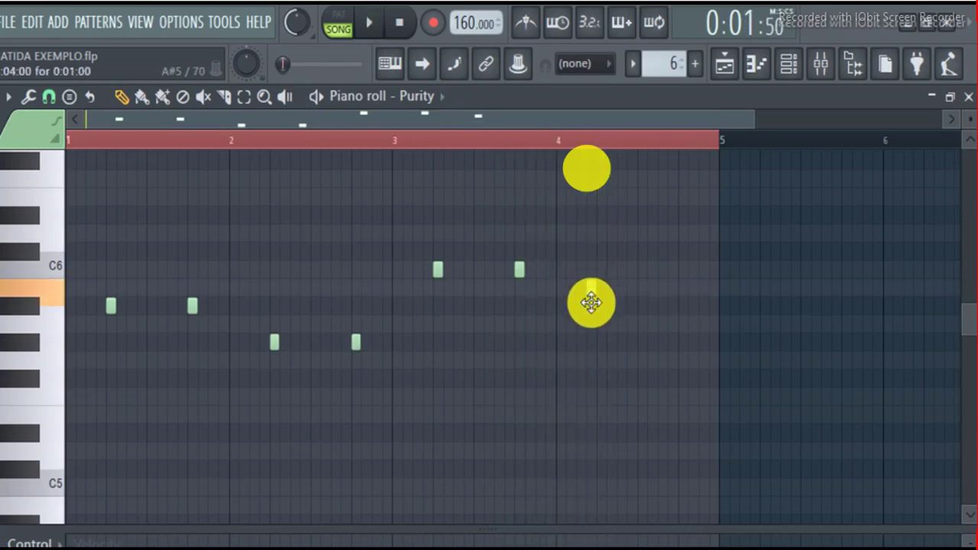
key("space")
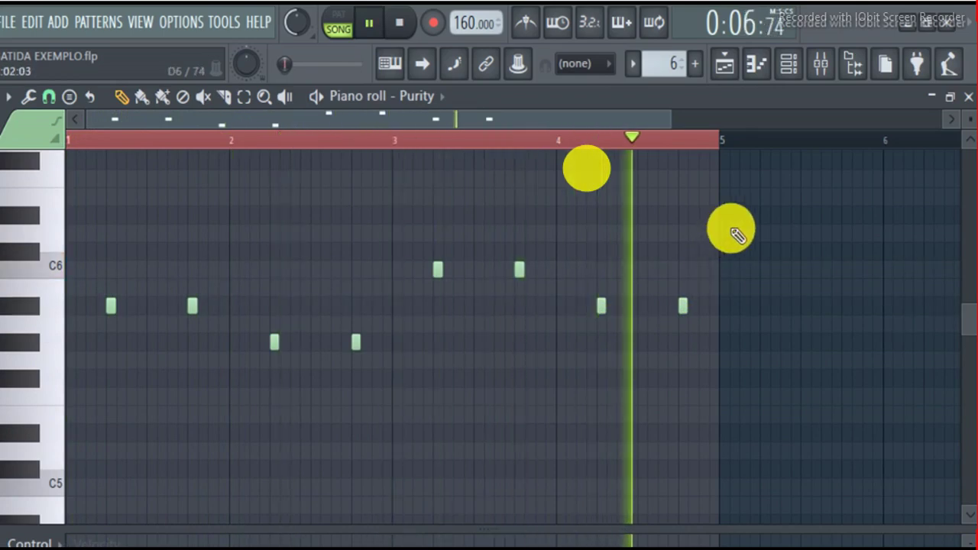
- Play back the eight-note line and add F#5 notes below the A#5 notes on beats 2 and 4 of bar 1
left_click_drag(731, 229, 9, 432)
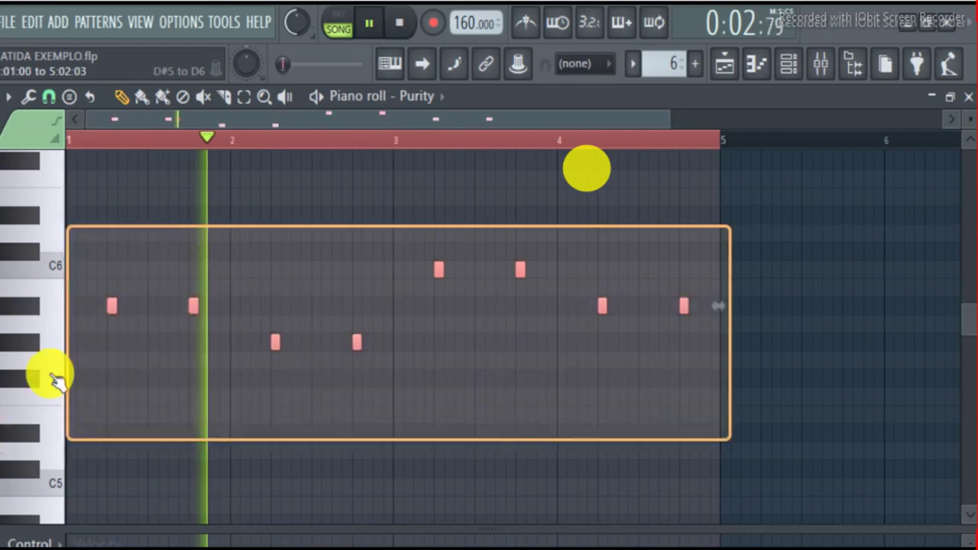
left_click(207, 250, "ctrl")
left_click(93, 140)
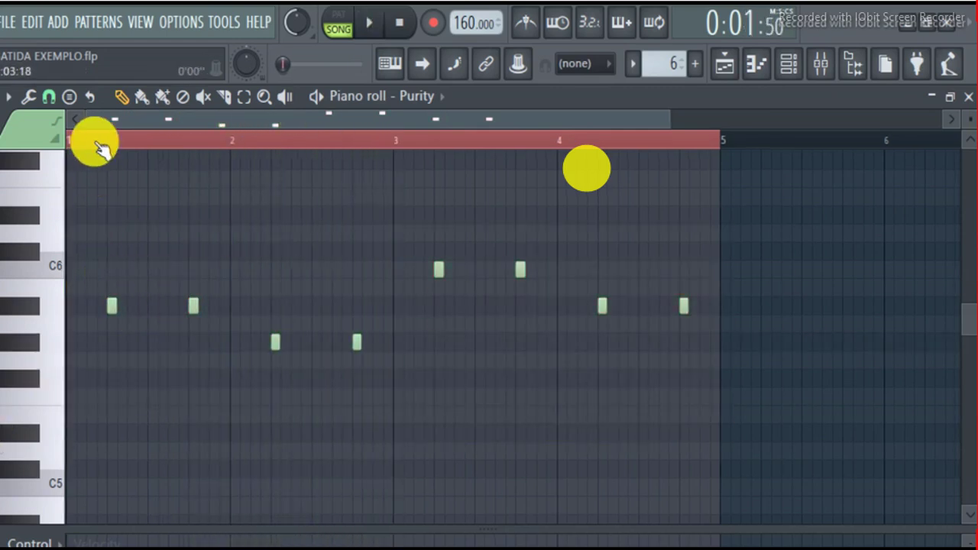
key("space")
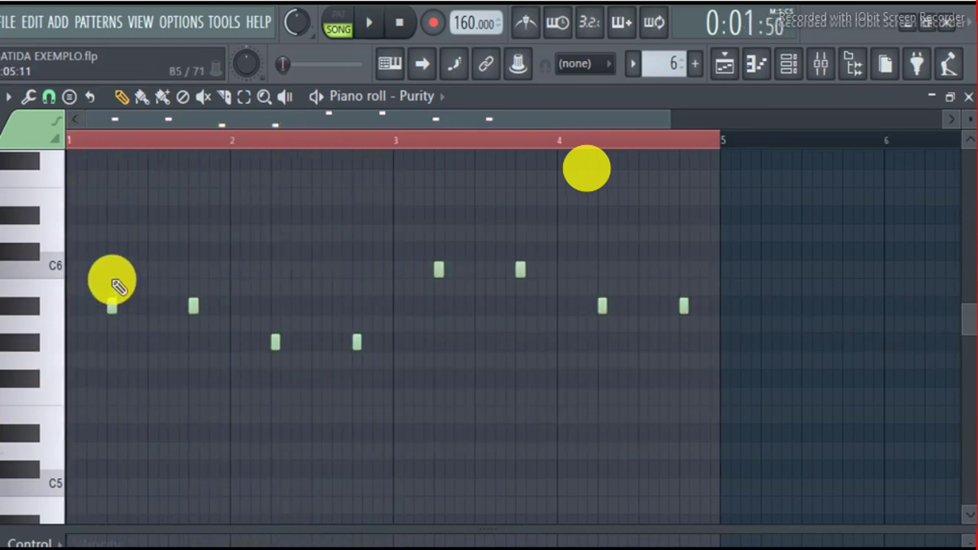
key("space")
left_click(193, 377)
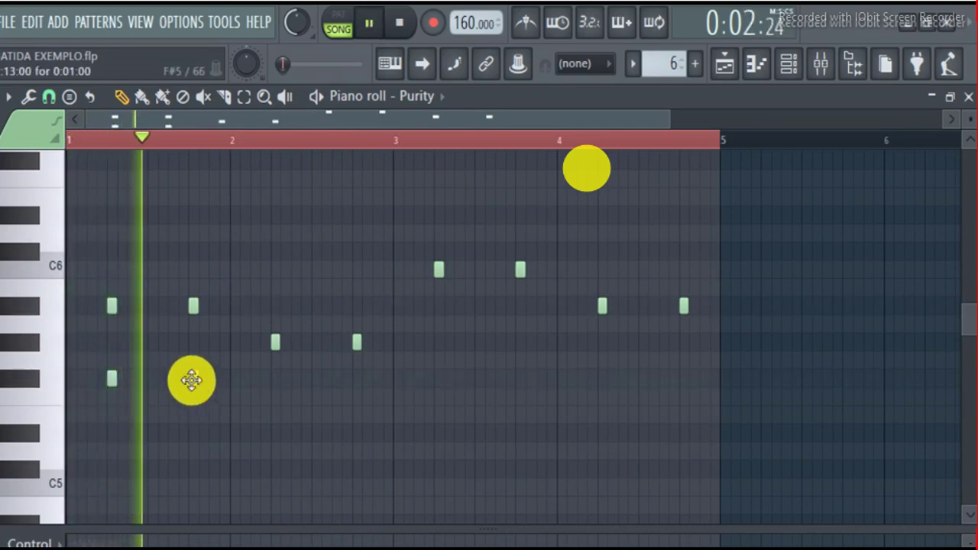
- Find the bar 2 harmony by ear and add F5 notes below both G#5 notes
scroll(317, 365, "down", 3)
key("space")
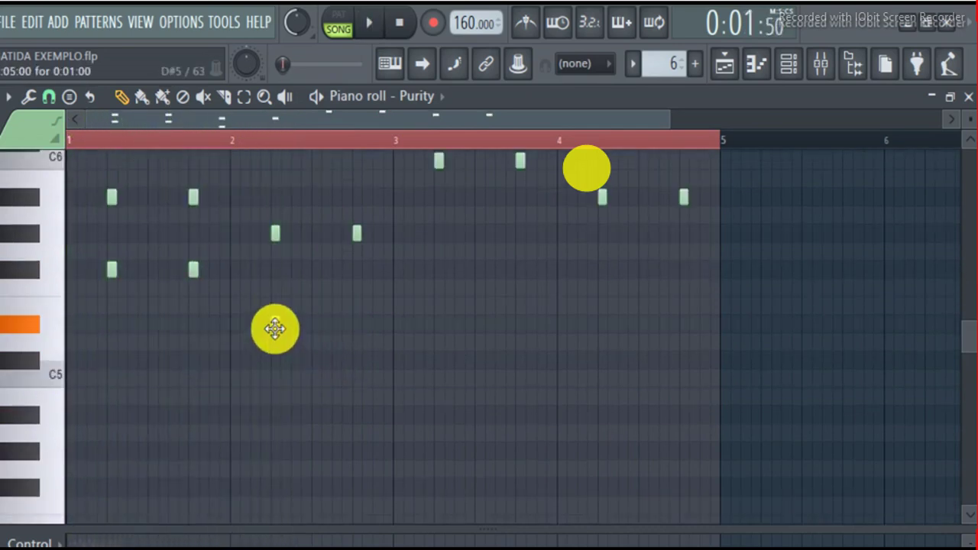
key("space")
left_click(356, 288)
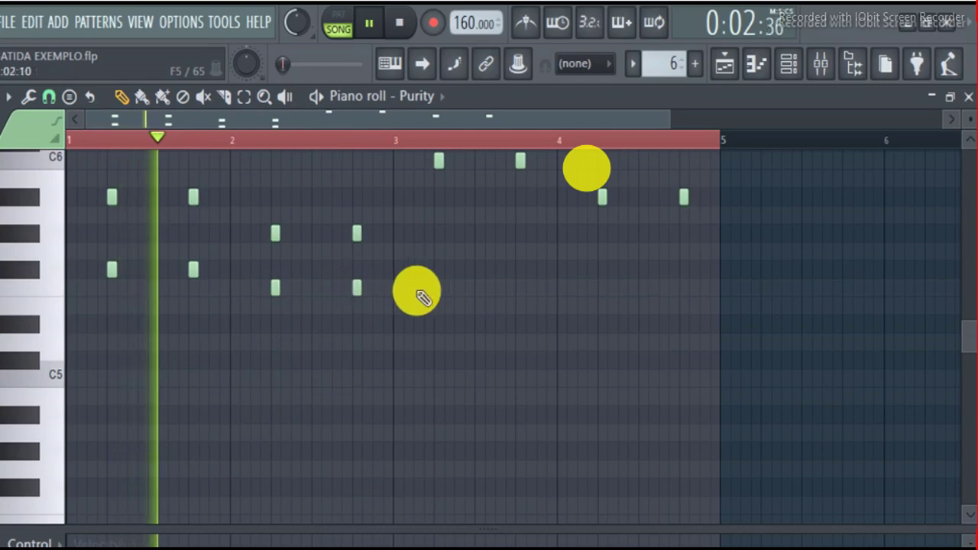
- Add G#5 harmony notes below both C6 notes in bar 3
scroll(433, 321, "up", 3)
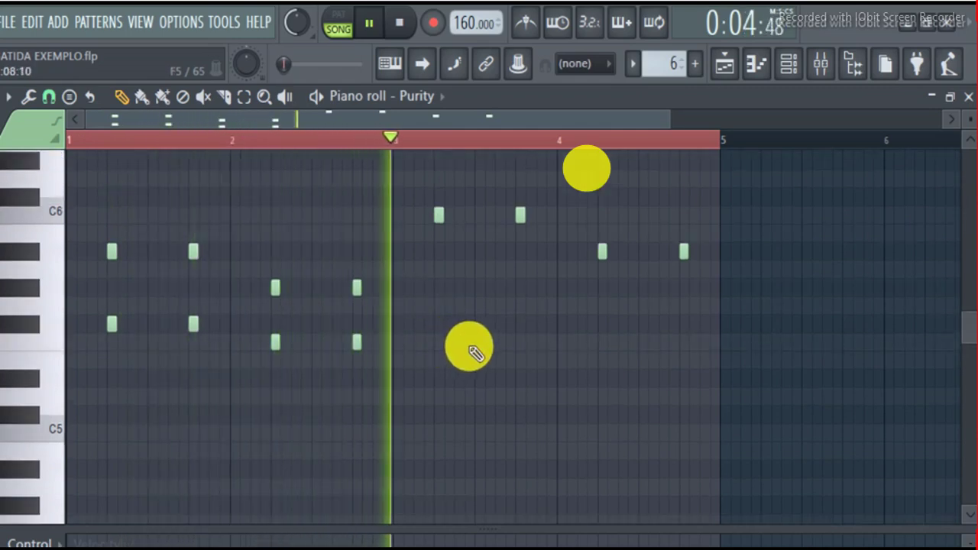
key("space")
left_click(520, 287)
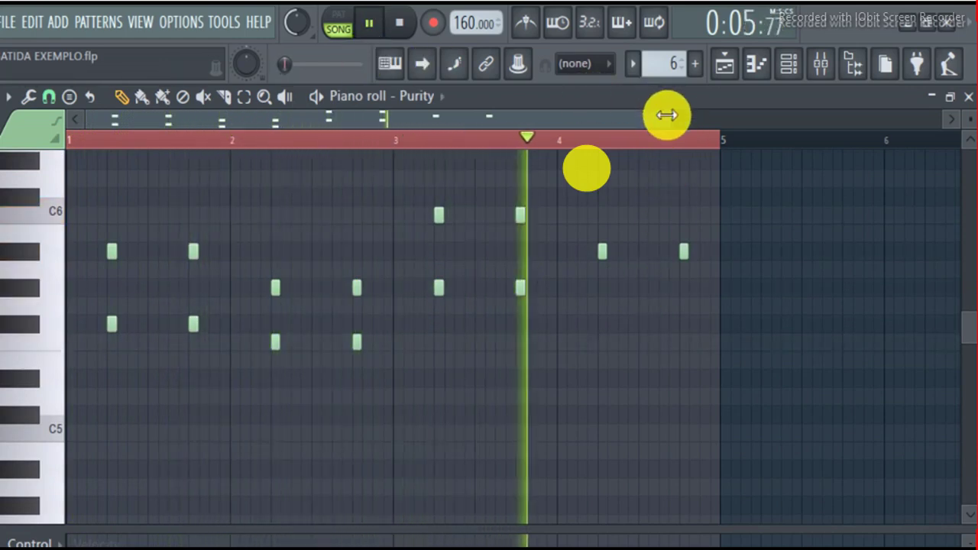
- Add F5 harmony notes below both A#5 notes in bar 4 and play the loop
left_click_drag(669, 115, 685, 117)
key("space")
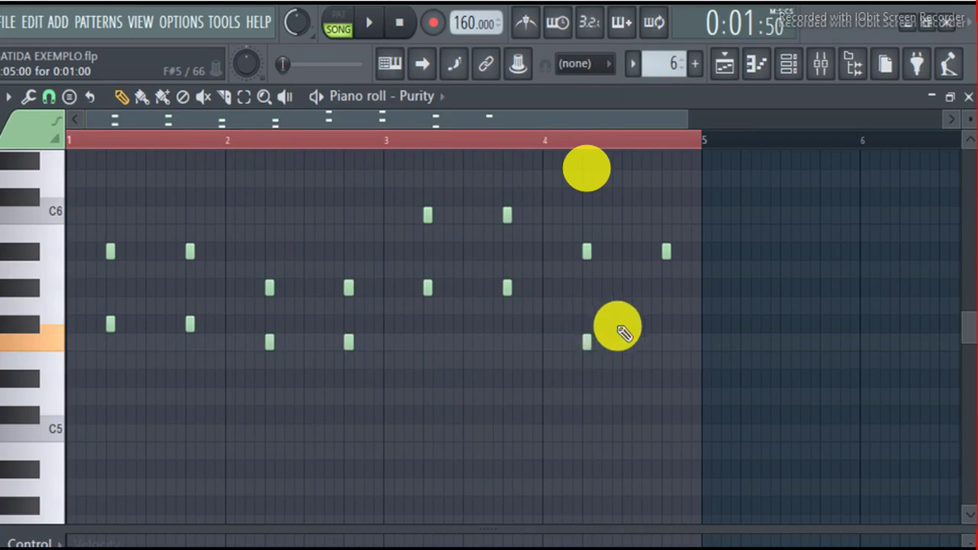
key("space")
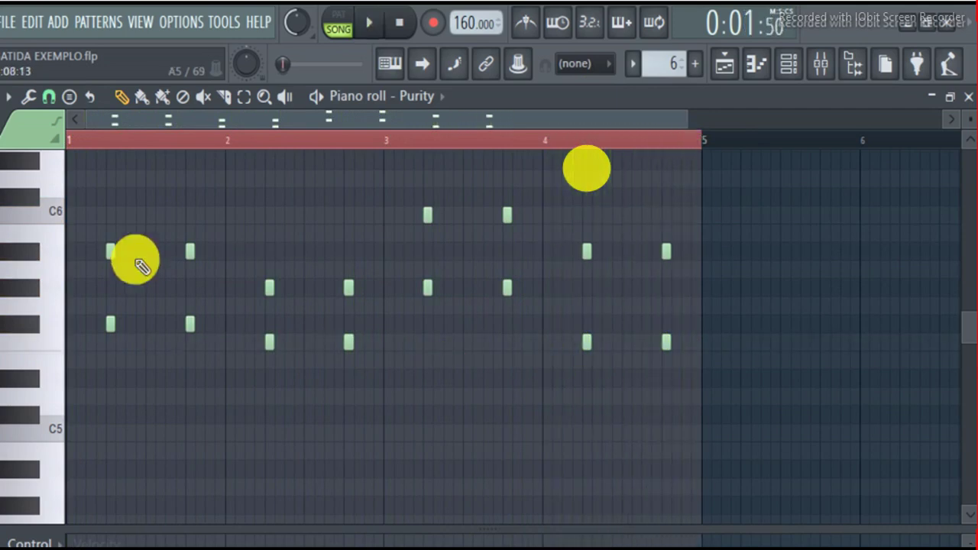
- Add C#6 notes above both A#5 notes in bar 1 of the Purity chords
left_click(108, 198)
left_click(189, 199)
key("space")
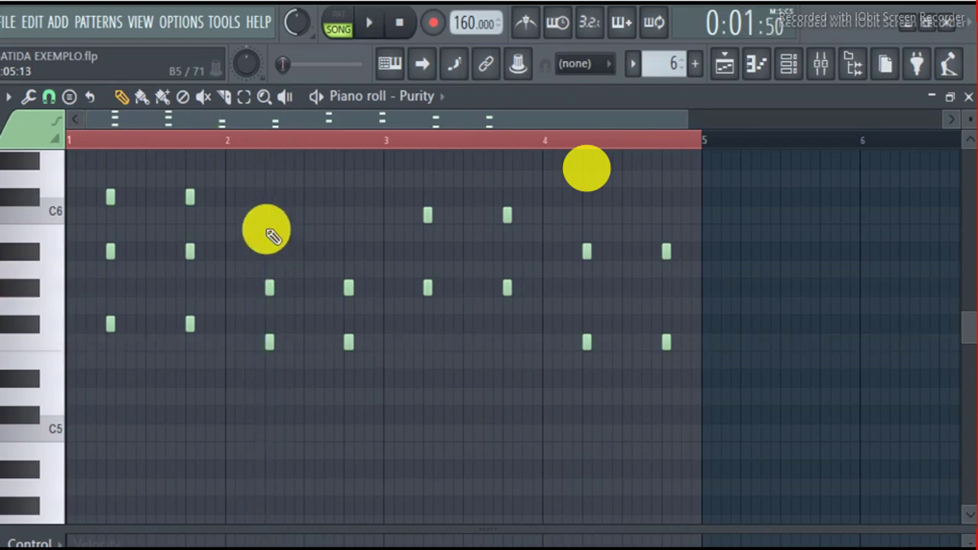
- Find the top chord note of bar 2 by ear, trying C6 and settling on C#6 above both G#5 notes
left_click(268, 215)
key("space")
left_click(348, 215)
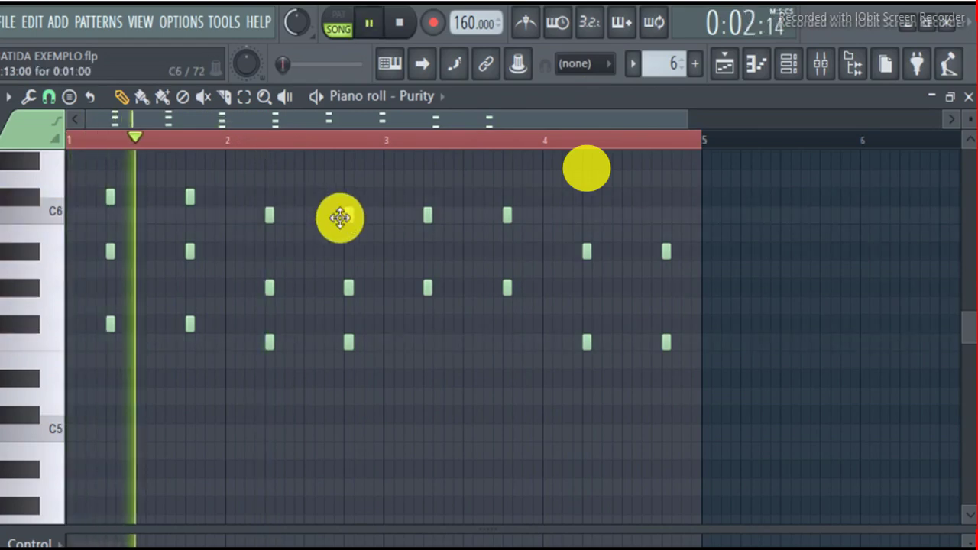
key("space")
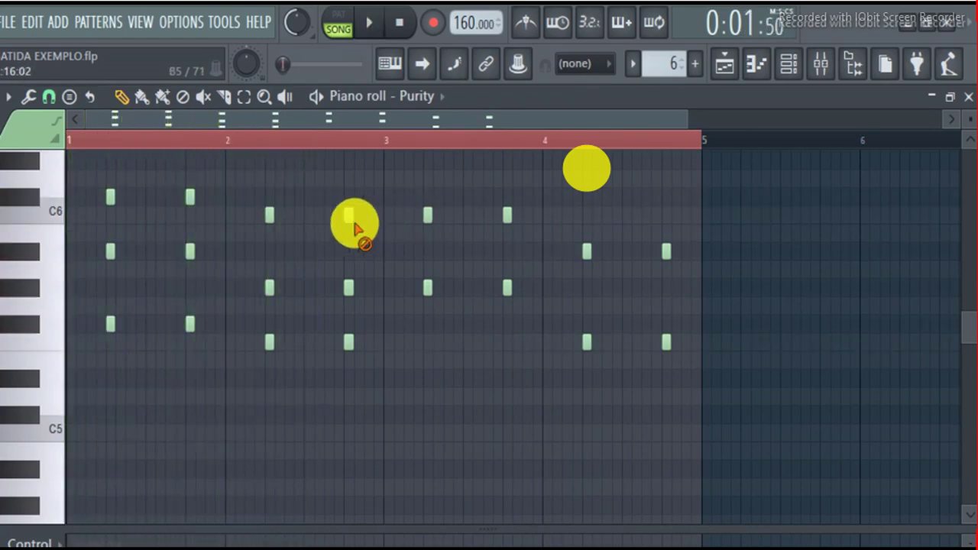
key("space")
left_click(349, 199)
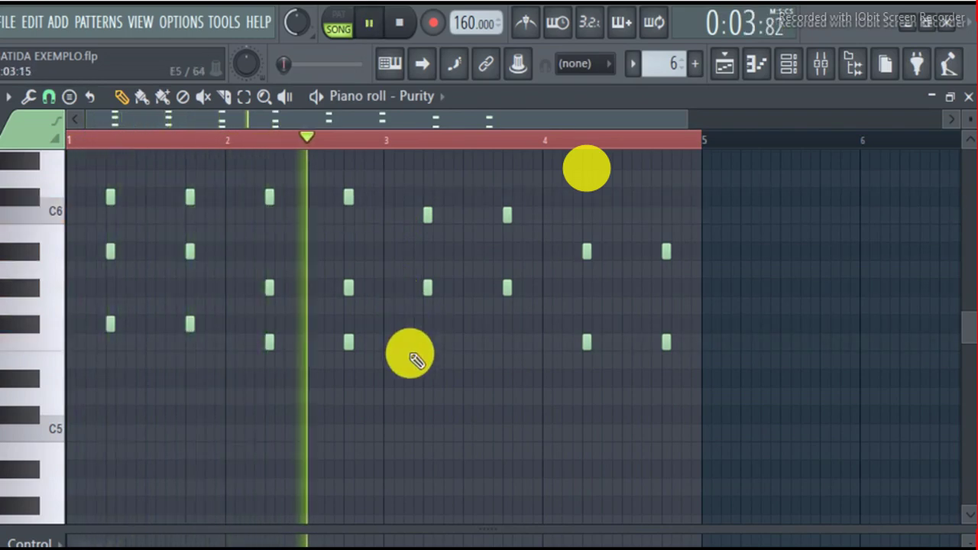
- Add D#6 notes above both C6 notes in bar 3 and play the loop
scroll(439, 321, "up", 3)
key("space")
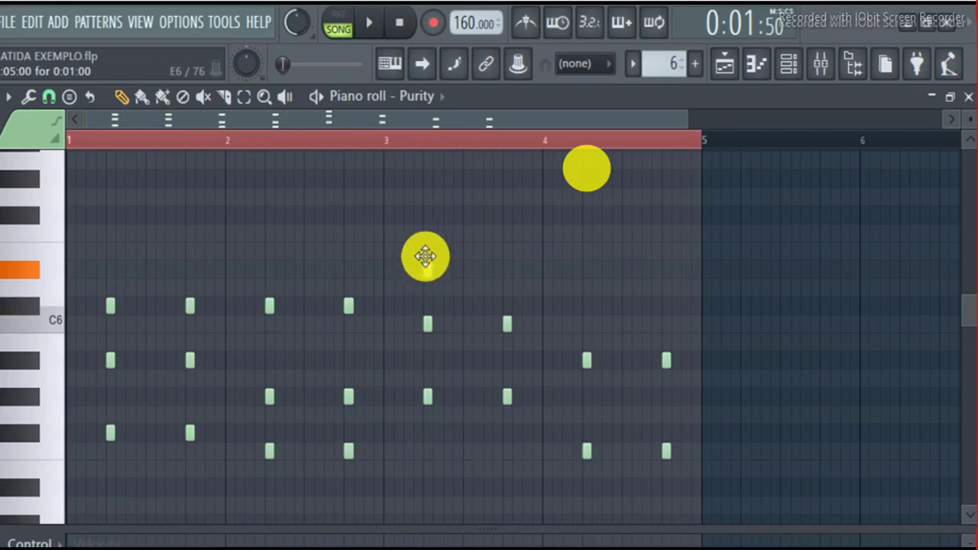
key("space")
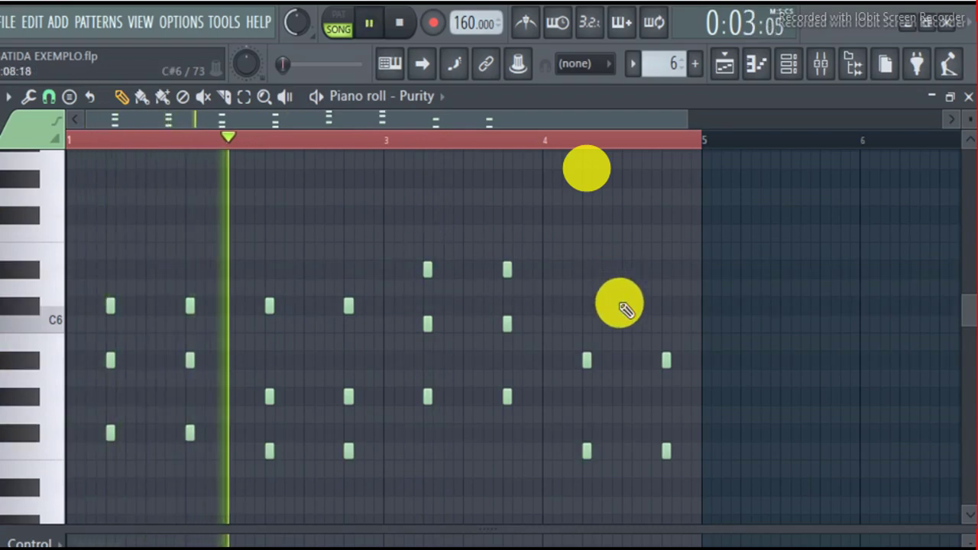
- Add C#6 notes above both A#5 notes in bar 4 and play back the completed chords
scroll(626, 306, "down", 1)
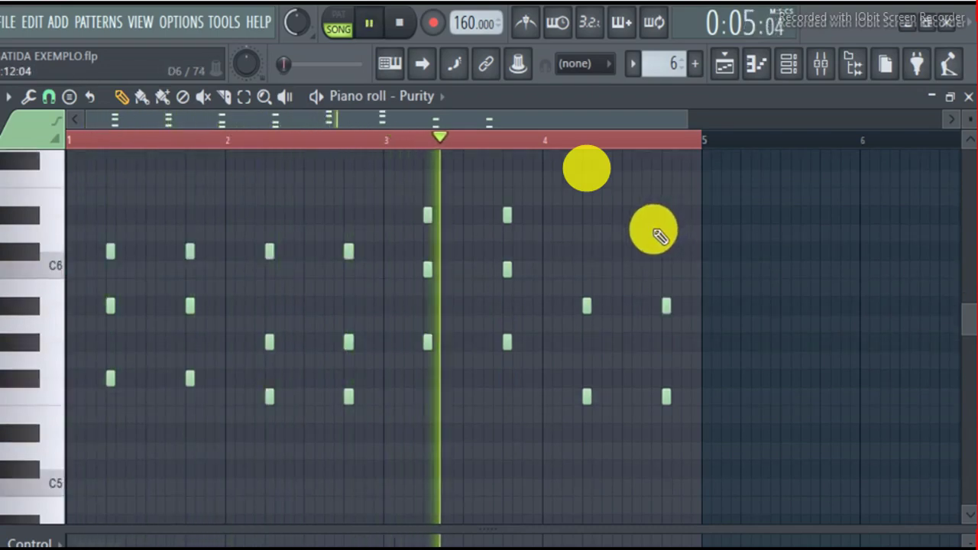
key("space")
left_click(588, 251)
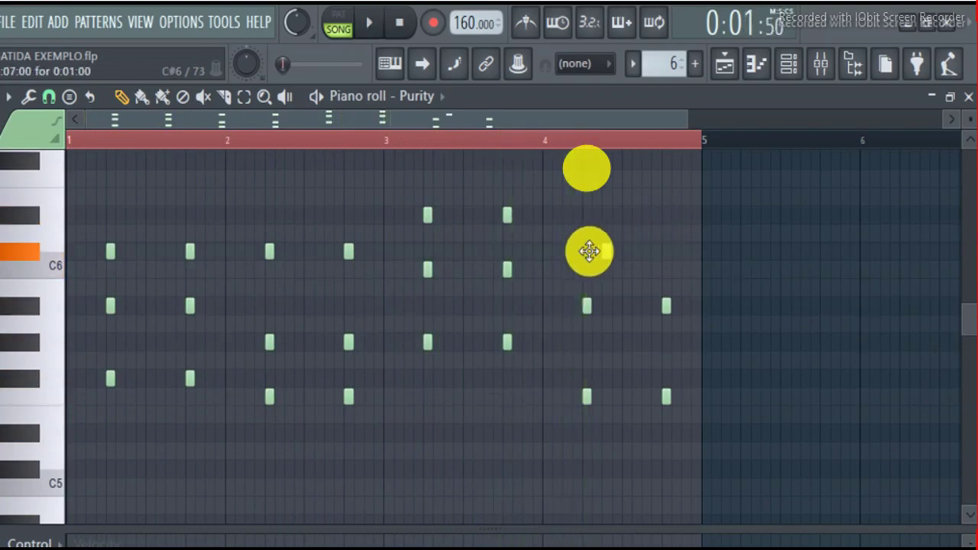
left_click(664, 252)
key("space")
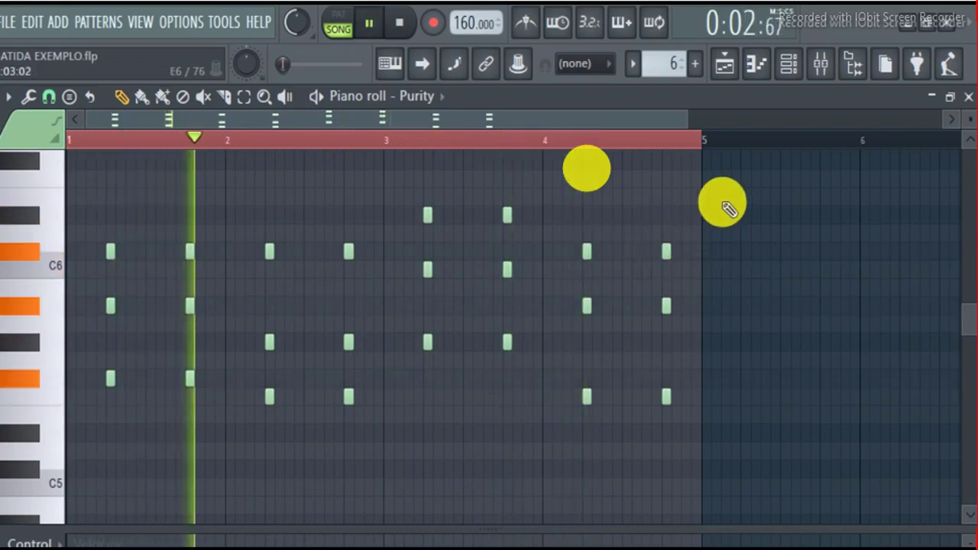
key("space")
- Load the Acoustic Piano preset in Purity and set its channel 1 reverb to 0.0
left_click(790, 69)
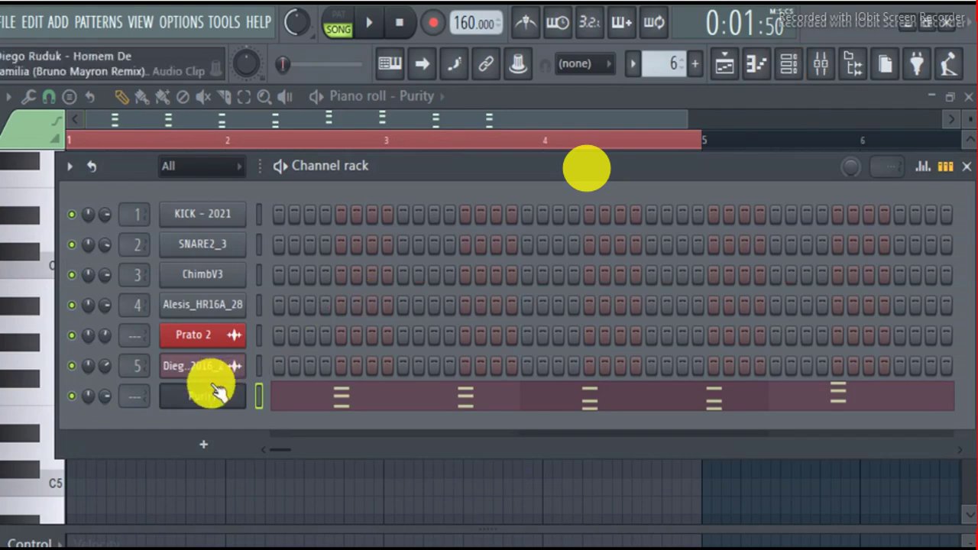
left_click(213, 406)
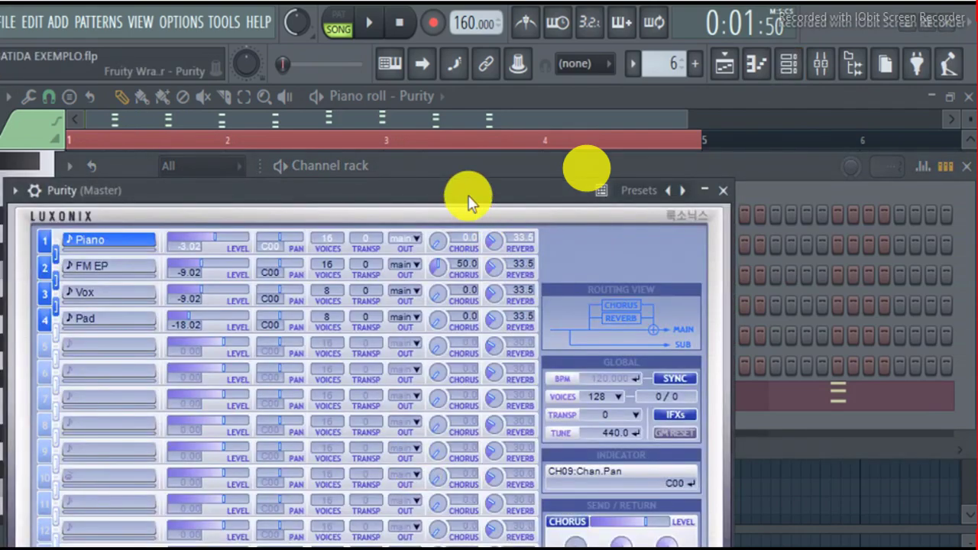
left_click_drag(468, 196, 472, 89)
left_click(466, 545)
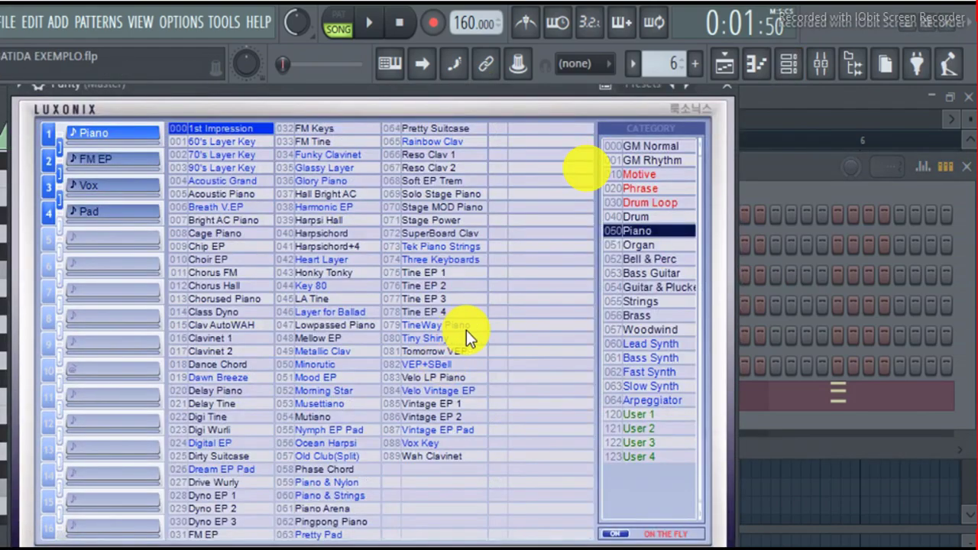
left_click(586, 169)
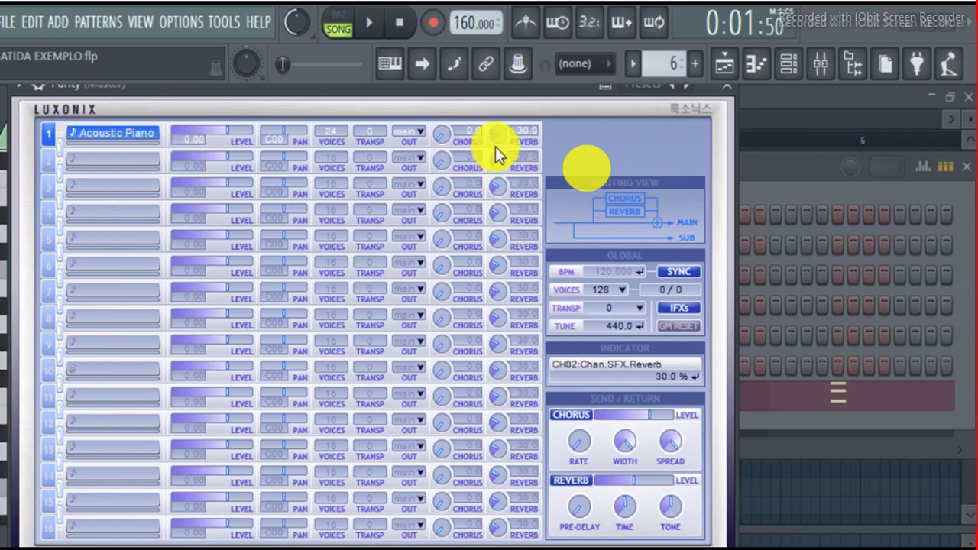
left_click_drag(493, 136, 495, 222)
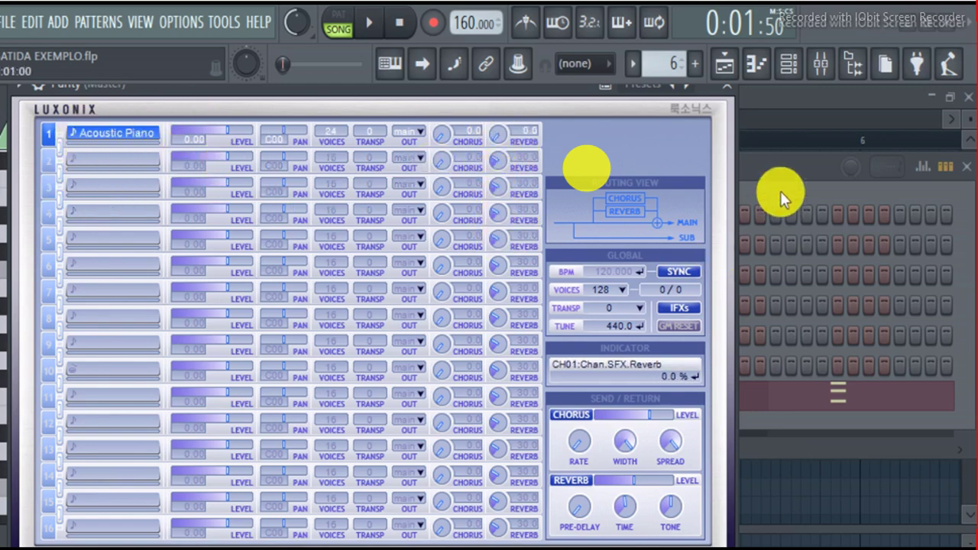
left_click(779, 167)
left_click(772, 97)
- Play the loop and unmute Track 2 in the playlist to hear the piano with the Pattern 1 drums
key("space")
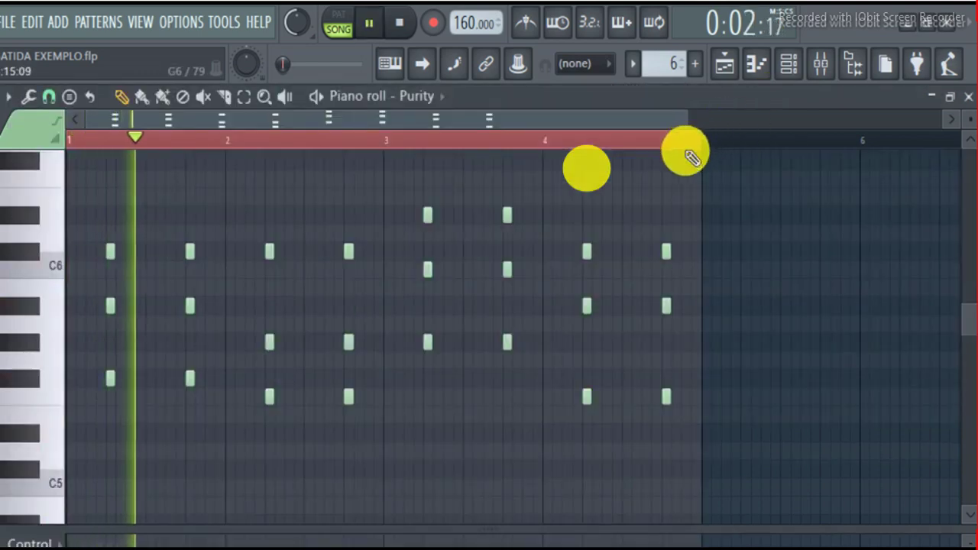
left_click(799, 74)
left_click(799, 74)
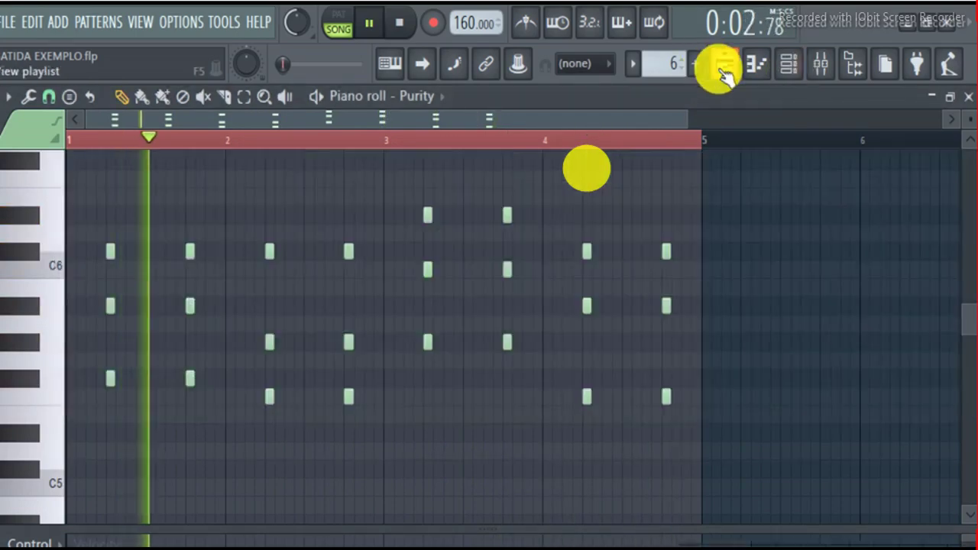
left_click(722, 68)
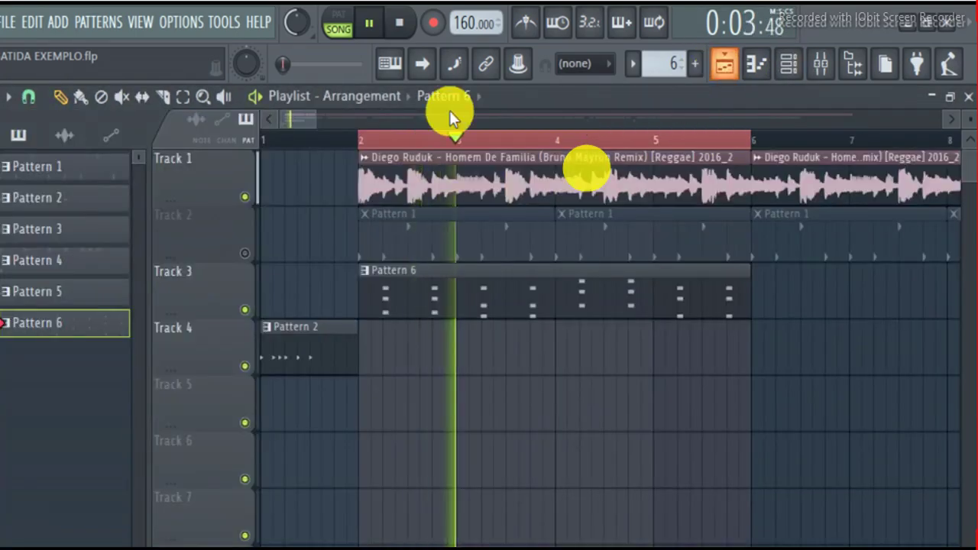
left_click(246, 253)
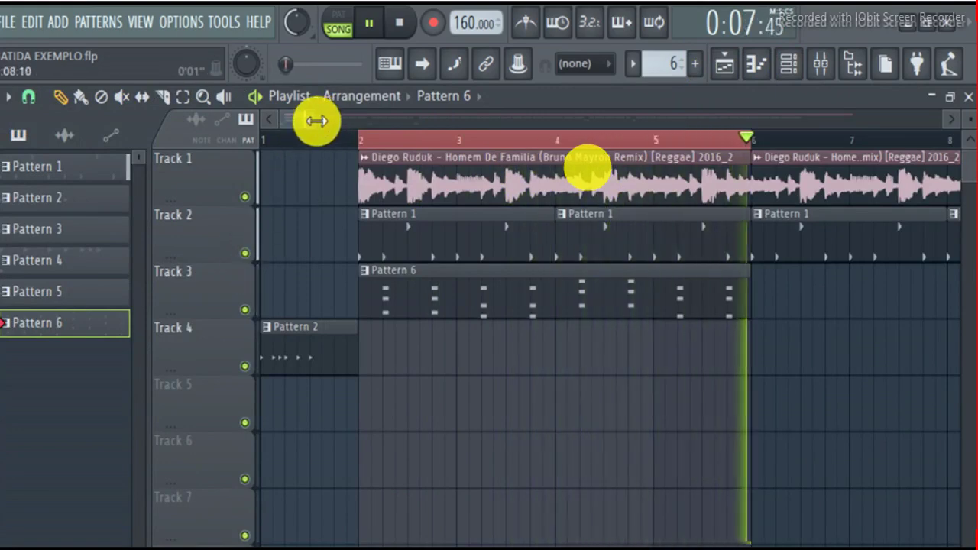
left_click_drag(317, 119, 338, 115)
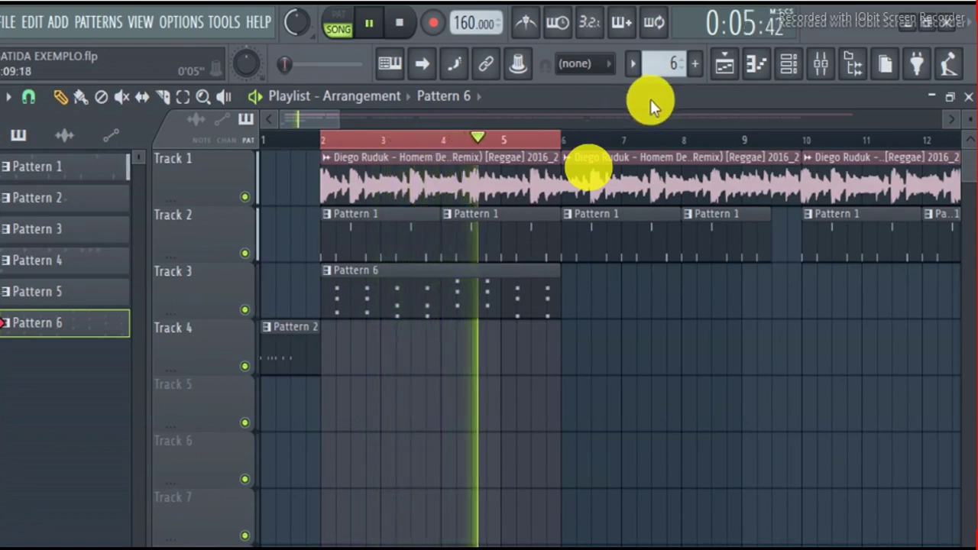
key("space")
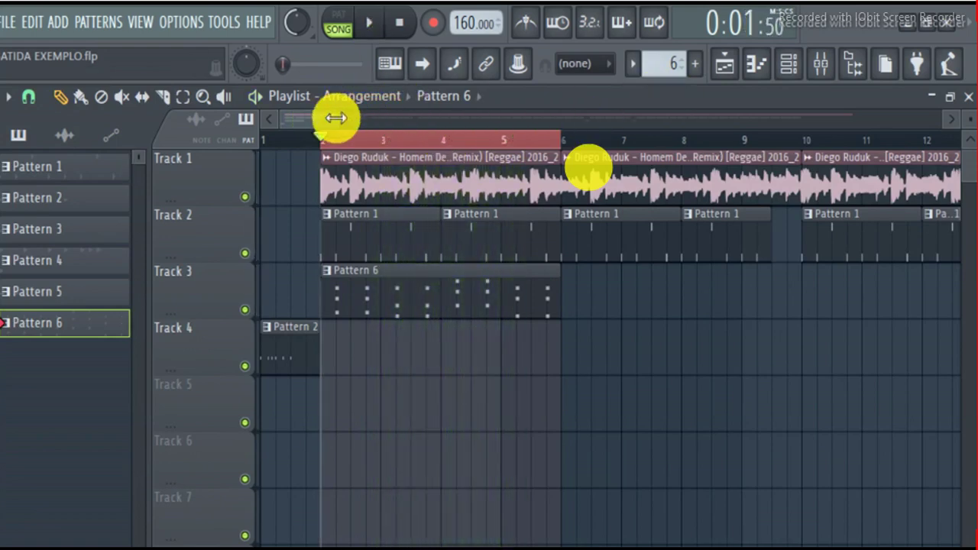
- Delete all the audio and Pattern 1 clips from bar 6 onward on Tracks 1 and 2
left_click_drag(337, 118, 884, 118)
left_click_drag(933, 150, 321, 378)
key("Delete")
left_click_drag(946, 121, 611, 122)
right_click(624, 189)
right_click(584, 233)
right_click(659, 237)
right_click(794, 252)
- Compare the four-bar loop with the reference audio on Track 1 playing and muted, leaving Track 1 unmuted
key("space")
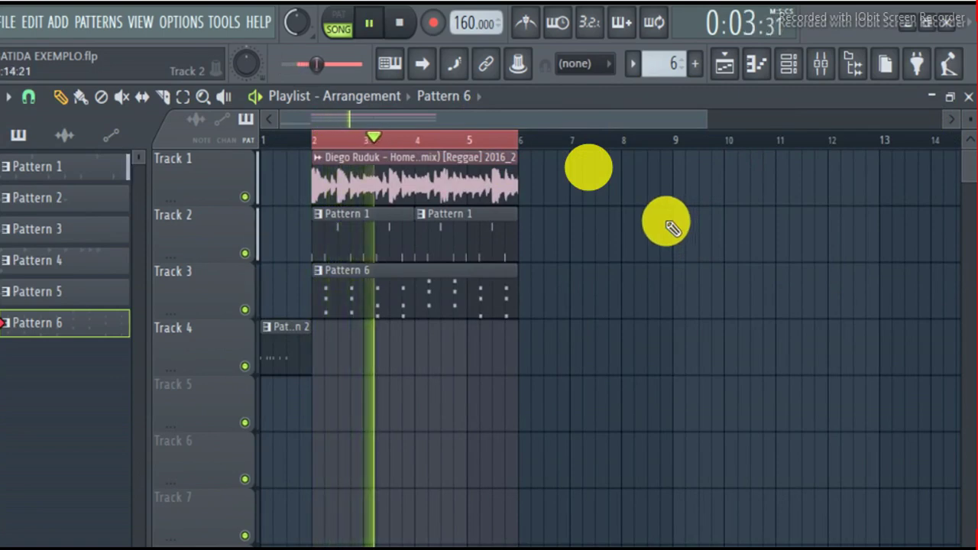
left_click(244, 196)
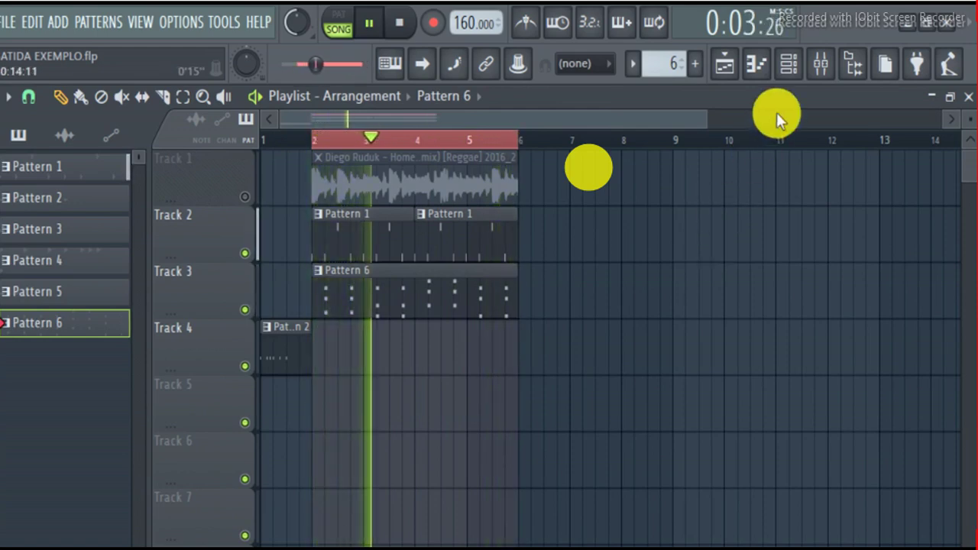
key("space")
left_click(245, 198)
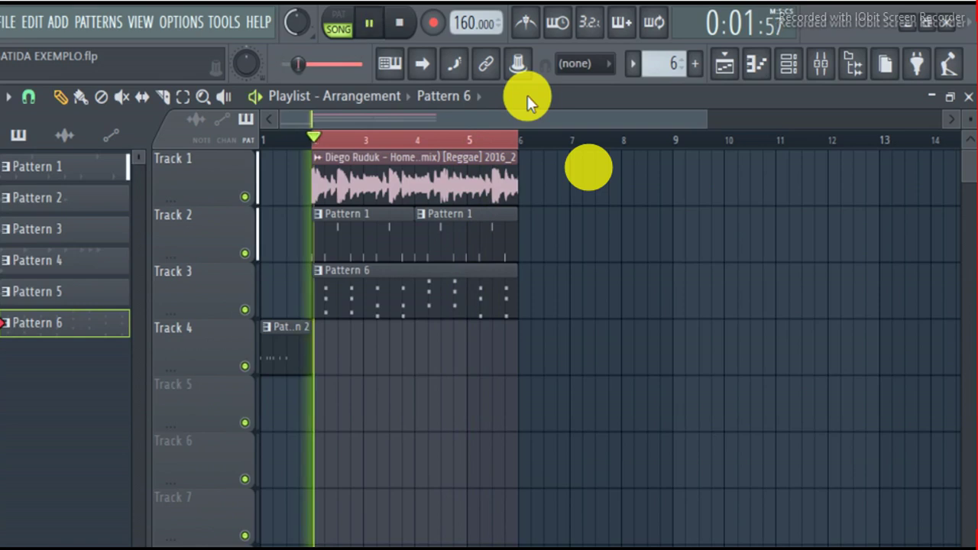
key("space")
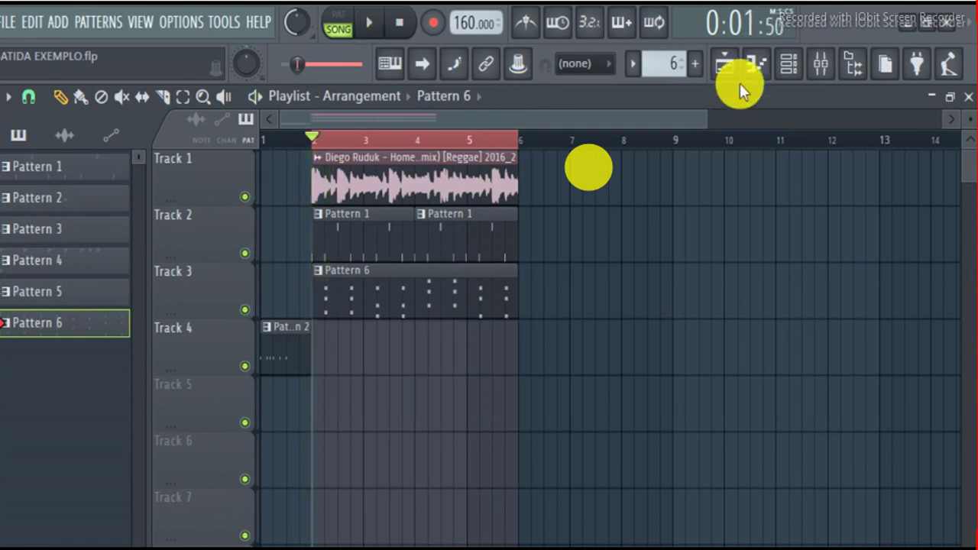
left_click(798, 68)
left_click(798, 68)
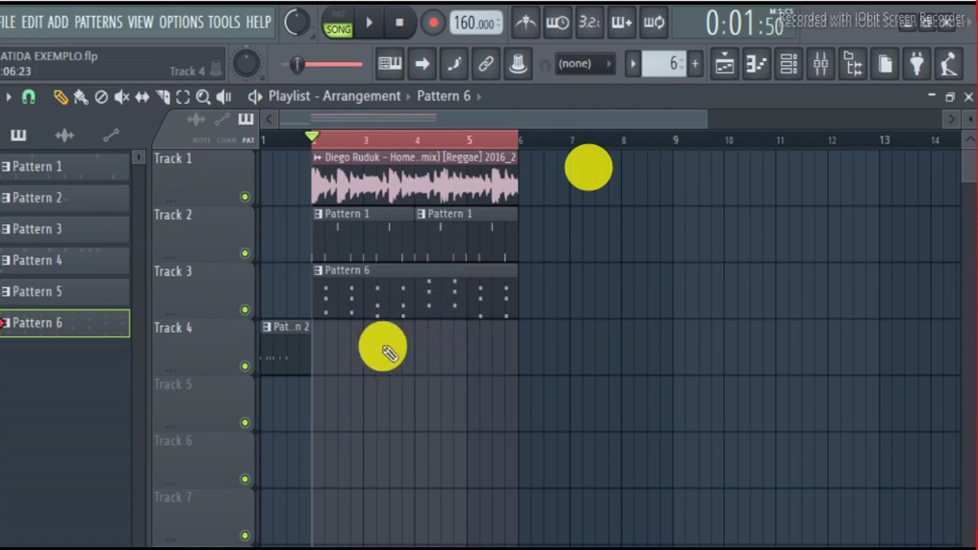
left_click(492, 350)
left_click_drag(666, 359, 574, 372)
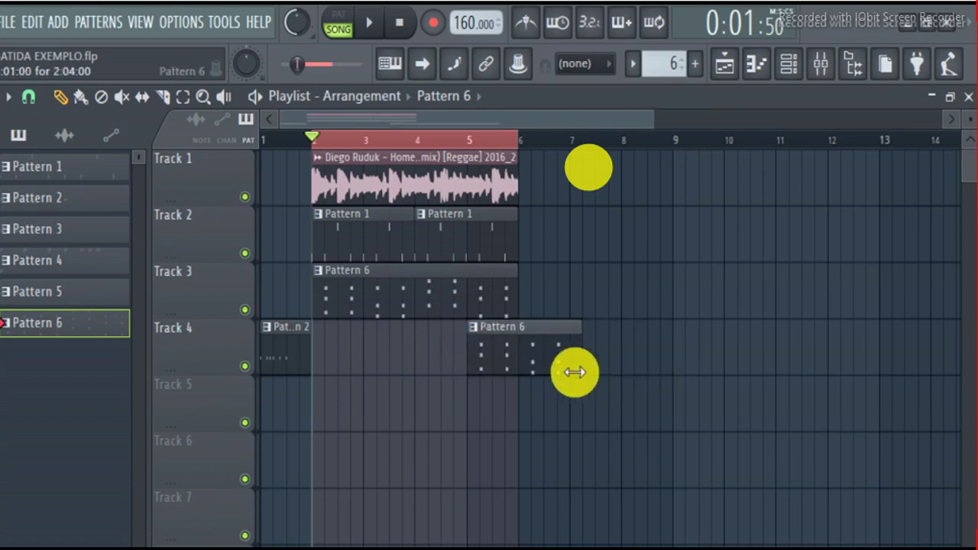
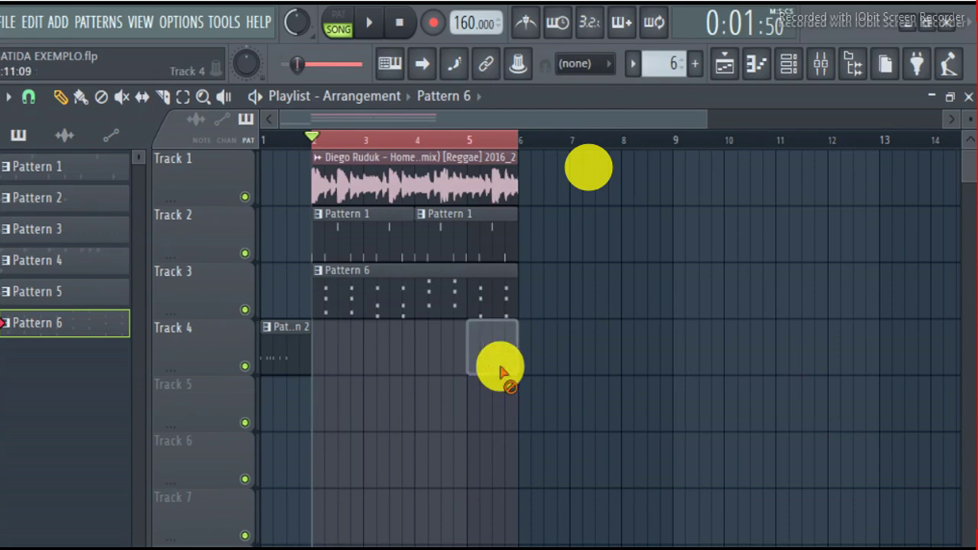
- Add the Classic 80 bass from the Packs instrument library to the channel rack as a new channel
left_click(802, 71)
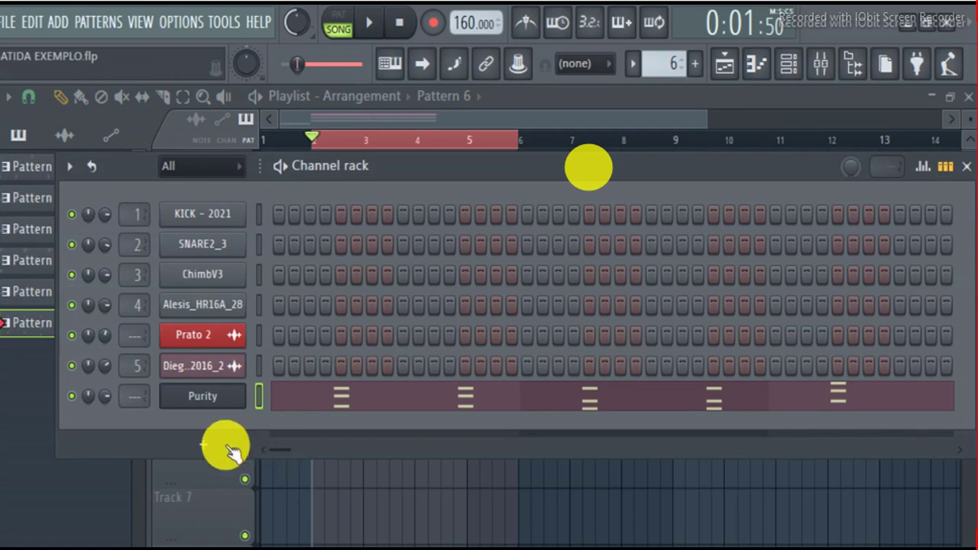
left_click(229, 455)
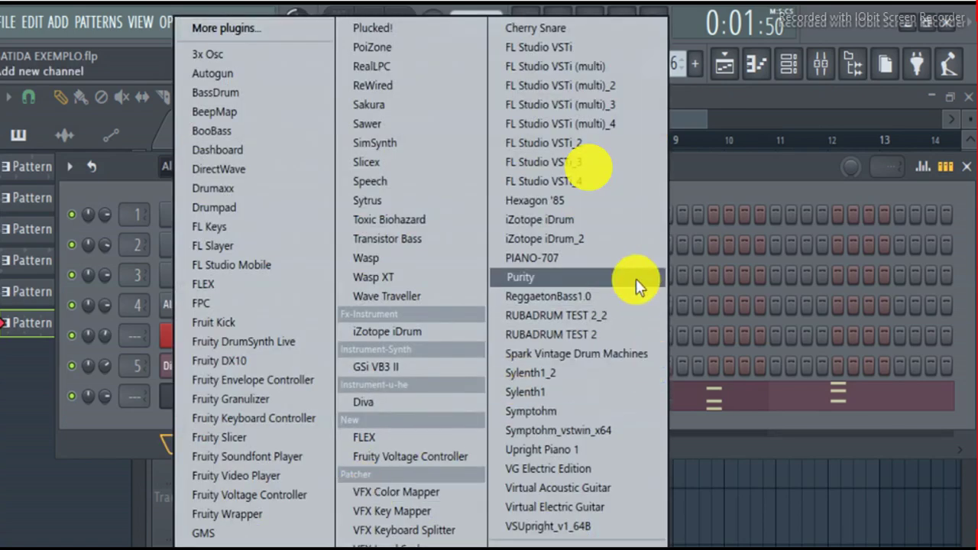
left_click(834, 430)
left_click_drag(39, 407, 212, 443)
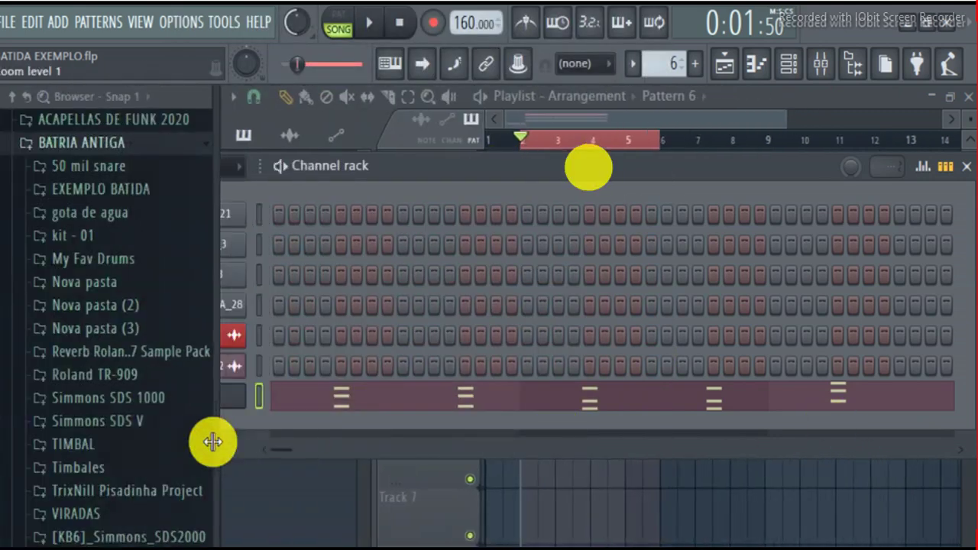
left_click(13, 96)
scroll(82, 375, "down", 1)
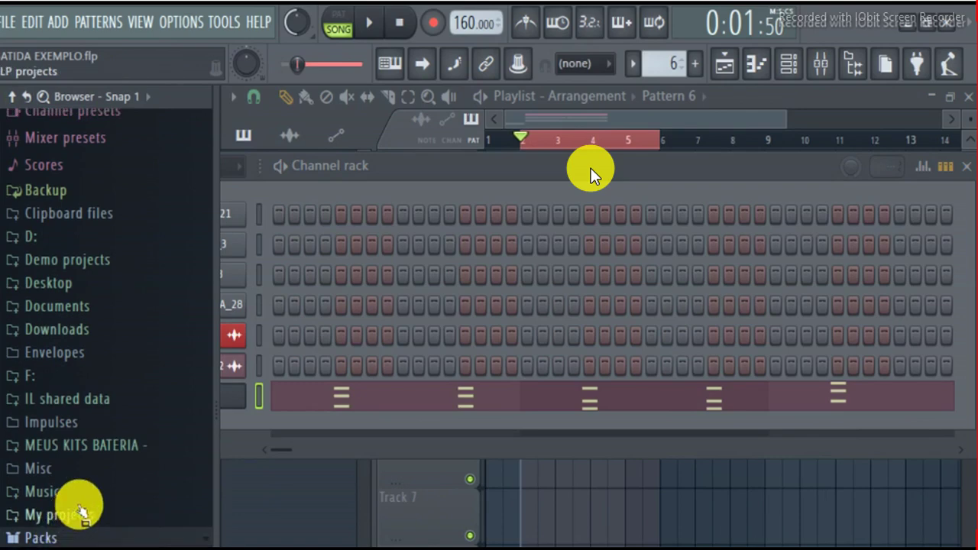
left_click(80, 537)
left_click(99, 401)
left_click(98, 423)
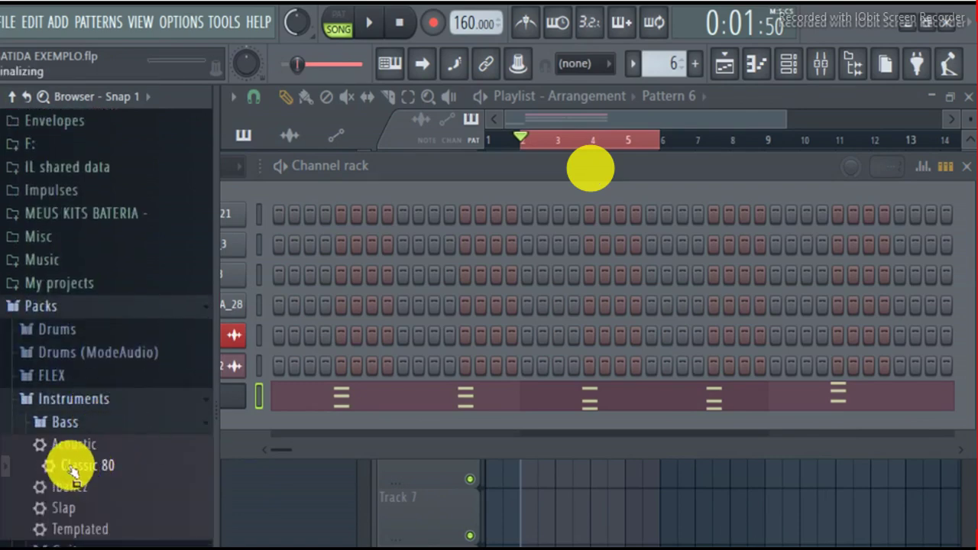
left_click_drag(441, 449, 398, 431)
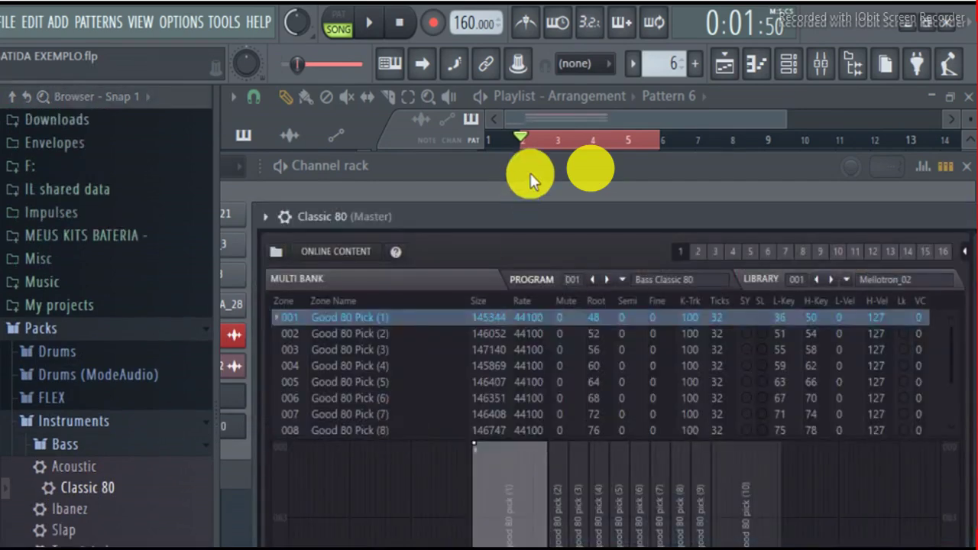
- Return to the channel rack and open Purity's Pattern 6 chords in the piano roll
left_click(531, 177)
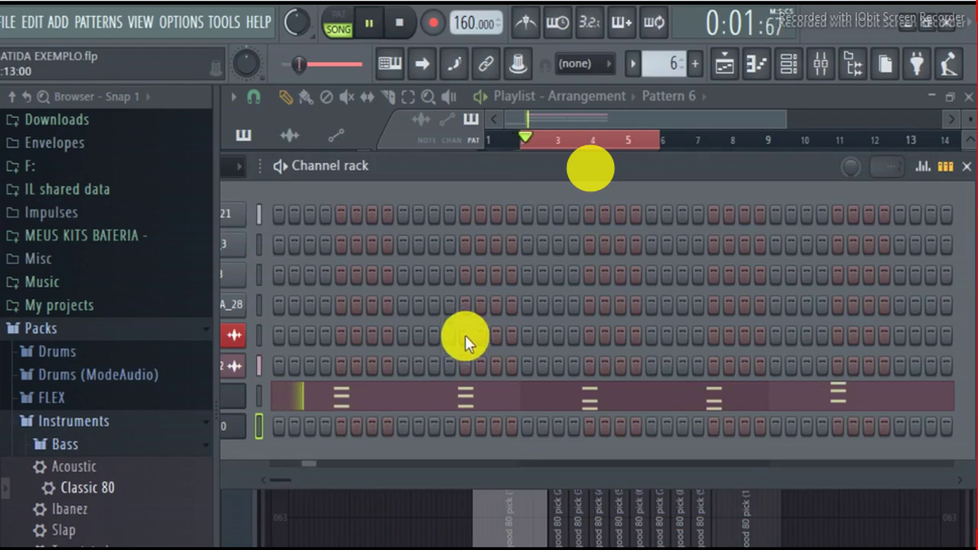
left_click(424, 398)
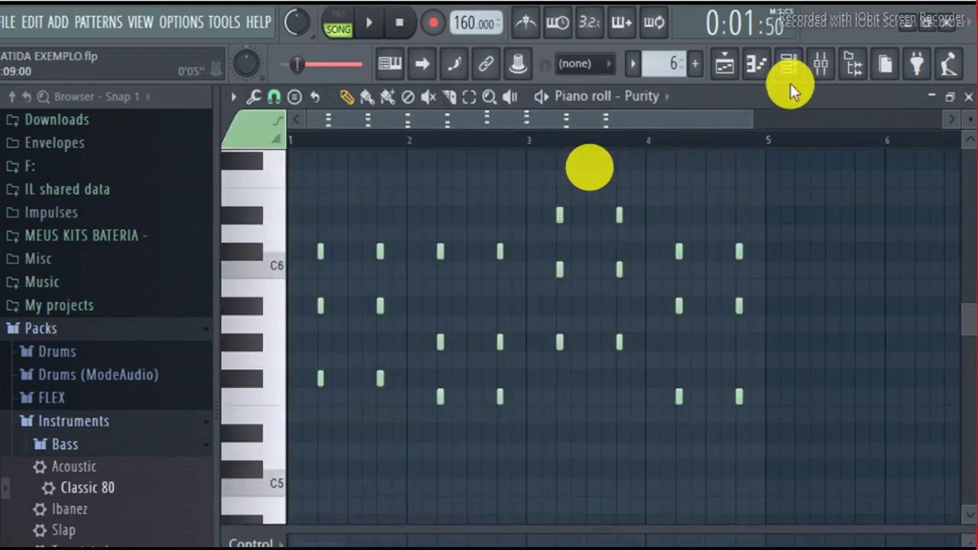
- Open the Classic 80 bass channel of Pattern 6 in the piano roll, with the Purity chords as ghost notes
left_click(789, 68)
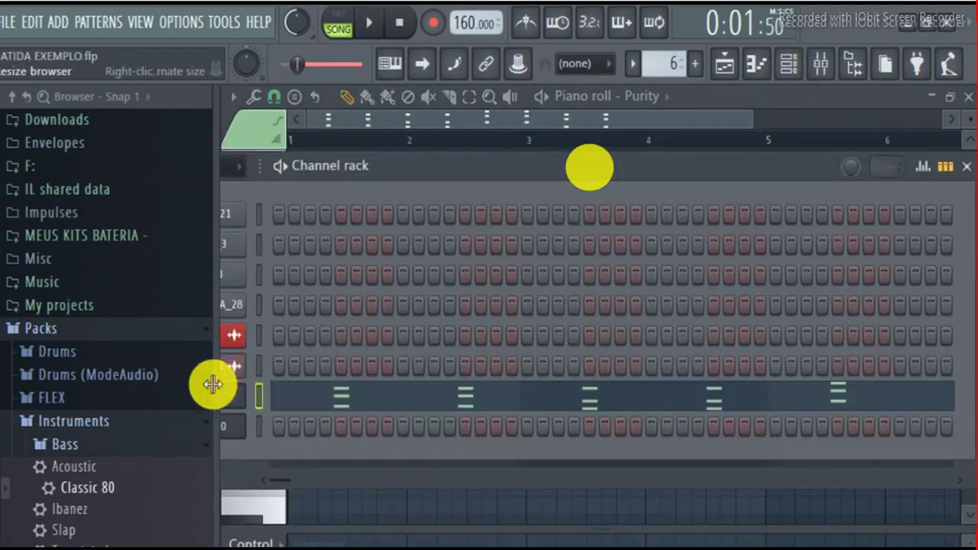
right_click(225, 422)
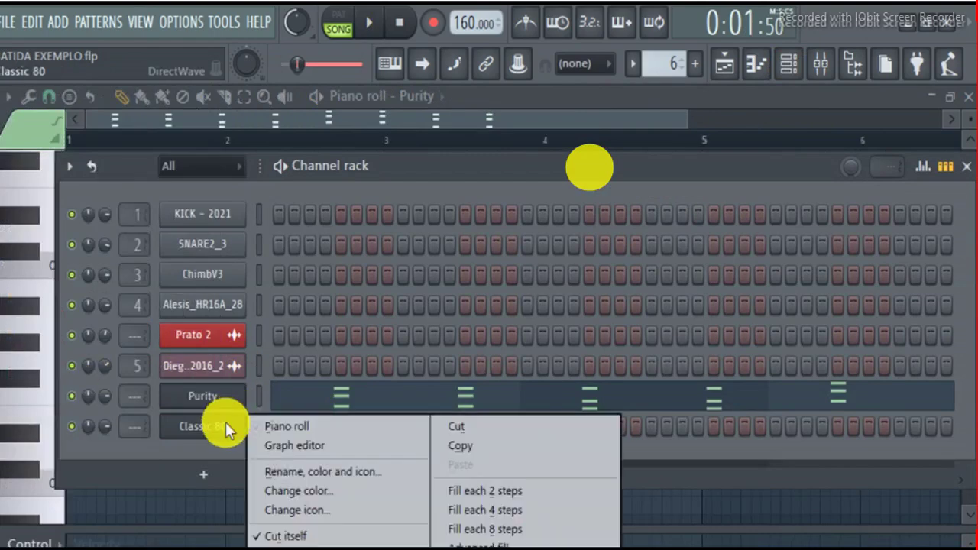
left_click(319, 425)
key("space")
left_click_drag(816, 200, 57, 472)
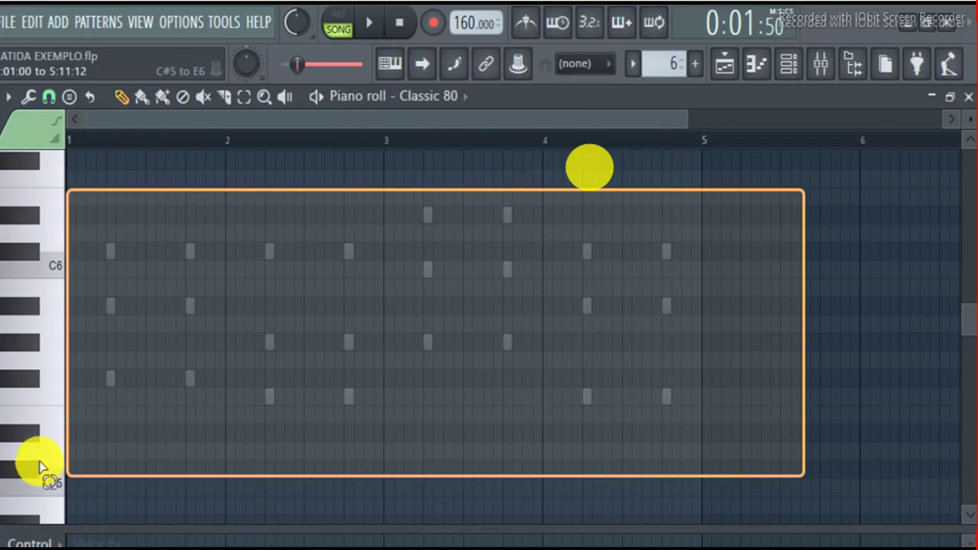
left_click_drag(40, 462, 40, 456)
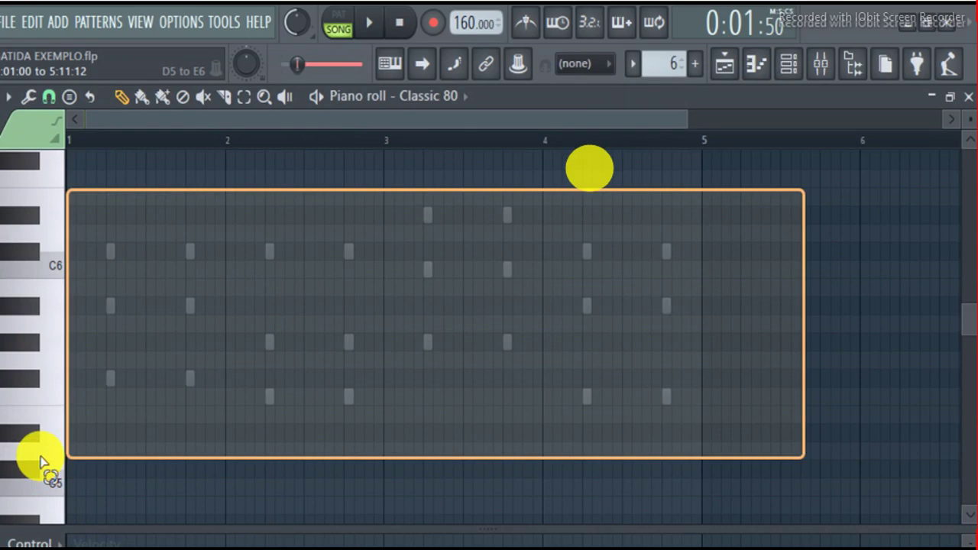
left_click_drag(41, 462, 62, 443)
- Place an F#5 bass note about three steps long at the start of bar 1 and audition it
right_click(122, 388)
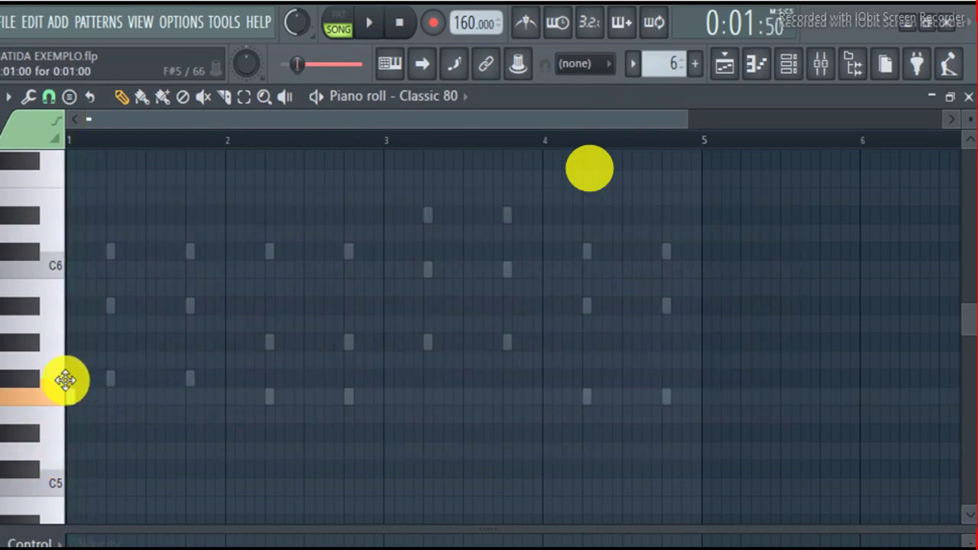
key("space")
key("space")
left_click_drag(77, 375, 104, 374)
key("space")
key("space")
key("space")
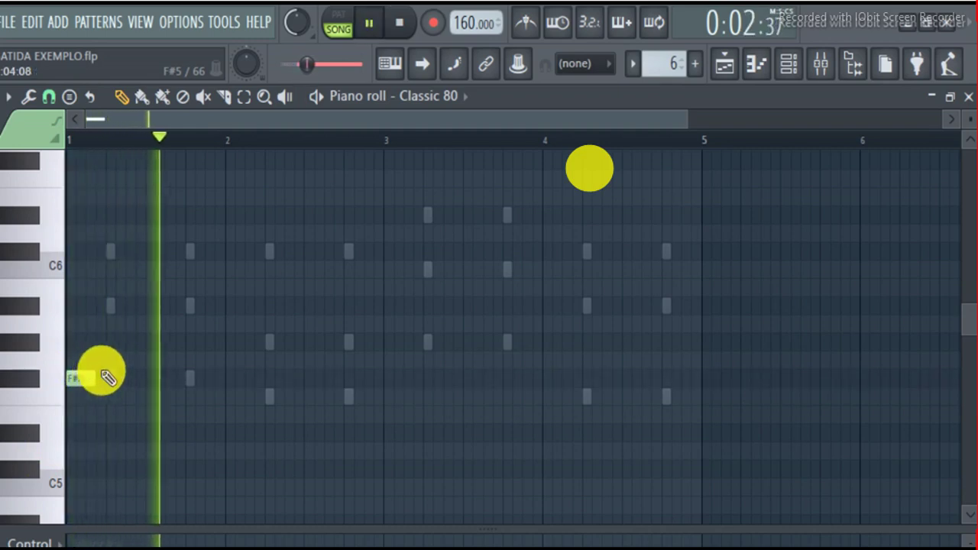
key("space")
key("space")
- Add three-step bass notes A#5 at step 9 and F#5 at step 13 of bar 1, removing the stray A5
left_click(153, 321)
key("space")
left_click_drag(152, 323, 153, 315)
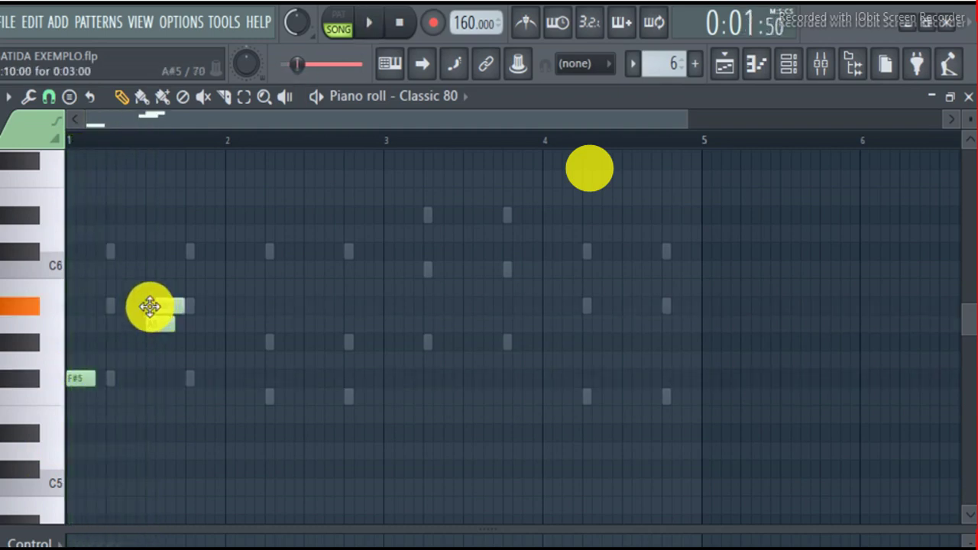
right_click(168, 327)
key("space")
left_click(145, 316)
key("space")
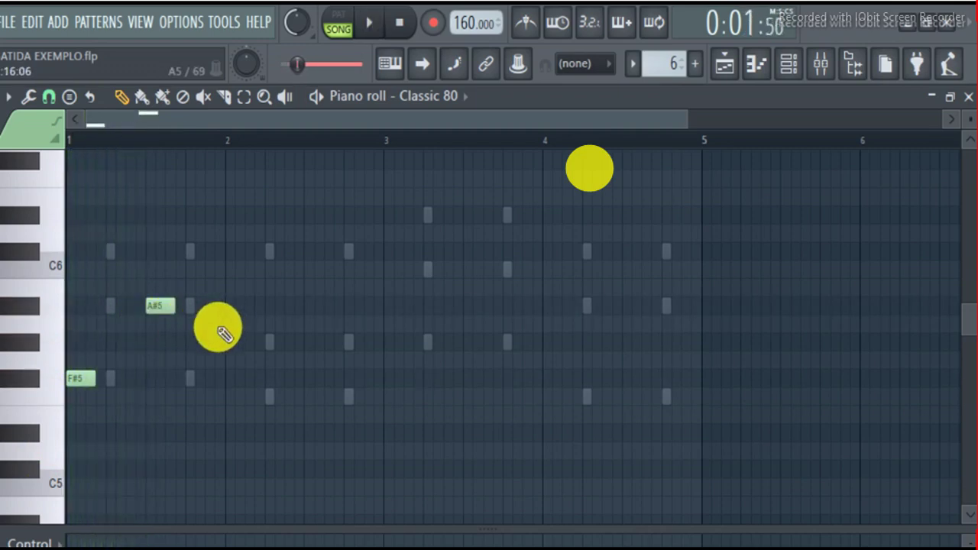
key("space")
left_click(194, 380)
key("space")
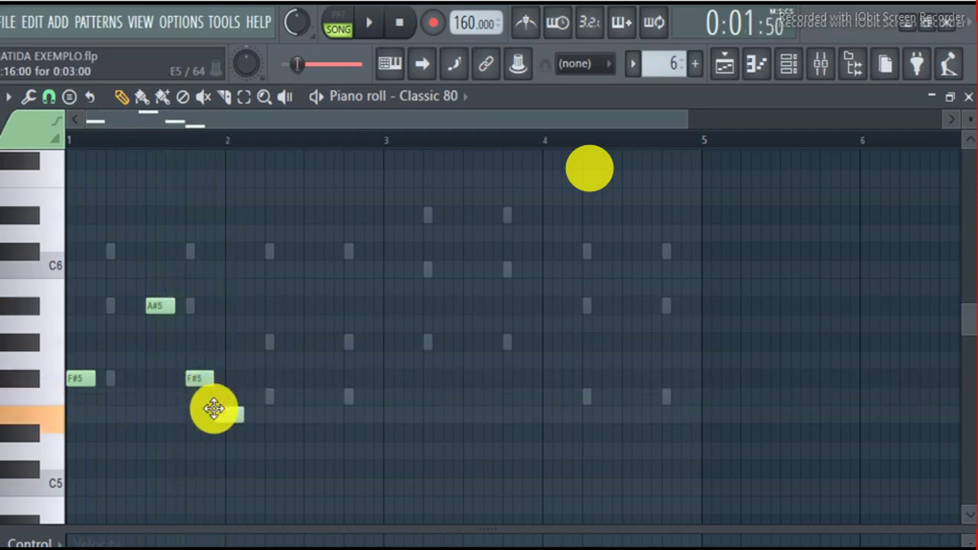
- Try a three-step F5 bass note at the start of bar 2 against the loop
key("space")
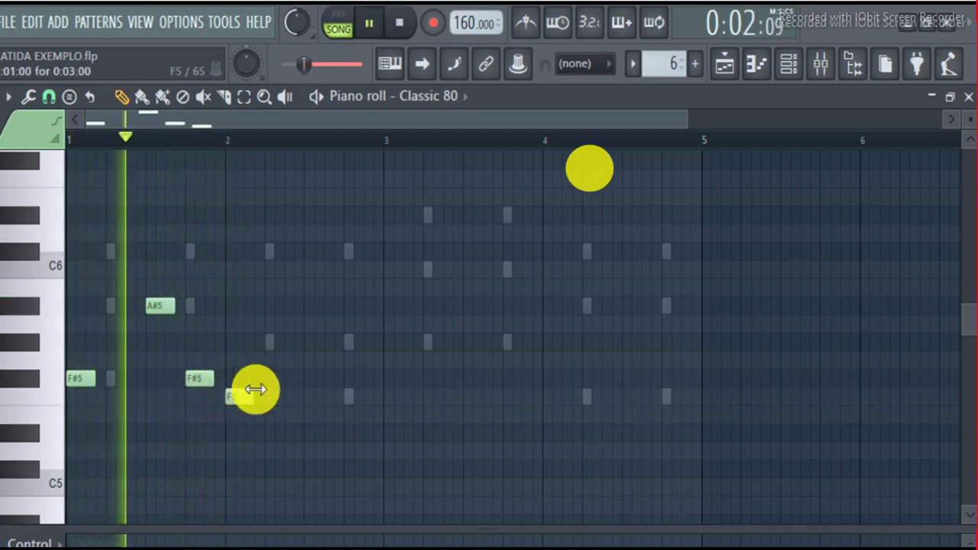
key("space")
right_click(231, 397)
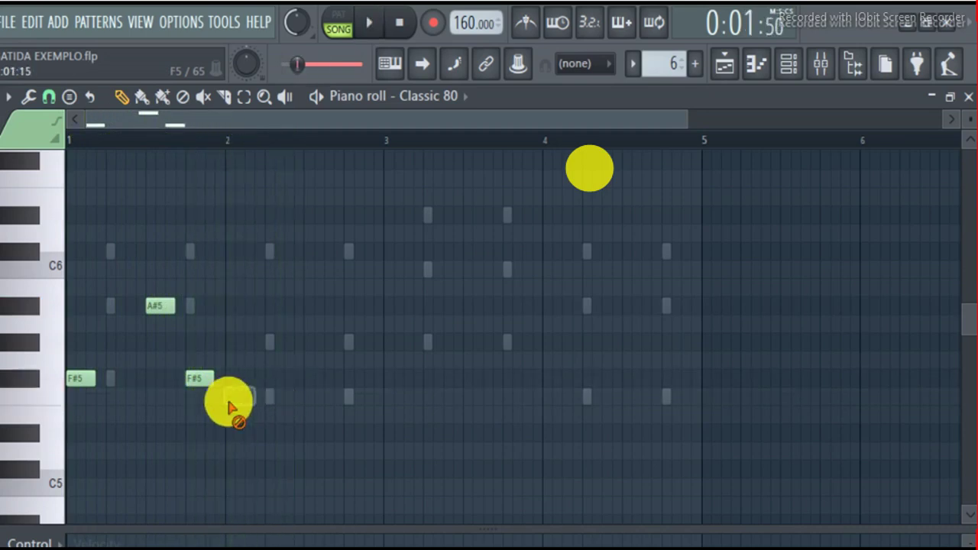
key("space")
scroll(294, 451, "down", 2)
key("space")
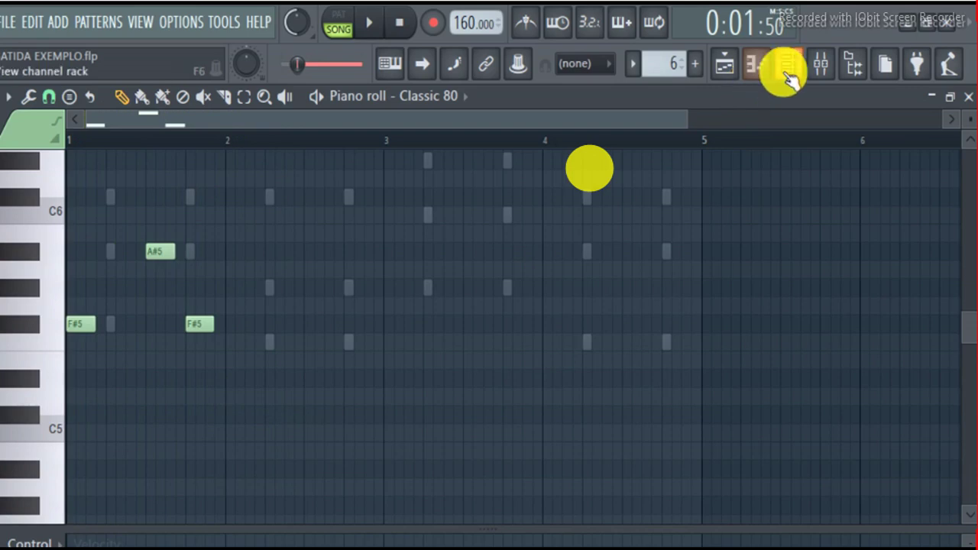
- Open the Purity notes in the piano roll and duplicate all the chords one octave lower at the same timing
left_click(791, 72)
left_click(461, 378)
scroll(616, 283, "up", 5)
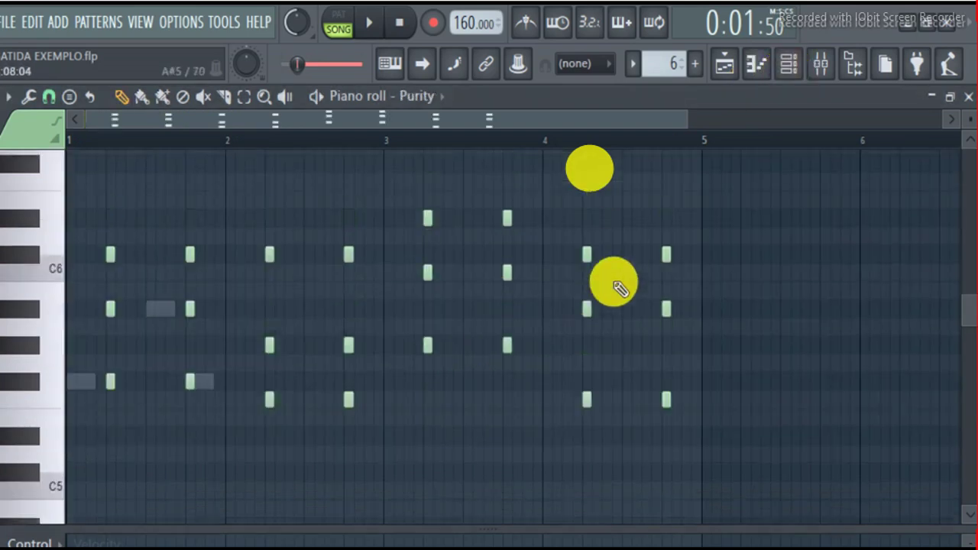
left_click_drag(727, 271, 72, 524)
scroll(234, 364, "down", 3)
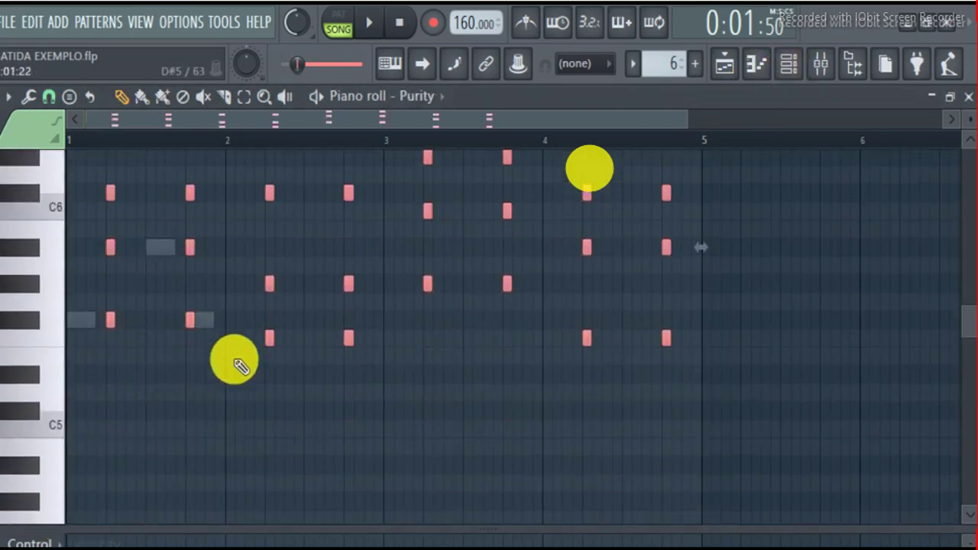
scroll(112, 421, "down", 6)
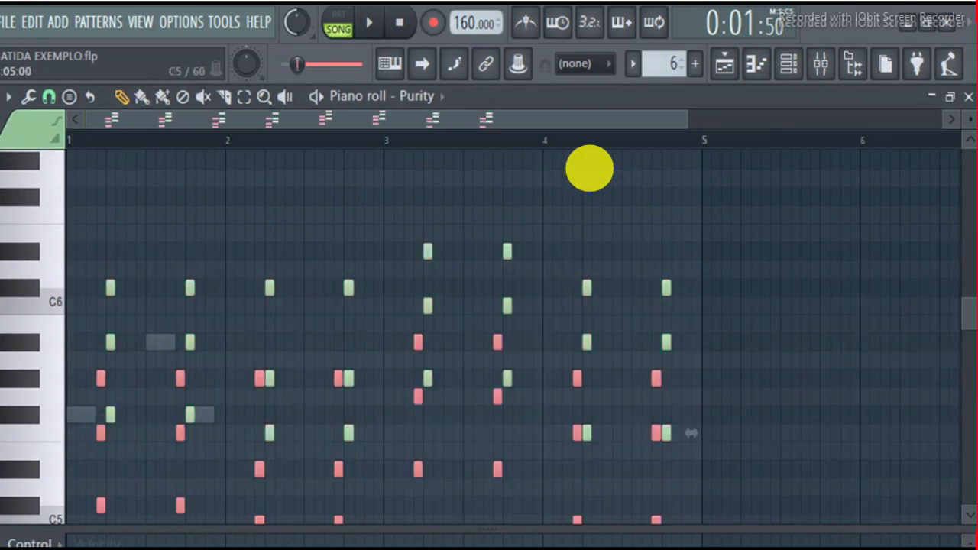
key("space")
left_click_drag(110, 441, 110, 403)
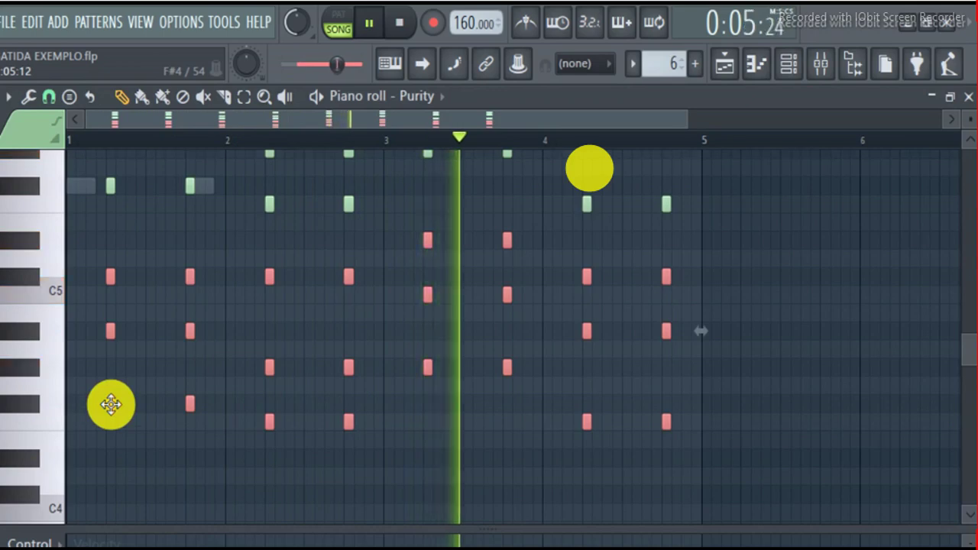
- Return to the Classic 80 channel's bass notes in the piano roll and stop playback
left_click(791, 69)
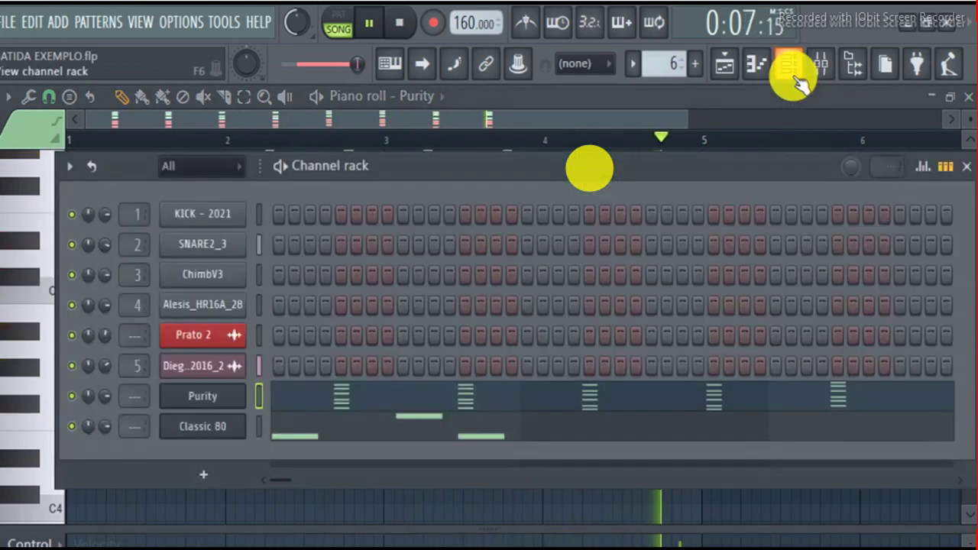
left_click(797, 77)
left_click(815, 76)
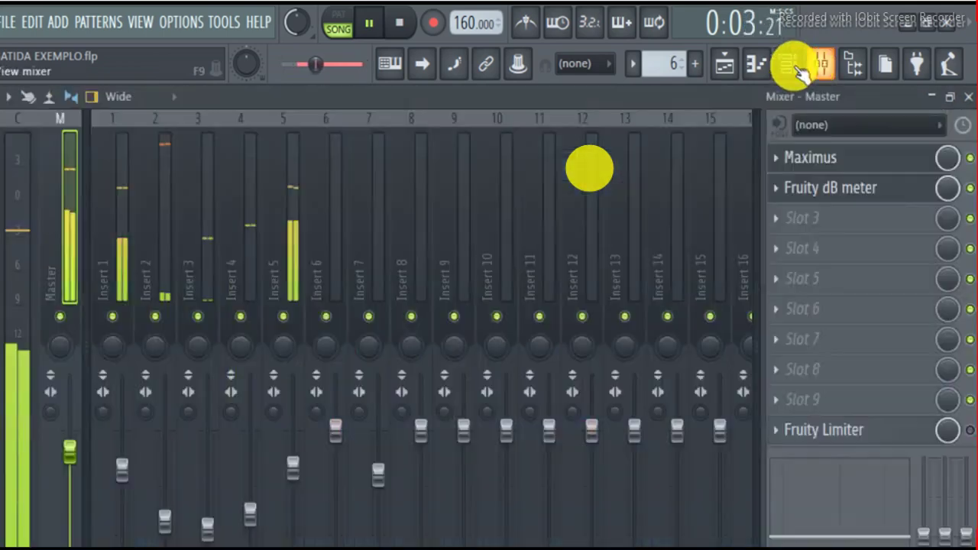
left_click(782, 70)
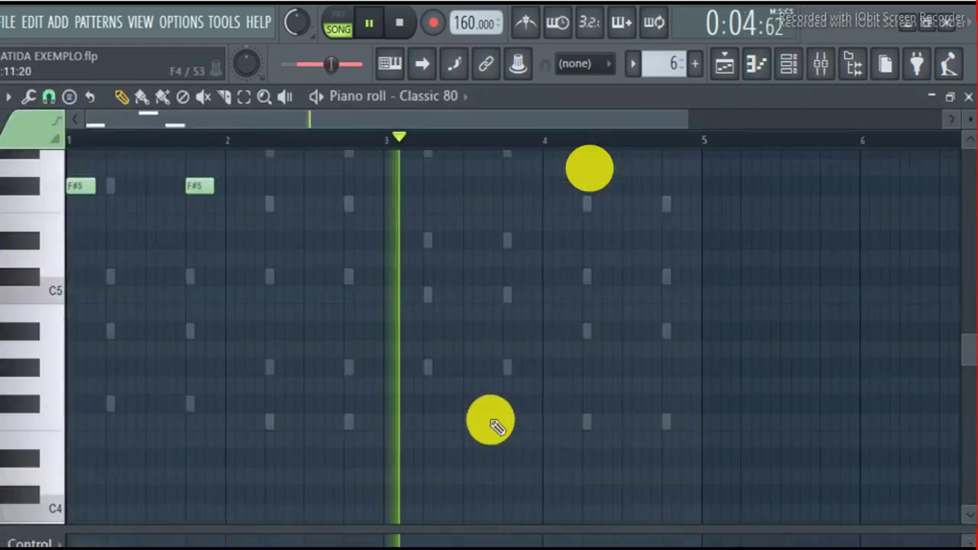
key("space")
scroll(498, 417, "up", 3)
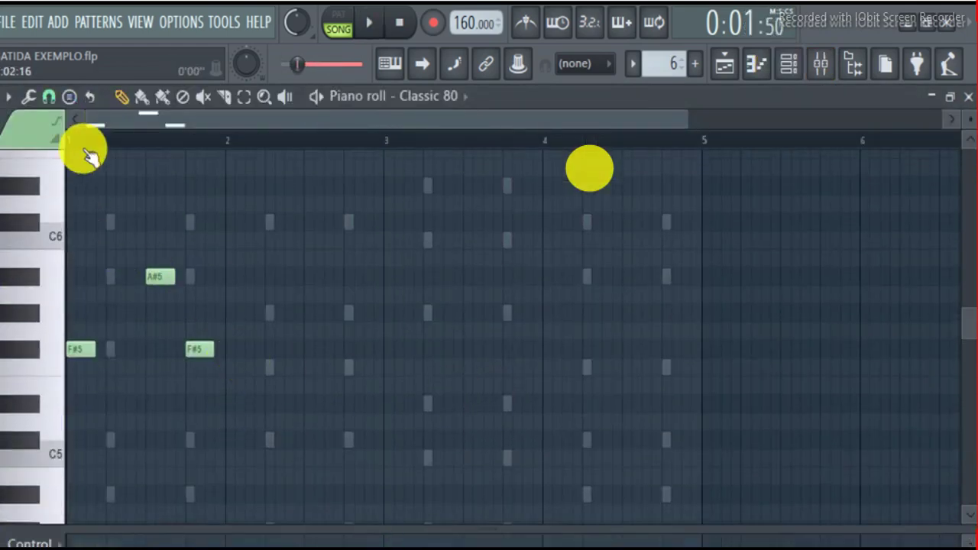
- Add three-step bass notes in bar 2: C#5 at the start, G#5 at step 9 and F5 at step 13
key("space")
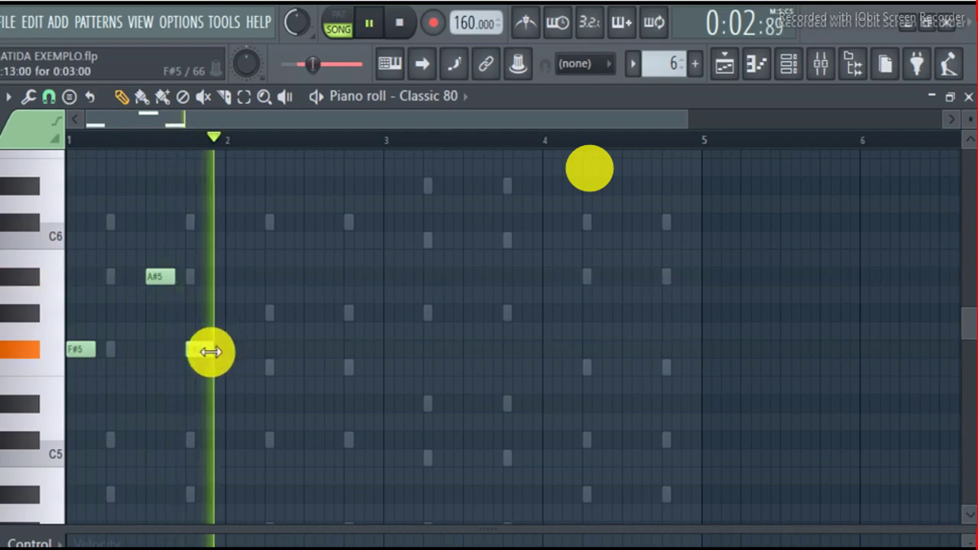
left_click_drag(229, 393, 231, 451)
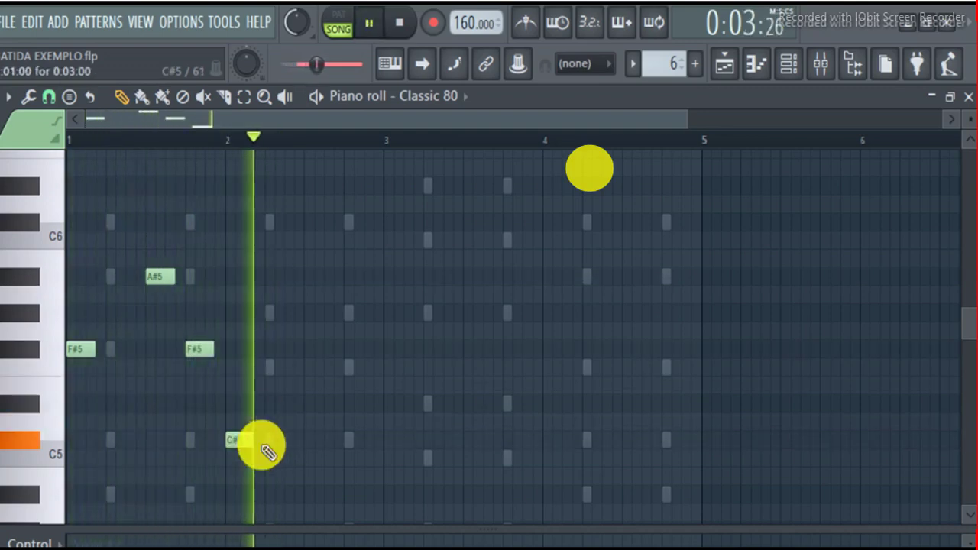
key("space")
key("space")
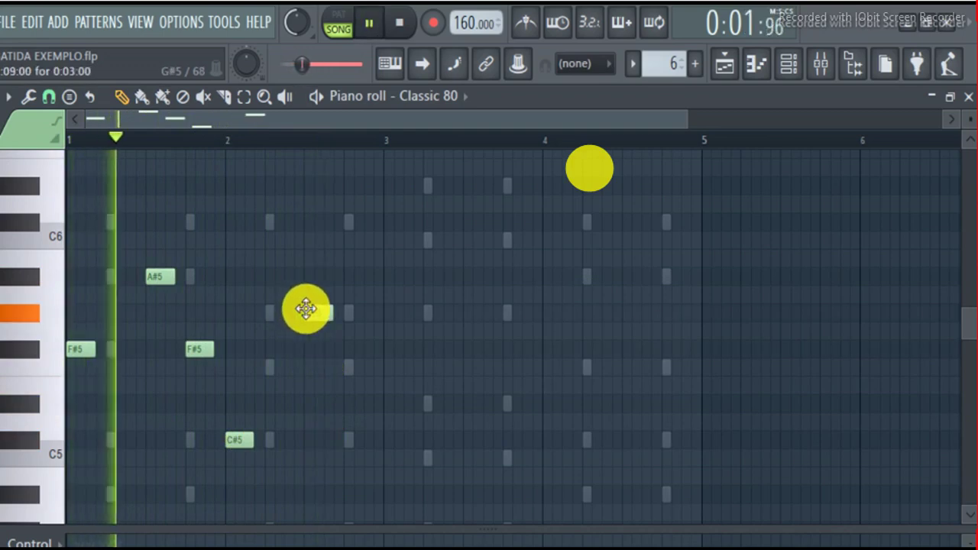
left_click(305, 312)
left_click(349, 366)
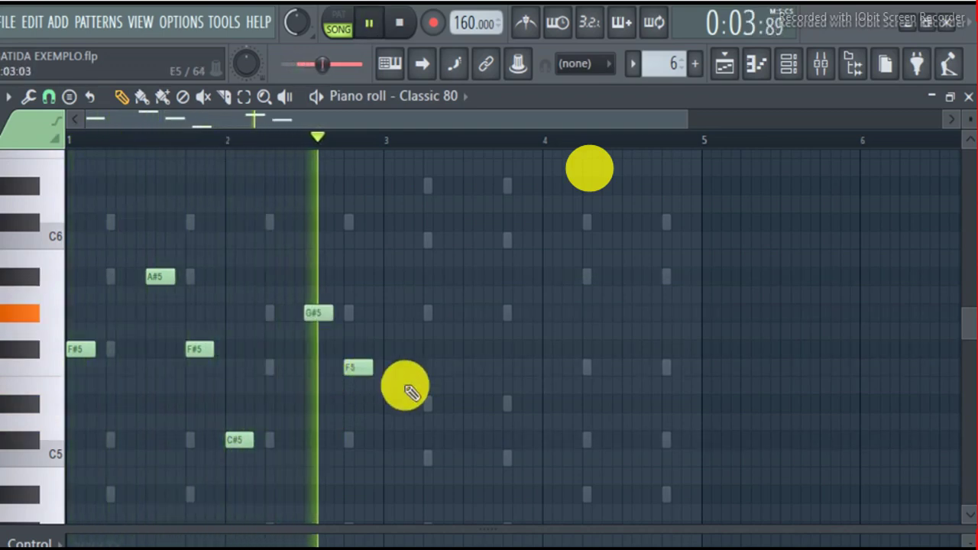
- Add three-step bass notes in bar 3: G#5 at the start and D#6 at step 9, auditioning them
key("space")
key("space")
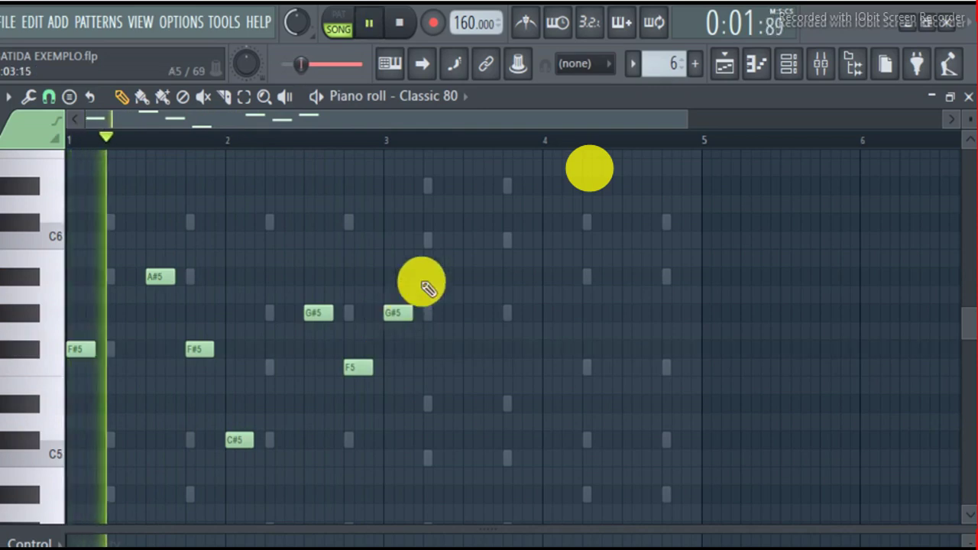
left_click_drag(687, 123, 717, 121)
scroll(646, 271, "down", 3)
scroll(626, 298, "up", 2)
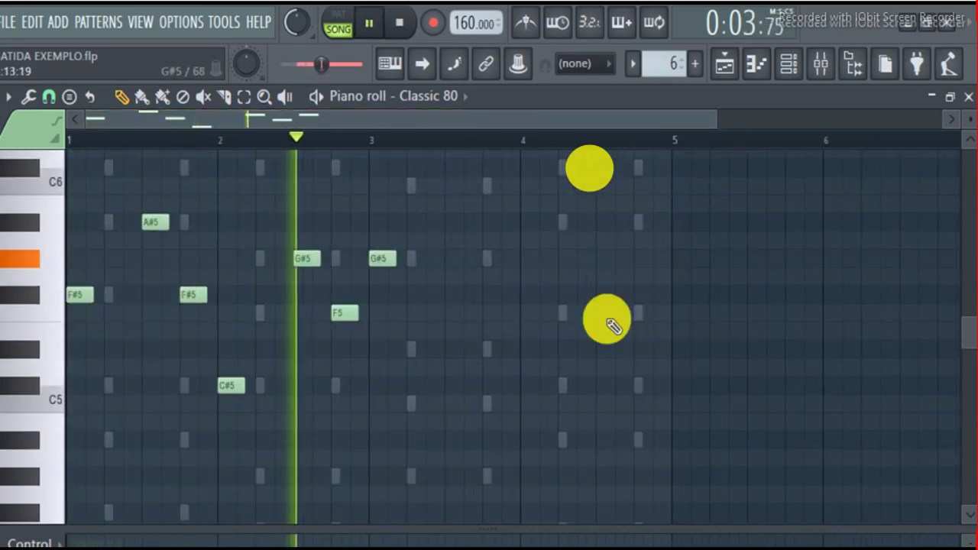
key("space")
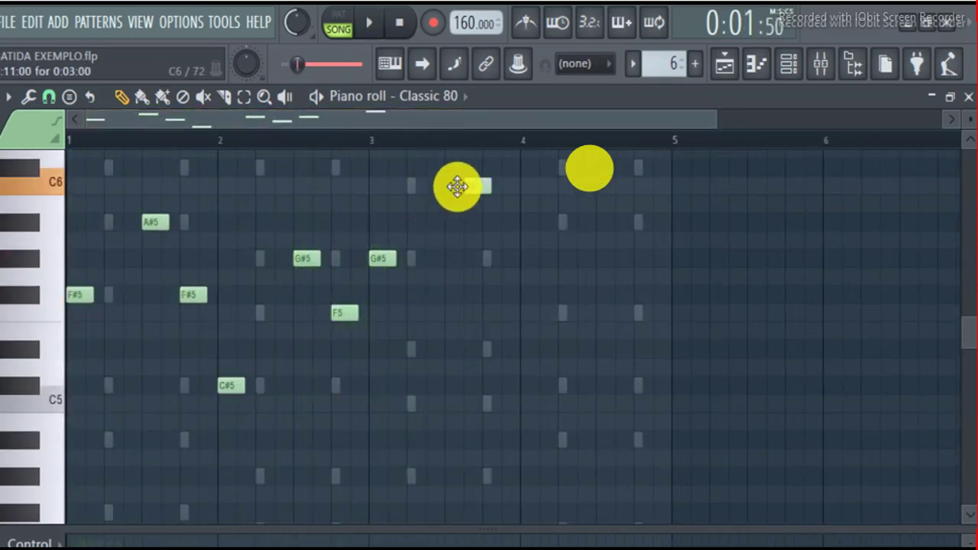
scroll(449, 252, "up", 3)
left_click_drag(442, 235, 443, 237)
key("space")
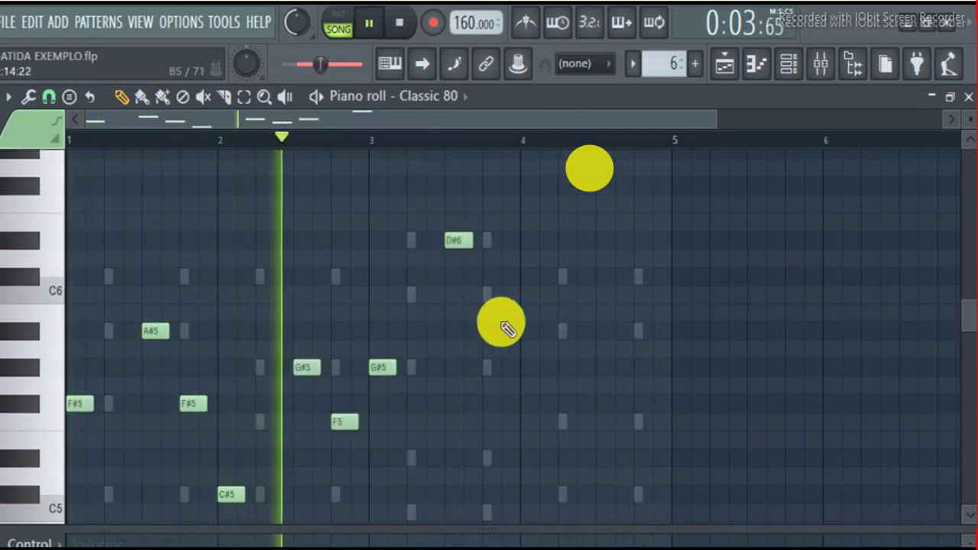
- Add three-step bass notes C6 at step 13 of bar 3 and A#5 at the start of bar 4, then audition them
key("space")
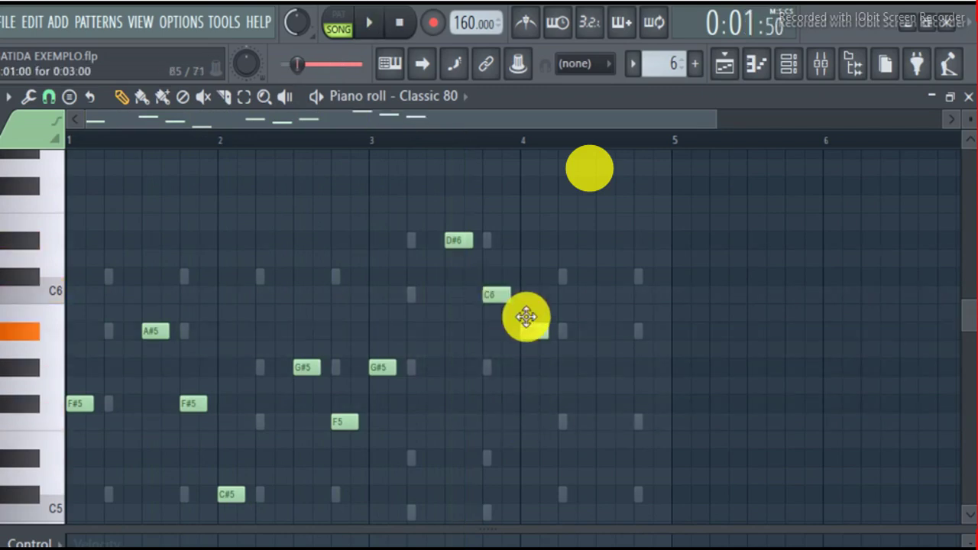
key("space")
scroll(652, 279, "down", 4)
scroll(652, 278, "up", 1)
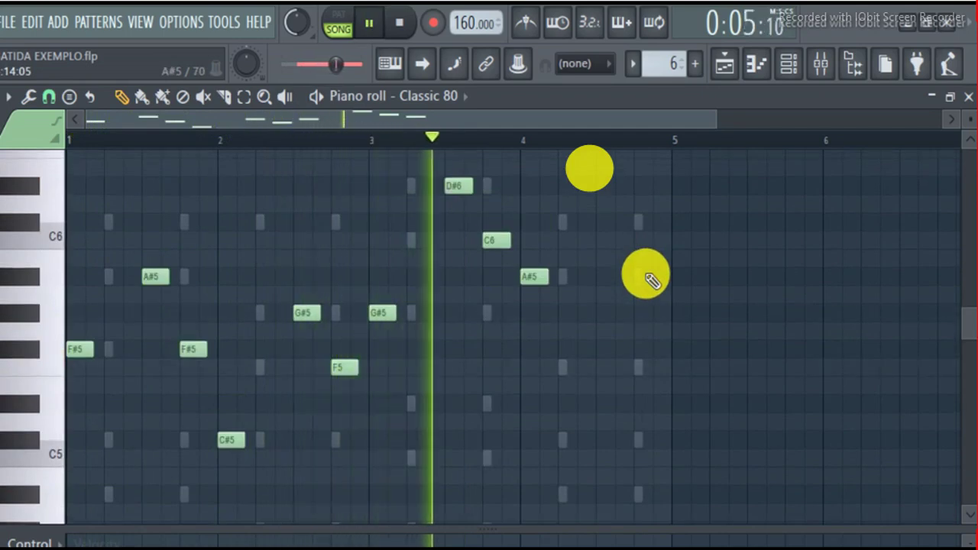
key("space")
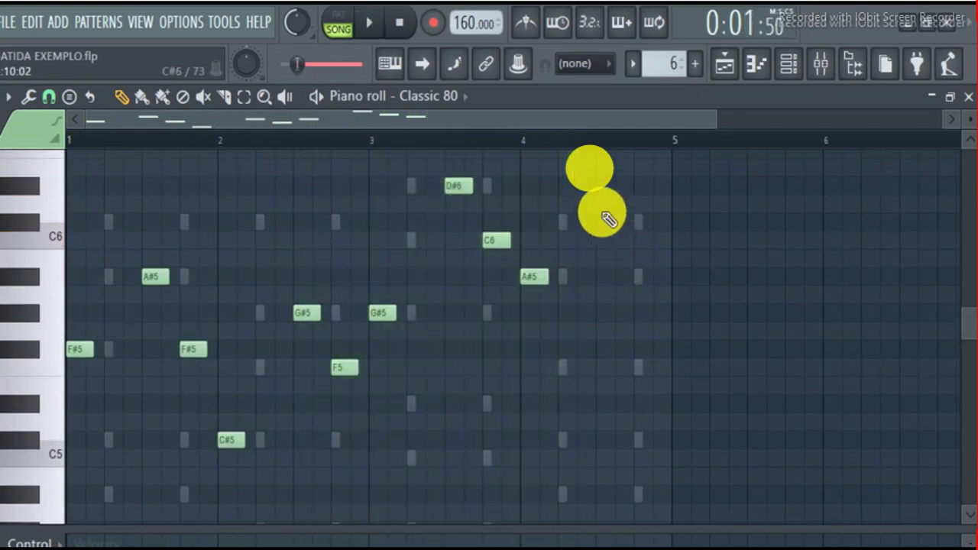
- Add three-step bass notes C#5 at step 9 and F5 at step 13 of bar 4, then play the loop
left_click_drag(604, 189, 605, 362)
key("space")
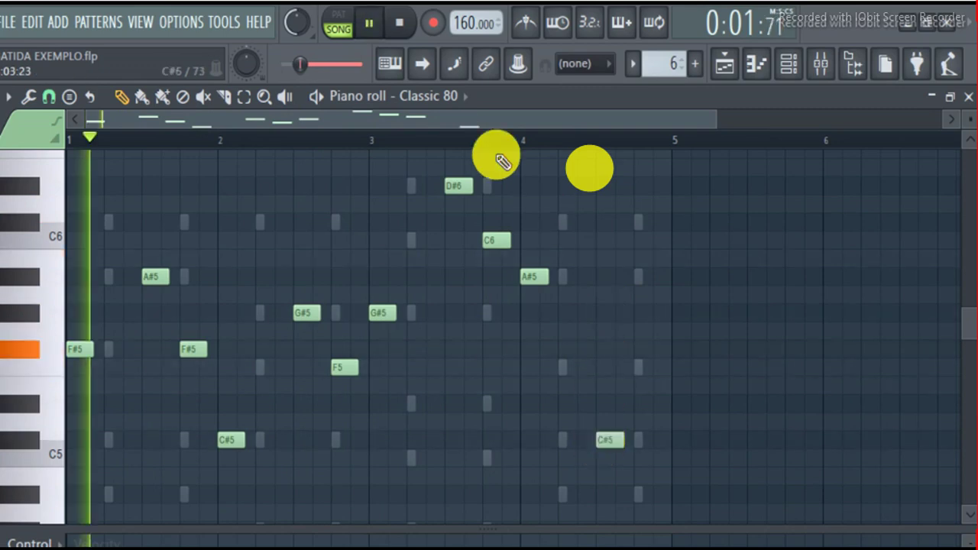
key("space")
key("space")
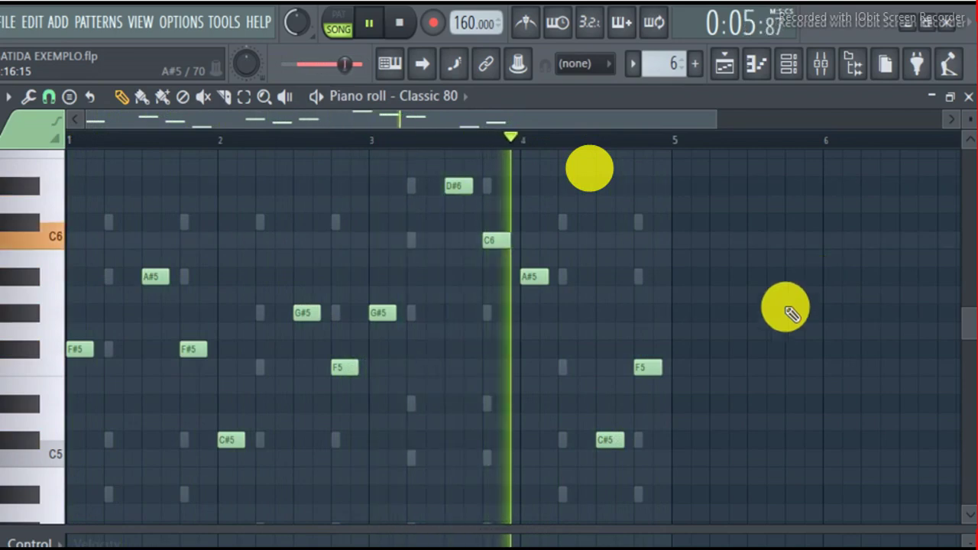
- Stop the song, return to the channel rack and play Pattern 6's piano and bass in pattern mode
key("space")
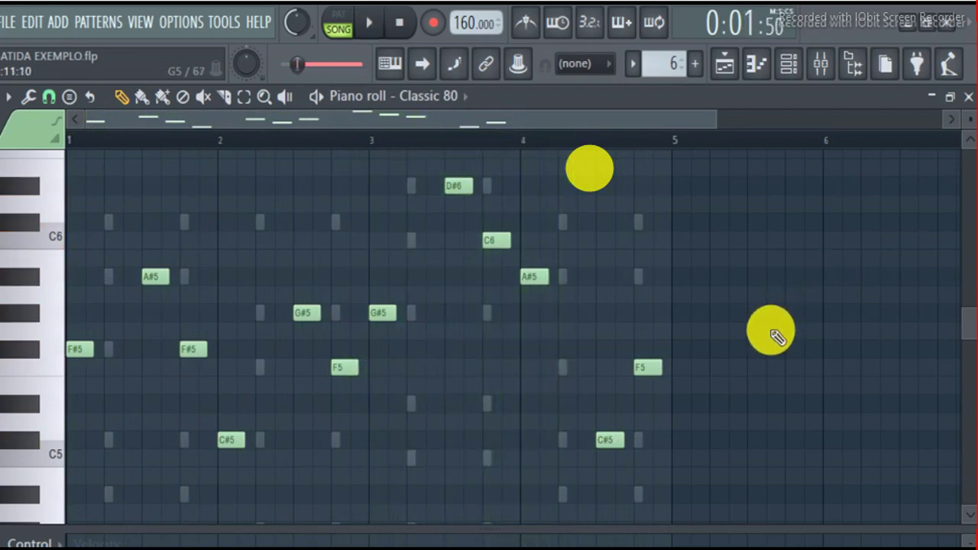
left_click(791, 67)
left_click(283, 163)
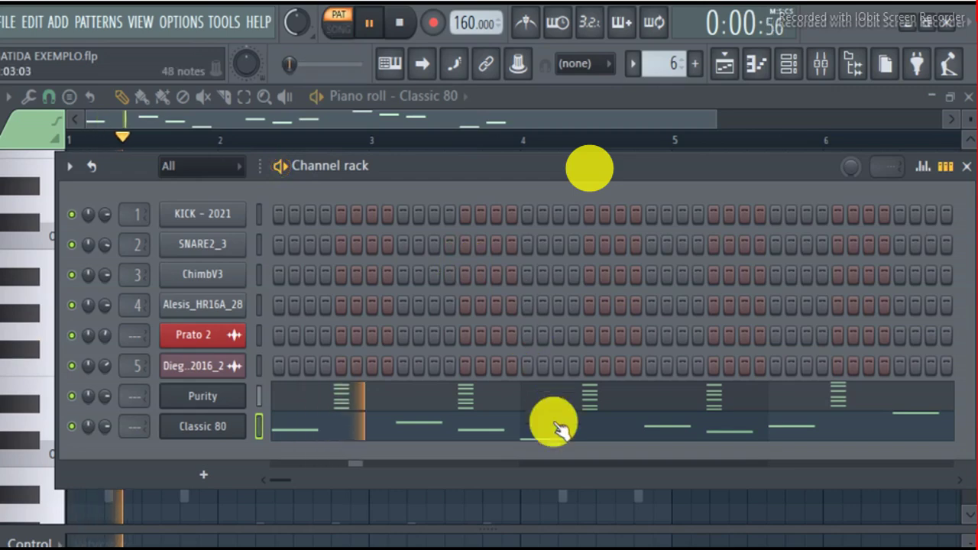
- Try transposing all Classic 80 bass notes down one octave, starting from F#4, and audition the line in pattern mode
left_click(551, 426)
left_click(551, 427)
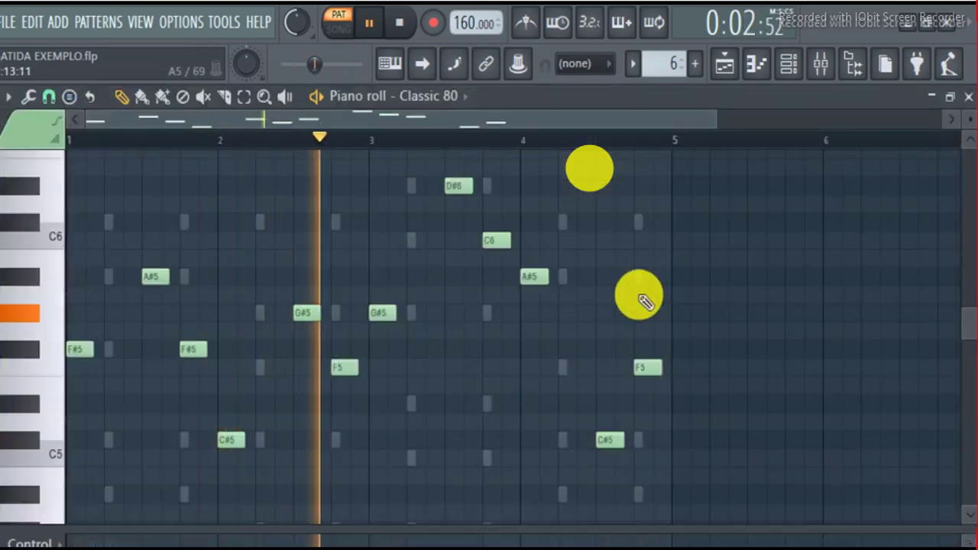
key("space")
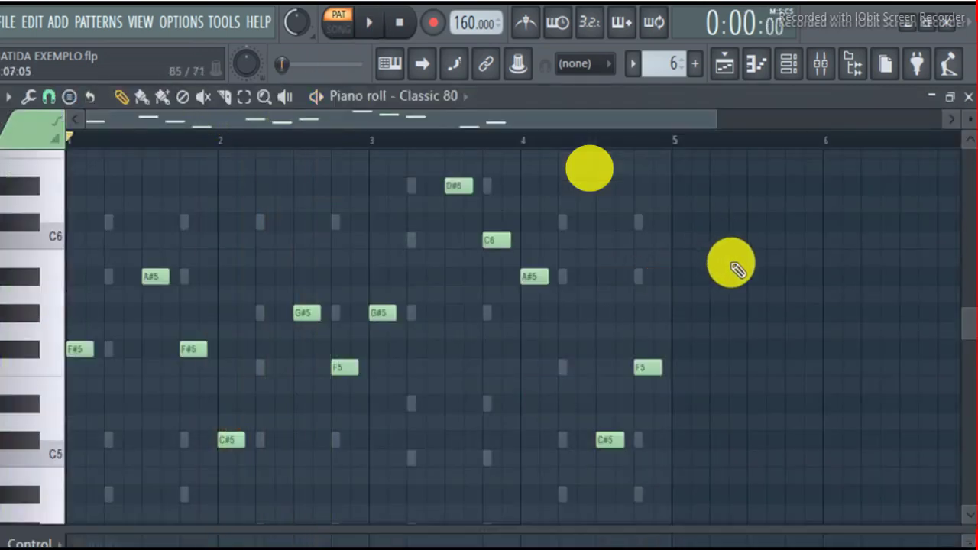
key("ctrl+a")
scroll(140, 319, "down", 1)
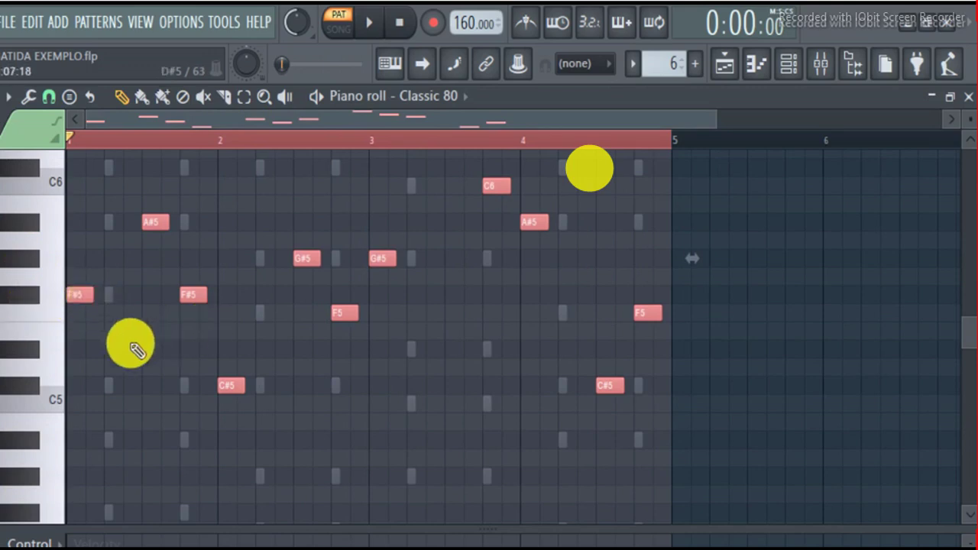
scroll(136, 349, "down", 1)
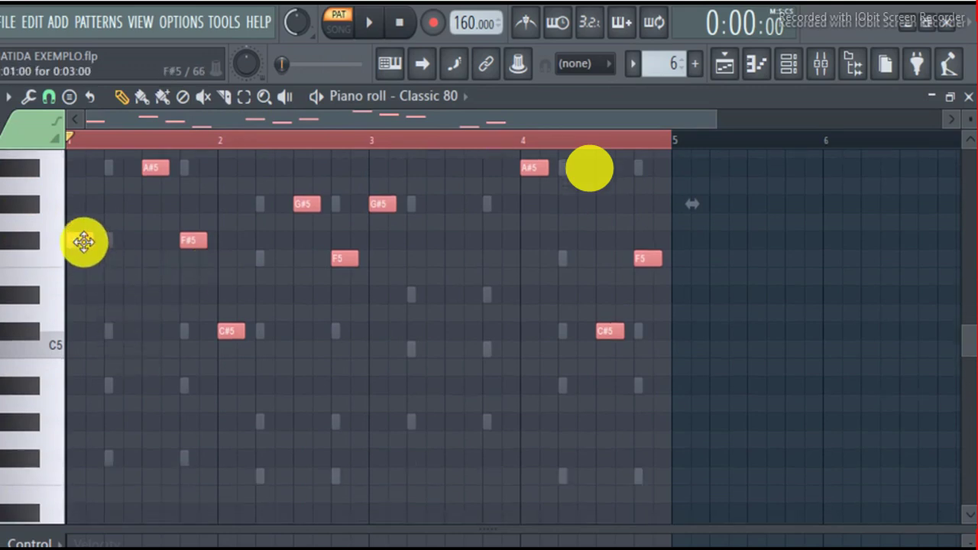
left_click_drag(81, 330, 64, 456)
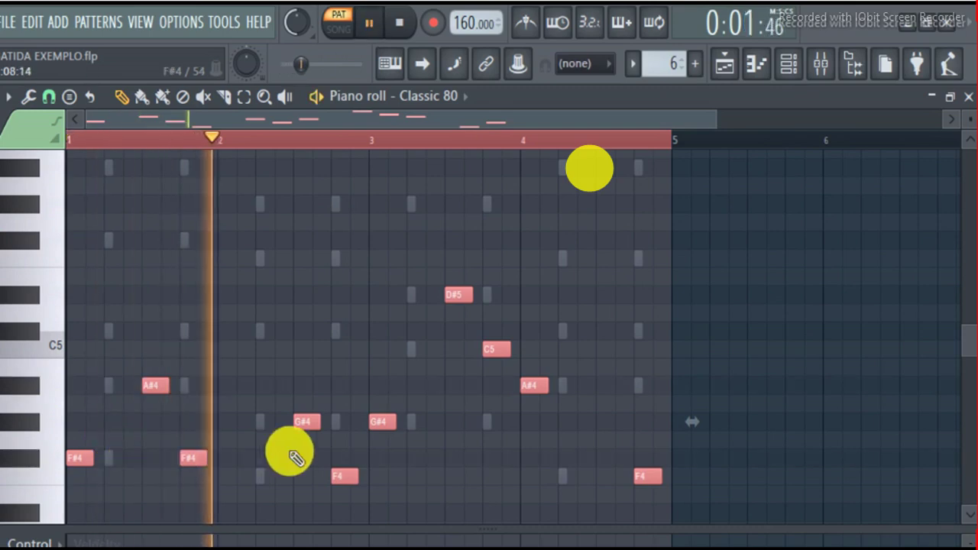
scroll(435, 372, "down", 3)
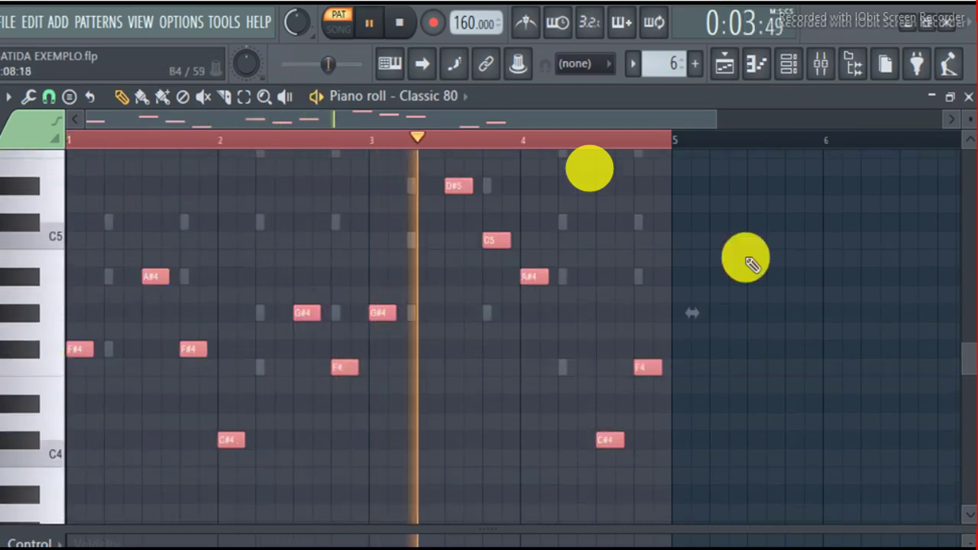
- Play the playlist in song mode from bar 2 to hear the bass with the drums, then stop and return to the channel rack
left_click(793, 71)
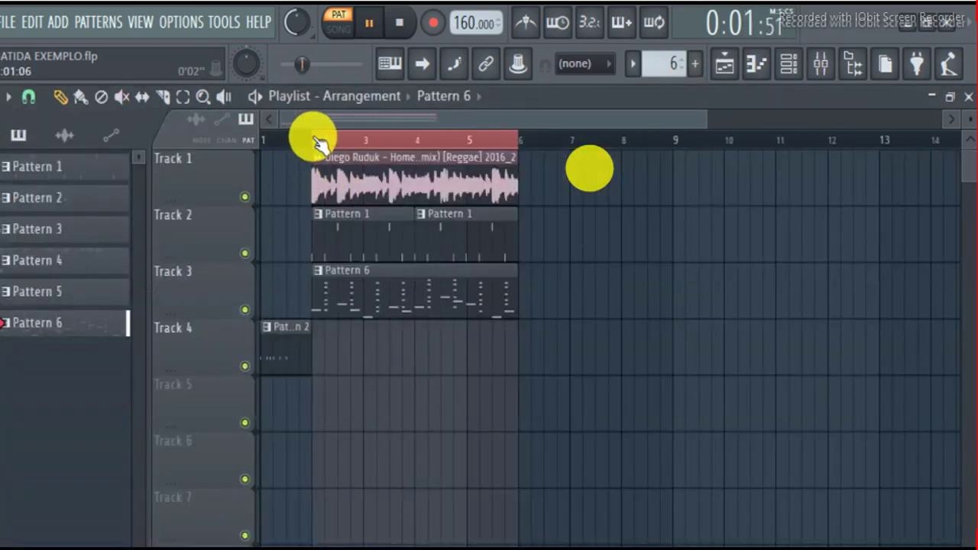
left_click(320, 143)
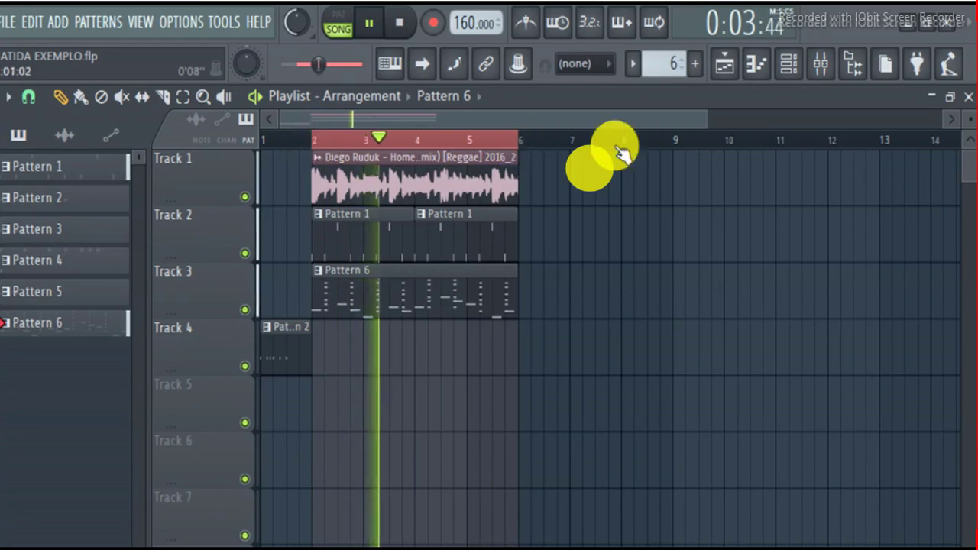
left_click(790, 66)
key("space")
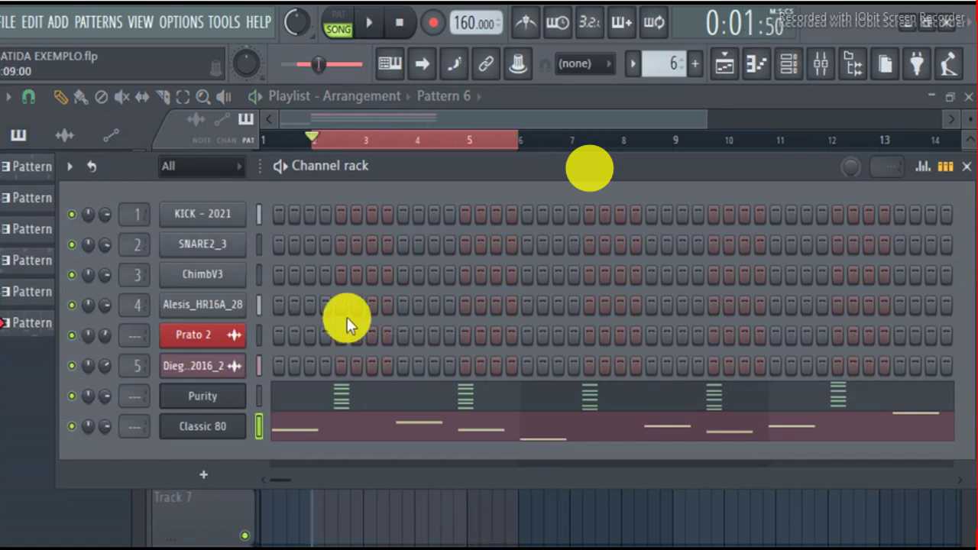
- Transpose all Classic 80 bass notes back up one octave, starting from F#5, and audition them in pattern mode
left_click(383, 426)
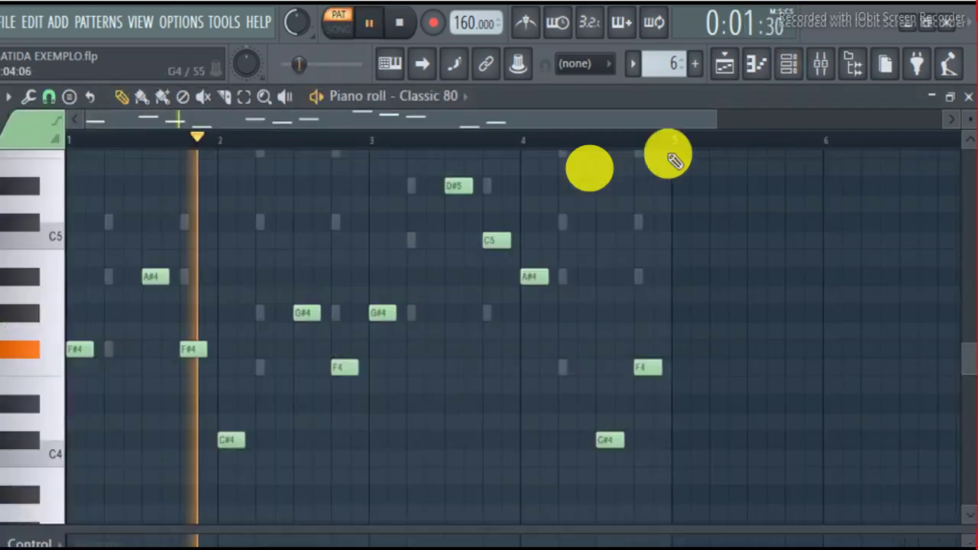
key("space")
left_click_drag(720, 124, 716, 169)
scroll(707, 332, "up", 2)
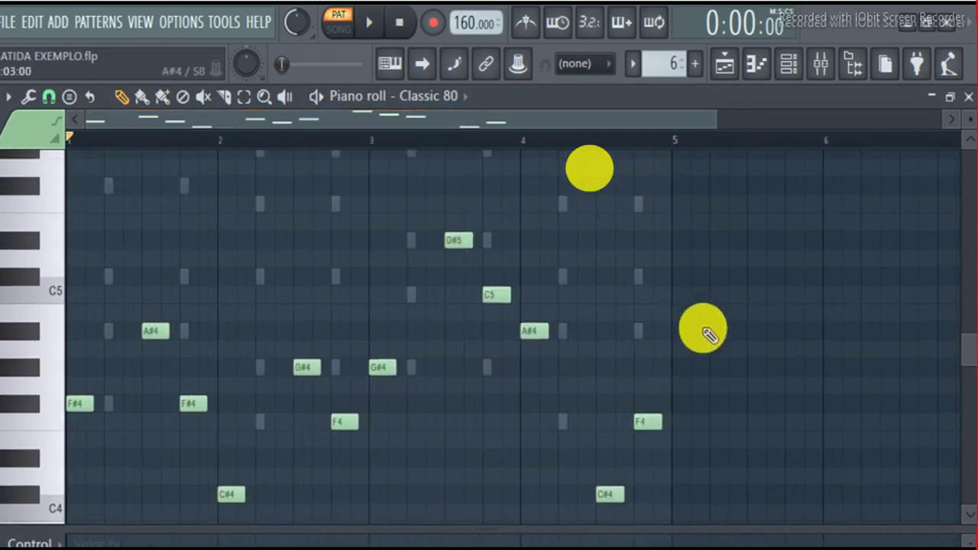
key("ctrl+a")
scroll(46, 472, "up", 2)
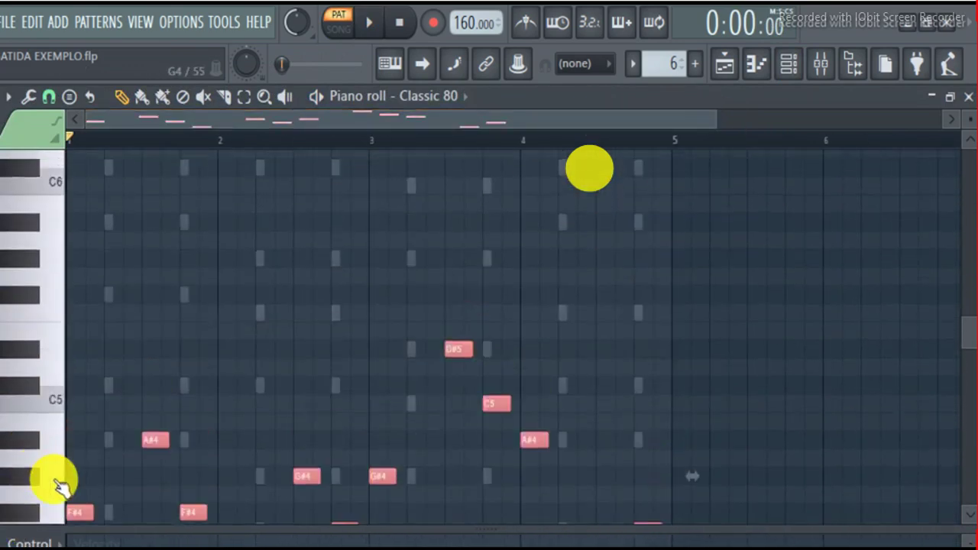
scroll(69, 458, "down", 2)
left_click_drag(71, 388, 7, 251)
key("space")
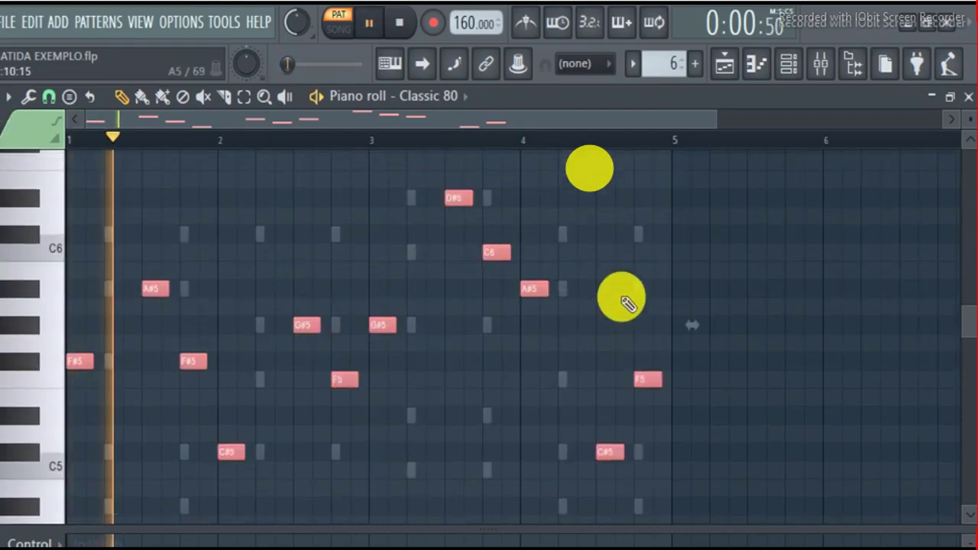
- Restart playback of the bass line with a close view of its first two bars in the piano roll
key("space")
left_click_drag(715, 122, 286, 103)
key("space")
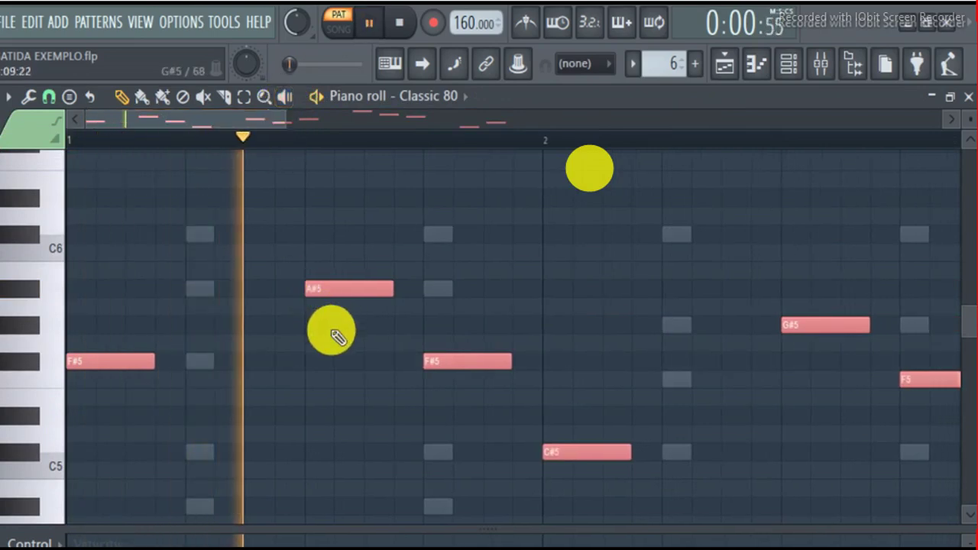
- Shorten bar 1's A#5 note to one grid step and add a matching A#5 two steps after its start
key("space")
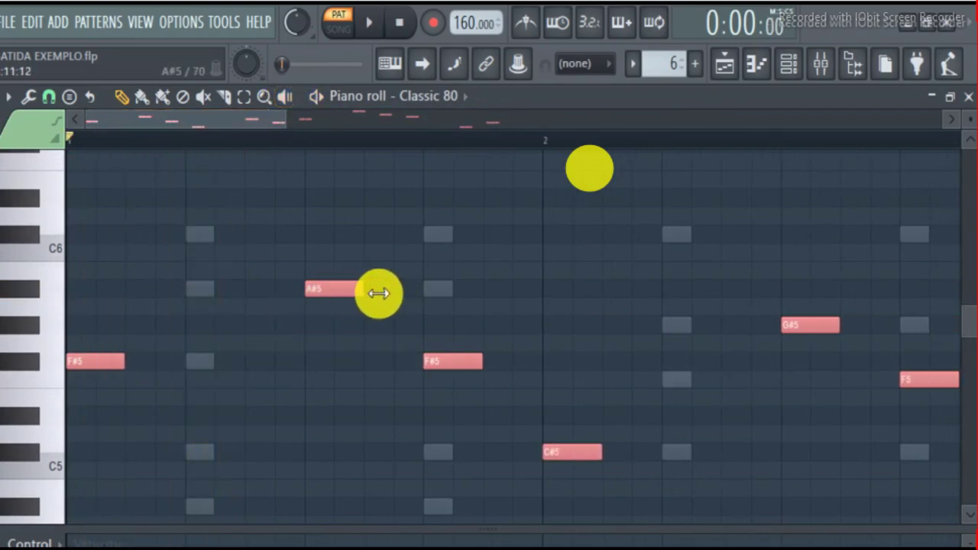
left_click(461, 282, "ctrl")
key("space")
key("space")
left_click_drag(390, 295, 340, 294)
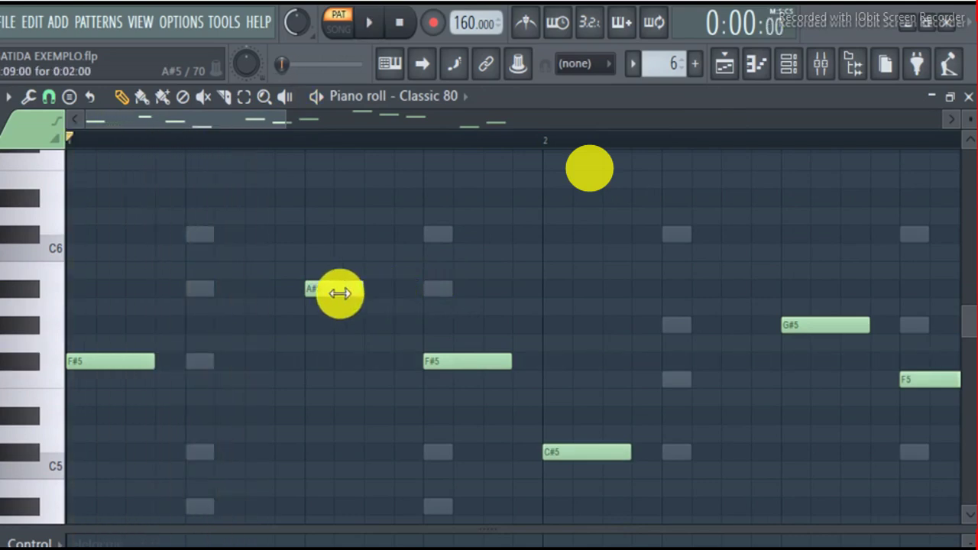
left_click(365, 289)
key("space")
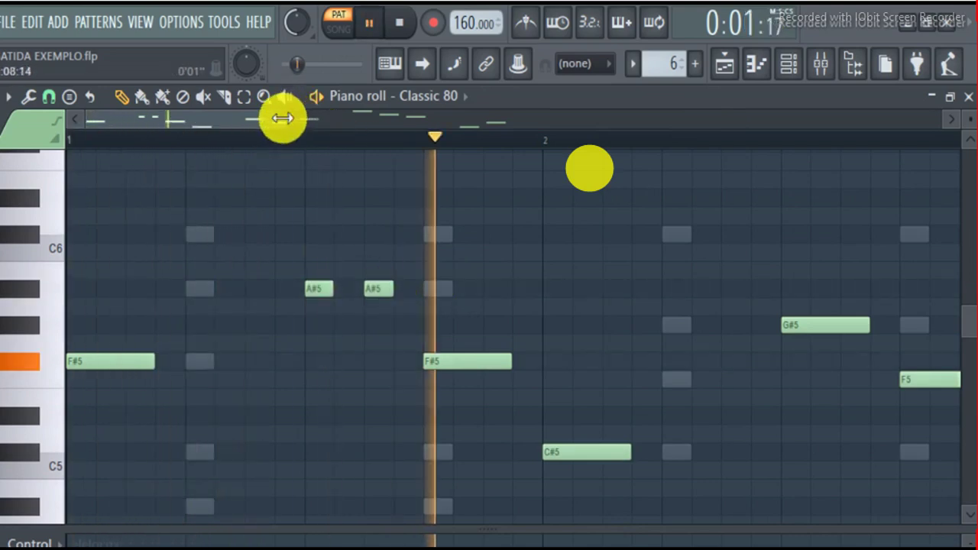
- Add a one-step C#5 note in bar 2, six steps after the start of the bar
left_click_drag(366, 125, 393, 129)
key("space")
key("space")
left_click(502, 455)
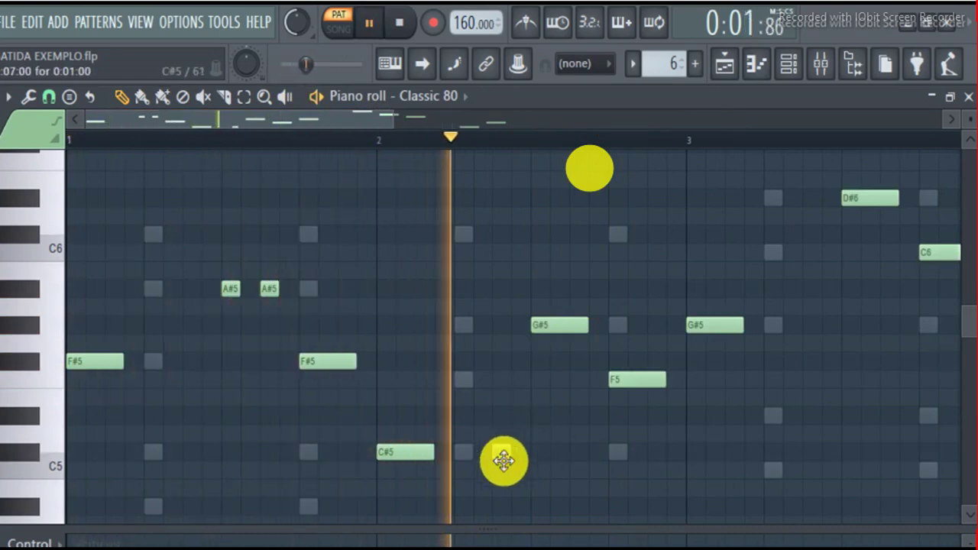
- Shorten bar 3's D#6 note to one step and add a second one-step D#6 before the C6
left_click_drag(355, 123, 469, 128)
key("space")
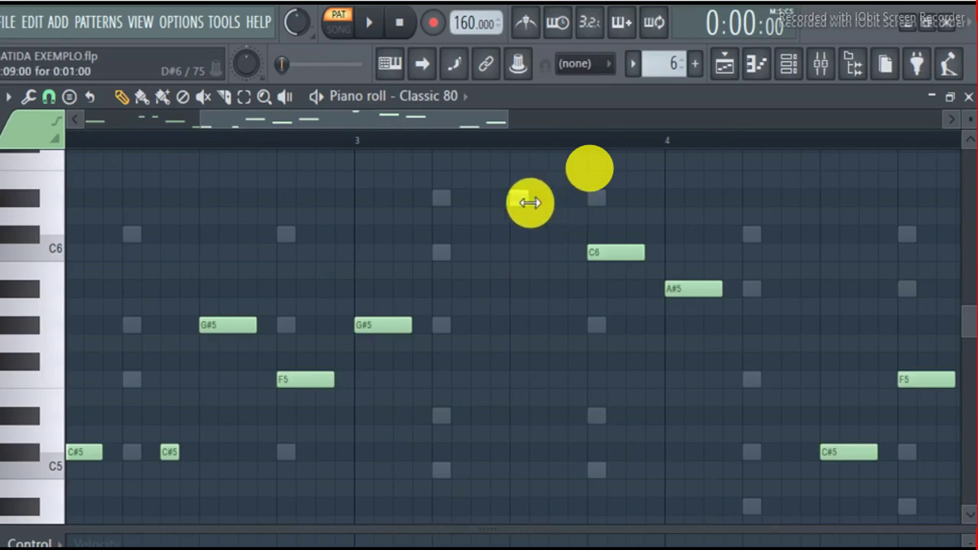
left_click(357, 140)
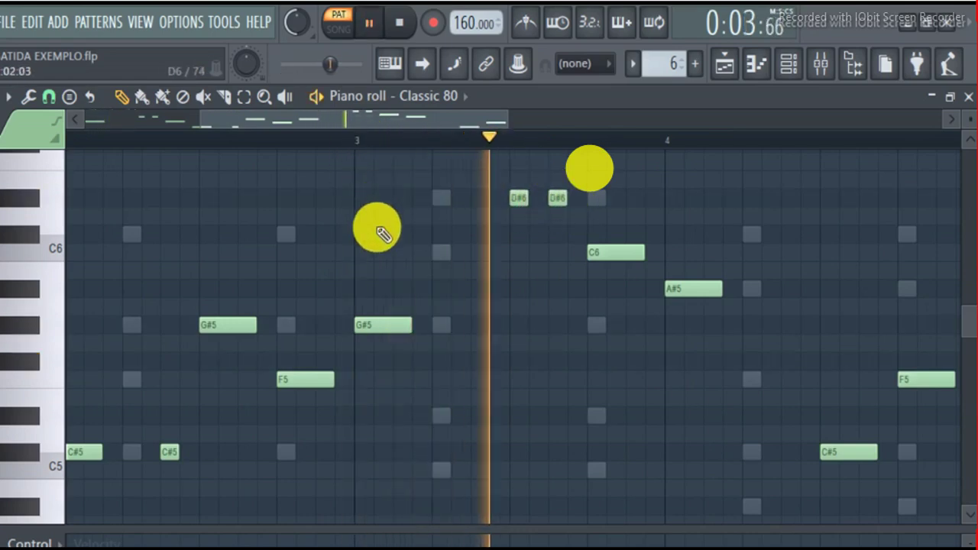
- Add a one-step A#5 note in bar 4, six steps after the bar start, and play the pattern through
left_click_drag(499, 120, 530, 125)
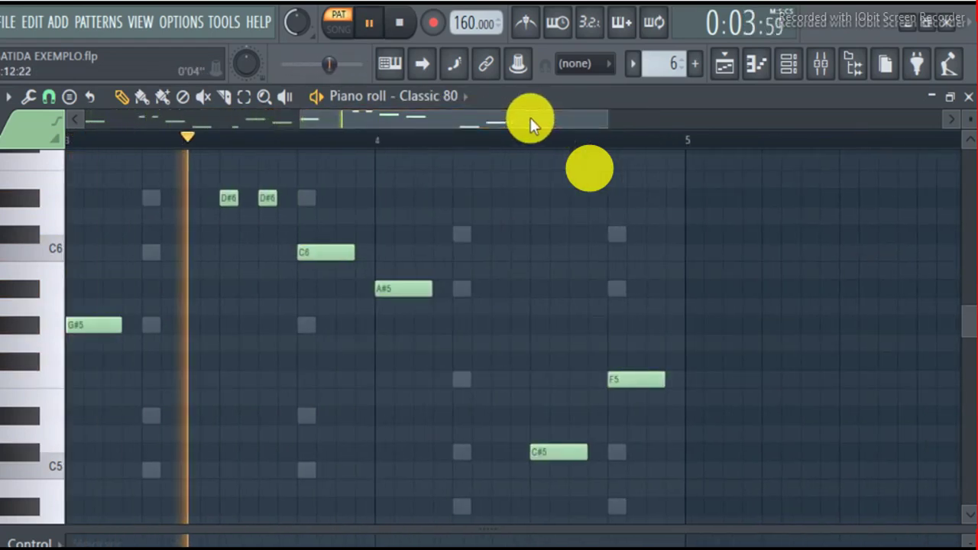
scroll(541, 420, "down", 1)
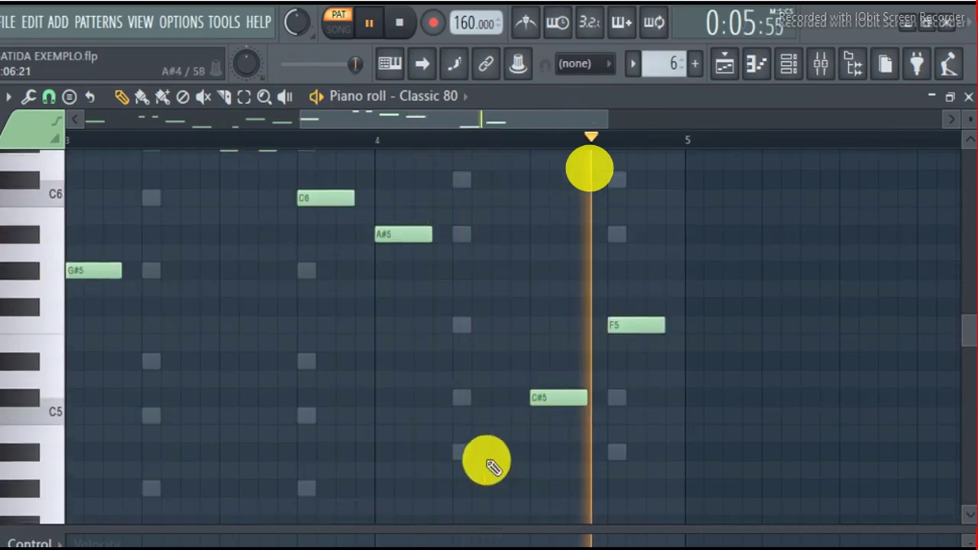
key("space")
key("space")
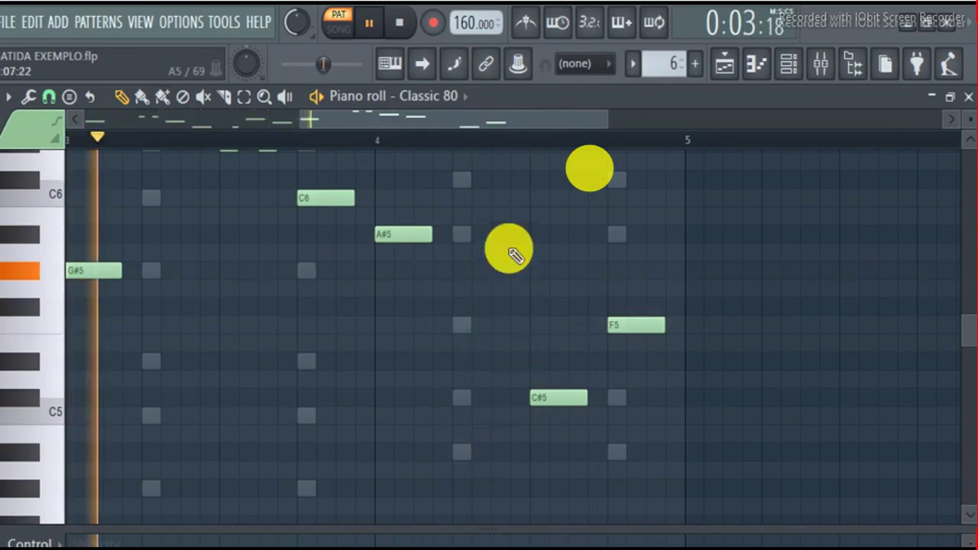
scroll(504, 275, "up", 1)
left_click(497, 288)
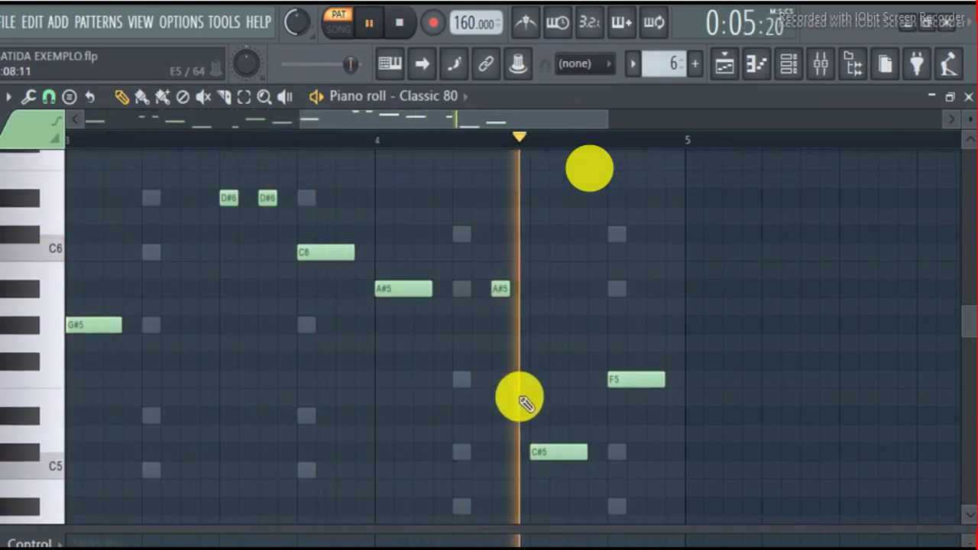
left_click(802, 74)
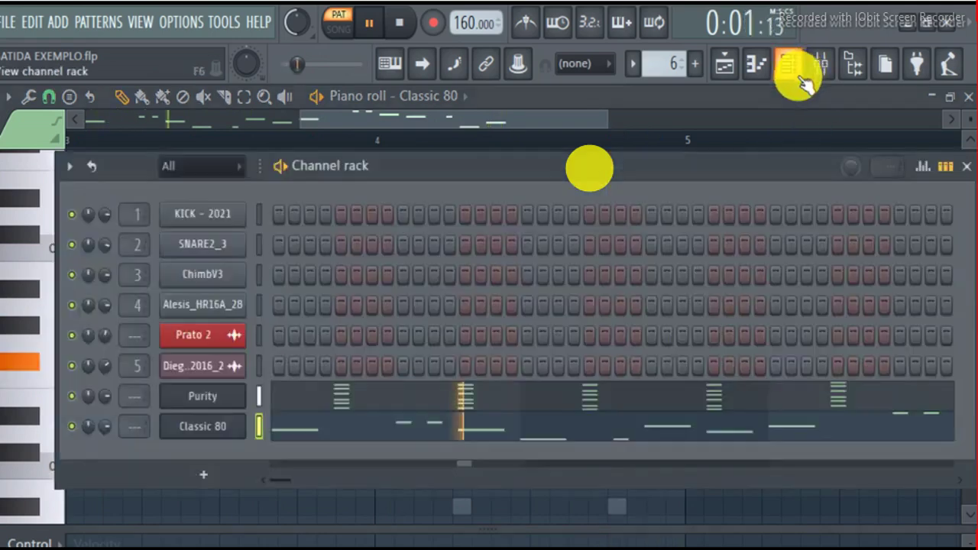
left_click(798, 77)
key("space")
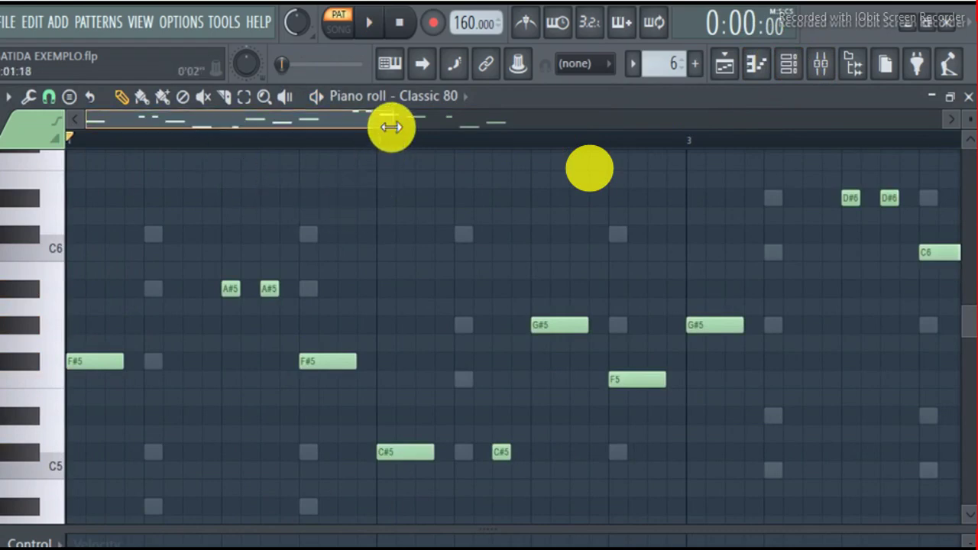
- Try shifting the F5 note at the end of bar 2 one step later
left_click_drag(390, 127, 458, 127)
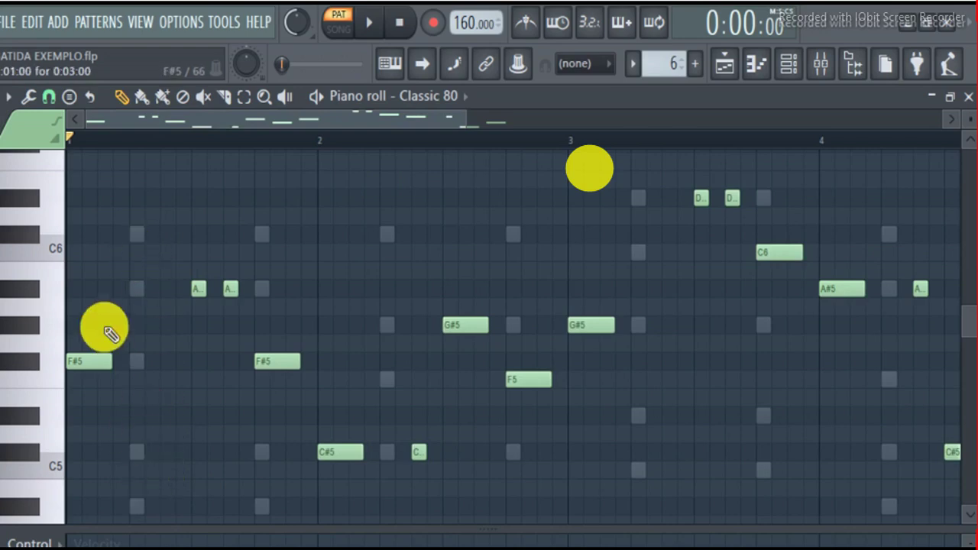
scroll(111, 332, "down", 3)
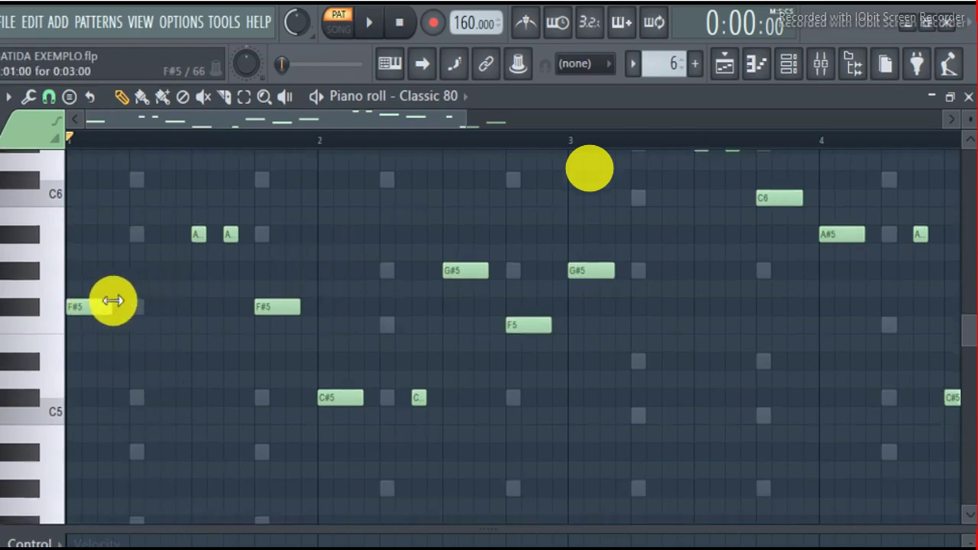
scroll(250, 217, "up", 3)
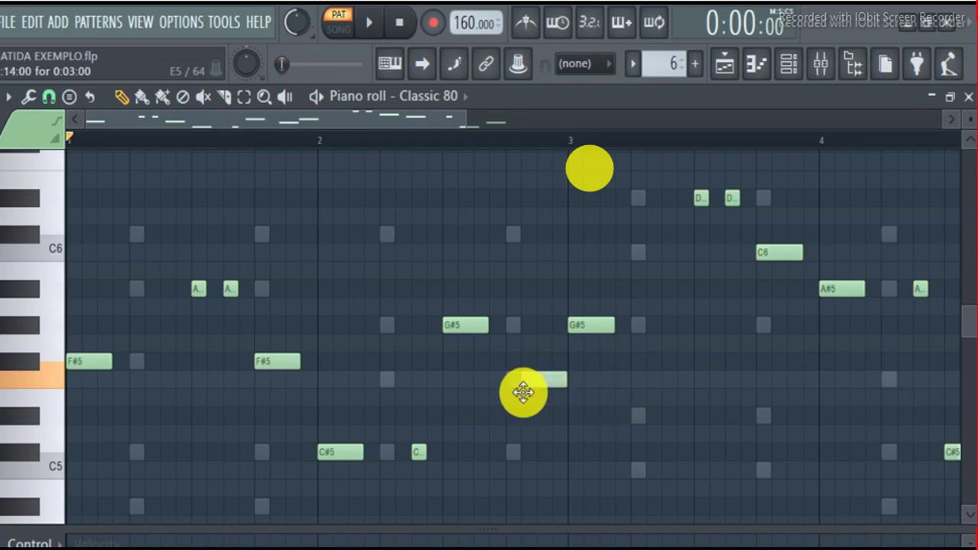
left_click_drag(691, 396, 529, 377)
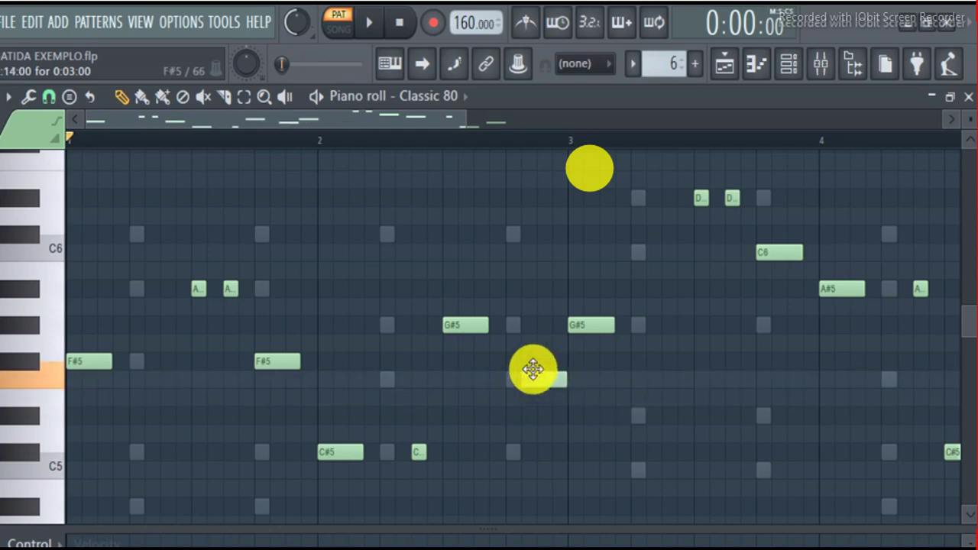
- Play the pattern to check the revised melody against the chords
key("space")
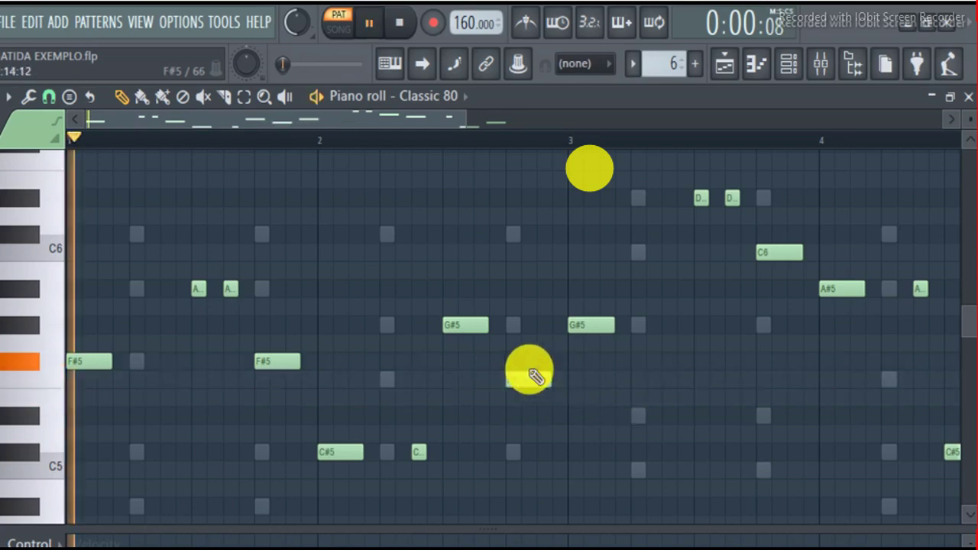
left_click(795, 77)
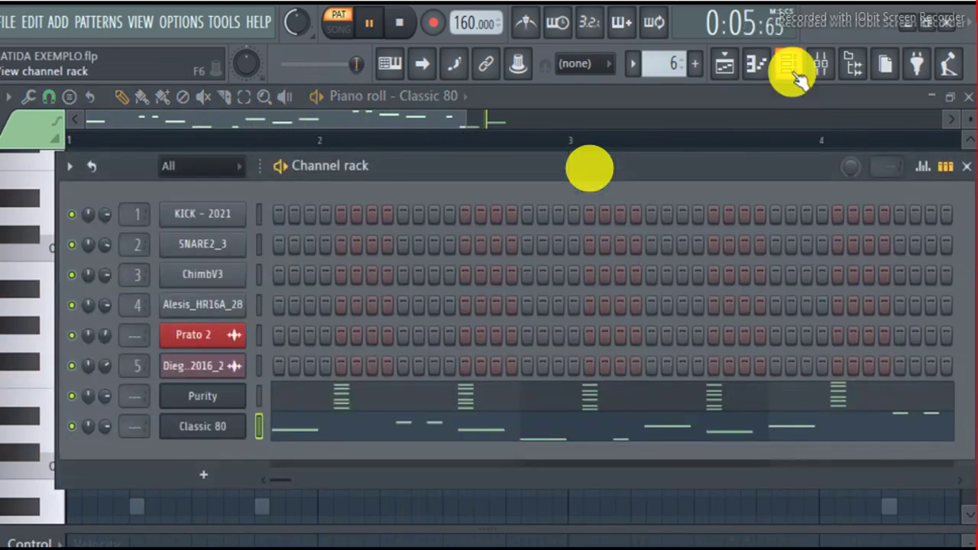
left_click(796, 76)
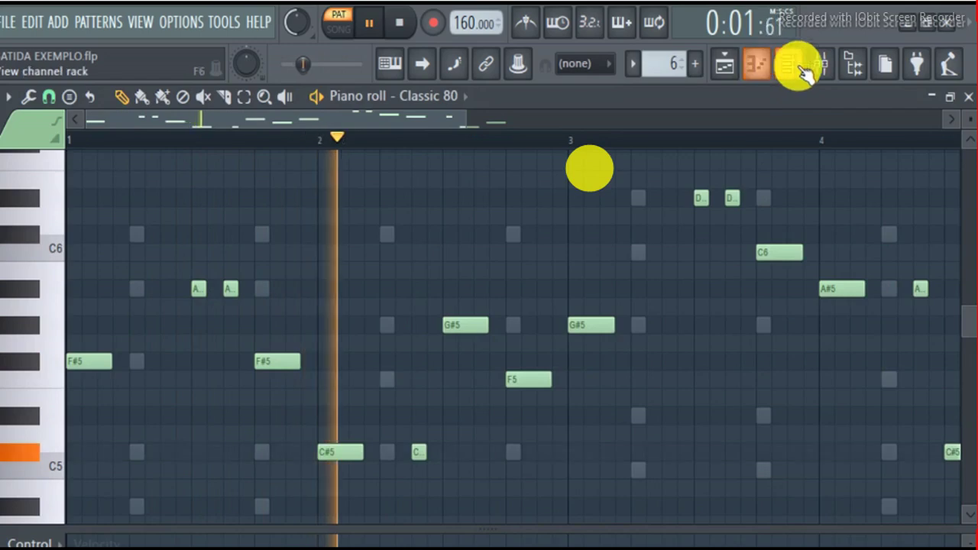
- Replace the Classic 80 channel's instrument with 3x Osc and play the pattern with it
left_click(803, 70)
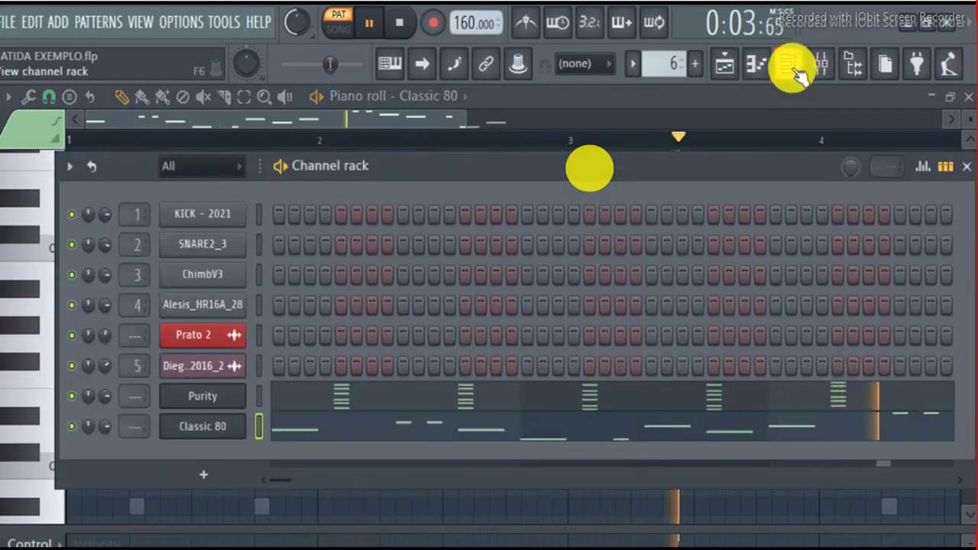
key("space")
right_click(239, 436)
mouse_move(329, 546)
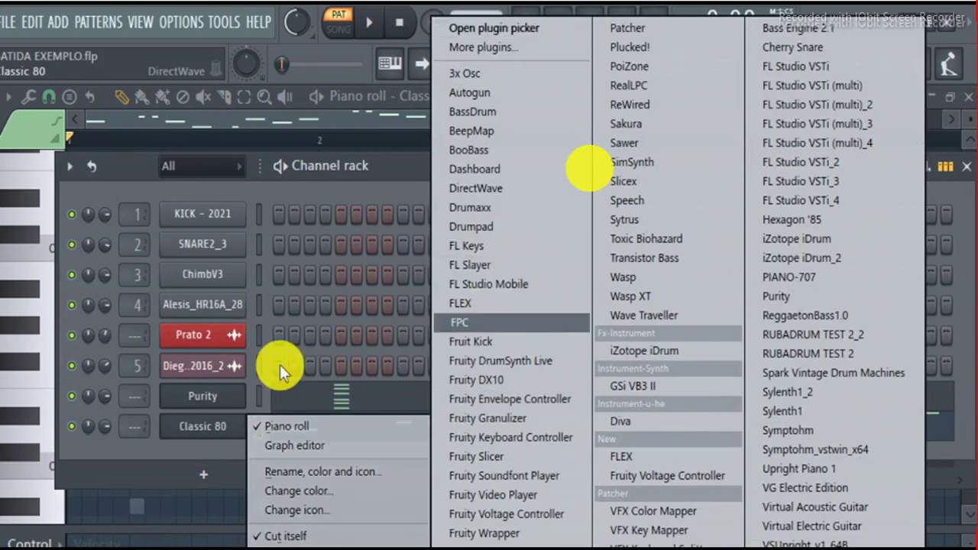
left_click(547, 73)
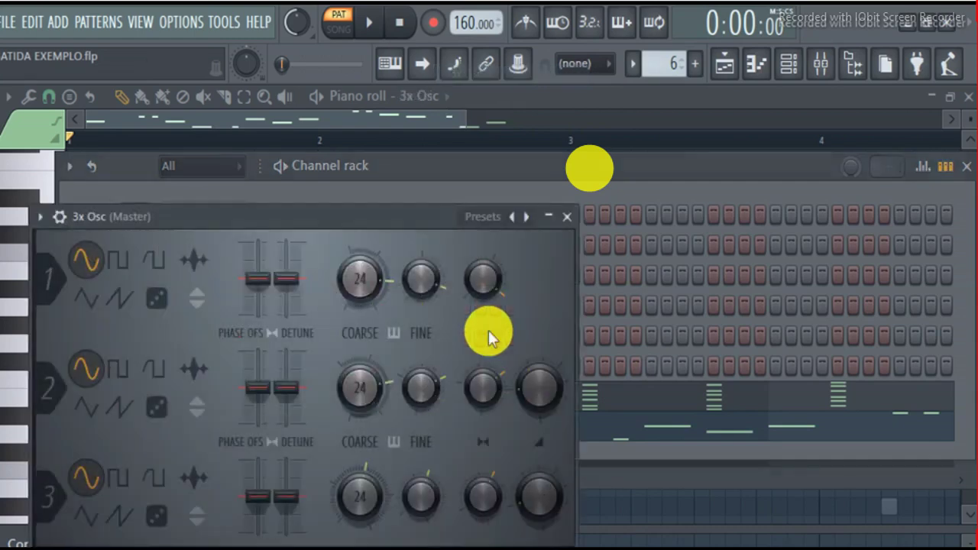
left_click(289, 176)
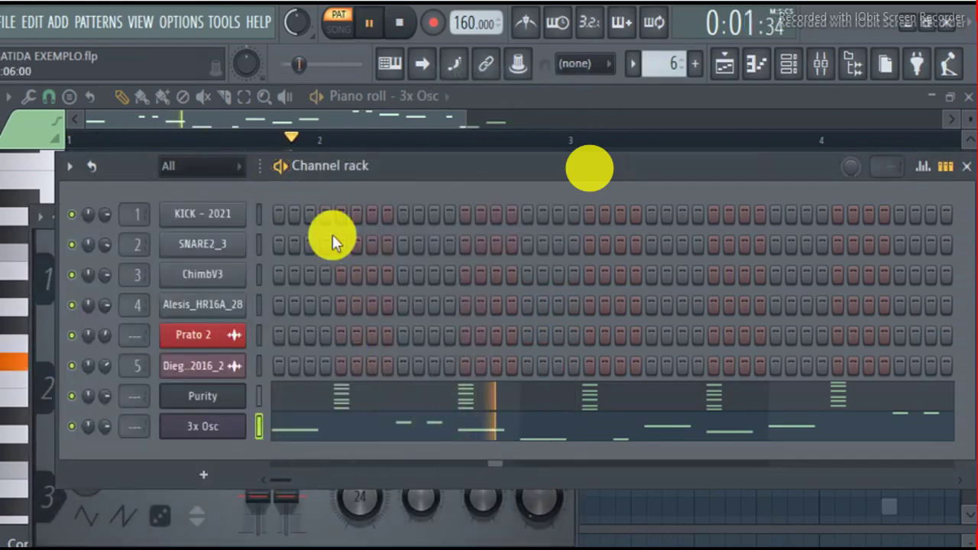
- Select all notes in the 3x Osc piano roll and transpose them down one octave, so the first note is F#4
left_click(419, 430)
key("space")
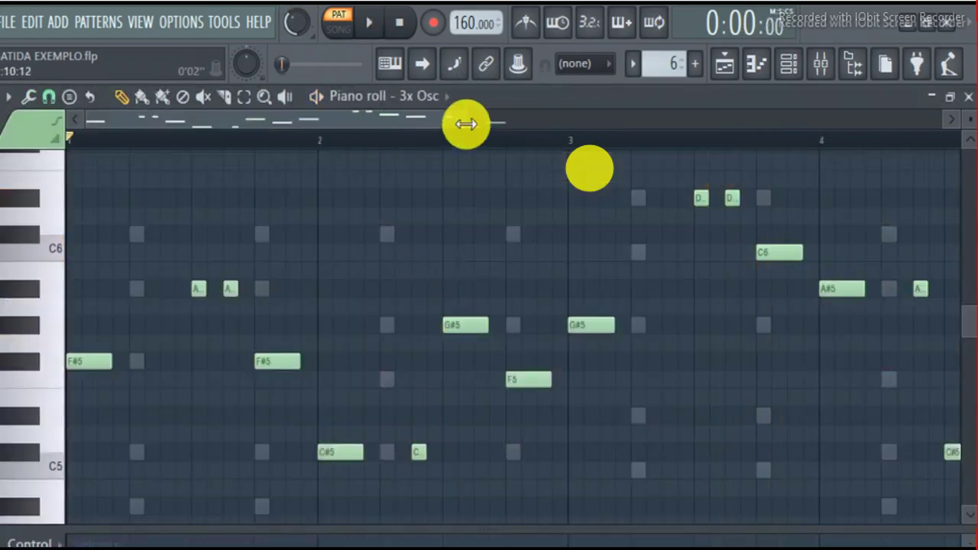
left_click_drag(466, 124, 794, 122)
left_click_drag(724, 187, 99, 372)
scroll(122, 247, "down", 2)
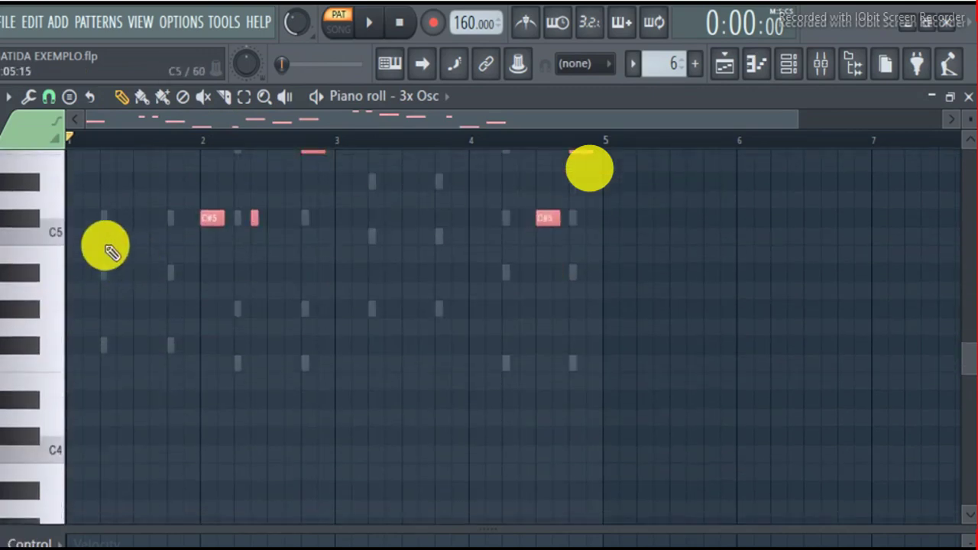
scroll(84, 214, "up", 1)
left_click_drag(79, 183, 55, 434)
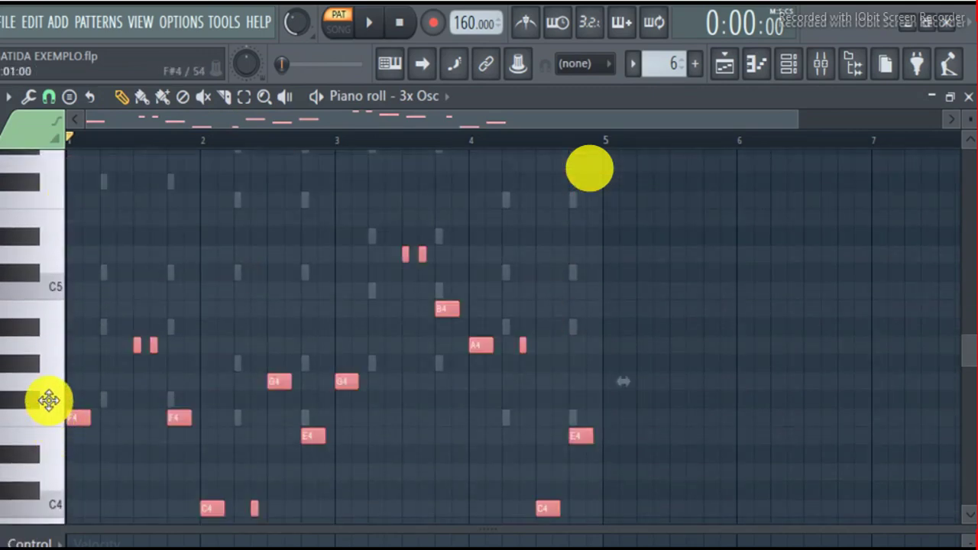
left_click_drag(49, 400, 50, 399)
key("space")
- Transpose the selected 3x Osc notes down another octave, to start on F#3, and audition them
scroll(117, 291, "down", 2)
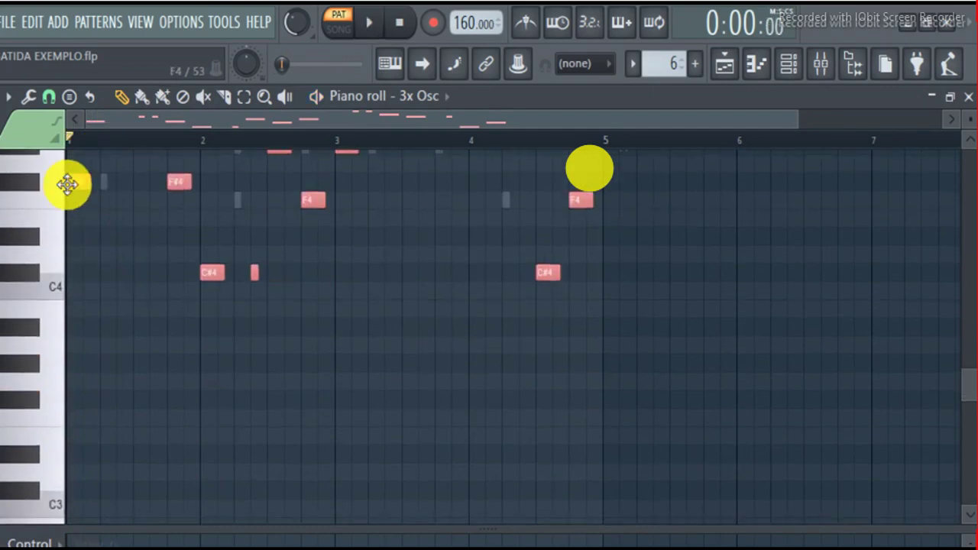
left_click_drag(73, 183, 68, 400)
scroll(88, 321, "down", 2)
key("space")
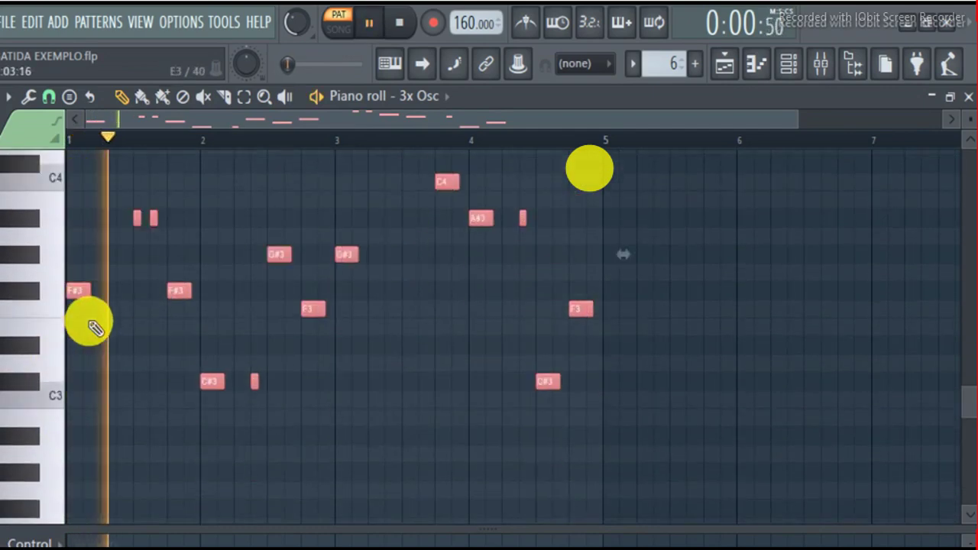
key("space")
- Lower the selected bass notes one further octave so the line starts on F#2, and play it
scroll(90, 305, "down", 2)
left_click_drag(74, 186, 29, 406)
key("space")
scroll(61, 340, "down", 2)
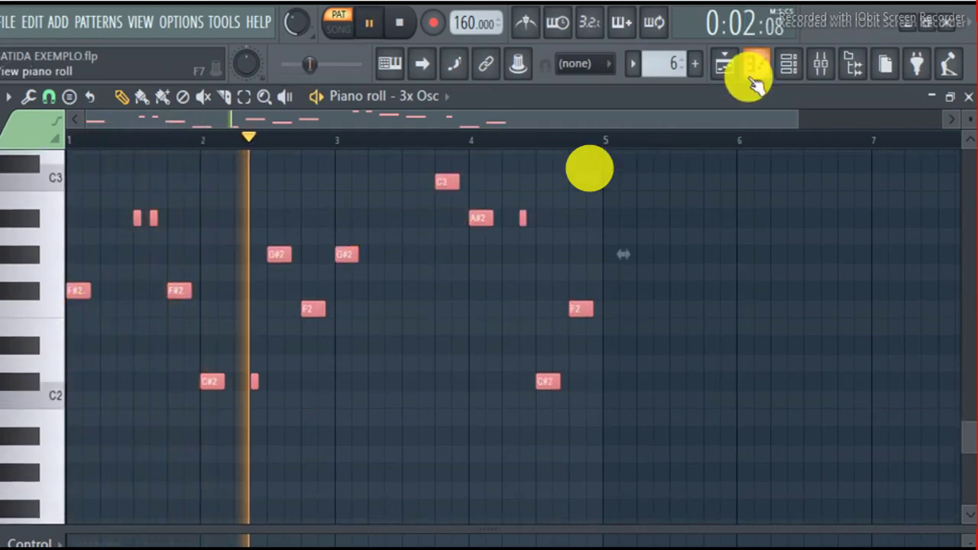
- Set the master volume to 73% while the pattern plays
left_click(788, 63)
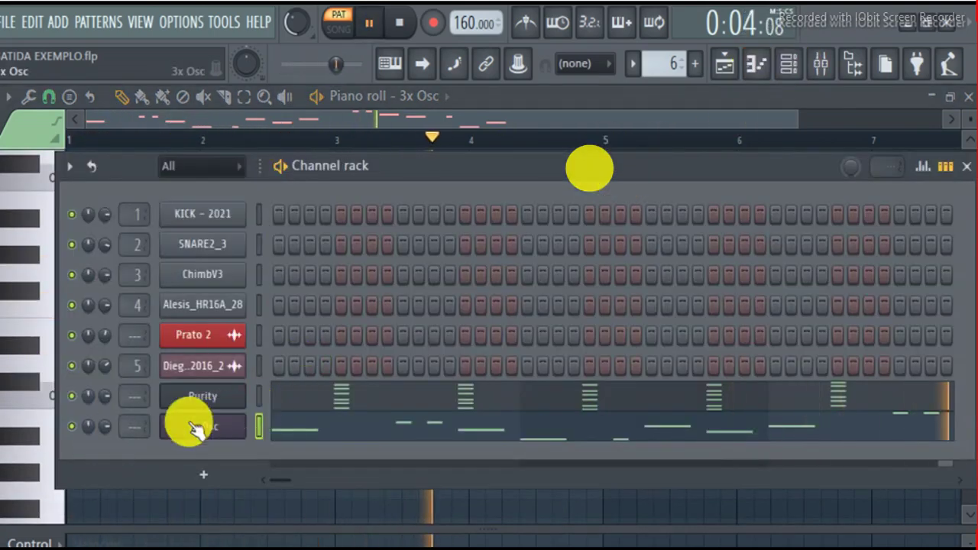
mouse_move(308, 34)
left_mouse_down()
mouse_move(309, 8)
mouse_move(309, 19)
left_mouse_up()
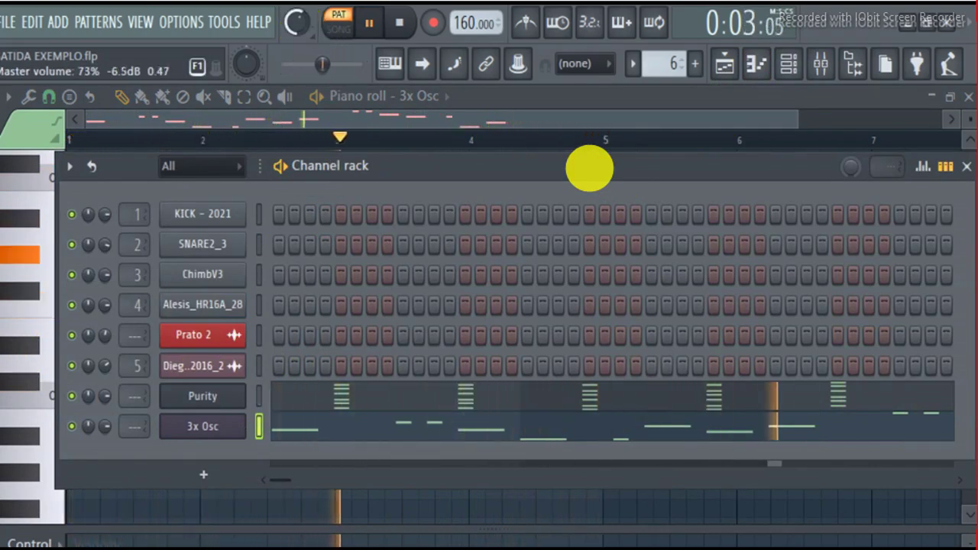
left_click(605, 105)
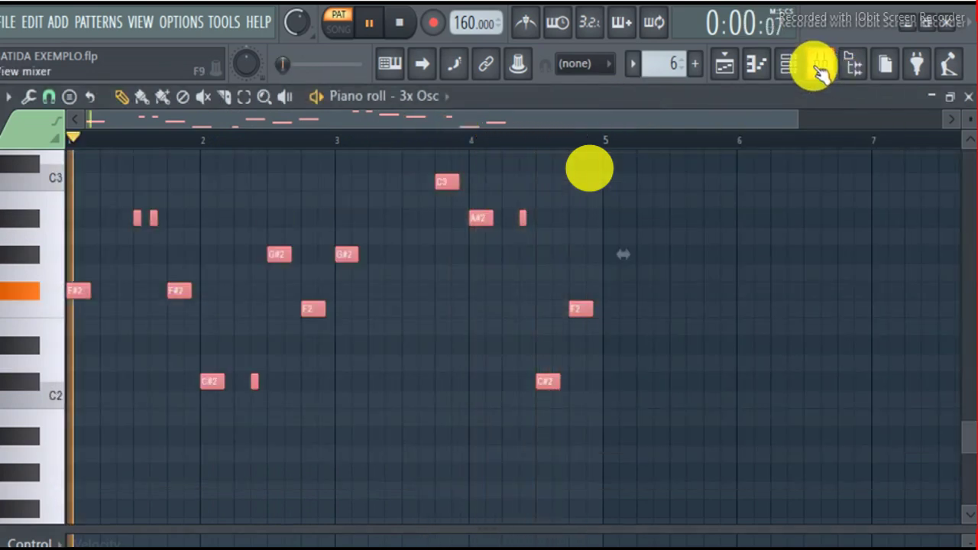
- Mute the 3x Osc channel, assign Purity to mixer track 6 and open that track in the mixer
left_click(795, 70)
key("space")
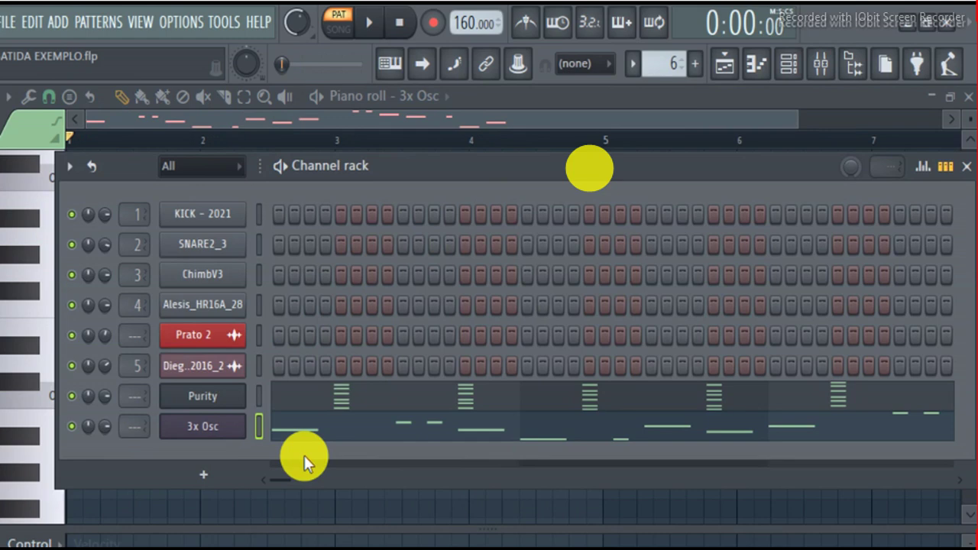
left_click(71, 427)
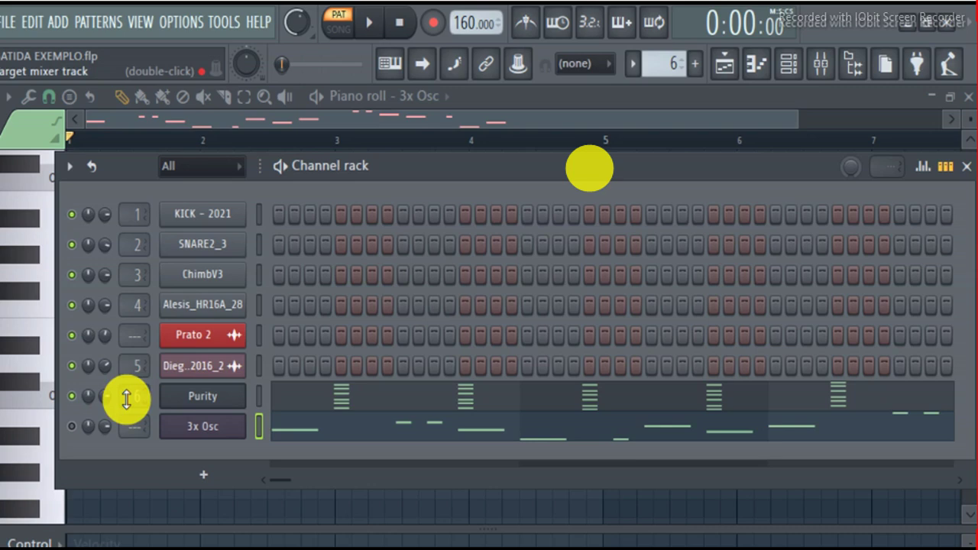
left_click(821, 69)
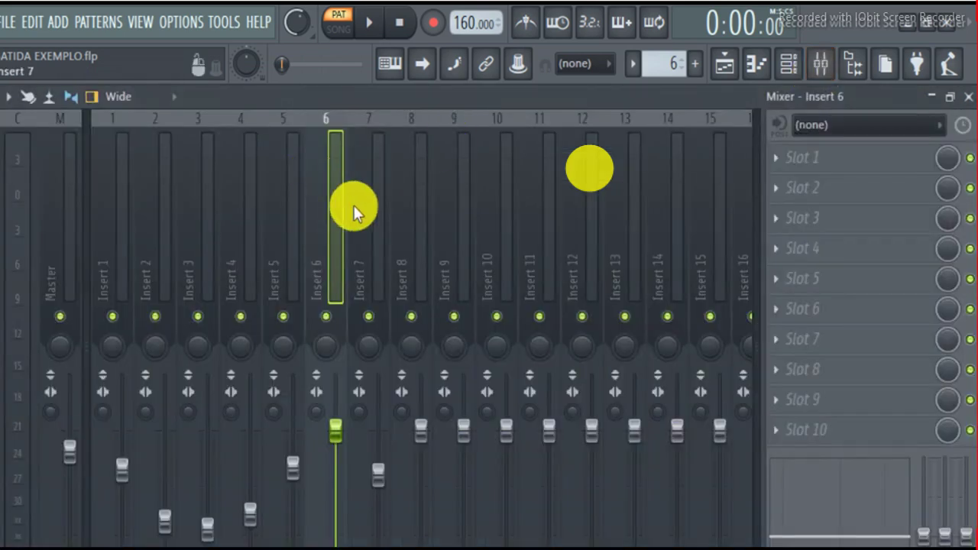
- Insert Fruity Parametric EQ 2 in the first effect slot of mixer track 6 and place its window over the mixer
left_click(375, 27)
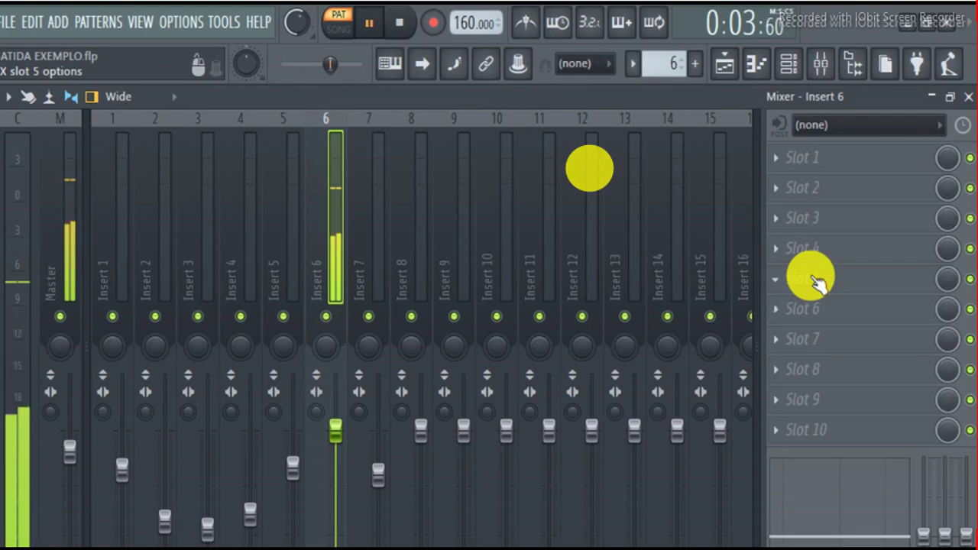
key("space")
left_click(785, 166)
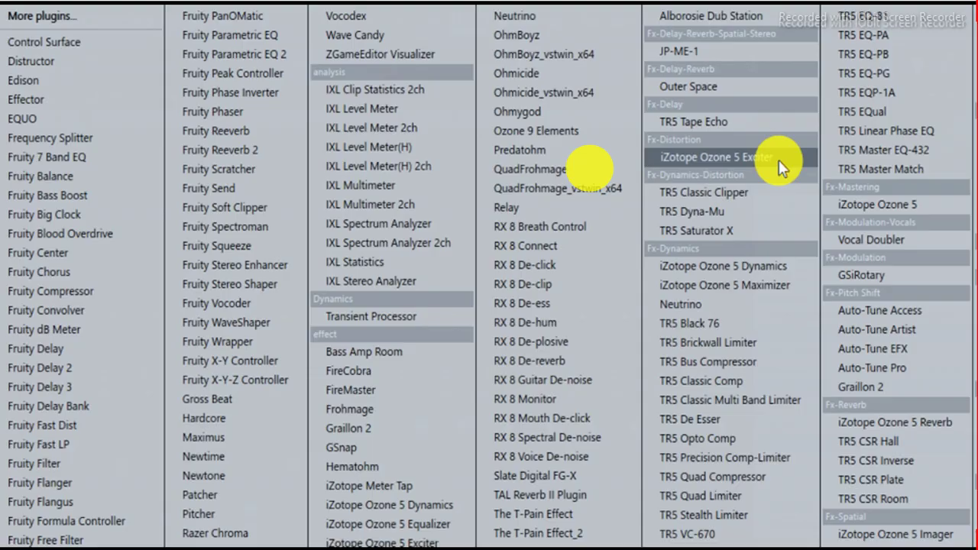
left_click(293, 59)
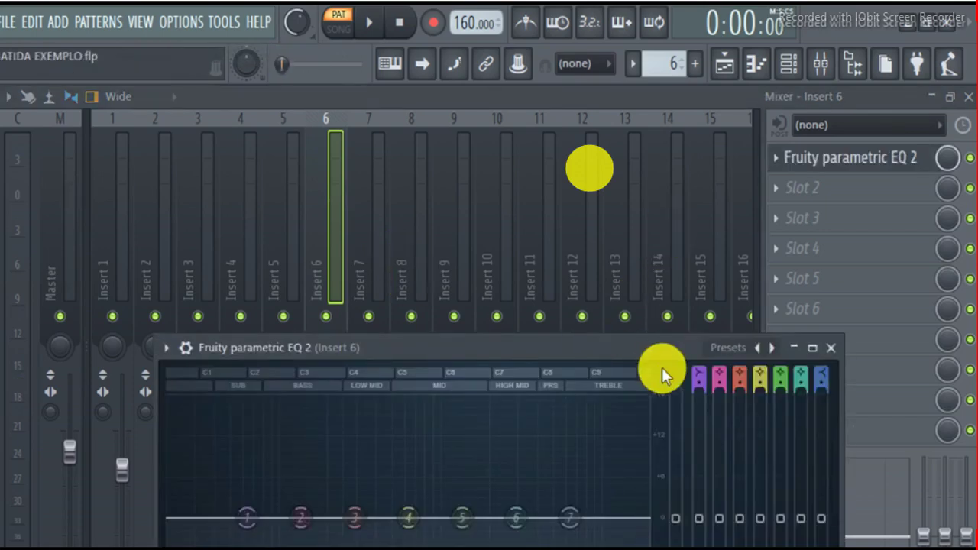
left_click(458, 90)
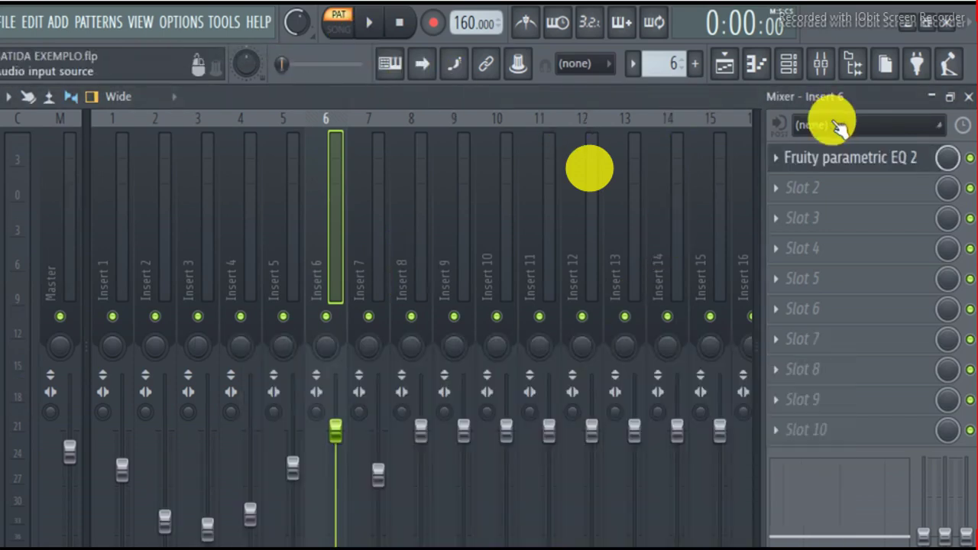
left_click(840, 161)
left_click_drag(649, 356, 592, 119)
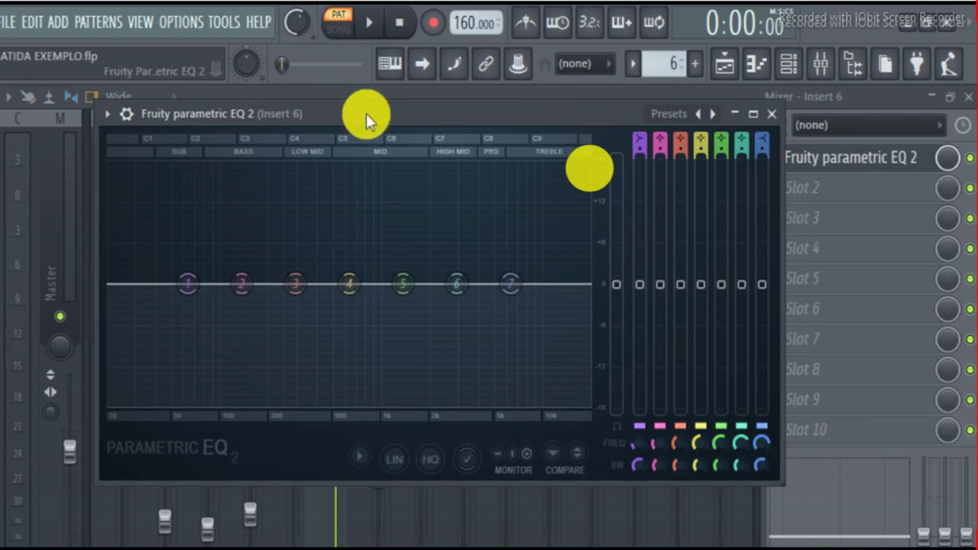
- While the pattern plays, pull EQ band 1 down to -18 dB at about 236 Hz and lower band 4 slightly
left_click(370, 24)
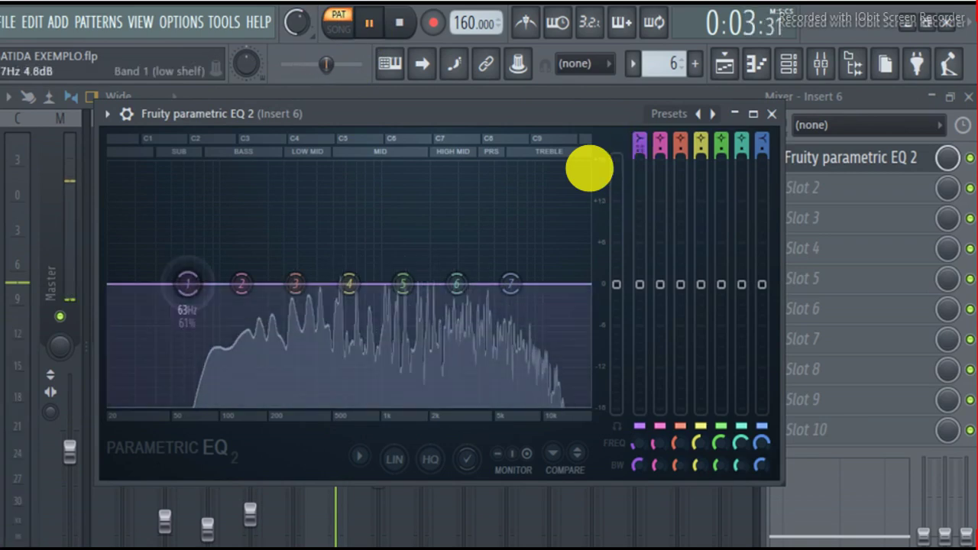
left_click_drag(188, 284, 279, 402)
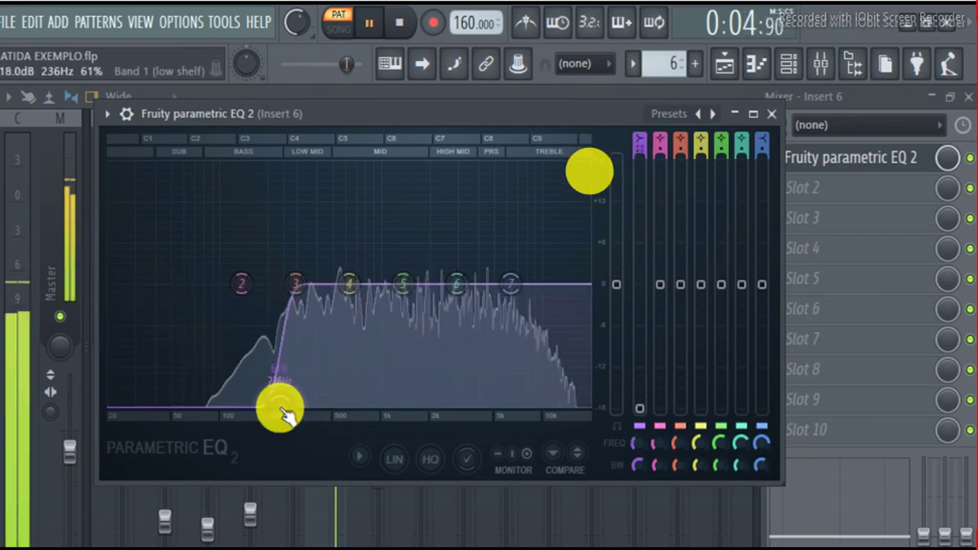
mouse_move(349, 284)
left_mouse_down()
mouse_move(408, 334)
mouse_move(406, 295)
mouse_move(348, 291)
left_mouse_up()
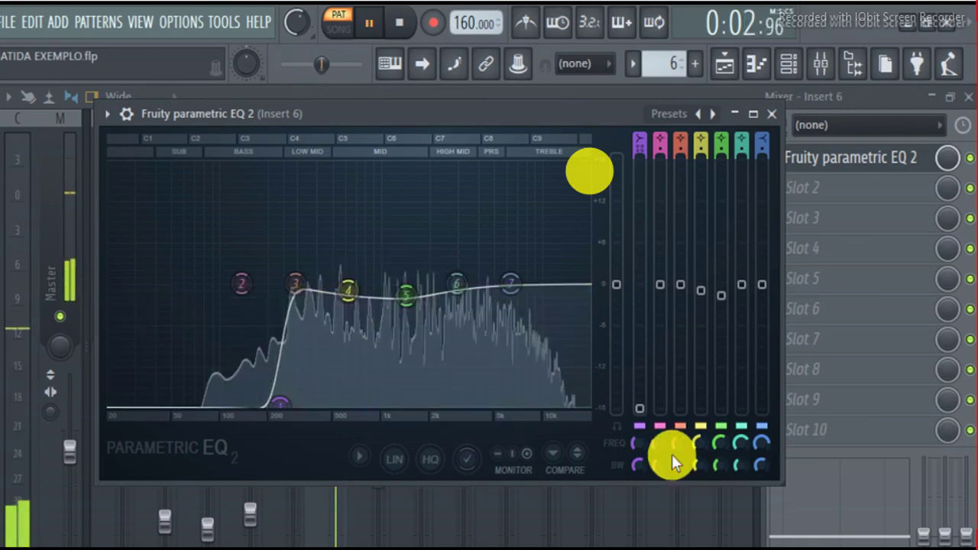
- Narrow EQ band 5 to 11%, sweep it to an 18 dB boost near 1223 Hz, and settle on a mild cut there
left_click_drag(407, 296, 403, 364)
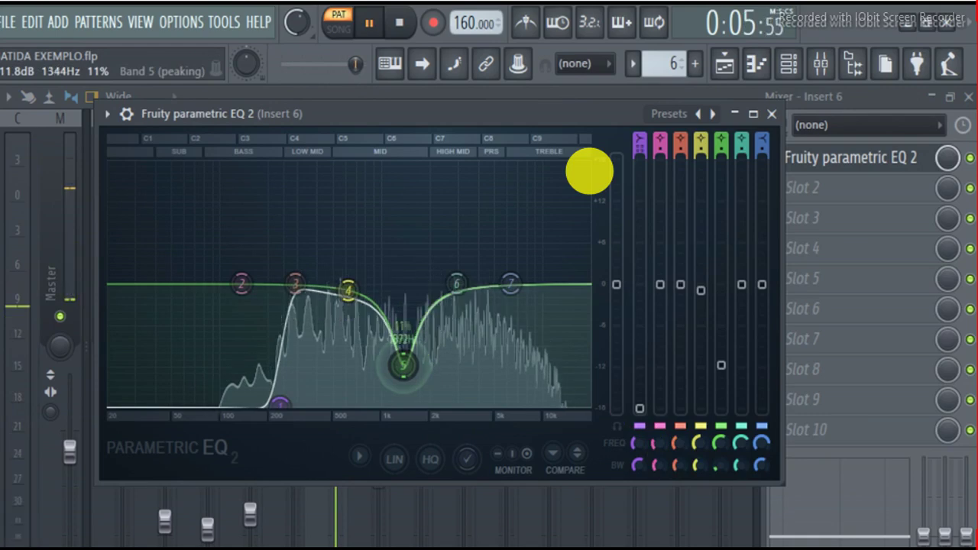
left_click_drag(402, 365, 395, 166)
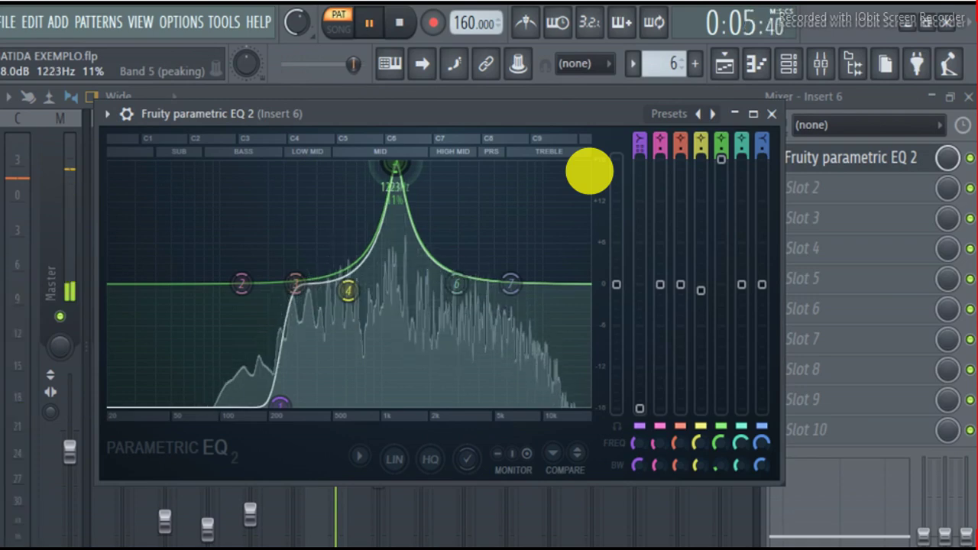
left_click_drag(731, 167, 731, 319)
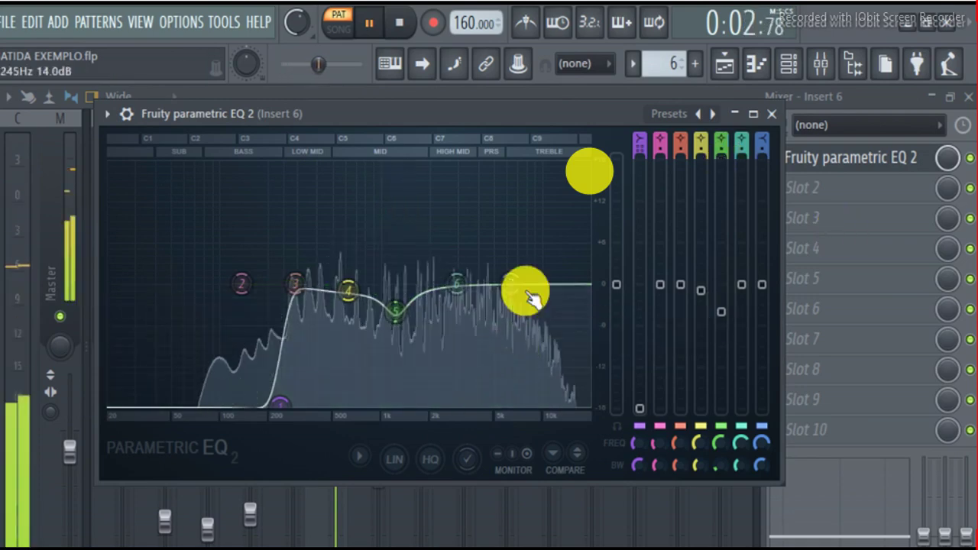
key("space")
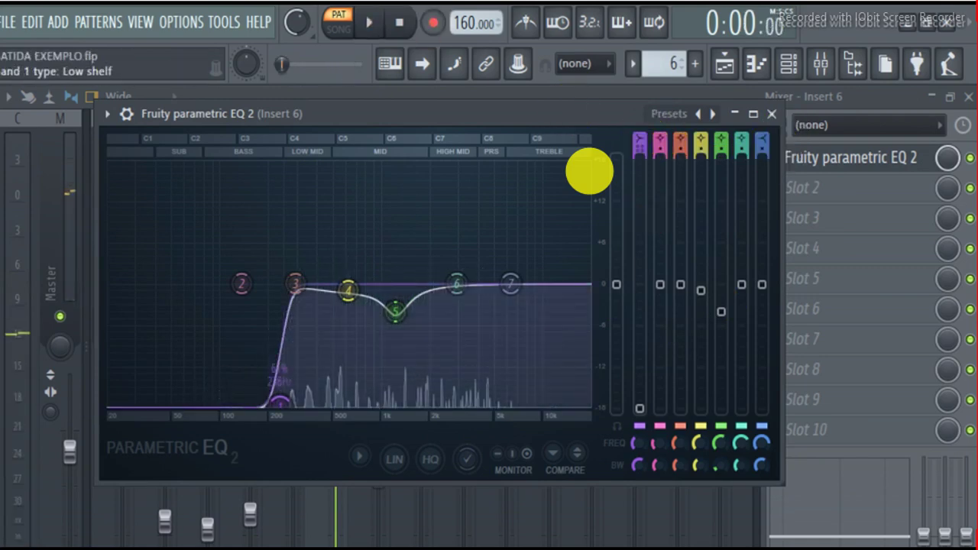
- Switch EQ band 1 to high pass and band 7 to a steep low pass, moving band 2 into the treble
scroll(639, 143, "down", 2)
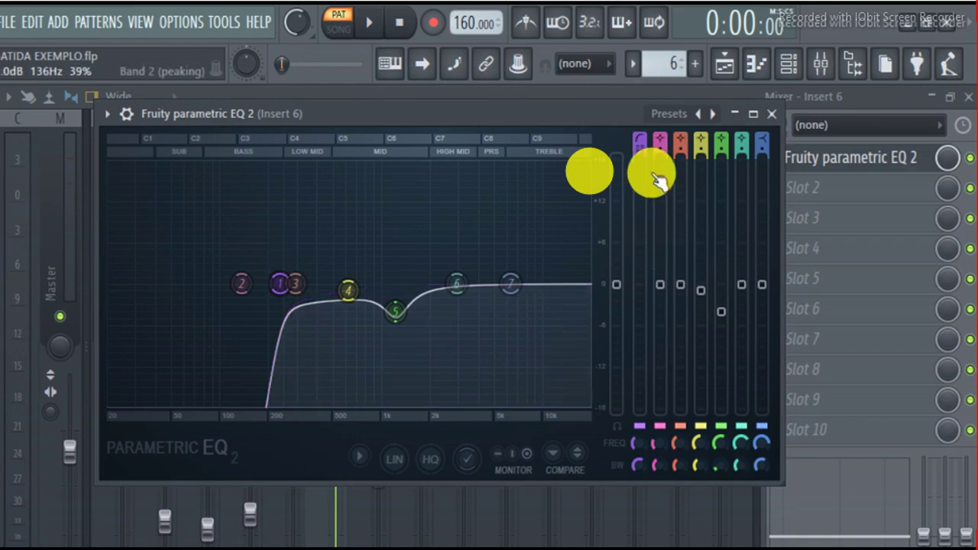
left_click(243, 280)
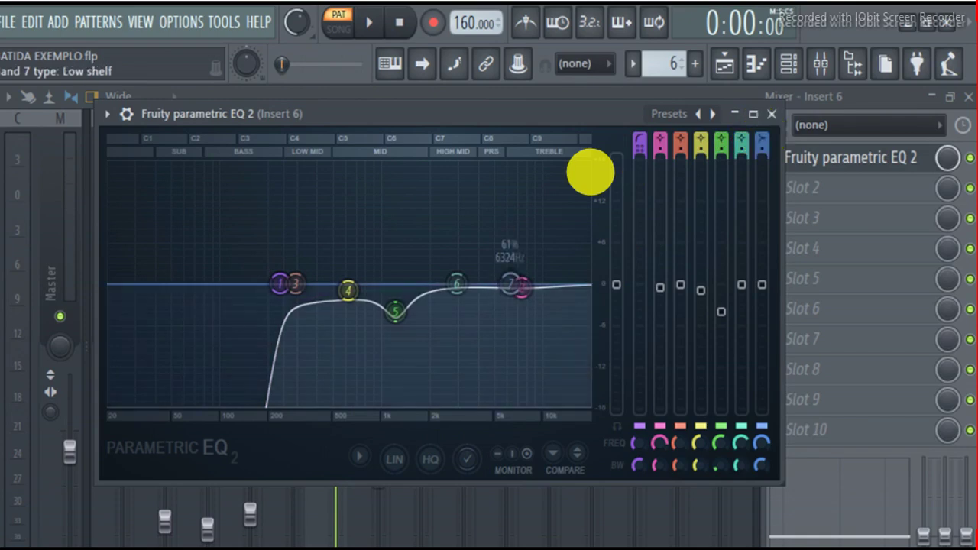
scroll(589, 172, "down", 4)
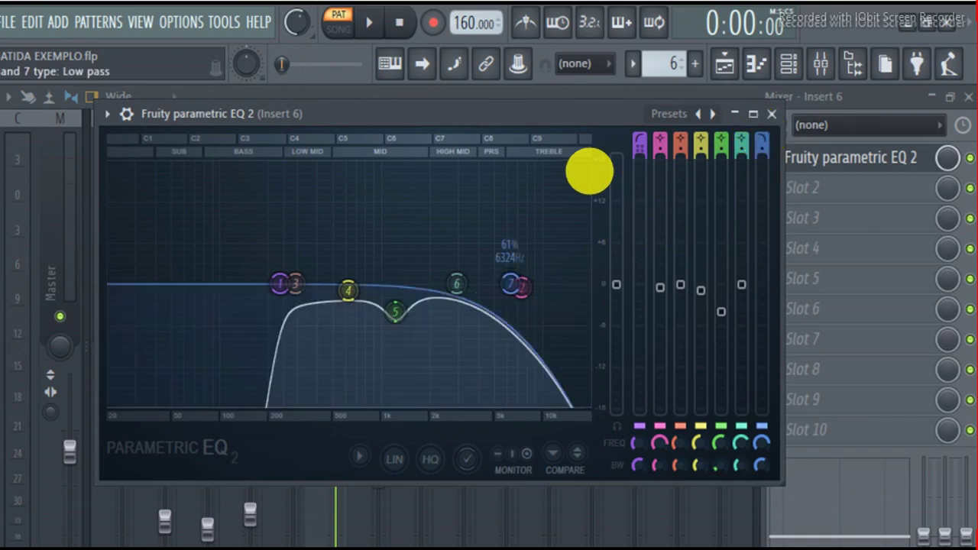
scroll(762, 157, "up", 3)
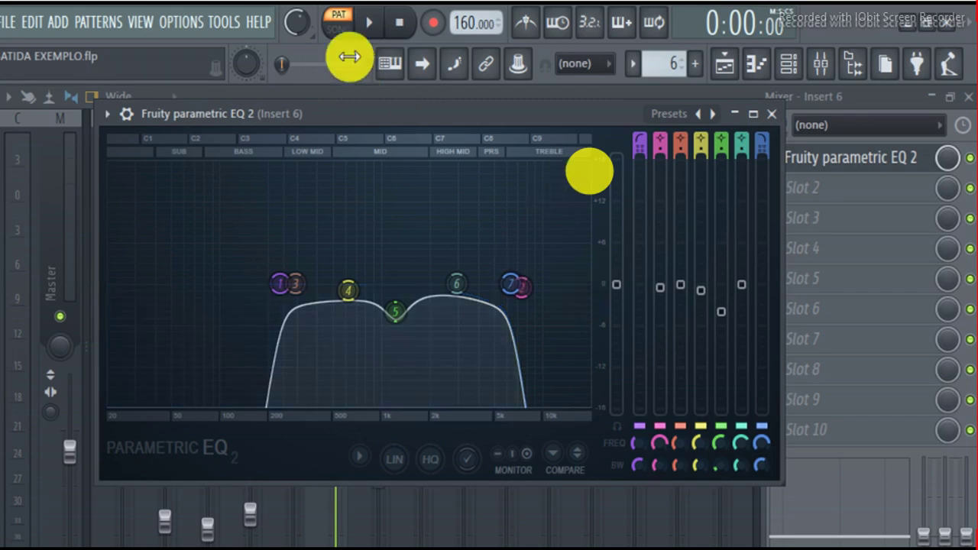
- While the pattern plays, raise band 7's cutoff above 10 kHz and boost band 6 about 6 dB at 2858 Hz with 27% bandwidth
left_click(362, 22)
left_click_drag(511, 285, 563, 284)
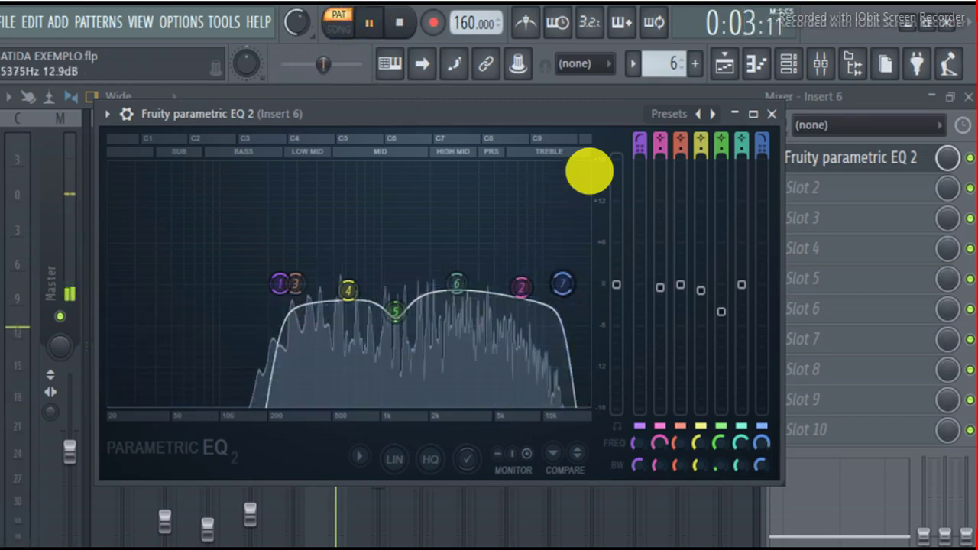
left_click_drag(456, 284, 454, 257)
left_click_drag(740, 466, 741, 481)
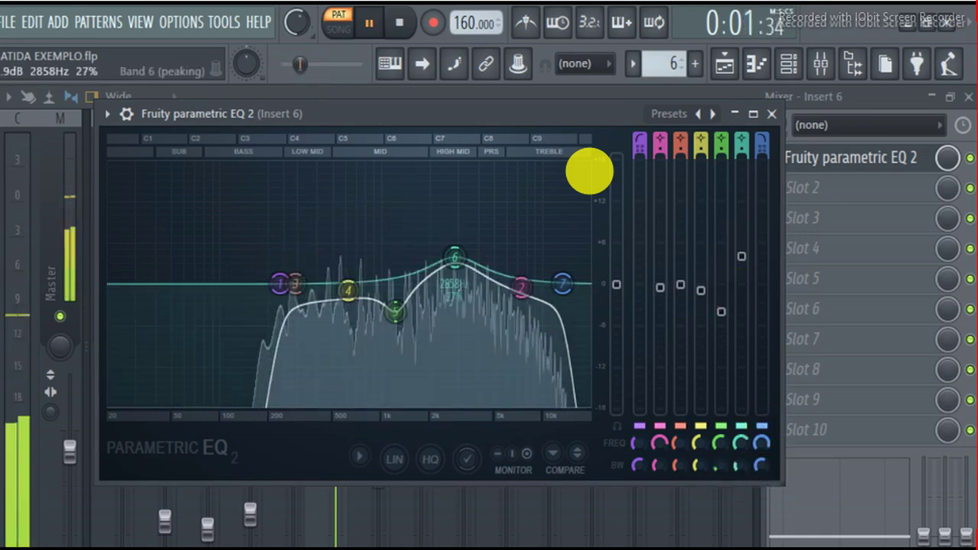
left_click_drag(454, 257, 454, 243)
- Fine-tune the band 7 low-pass cutoff slightly lower while auditioning the pattern, and stop playback
mouse_move(562, 284)
left_mouse_down()
mouse_move(547, 283)
mouse_move(556, 283)
left_mouse_up()
left_click(850, 162)
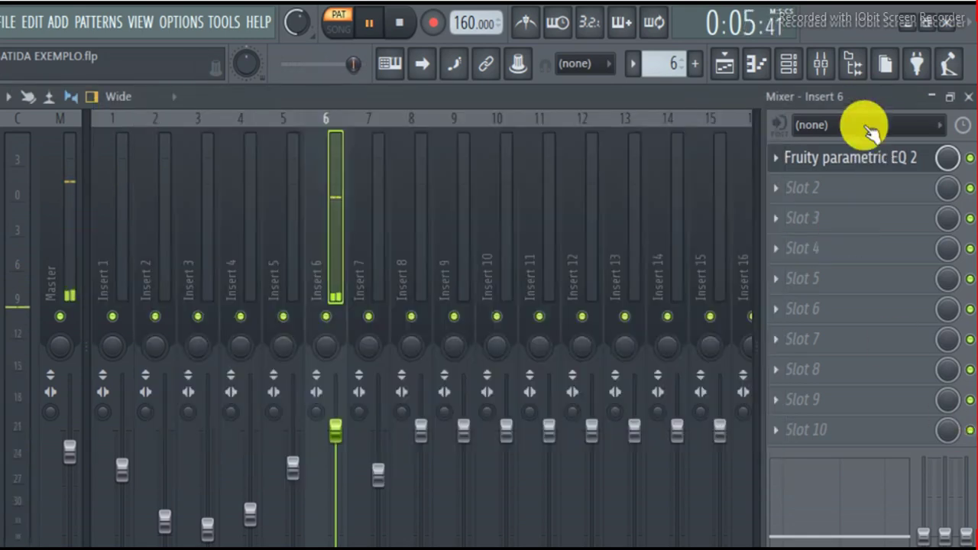
left_click(397, 24)
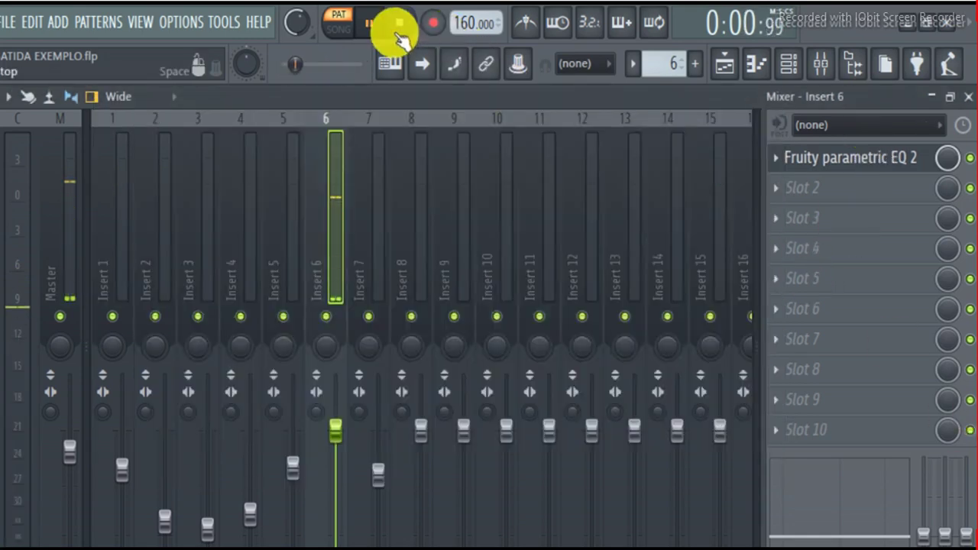
left_click(814, 160)
left_click_drag(557, 282, 594, 336)
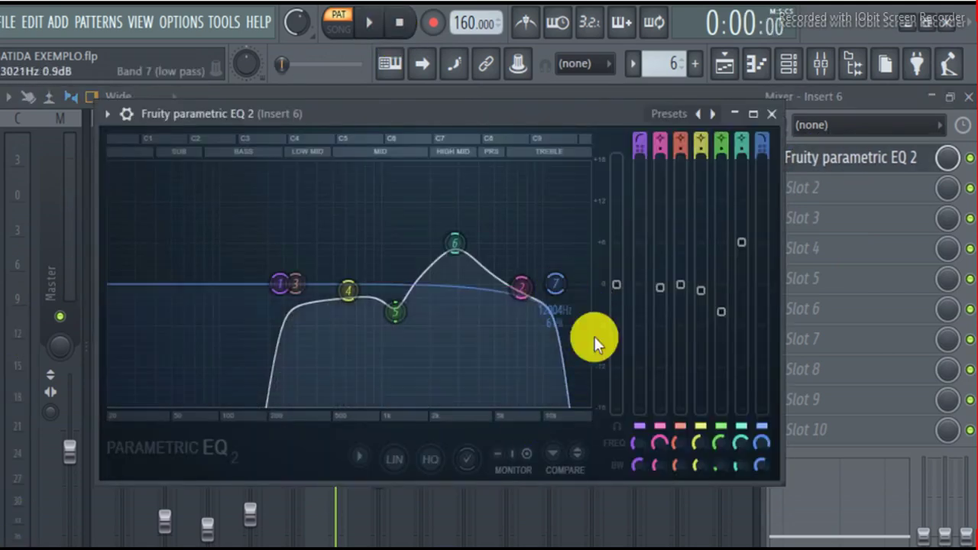
left_click(370, 25)
left_click_drag(555, 284, 589, 418)
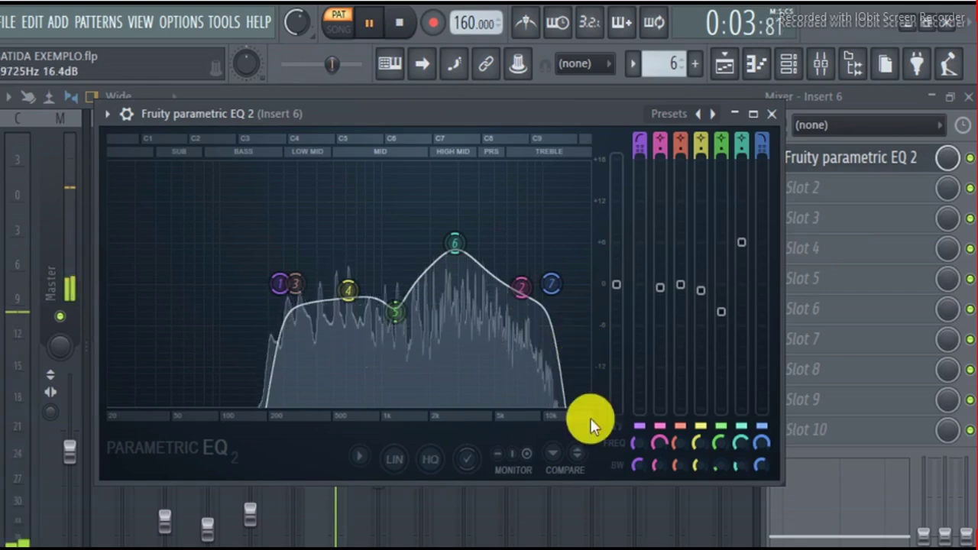
left_click(398, 23)
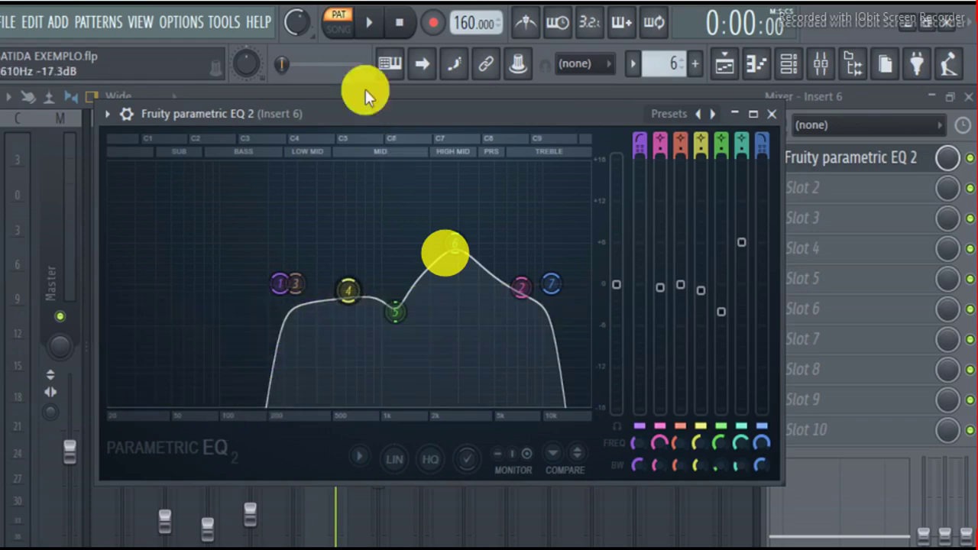
- Audition the pattern with the finished EQ curve on mixer track 6 and stop playback
left_click(370, 25)
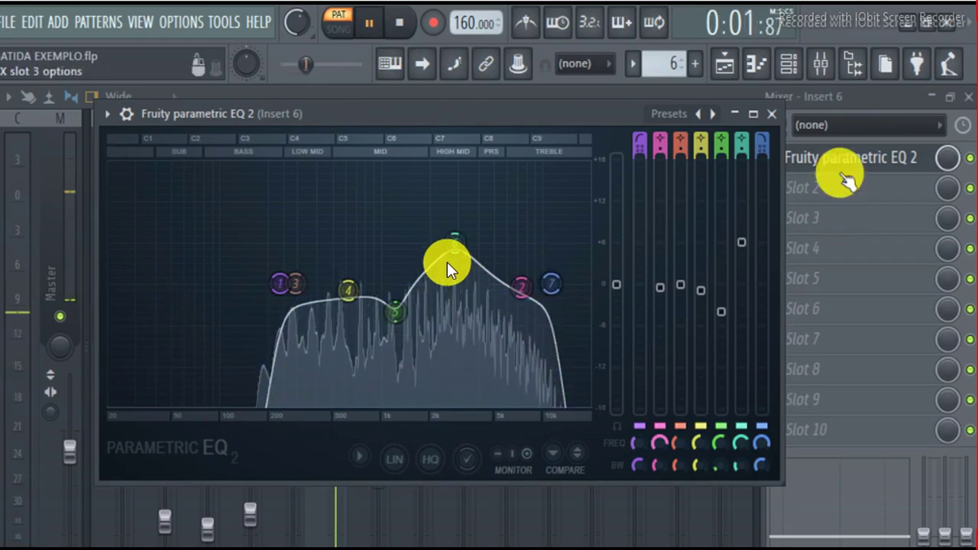
left_click(873, 97)
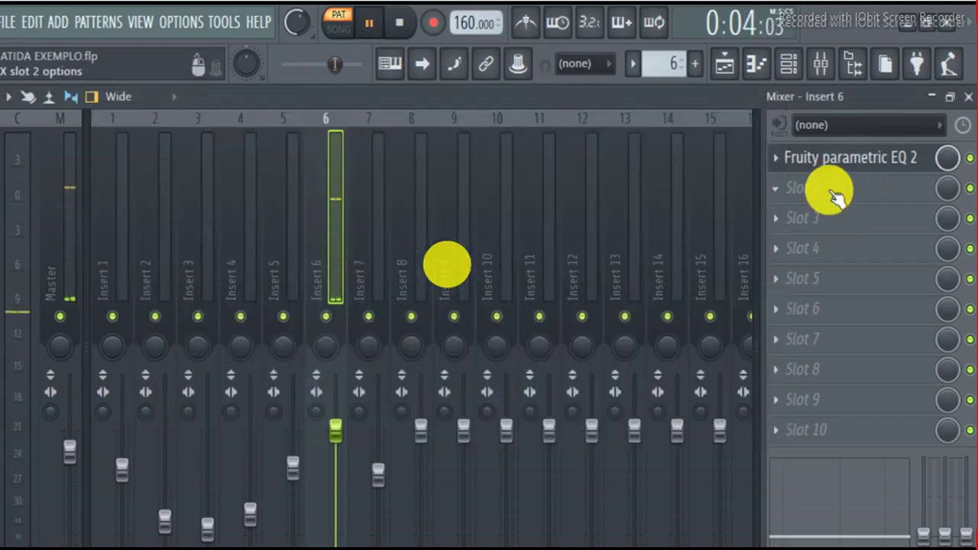
left_click(399, 23)
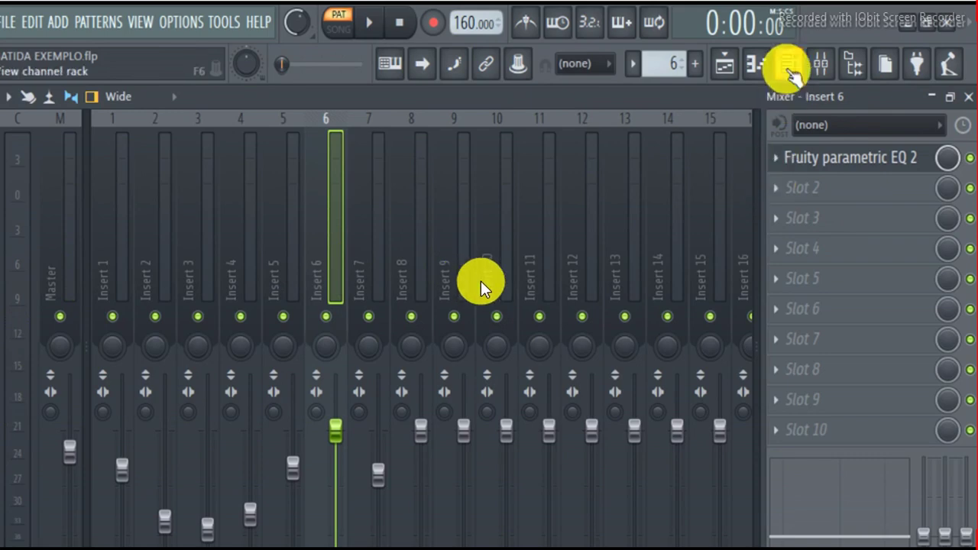
left_click(787, 66)
left_click(788, 66)
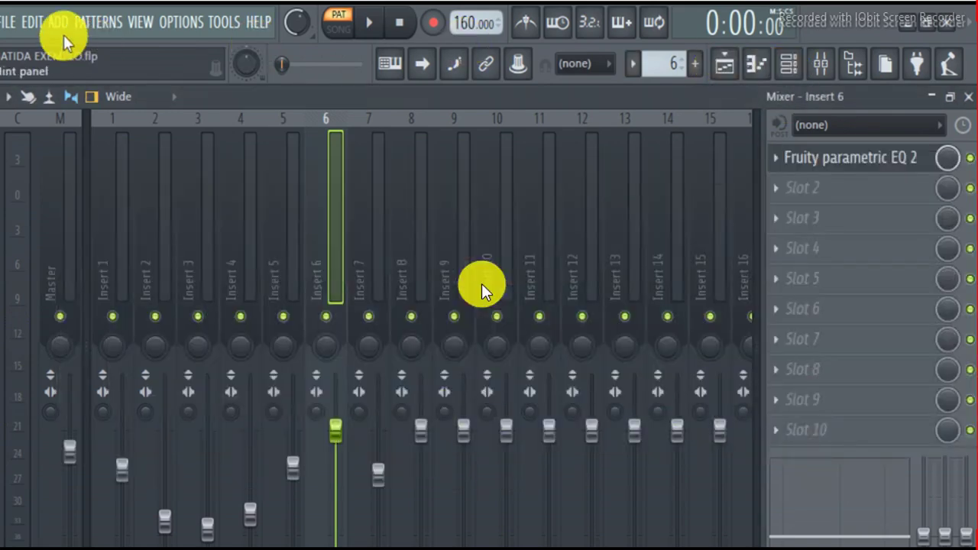
- Add a VG Electric Edition instrument channel and view its FX page
left_click(58, 23)
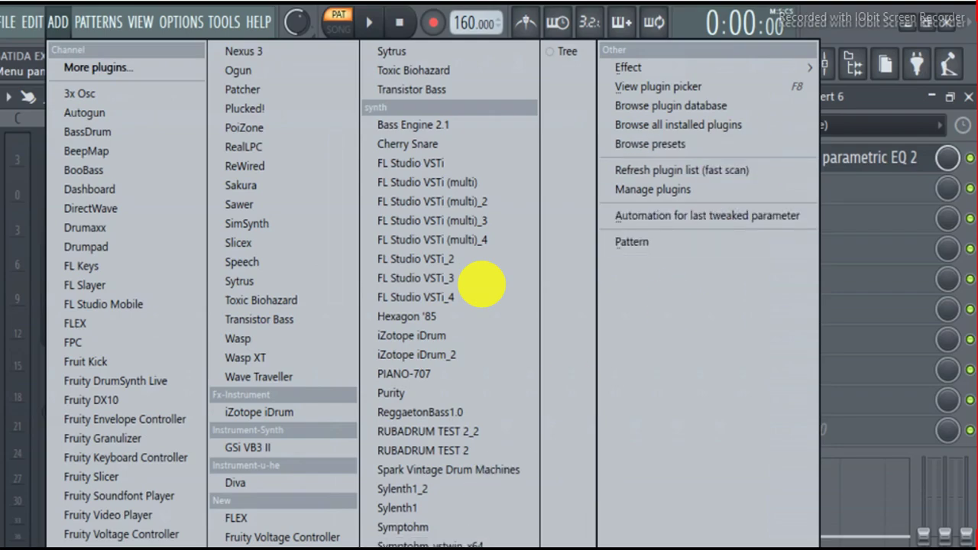
left_click(482, 283)
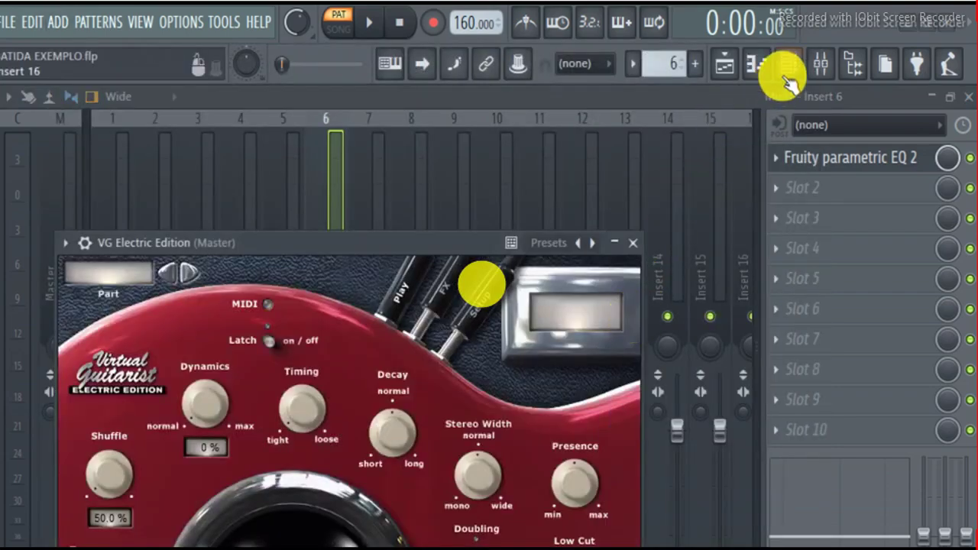
left_click(786, 65)
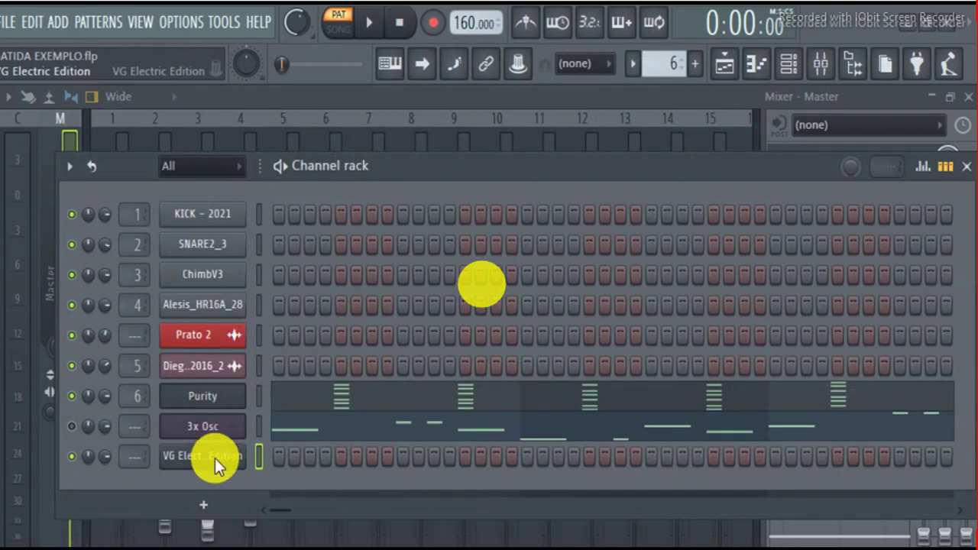
left_click(214, 457)
left_click(433, 309)
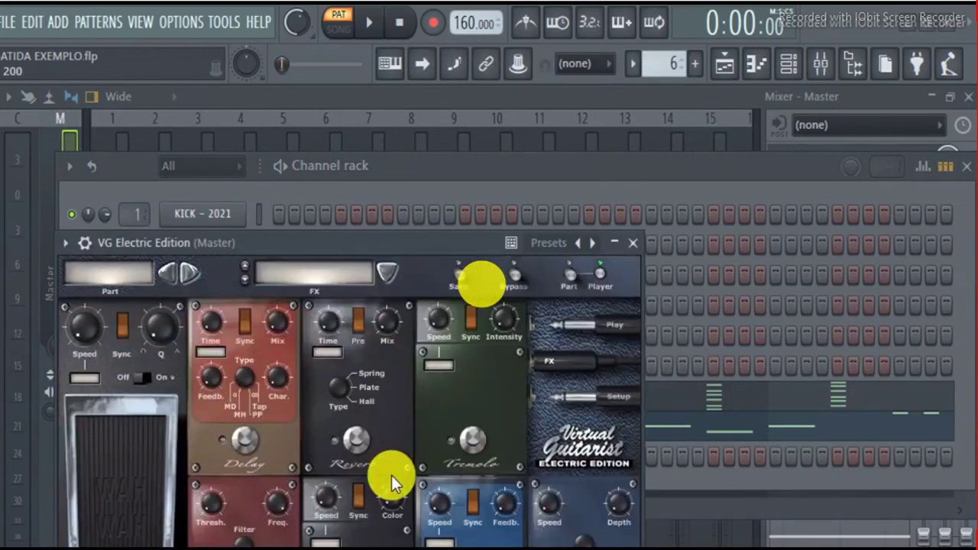
- Delete the VG Electric Edition channel from the channel rack and return to the mixer
left_click(506, 175)
right_click(203, 464)
left_click(389, 539)
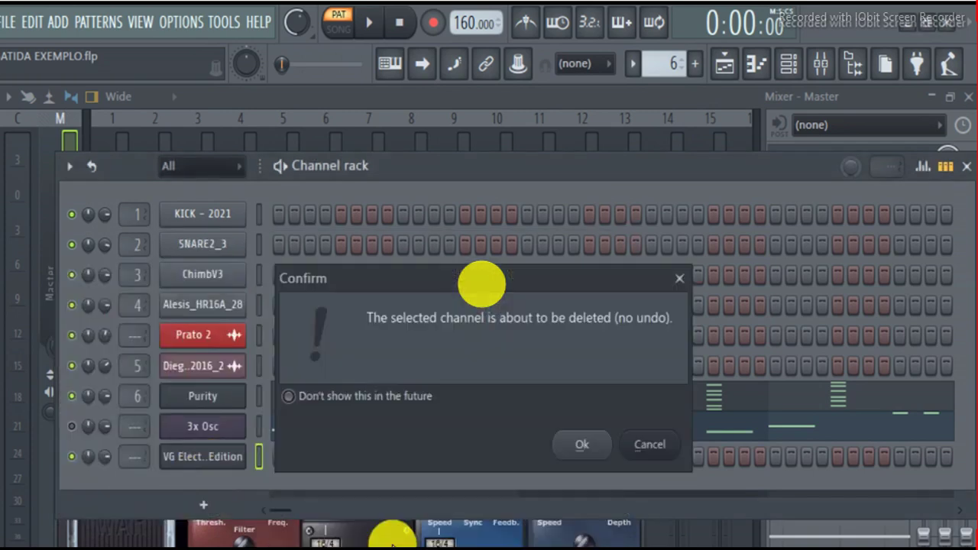
left_click(574, 443)
left_click(679, 107)
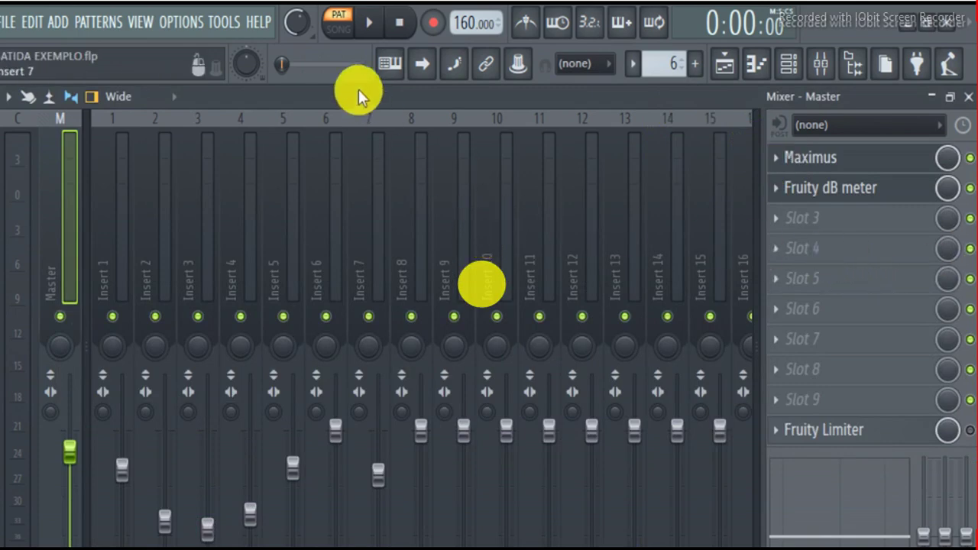
- Add the VG Electric FX effect to slot 2 of mixer track 6 and stop the pattern playback
left_click(377, 25)
left_click(336, 226)
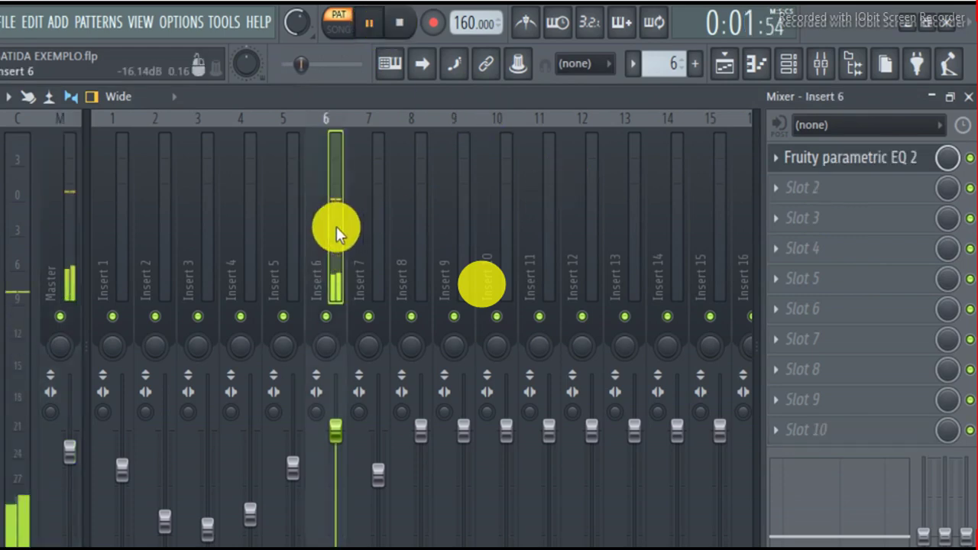
left_click(802, 207)
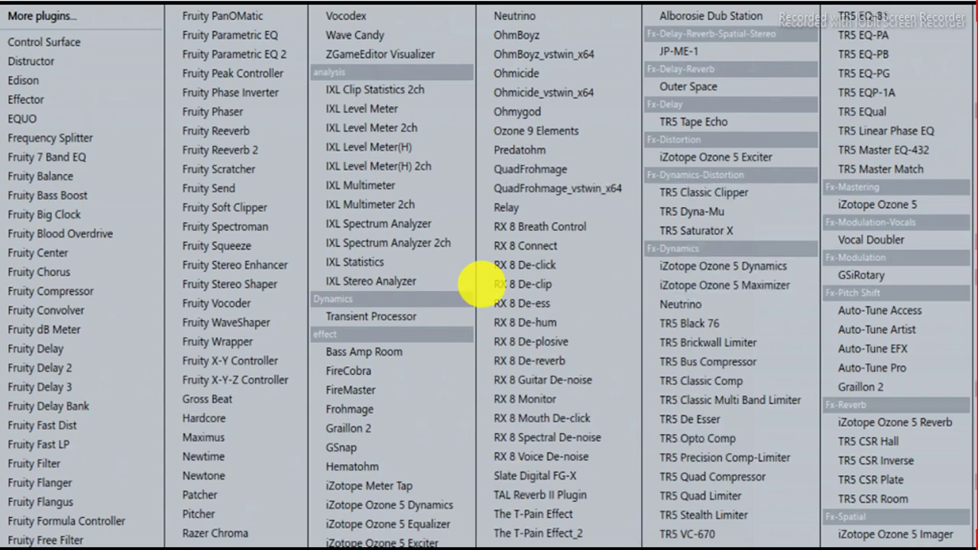
left_click(480, 284)
left_click(400, 24)
left_click_drag(418, 371, 438, 176)
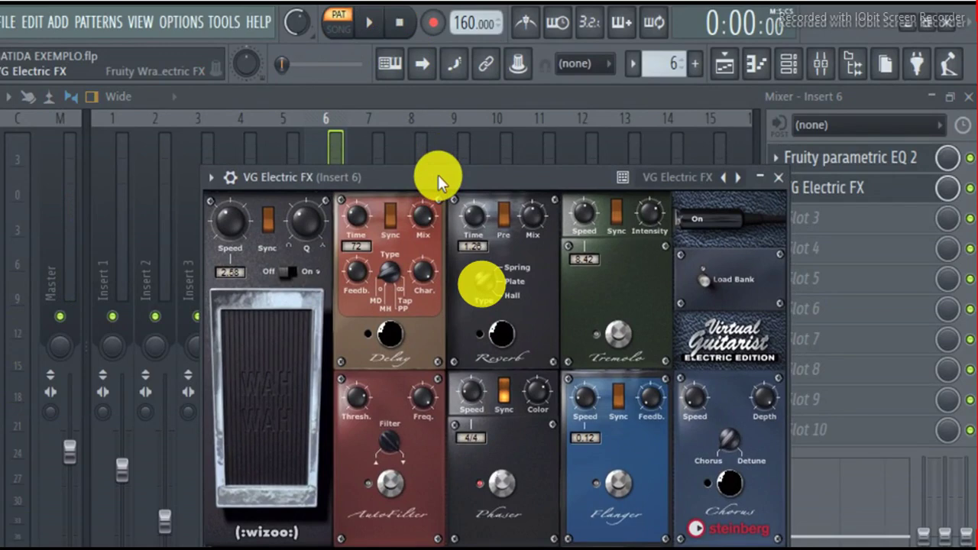
- Audition the pattern with the Reverb pedal on, switch that pedal off and switch on the Delay pedal instead
left_click(369, 23)
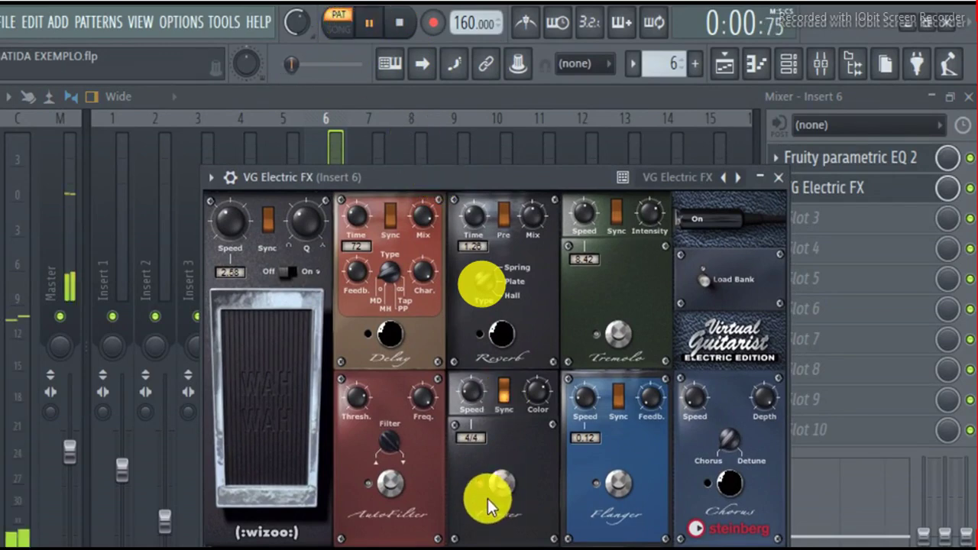
left_click(501, 333)
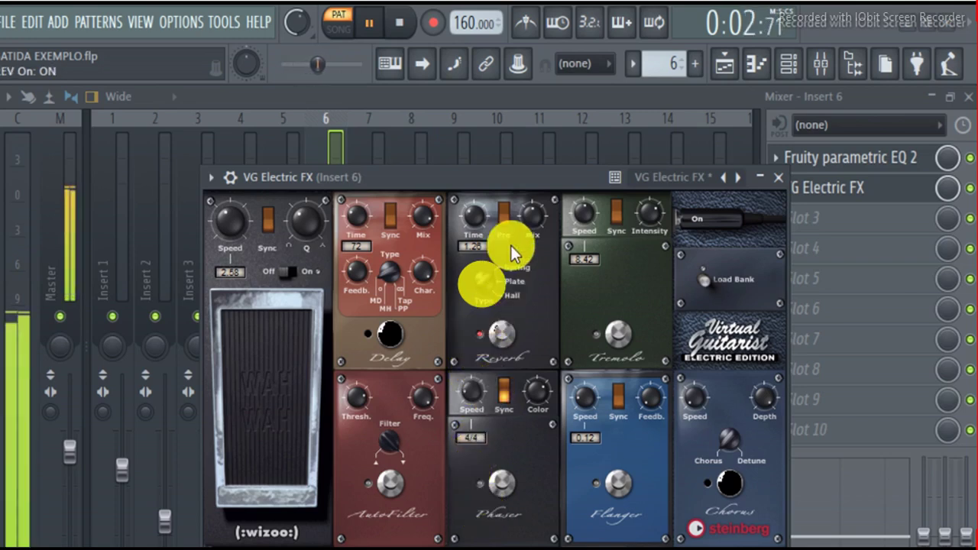
left_click(405, 29)
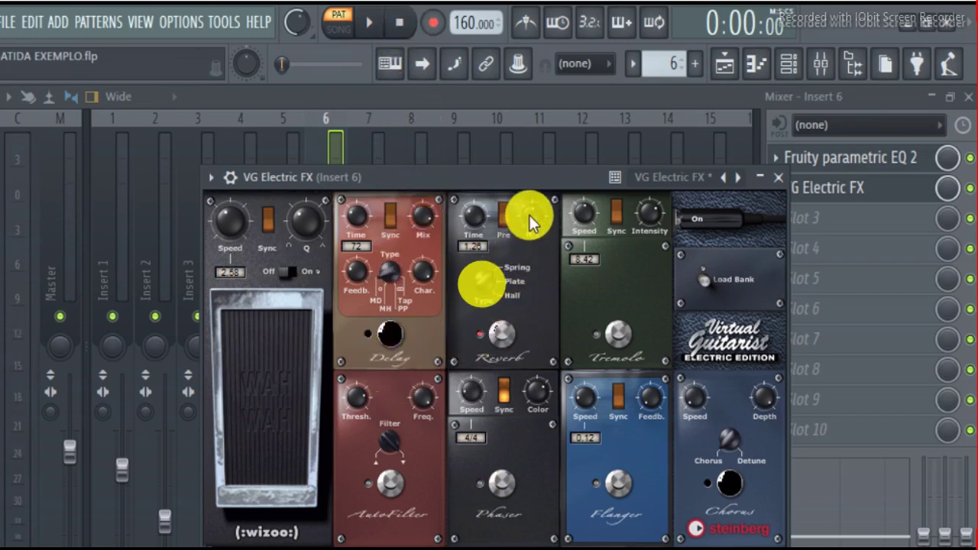
left_click(370, 26)
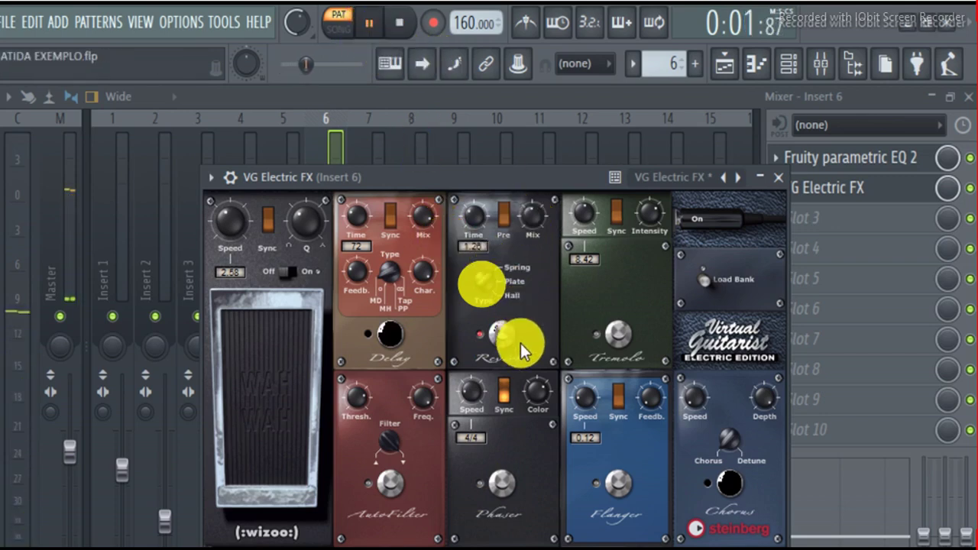
left_click(411, 21)
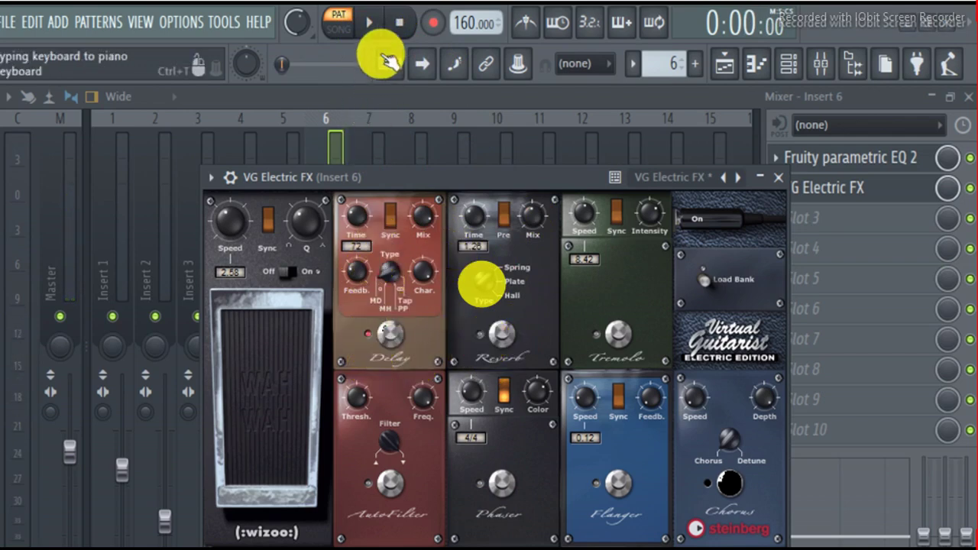
- Set the Delay pedal's time to 79 and its mix to 0 % while auditioning the pattern
left_click(370, 23)
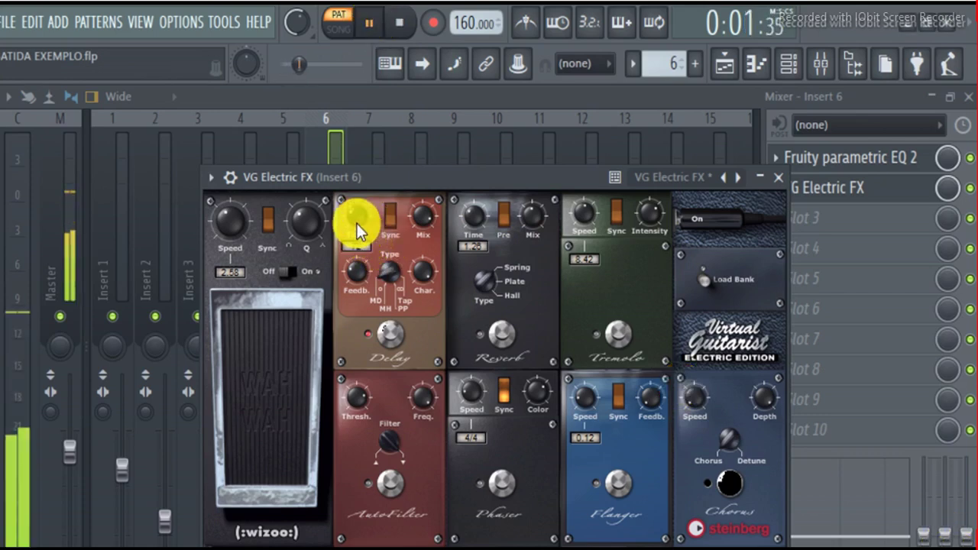
left_click(399, 24)
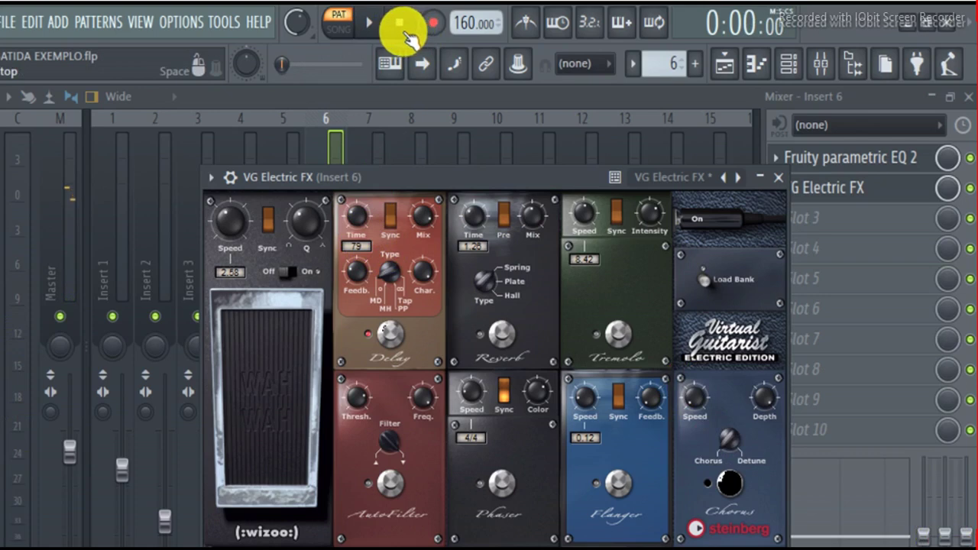
left_click(380, 27)
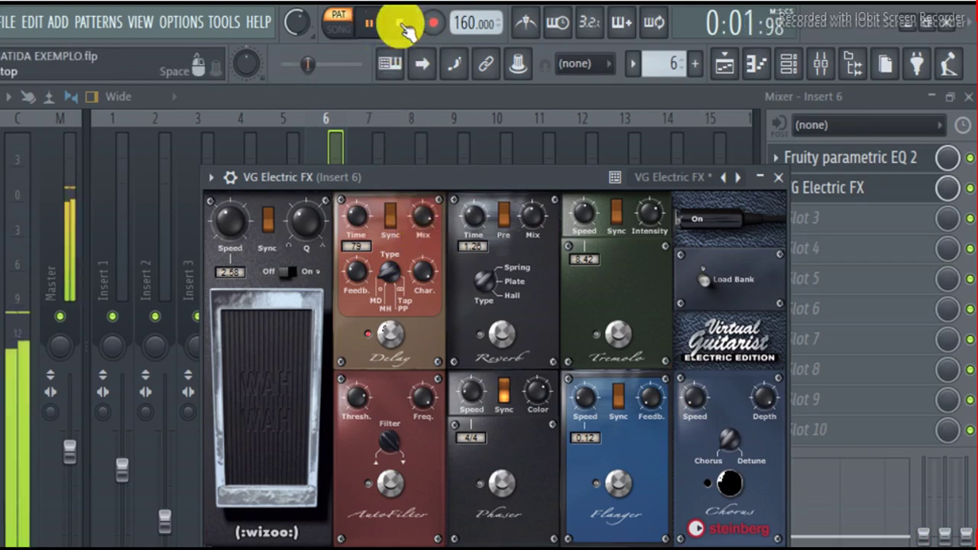
left_click(400, 26)
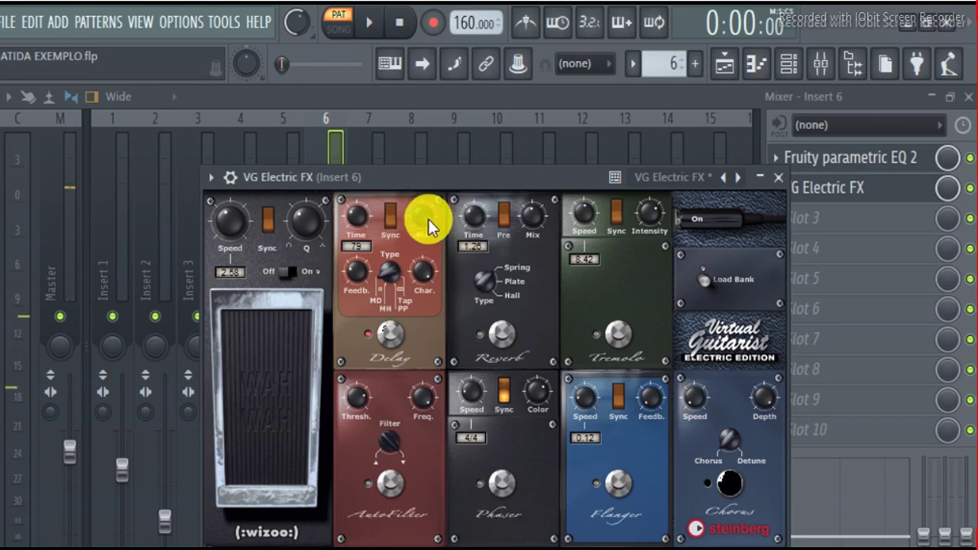
left_click_drag(429, 219, 433, 300)
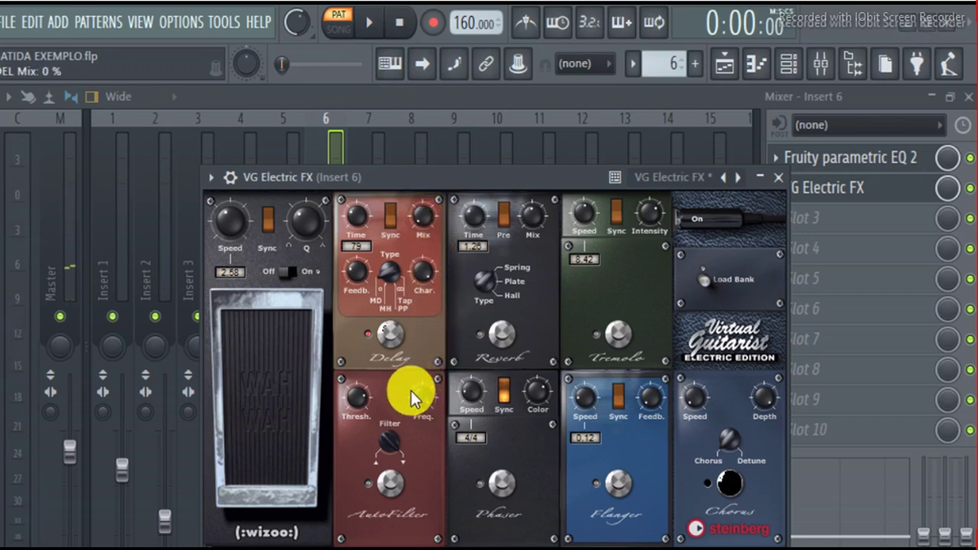
- Switch on the Reverb pedal and set its mix to 37 % while the pattern plays
left_click(370, 23)
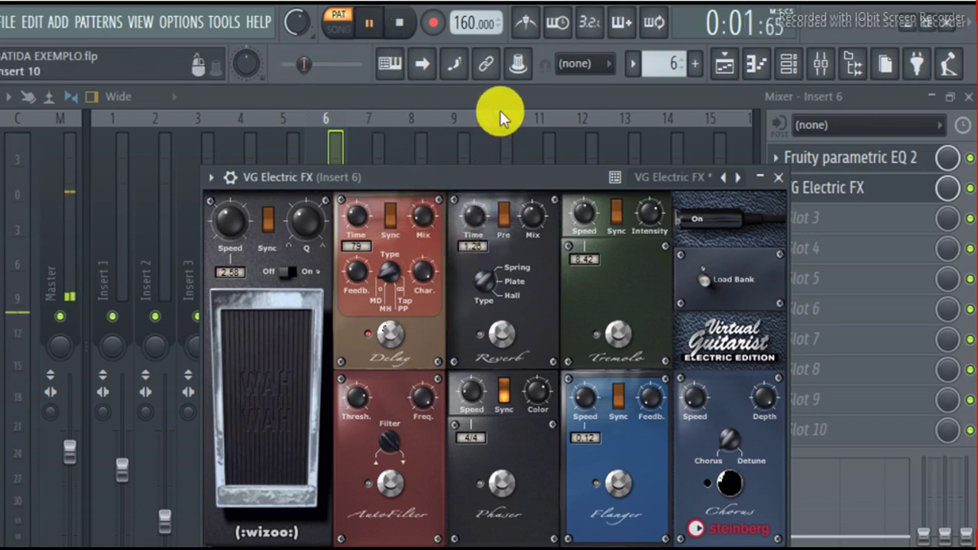
left_click(480, 336)
left_click_drag(525, 220, 539, 250)
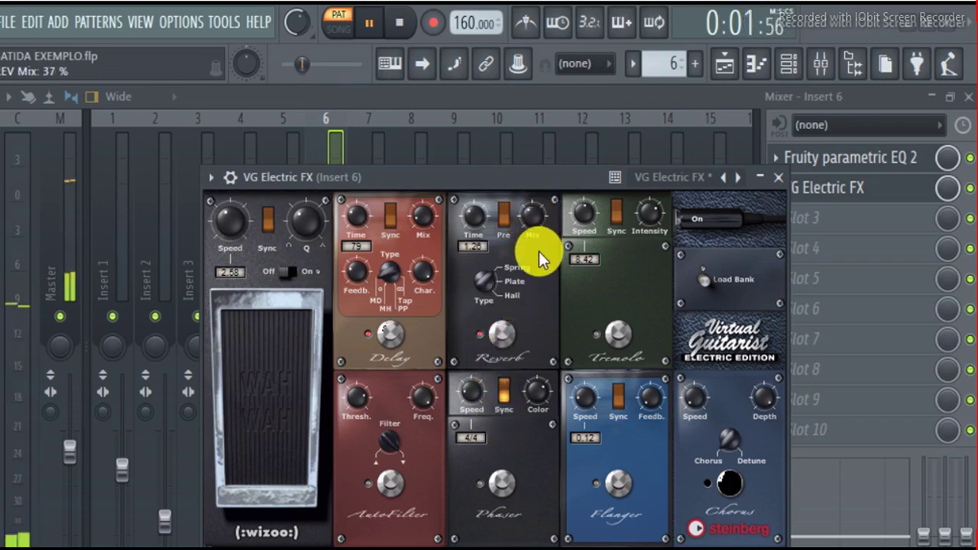
- Leave the VG Electric FX window and audition the pattern with both effects on mixer track 6, stopping playback at the end
left_click(606, 115)
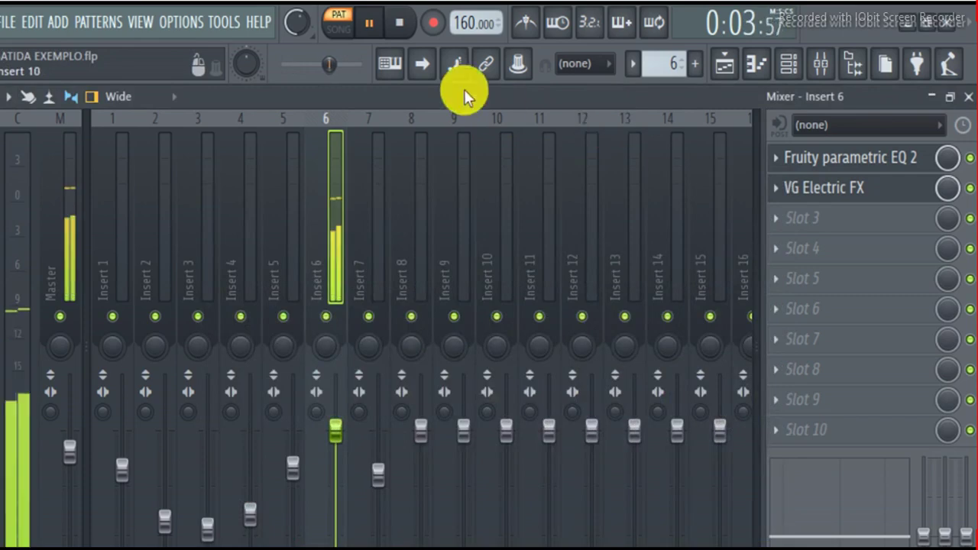
left_click(400, 24)
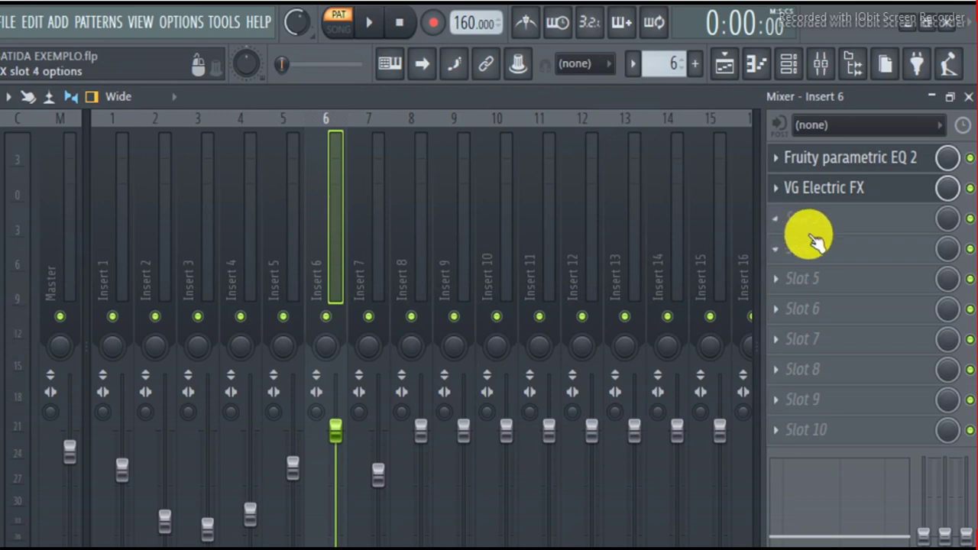
left_click(369, 24)
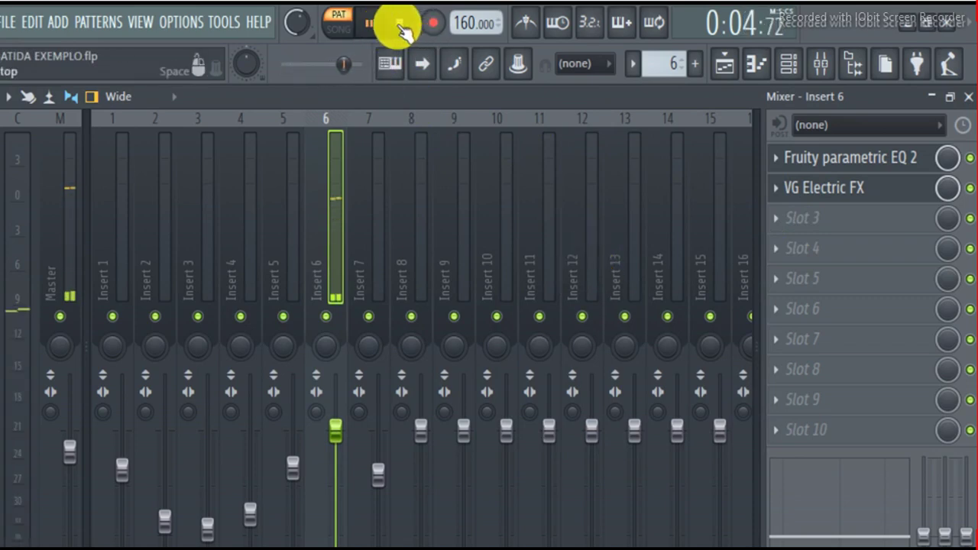
key("space")
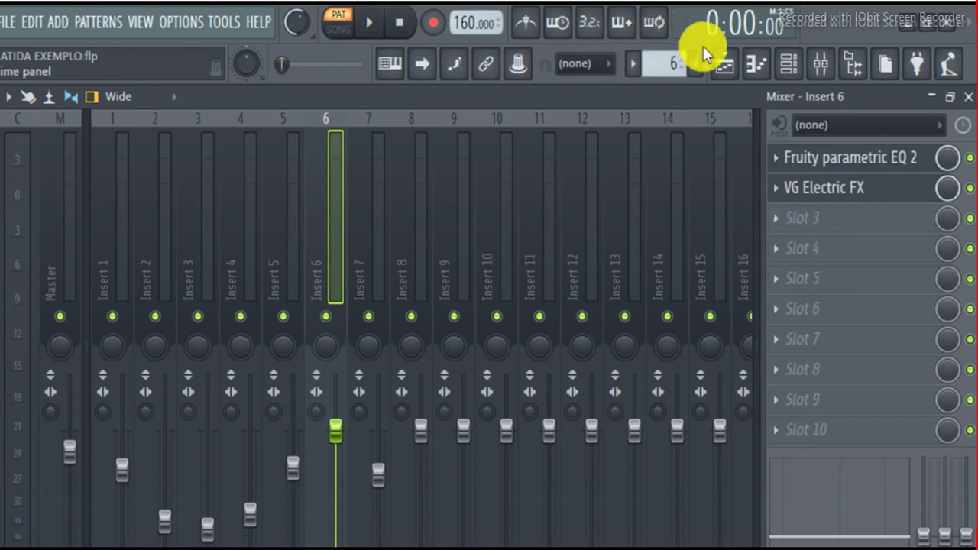
- Mute the Purity channel, unmute the 3x Osc channel in the channel rack, and audition the bass line alone
left_click(789, 68)
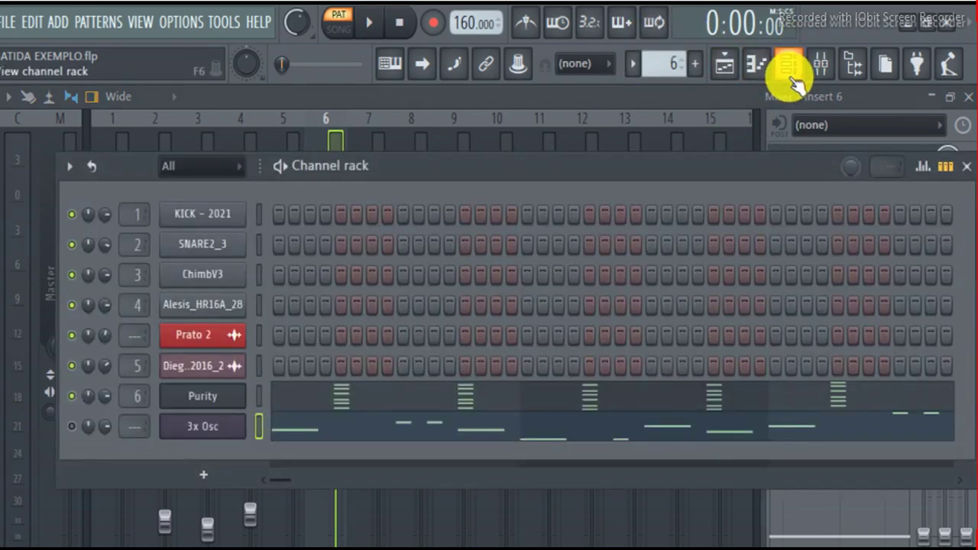
left_click(791, 75)
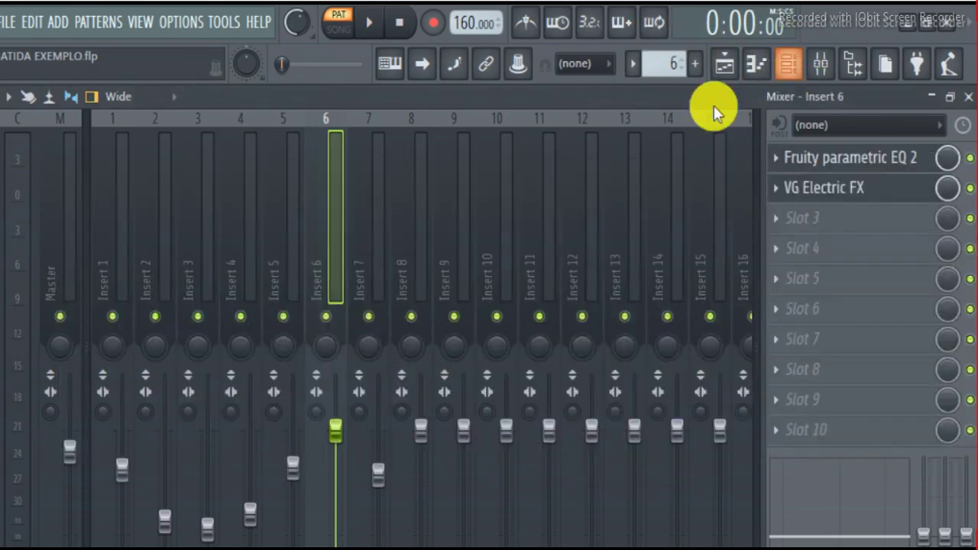
left_click(787, 70)
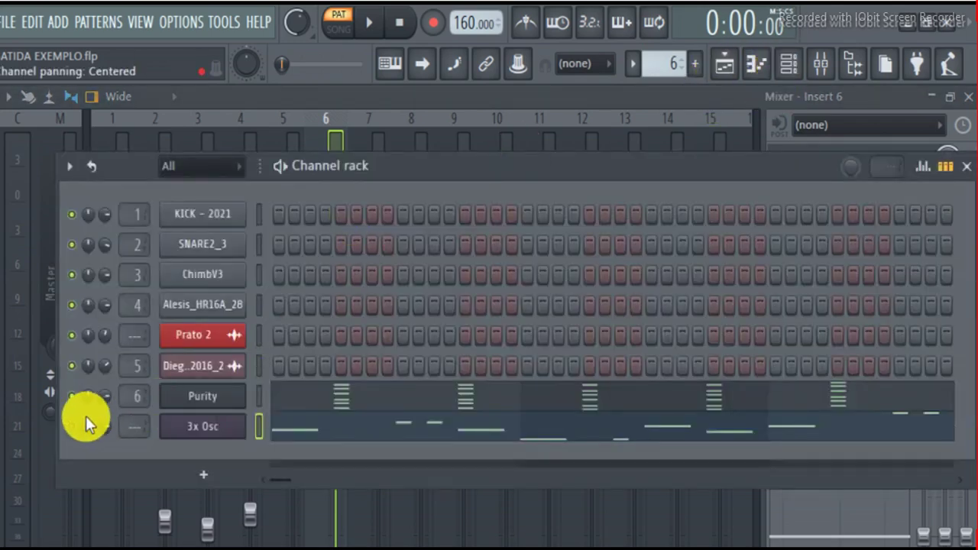
left_click(72, 396)
left_click(370, 24)
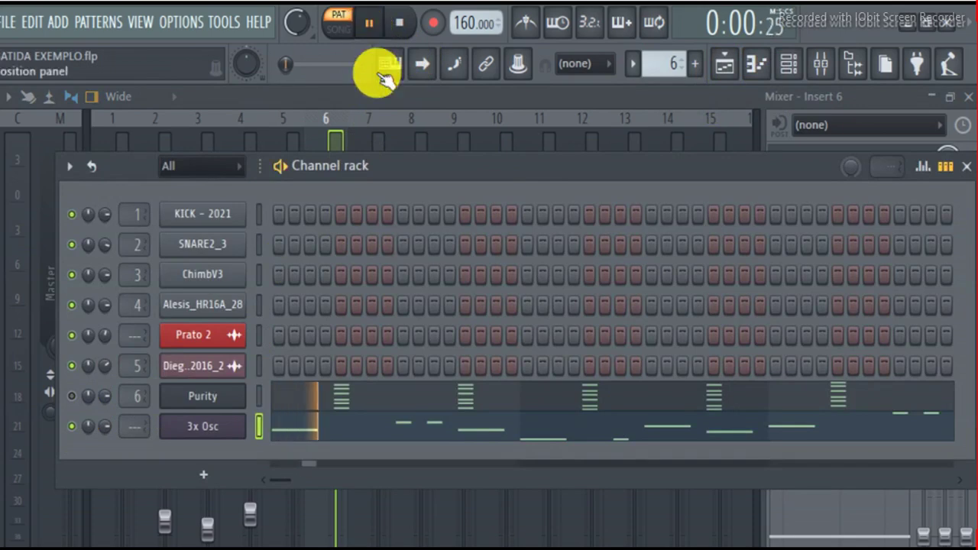
left_click(718, 99)
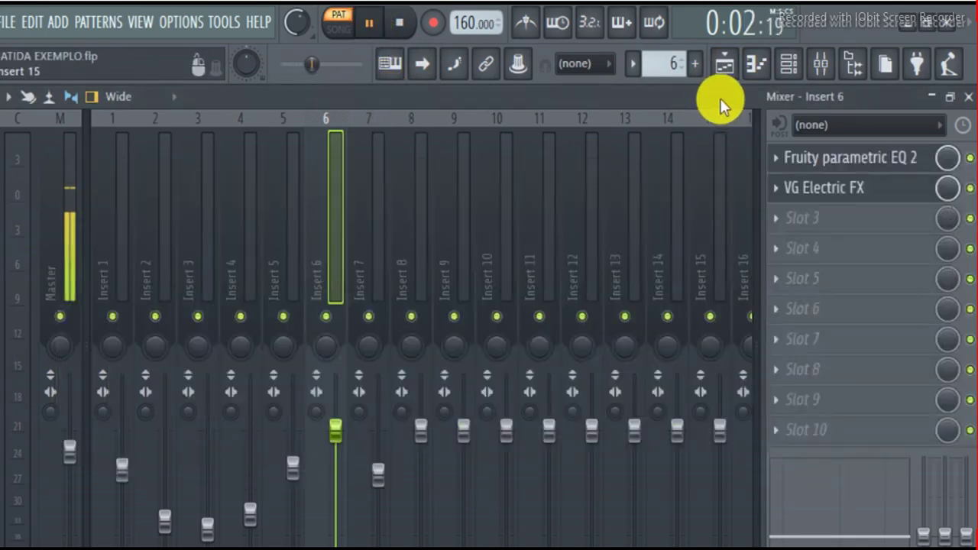
left_click(789, 64)
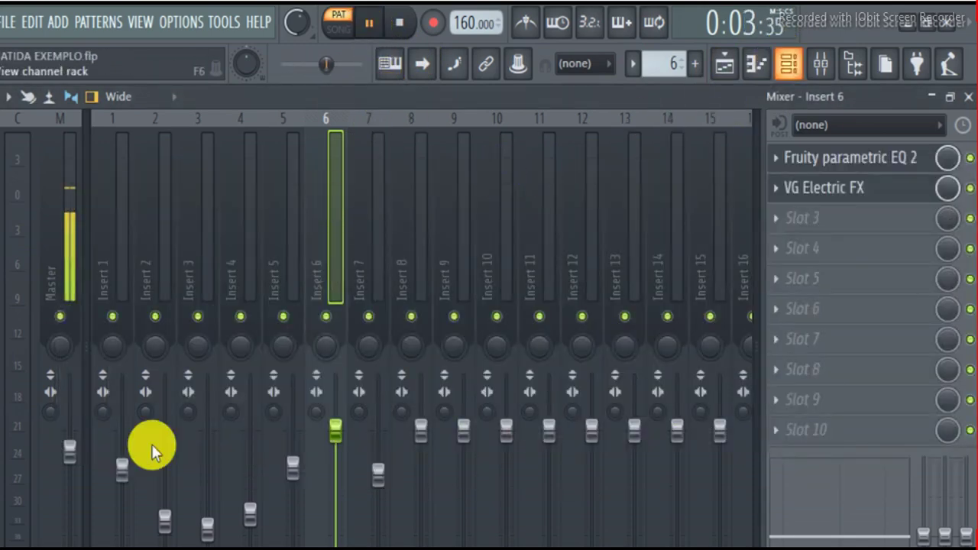
left_click(399, 23)
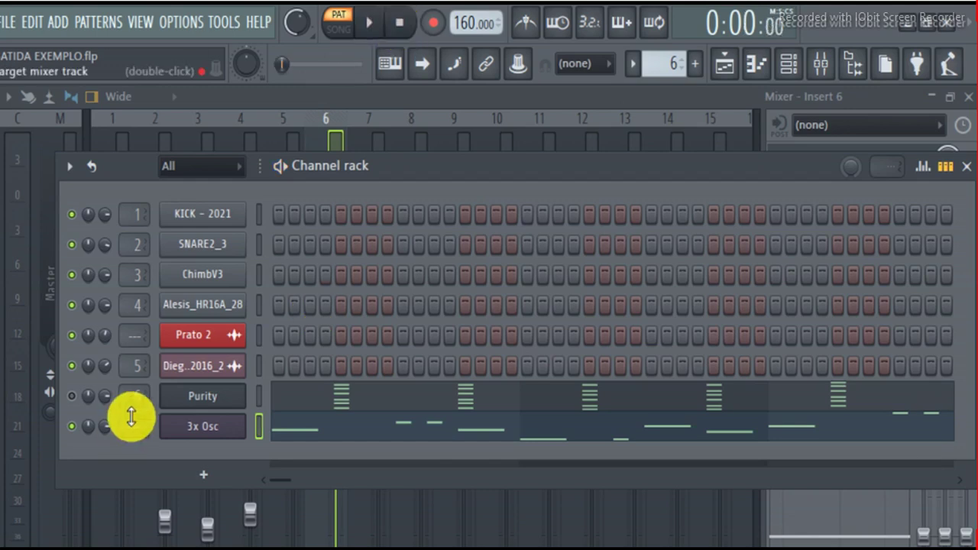
- Route the 3x Osc channel to mixer track 8 and return to the mixer
scroll(131, 416, "down", 3)
scroll(132, 416, "up", 4)
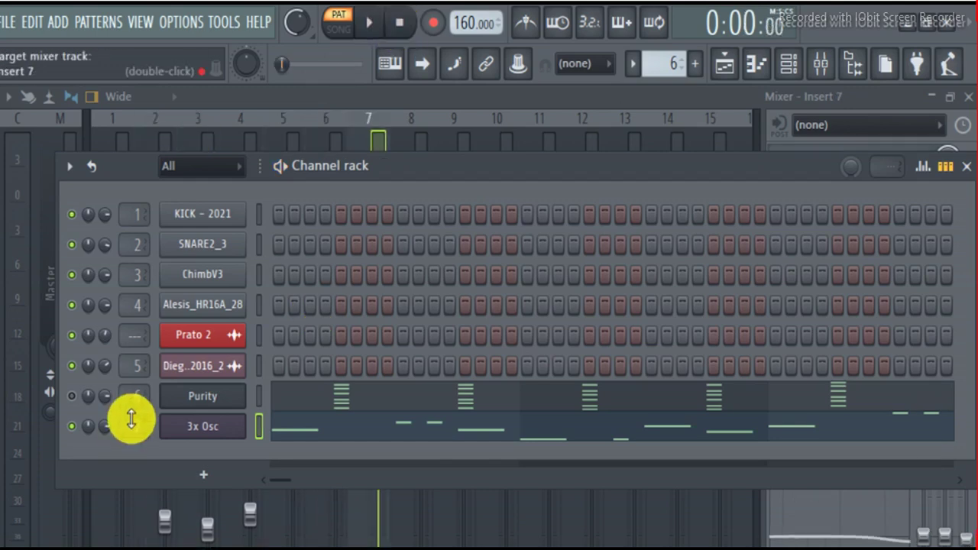
left_click(577, 97)
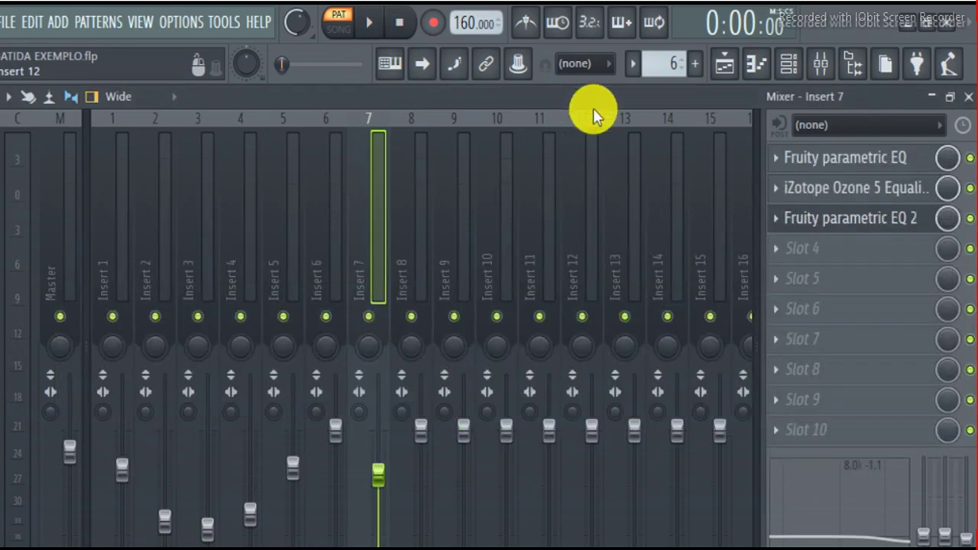
left_click(788, 66)
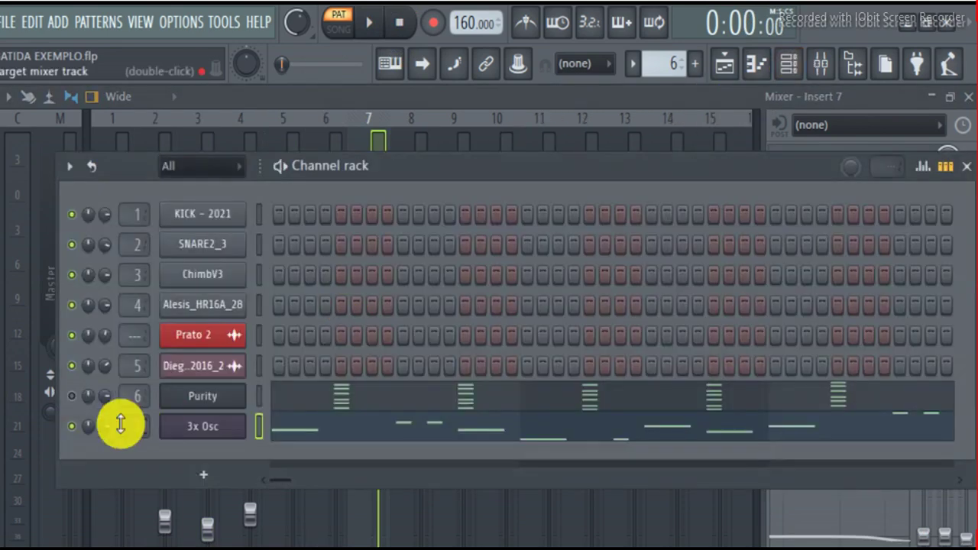
scroll(120, 424, "up", 1)
left_click(696, 92)
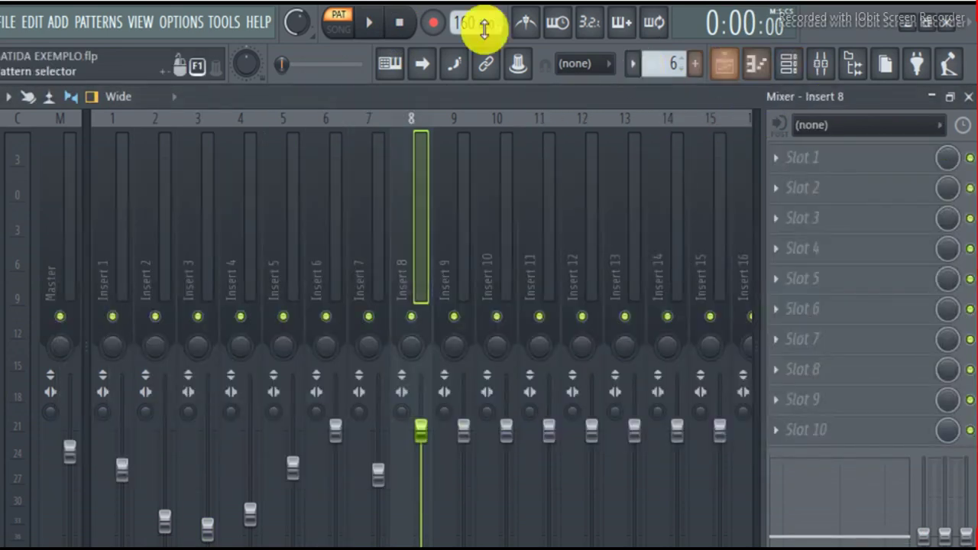
- Audition the 3x Osc bass line through mixer track 8 and stop playback without adding an effect
left_click(369, 23)
left_click(776, 162)
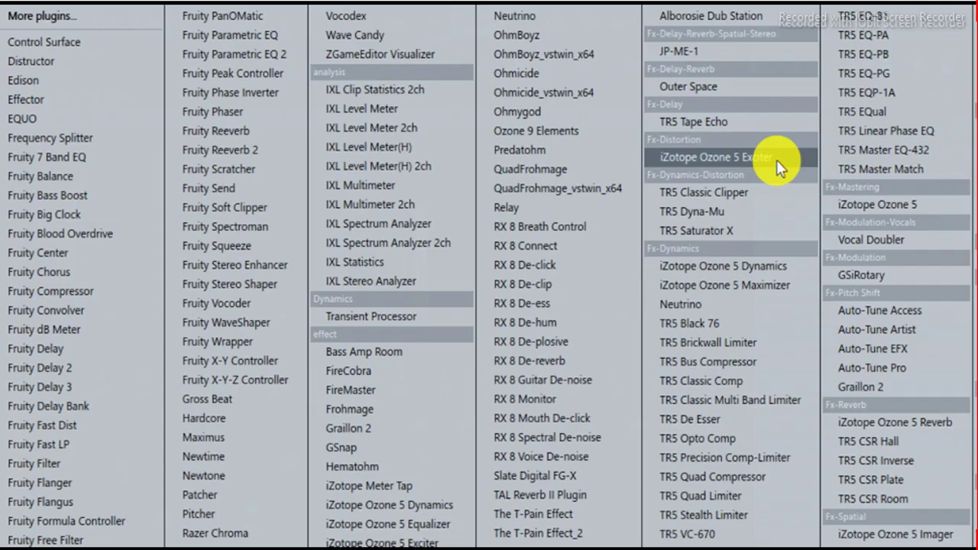
key("Escape")
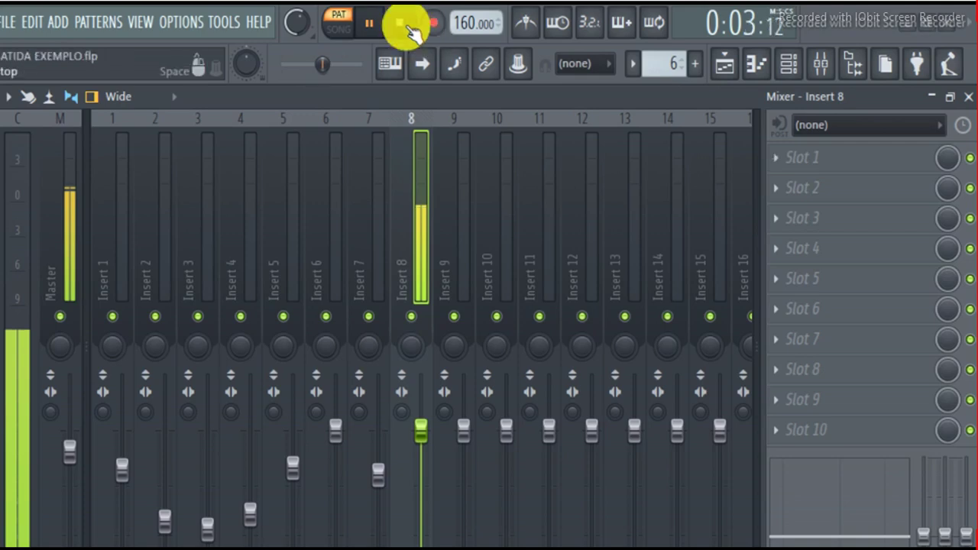
left_click(400, 25)
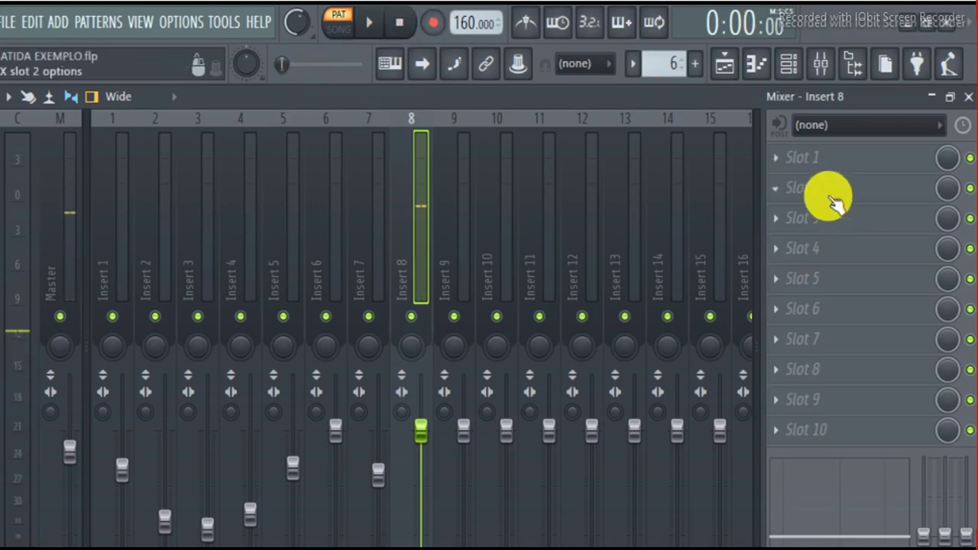
- Add Fruity Parametric EQ 2 to slot 1 of mixer track 8 and low-pass the bass with band 7 at about 300 Hz
left_click(778, 160)
left_click(274, 57)
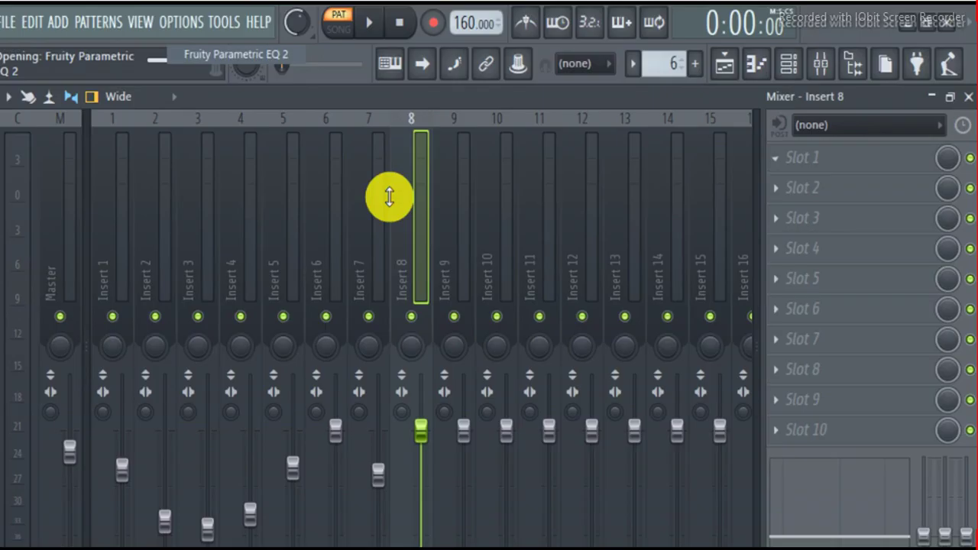
mouse_move(718, 273)
left_mouse_down()
mouse_move(719, 309)
mouse_move(724, 267)
left_mouse_up()
left_click_drag(469, 413, 266, 413)
mouse_move(146, 412)
left_mouse_down()
mouse_move(153, 428)
mouse_move(147, 414)
left_mouse_up()
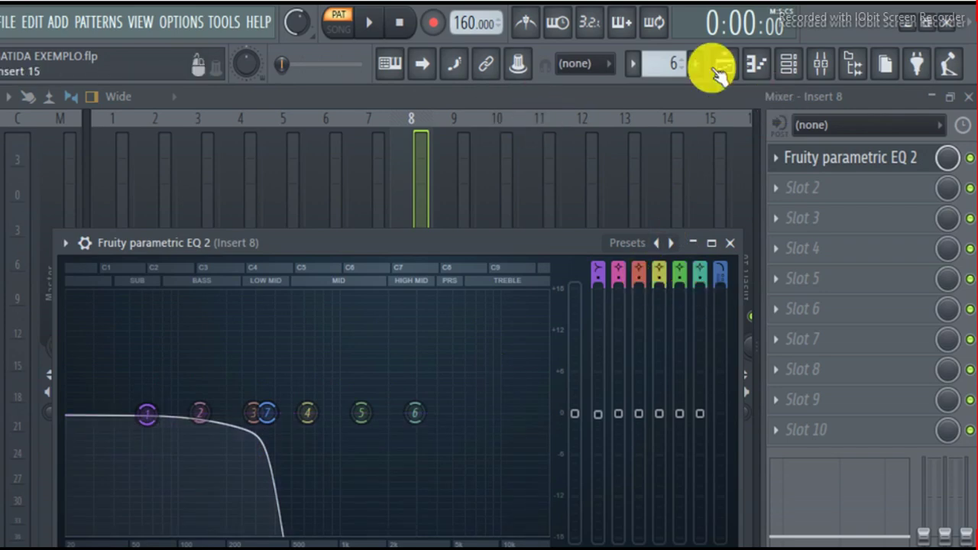
- Lower the band 7 low-pass cutoff in mixer track 8's EQ to just below band 3 while auditioning the bass
left_click(368, 23)
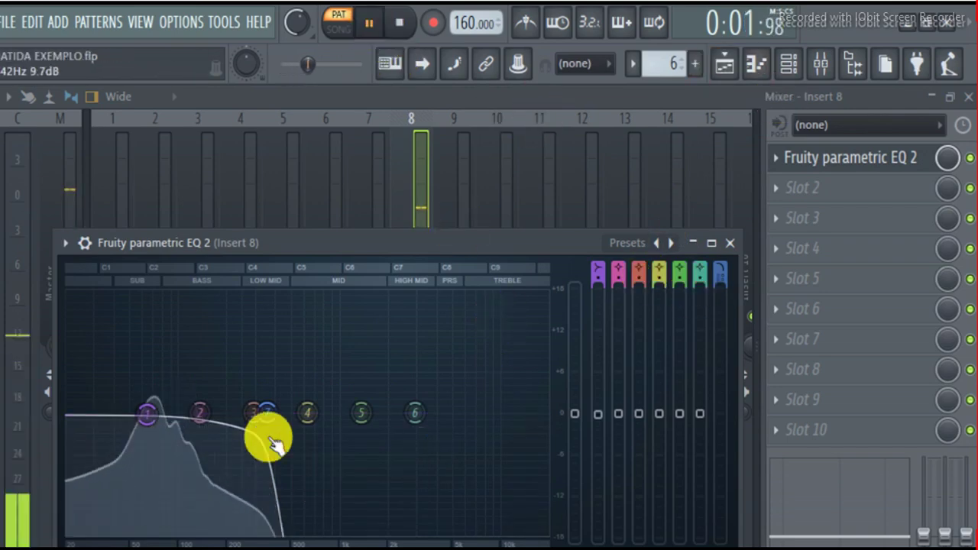
left_click_drag(272, 442, 251, 414)
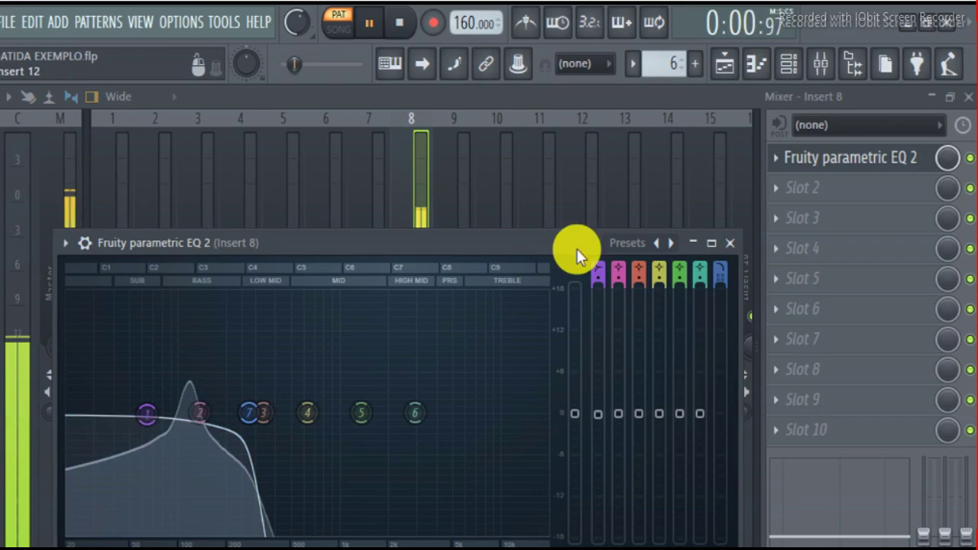
key("space")
key("Escape")
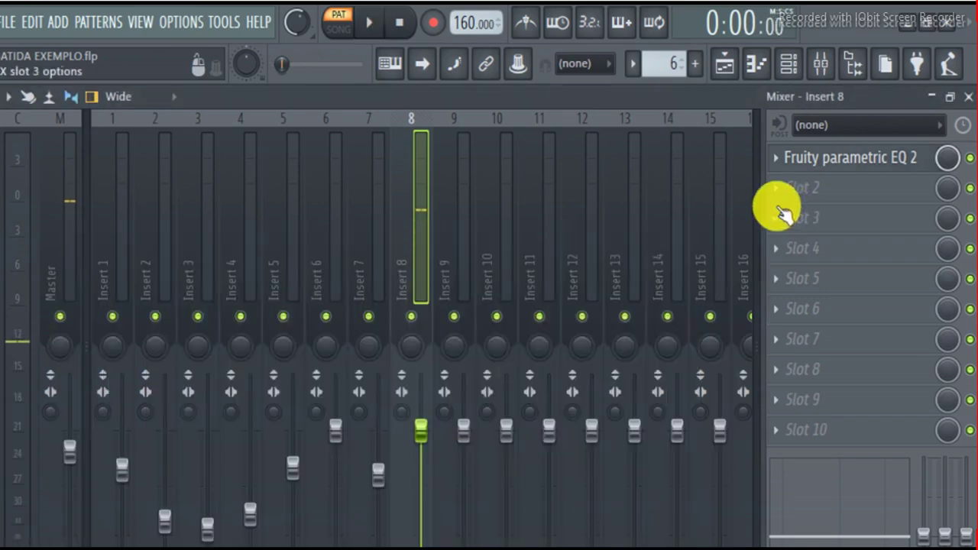
- Add Fruity Multiband Compressor to slot 2 of mixer track 8, load its Bass boost preset, and play the bass
left_click(778, 186)
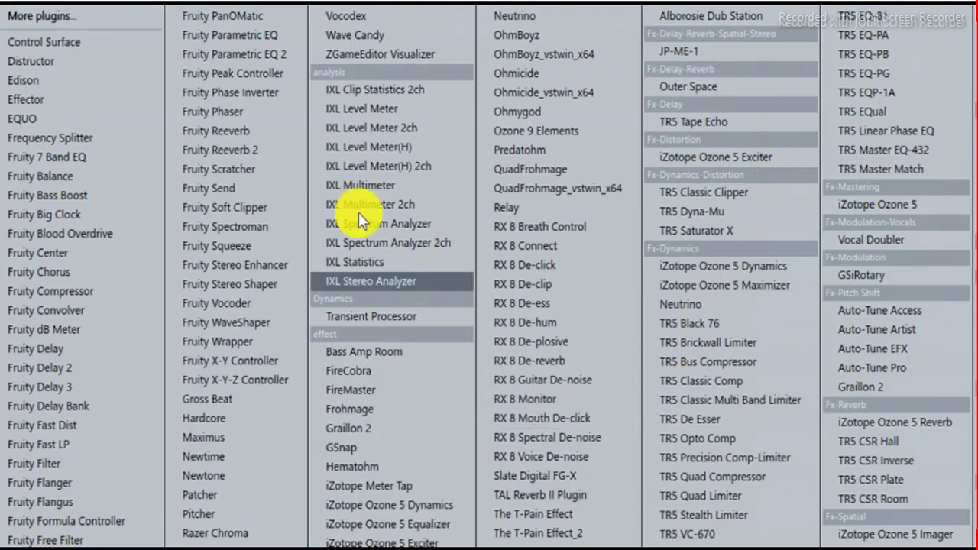
left_click(76, 548)
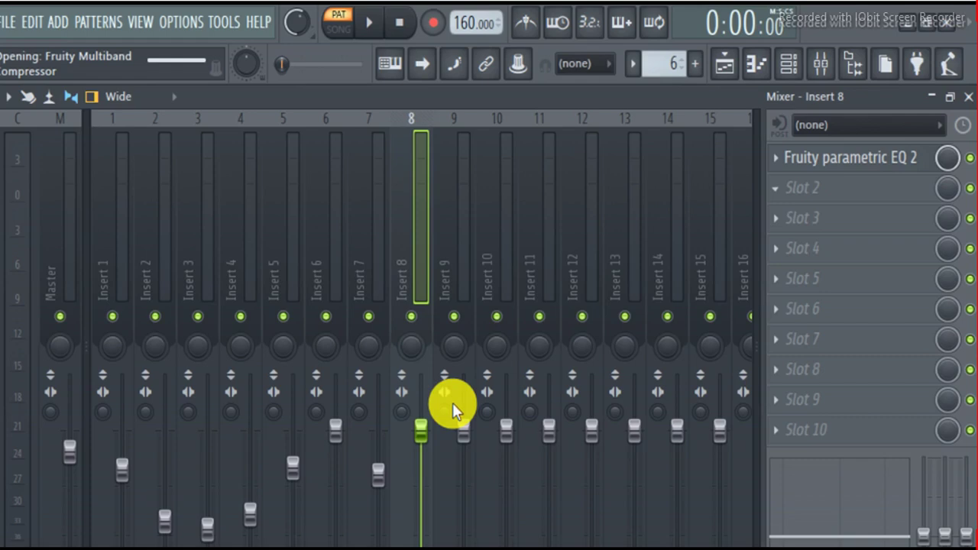
left_click(90, 268)
mouse_move(141, 342)
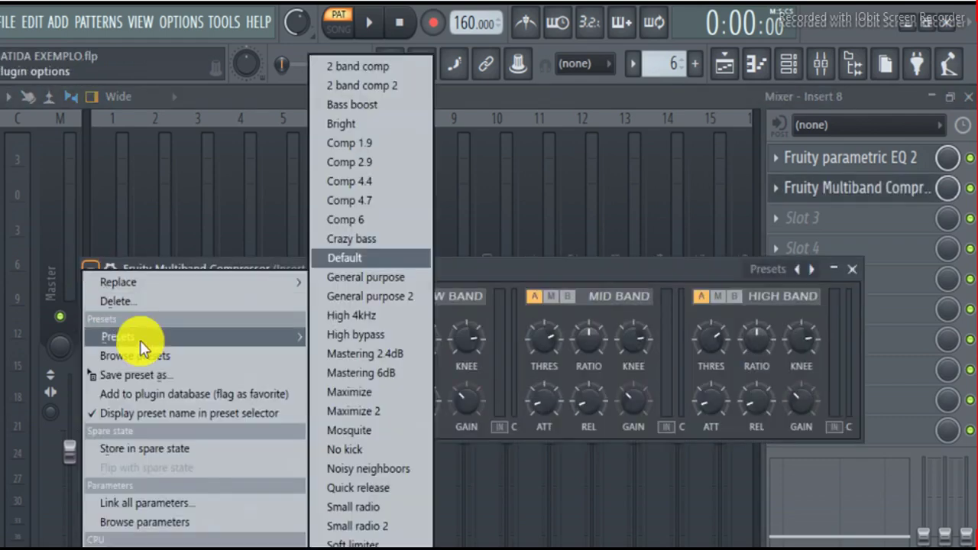
left_click(387, 101)
left_click(377, 28)
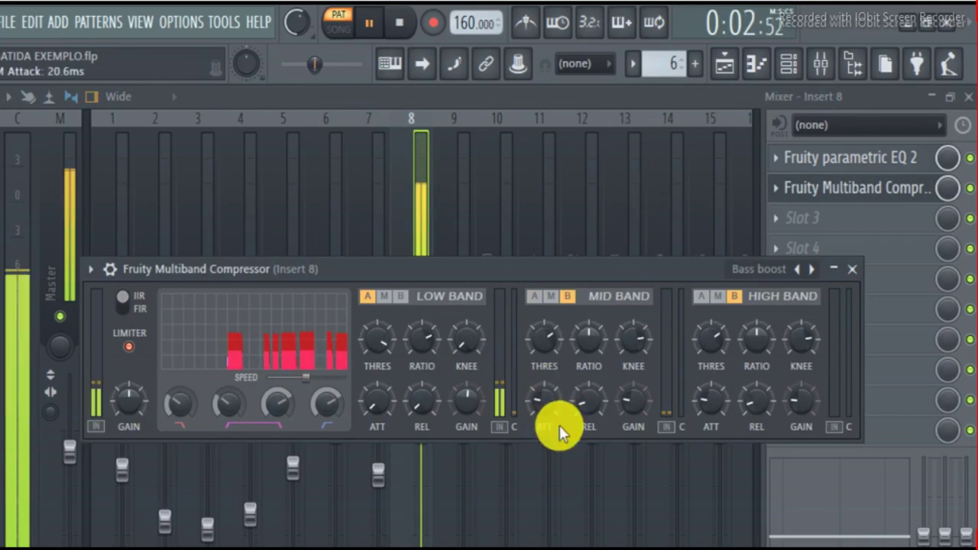
left_click(926, 190)
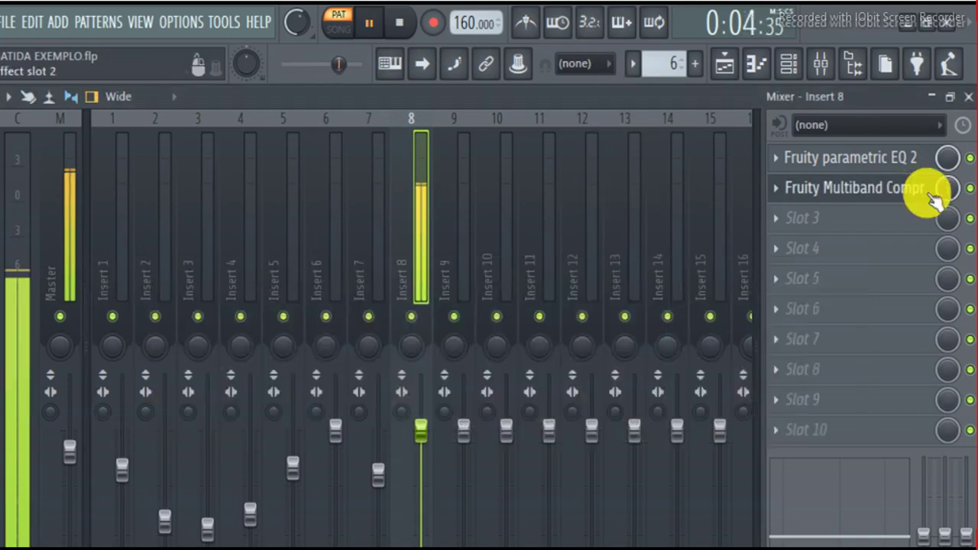
- In track 8's EQ, cut band 2 about 1 dB and band 3 about 4 dB near 136 Hz, and boost band 4 about 8 dB above band 1
left_click(828, 168)
left_click_drag(178, 410, 200, 421)
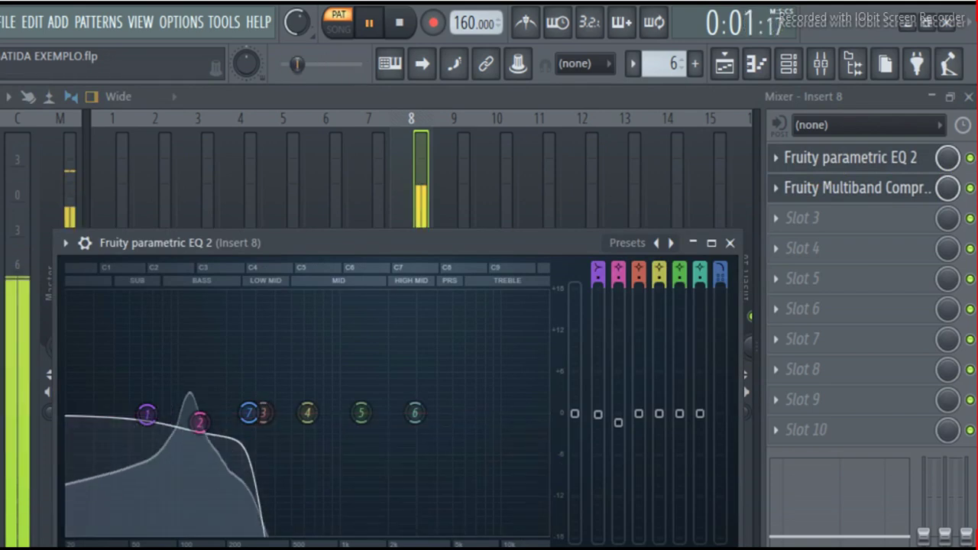
left_click_drag(265, 414, 200, 443)
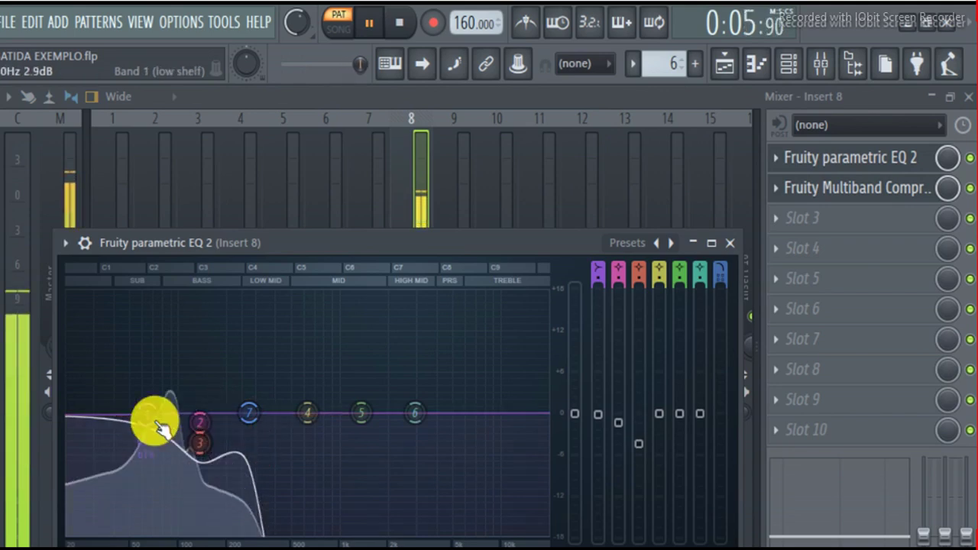
left_click_drag(308, 413, 147, 360)
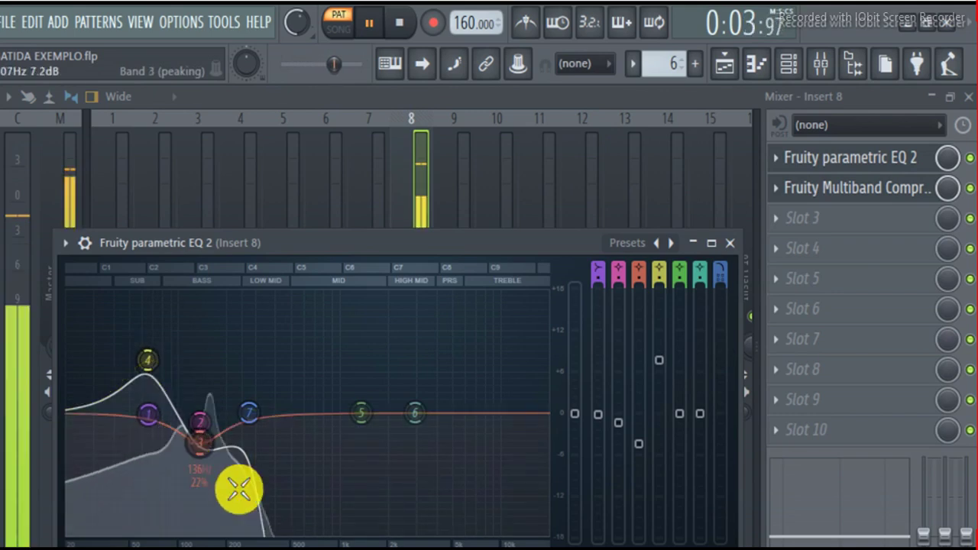
- Deepen the EQ's band 3 cut to about -8 dB between bands 1 and 2, and raise band 4 to about +11 dB
left_click_drag(201, 443, 173, 465)
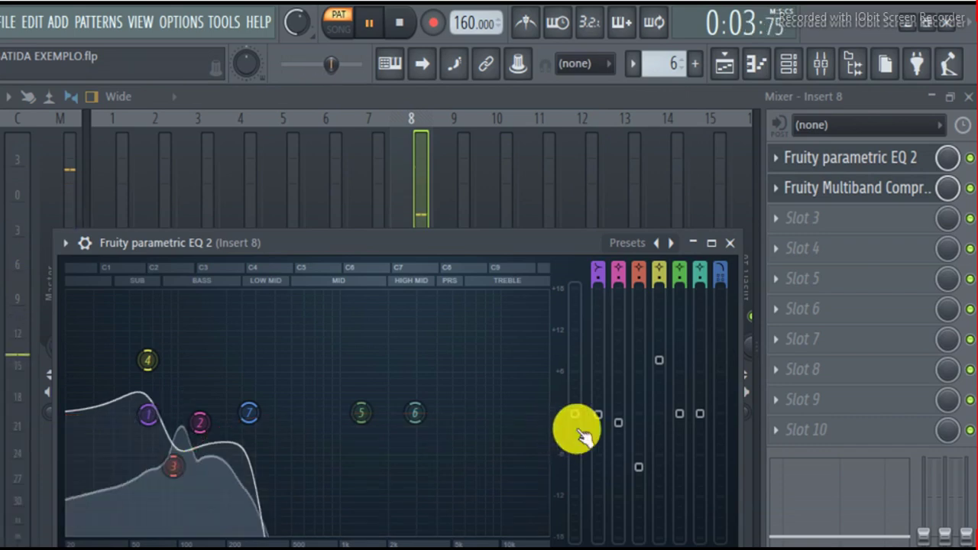
mouse_move(147, 359)
left_mouse_down()
mouse_move(157, 342)
mouse_move(152, 355)
left_mouse_up()
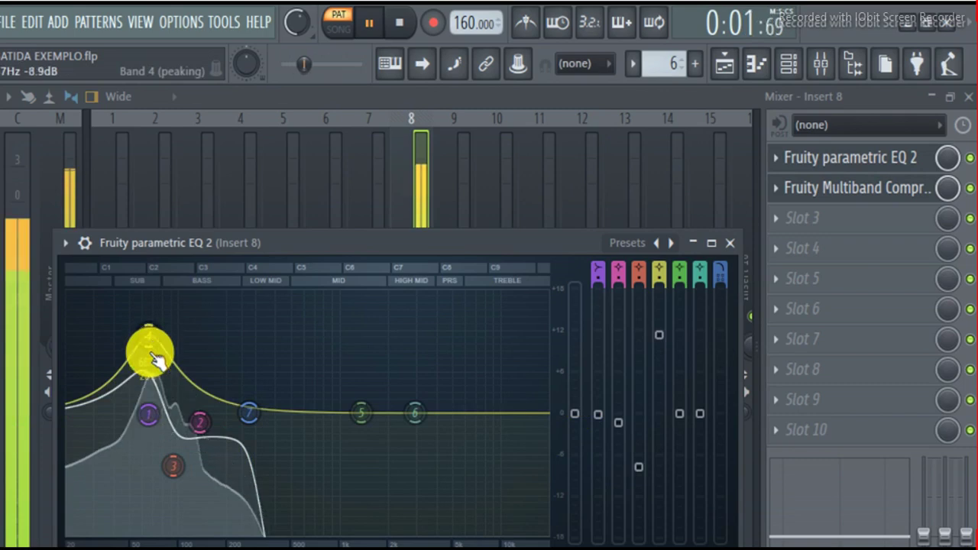
left_click_drag(153, 359, 148, 336)
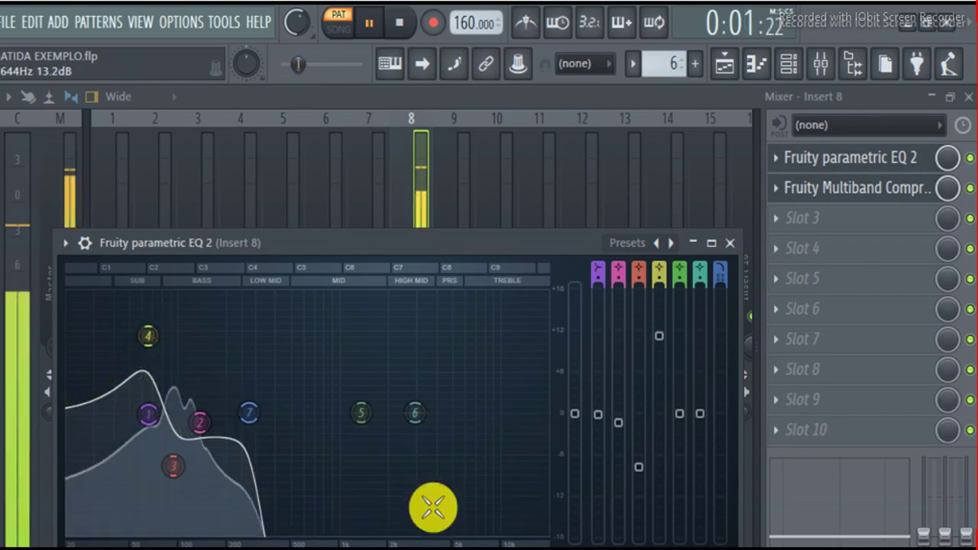
- Lower the volume fader of mixer track 8 slightly, return to the channel rack, and stop playback
left_click(557, 92)
left_click_drag(421, 430, 427, 460)
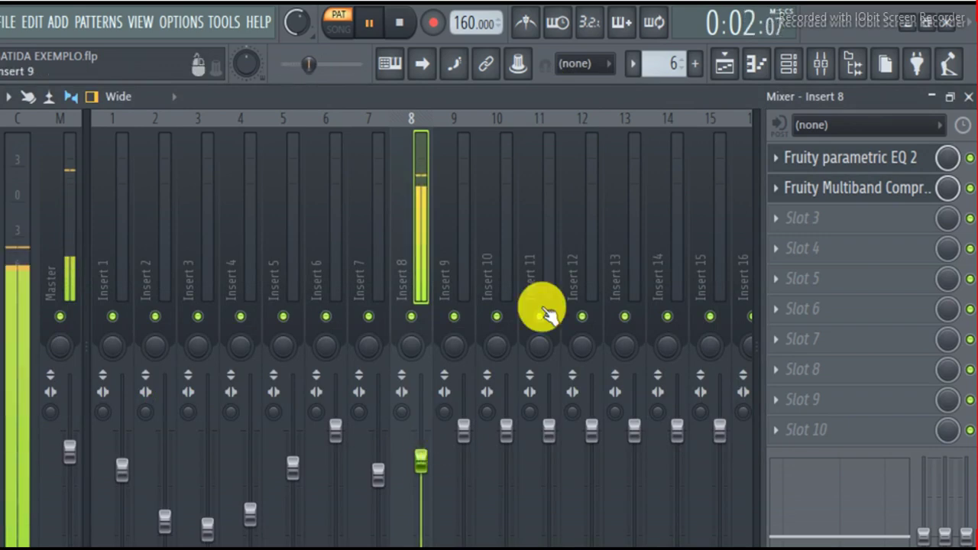
left_click(790, 64)
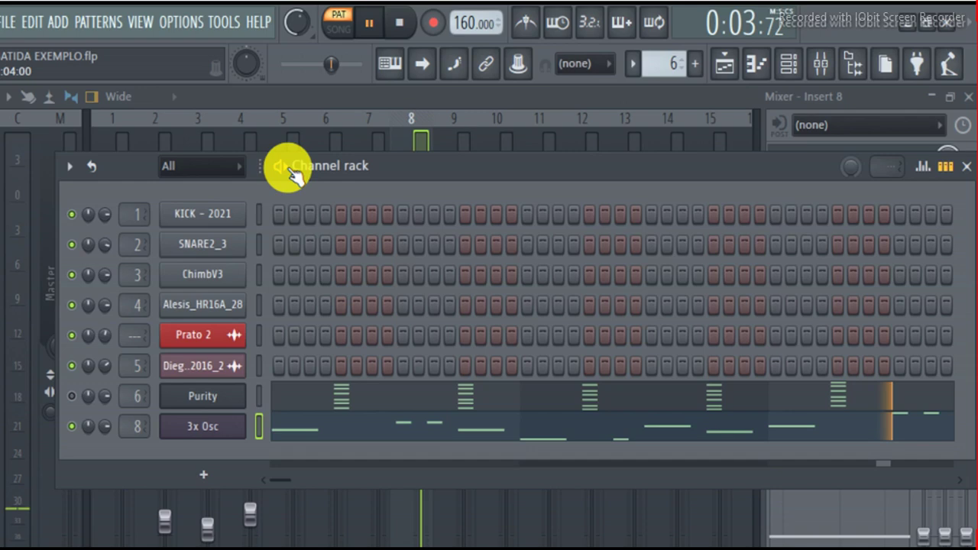
left_click(399, 23)
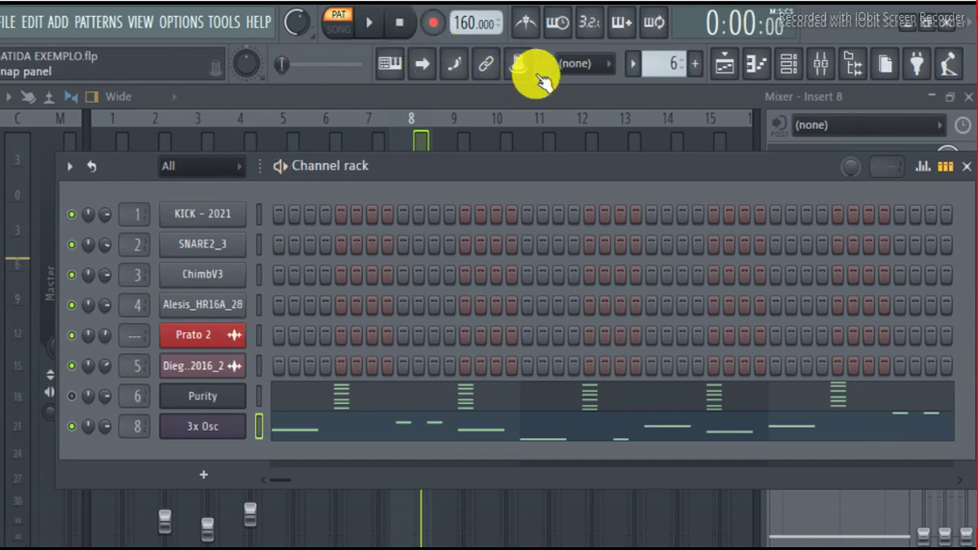
- Add a second Purity channel and load the Clean Mute preset from its Guitar & Plucked category
left_click(197, 479)
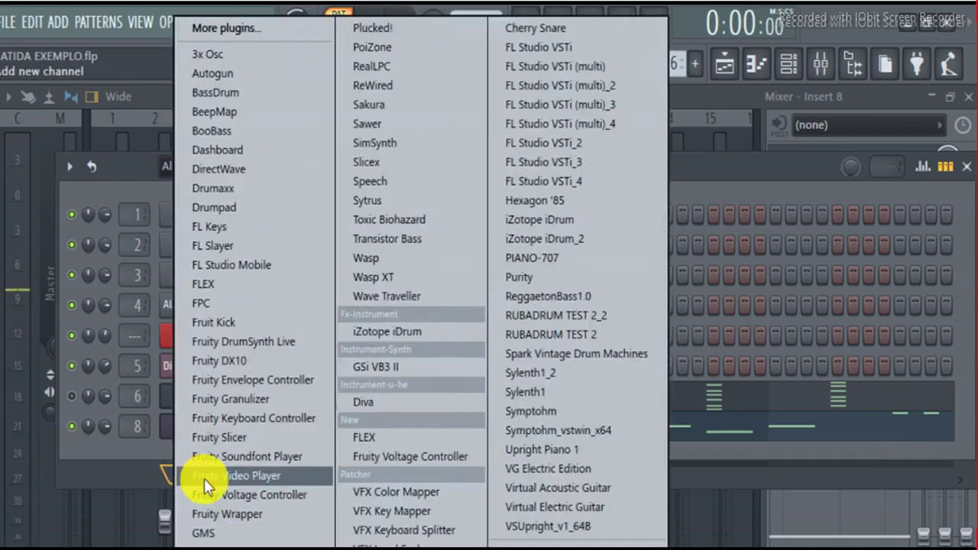
left_click(626, 277)
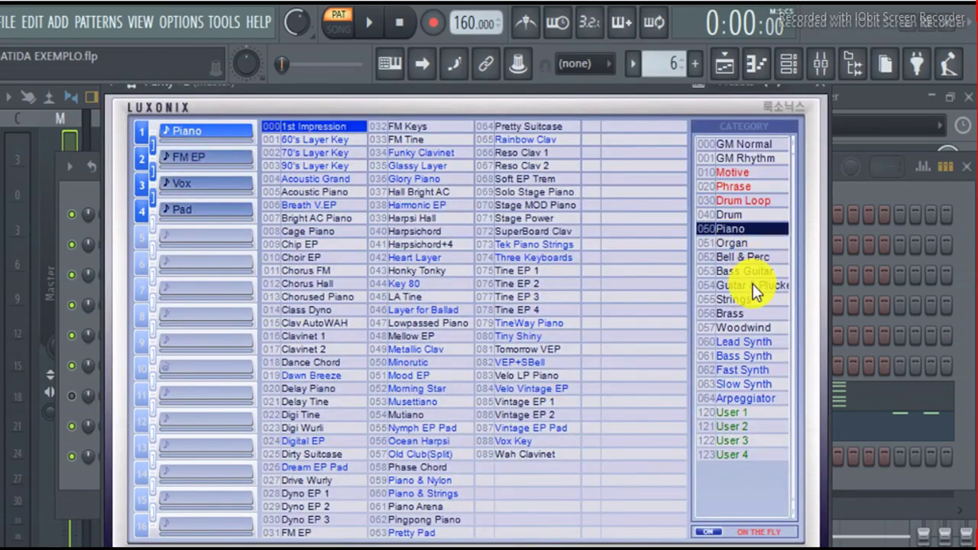
left_click(749, 285)
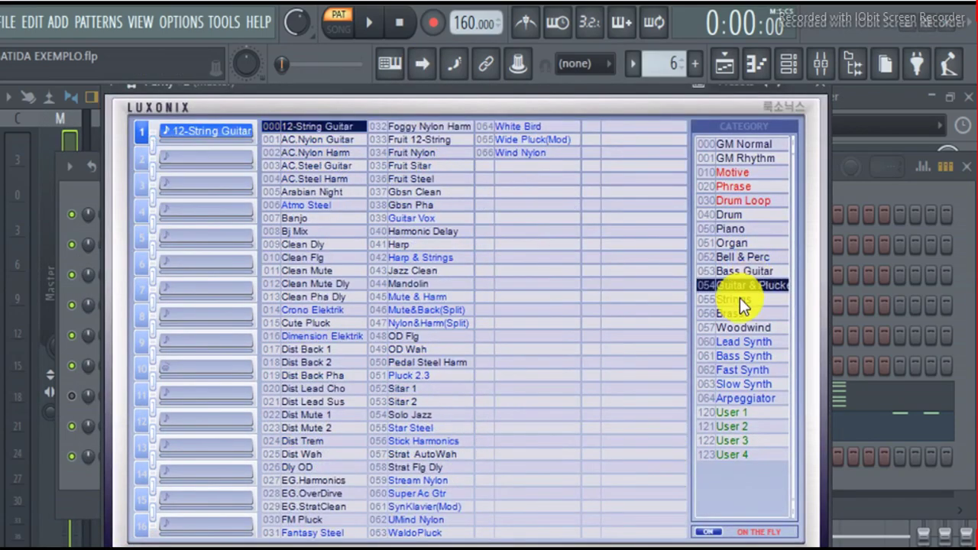
left_click(313, 270)
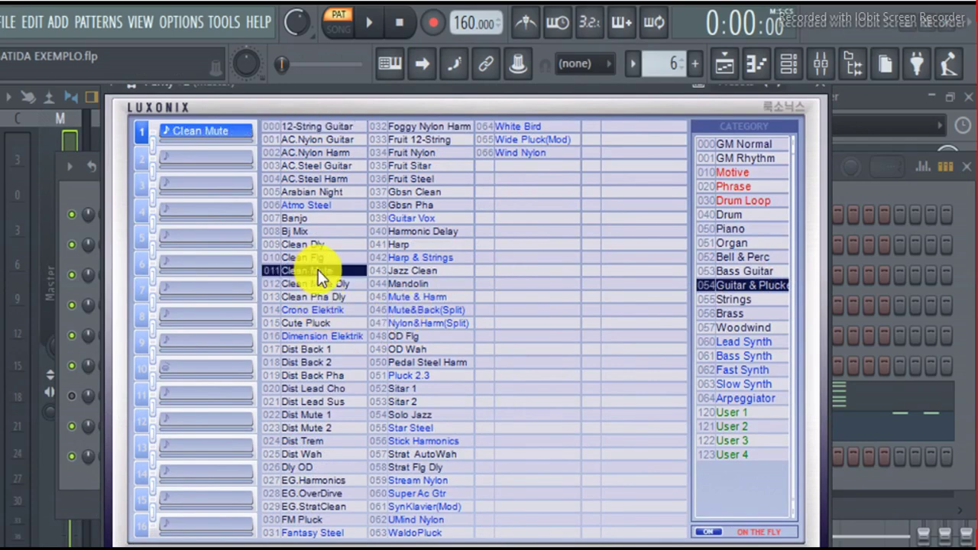
- Copy the bass line notes from the 3x Osc channel into Purity #2 and mute the 3x Osc channel
left_click(901, 484)
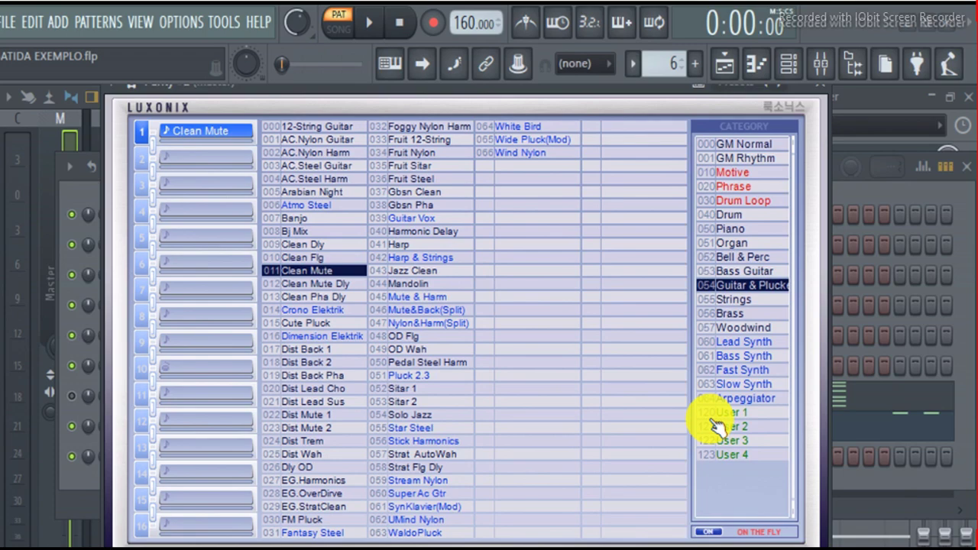
right_click(166, 431)
left_click(502, 452)
right_click(200, 462)
left_click(458, 483)
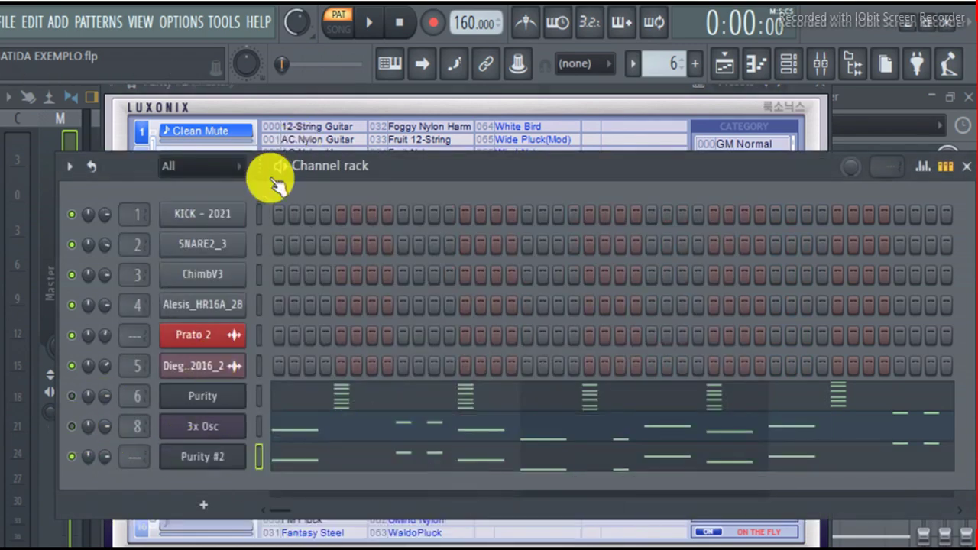
- Audition the Purity #2 line, route the channel to mixer track 9, and stop playback in the mixer
key("space")
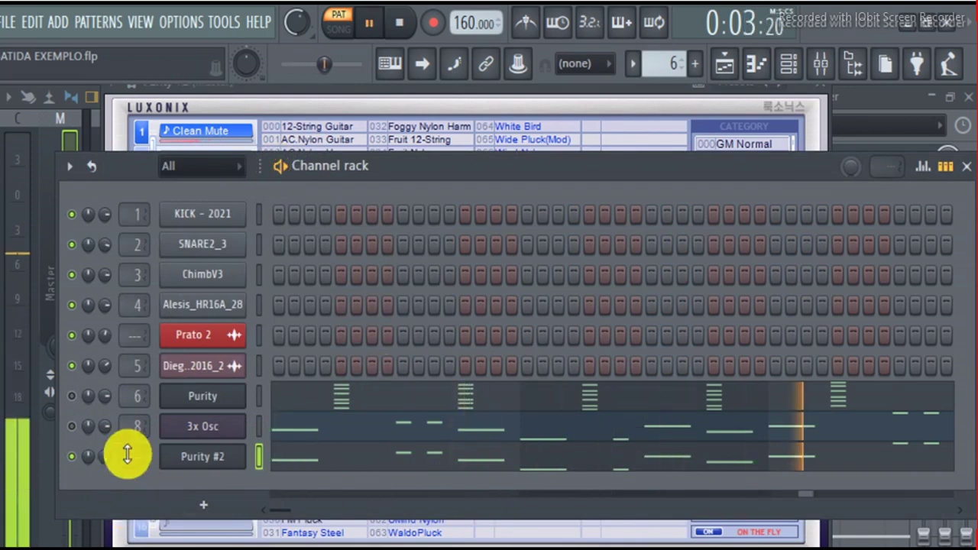
scroll(127, 456, "up", 2)
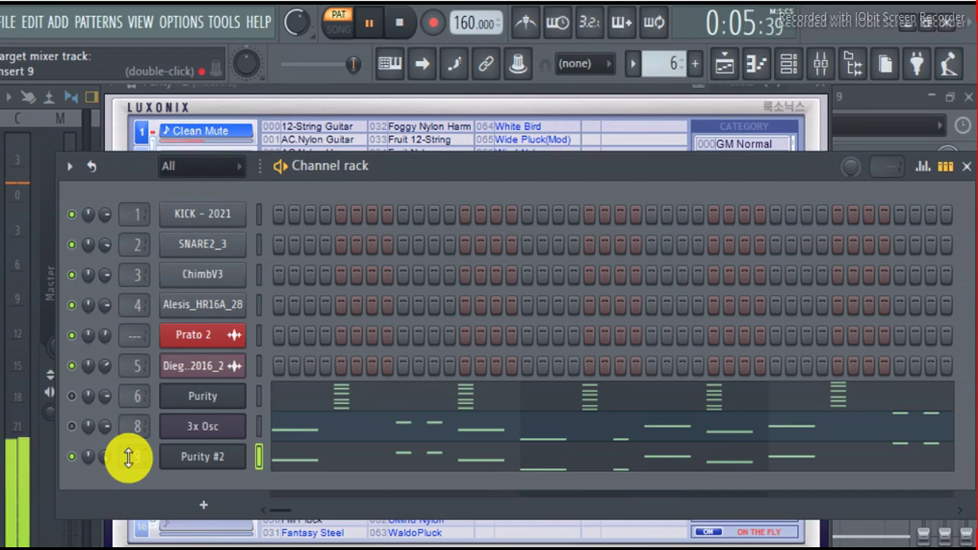
left_click(823, 55)
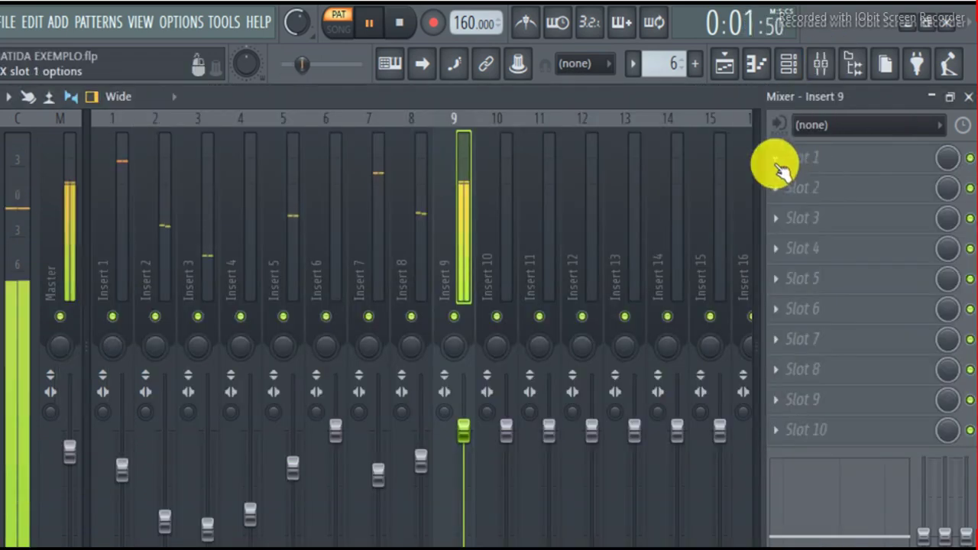
left_click(412, 27)
- Add Fruity Parametric EQ 2 to slot 1 of mixer track 9 and turn band 1 into a high-pass just above band 2
left_click(770, 157)
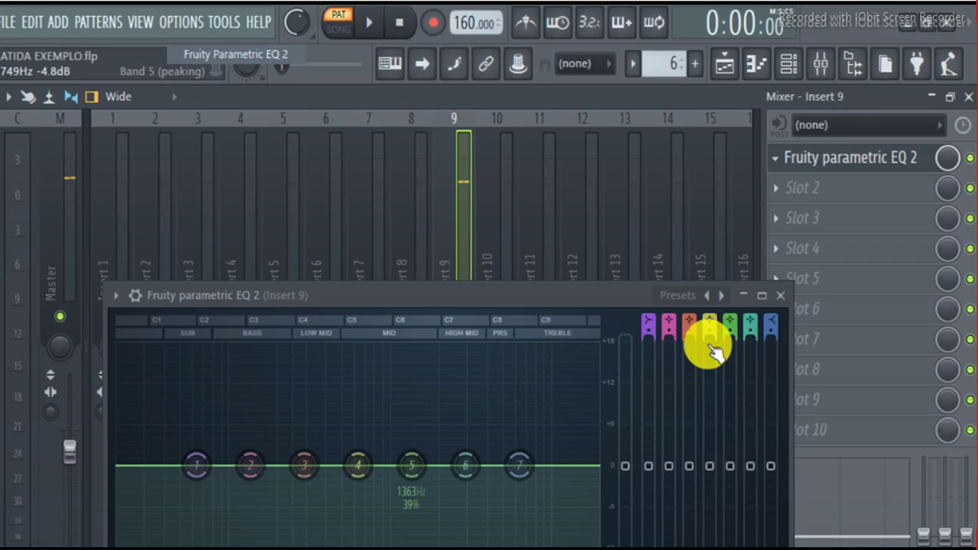
left_click_drag(560, 293, 635, 255)
left_click_drag(273, 427, 300, 489)
left_click_drag(472, 420, 467, 454)
left_click_drag(724, 490, 724, 427)
left_click_drag(301, 428, 366, 544)
left_click_drag(725, 284, 725, 344)
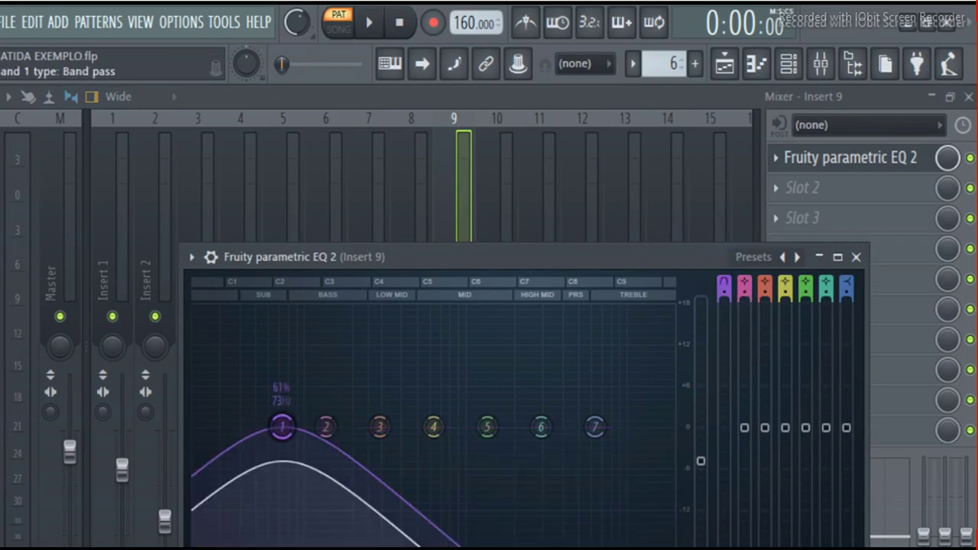
mouse_move(725, 294)
left_mouse_down()
mouse_move(724, 268)
mouse_move(728, 314)
left_mouse_up()
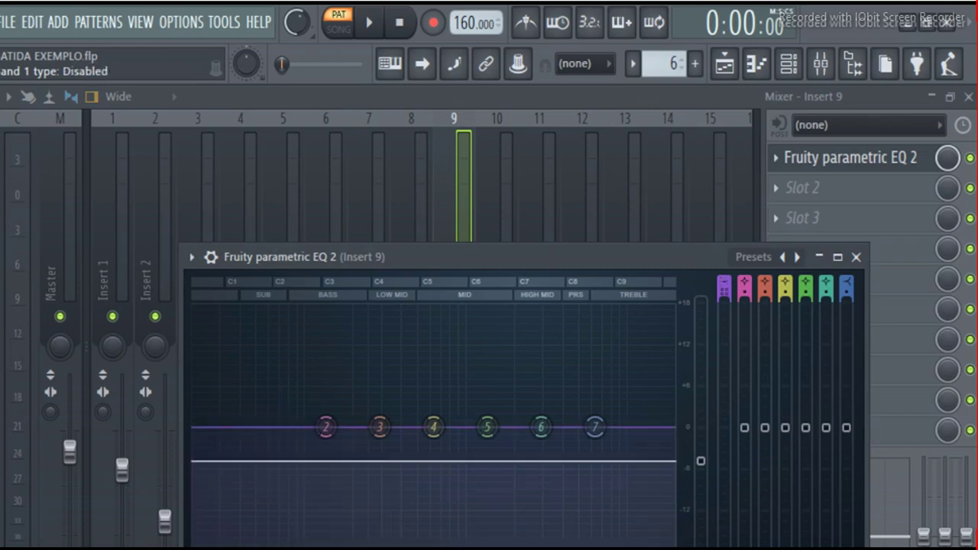
left_click_drag(728, 314, 728, 297)
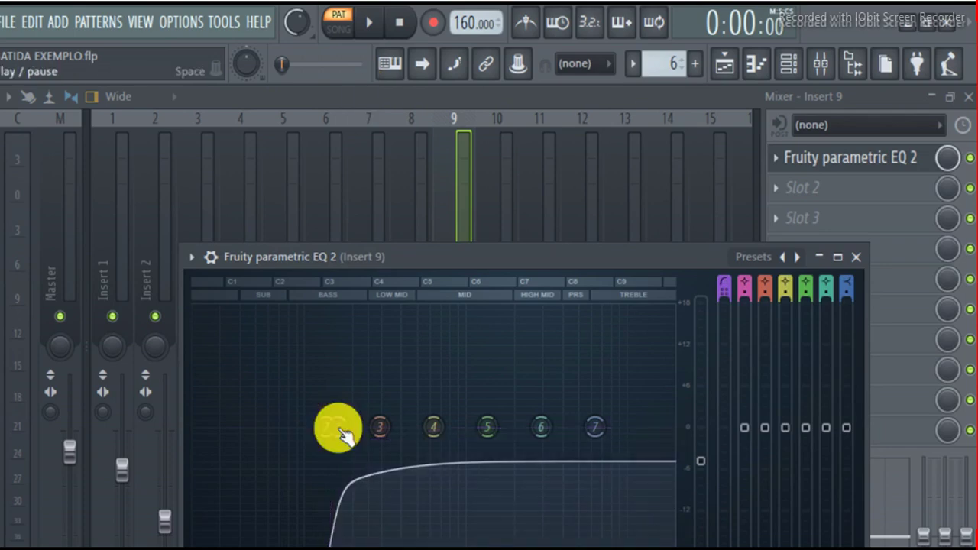
- Play the pattern and boost bands 4 and 5 of mixer track 9's EQ by about 5 dB each
key("space")
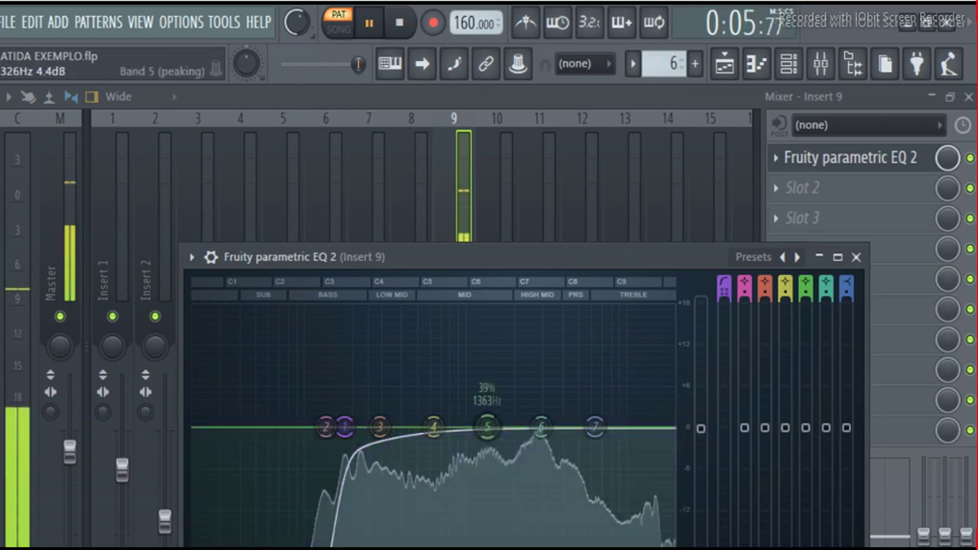
left_click_drag(434, 427, 405, 385)
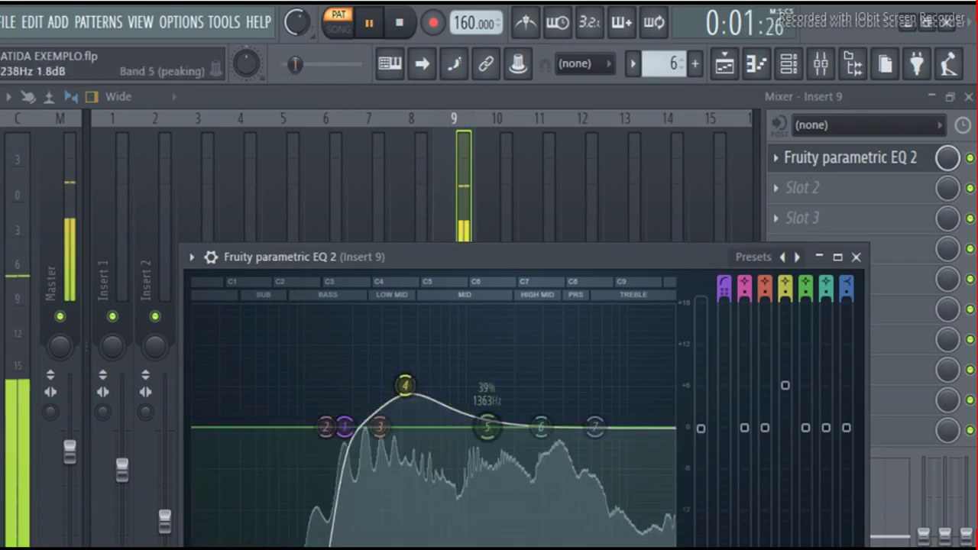
left_click_drag(487, 425, 511, 393)
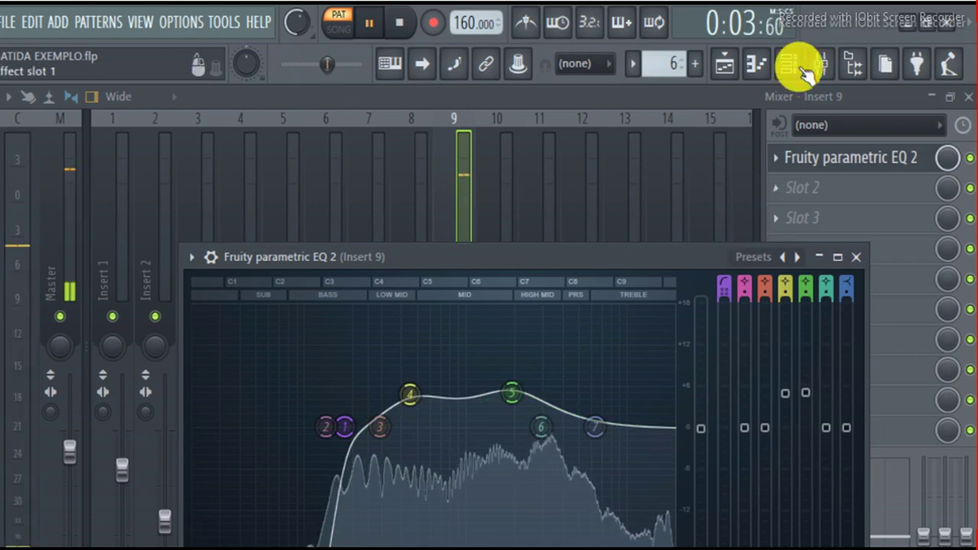
- Reopen Purity #2 from the channel rack and change its preset to Clean Mute Dly
left_click(797, 66)
left_click(239, 465)
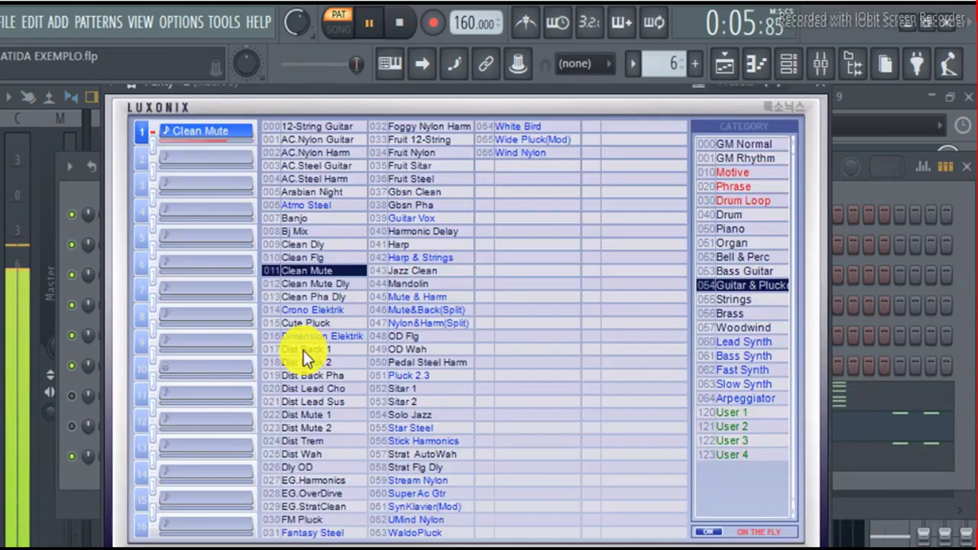
left_click(324, 284)
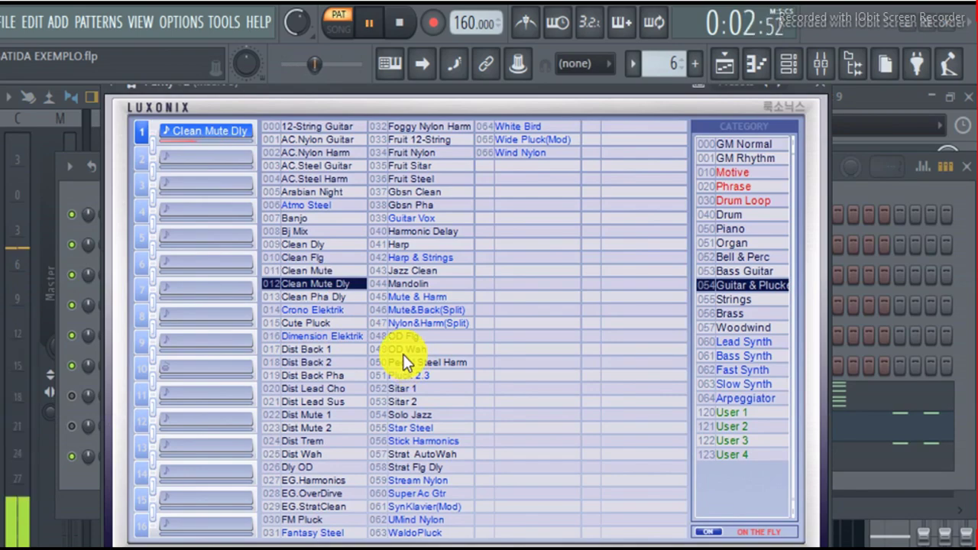
- Stop playback and add a Kontakt Portable x64 channel, moving its plugin window fully into view
left_click(877, 489)
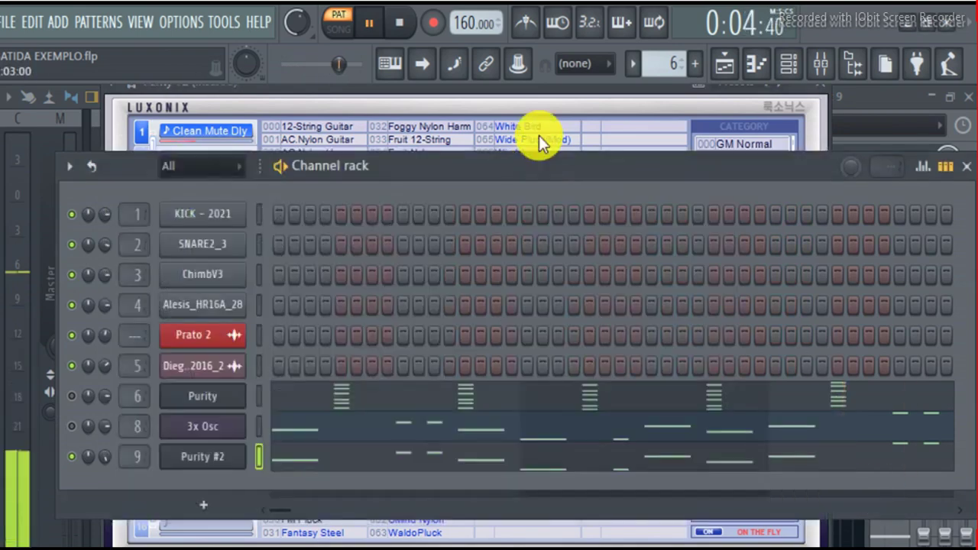
left_click(403, 25)
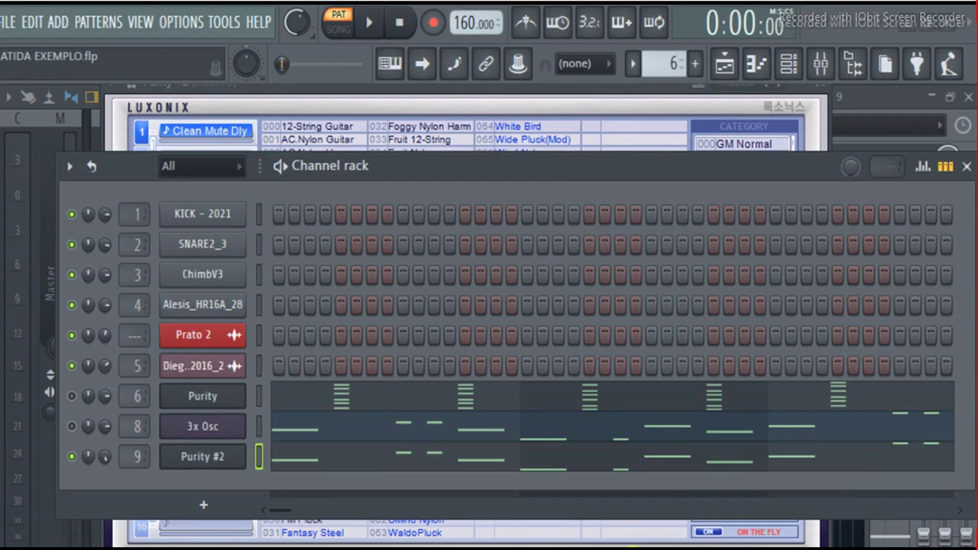
left_click(481, 110)
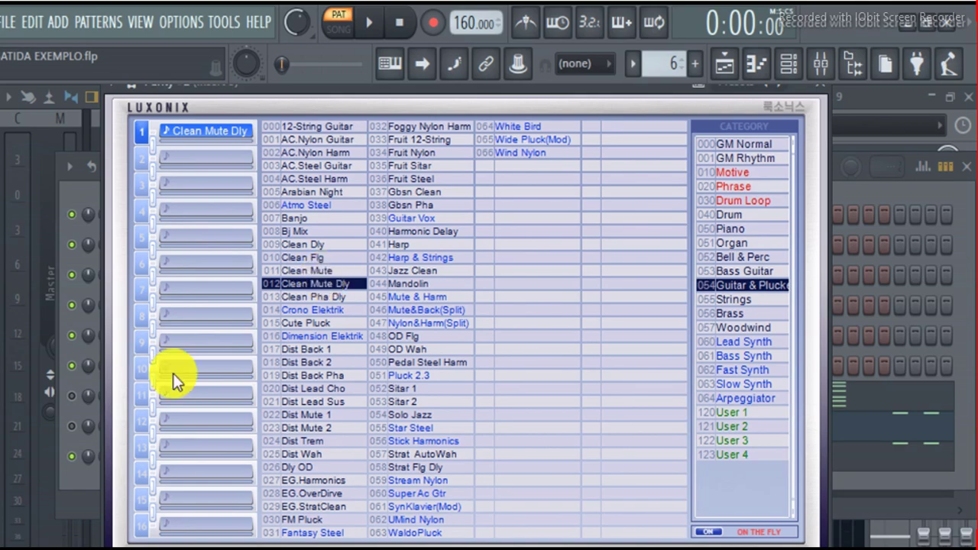
left_click(81, 484)
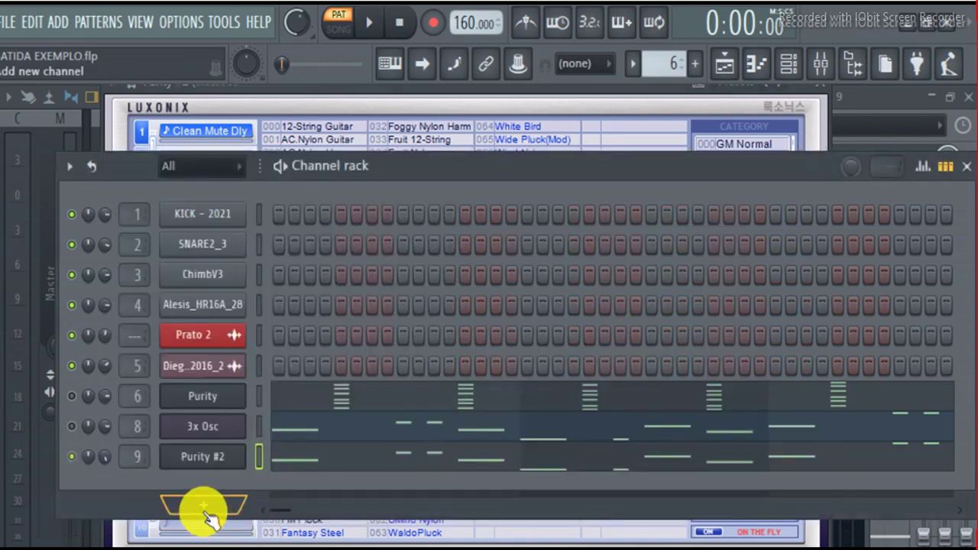
left_click(203, 515)
left_click(416, 400)
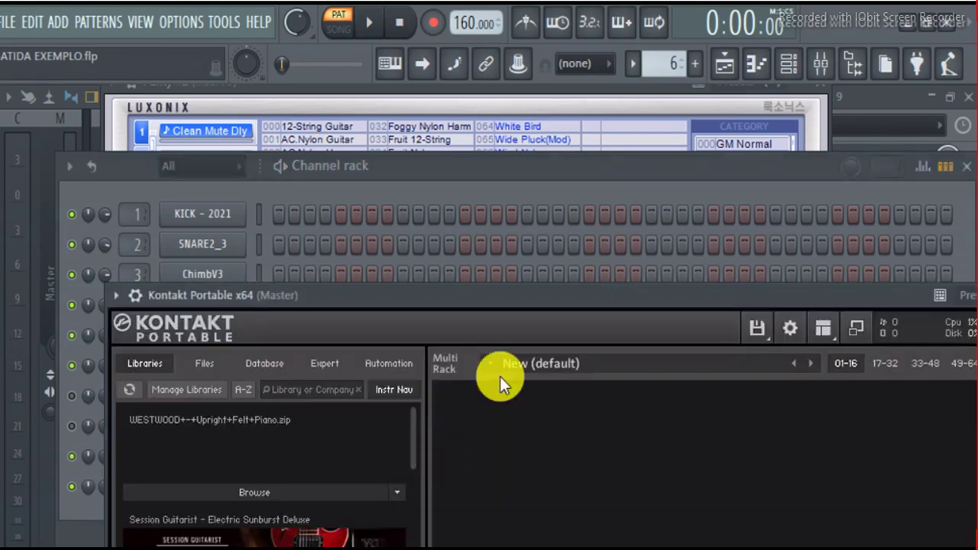
left_click_drag(500, 293, 438, 80)
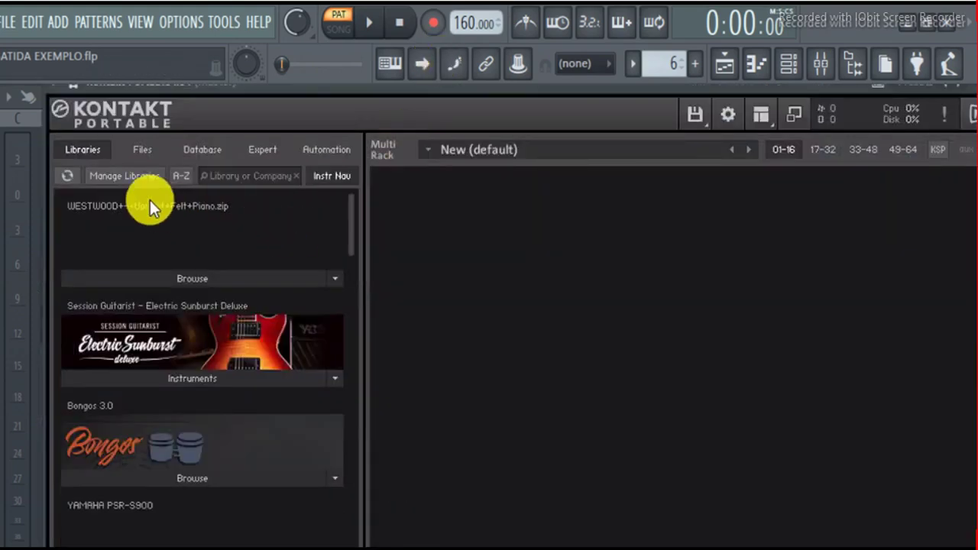
- Load 019_MutedGuitar Cool!.nki from the 004_Guitar folder of Kontakt's YAMAHA PSR-S900 library, dismissing the missing-content dialog
scroll(229, 420, "down", 5)
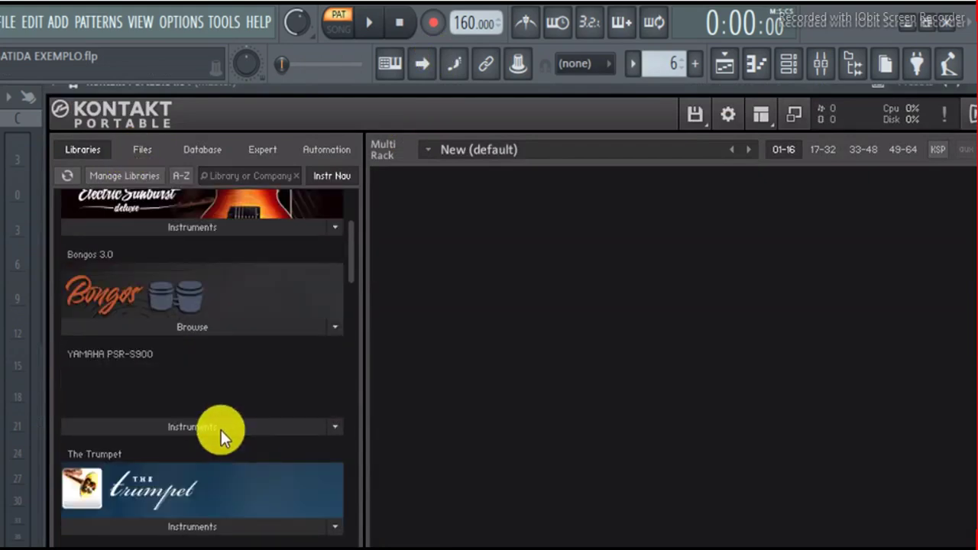
left_click(221, 425)
scroll(224, 420, "down", 2)
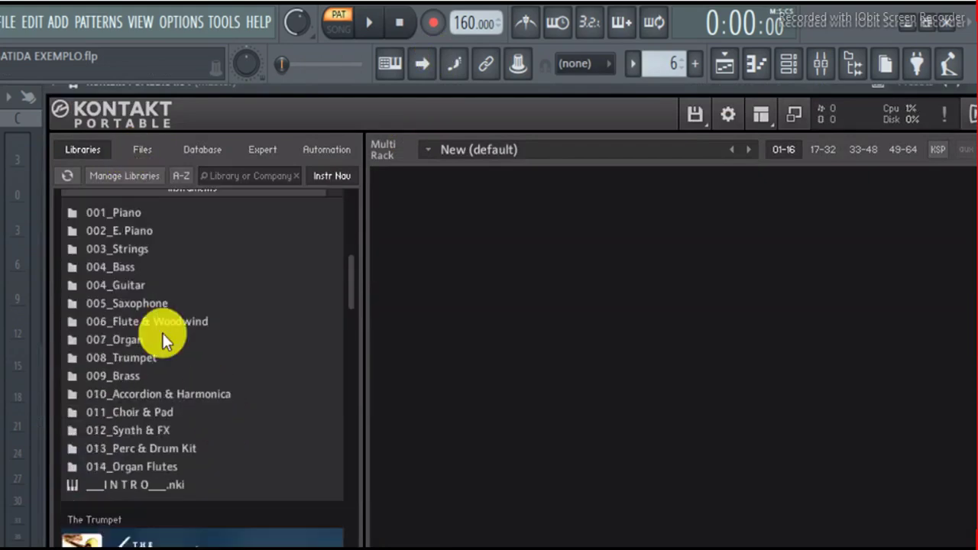
double_click(141, 284)
scroll(195, 445, "down", 1)
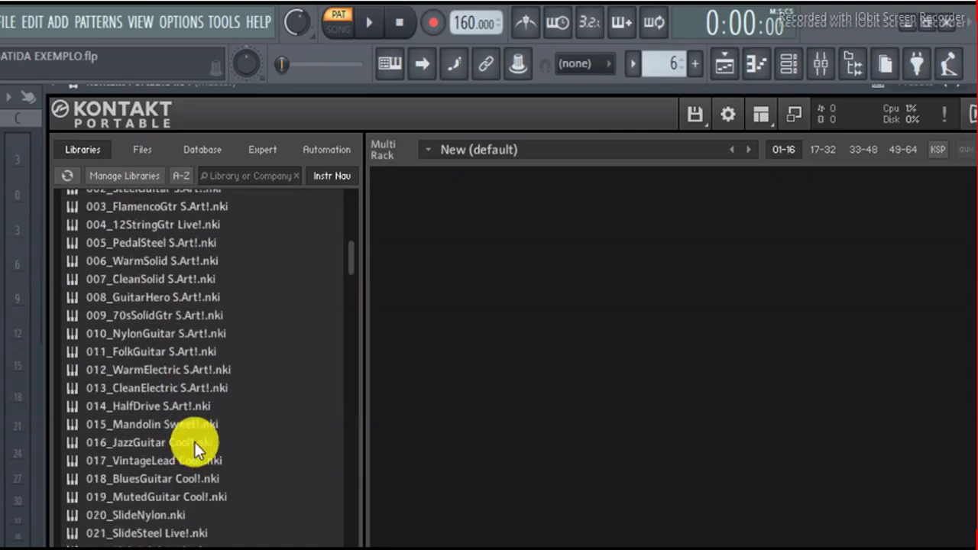
scroll(194, 442, "down", 2)
double_click(160, 406)
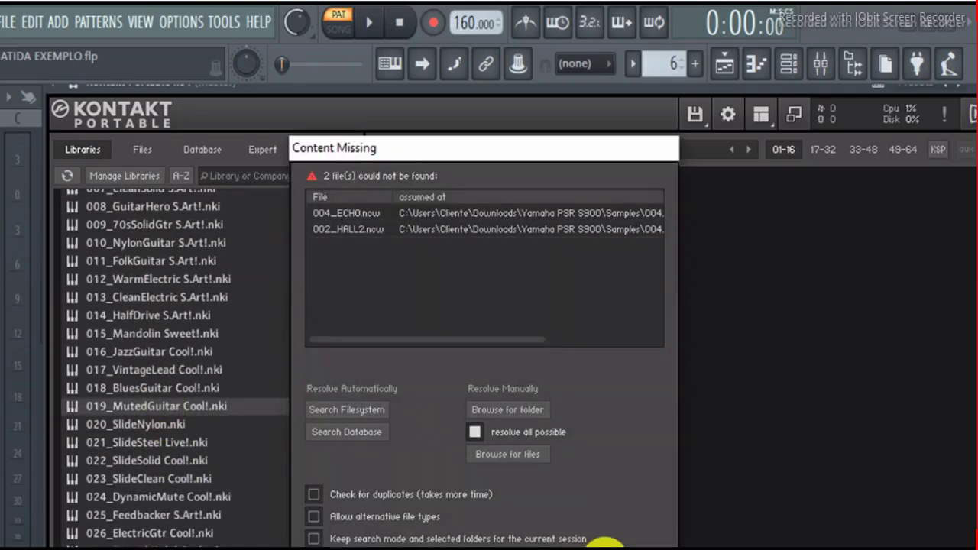
left_click(604, 546)
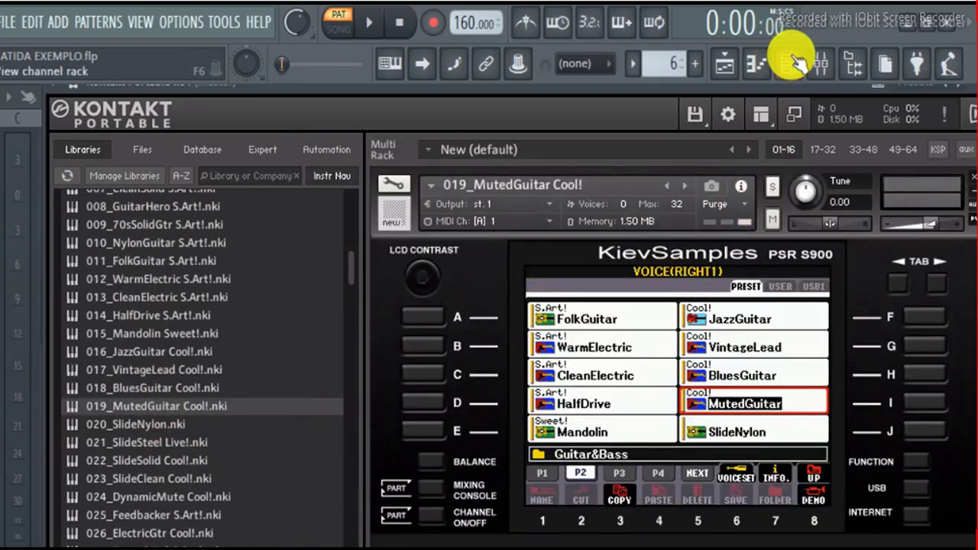
- Cut the Purity #2 notes, paste them into the Kontakt channel, and audition the result in the channel rack
left_click(788, 64)
right_click(202, 457)
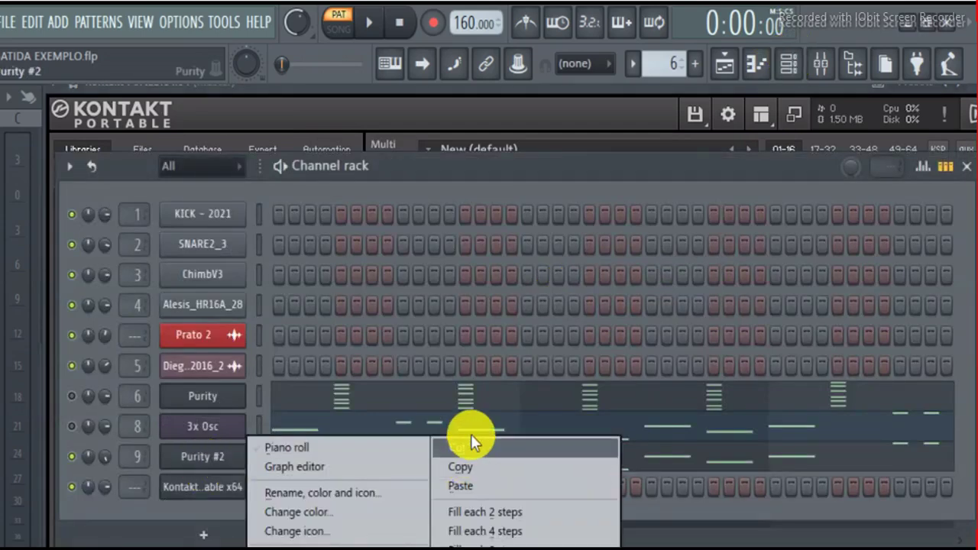
left_click(497, 448)
right_click(234, 486)
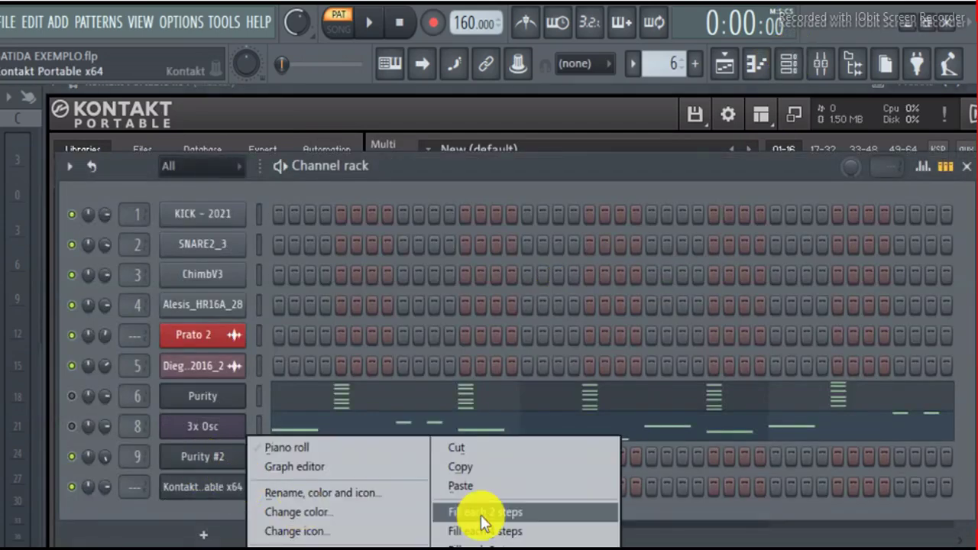
left_click(498, 487)
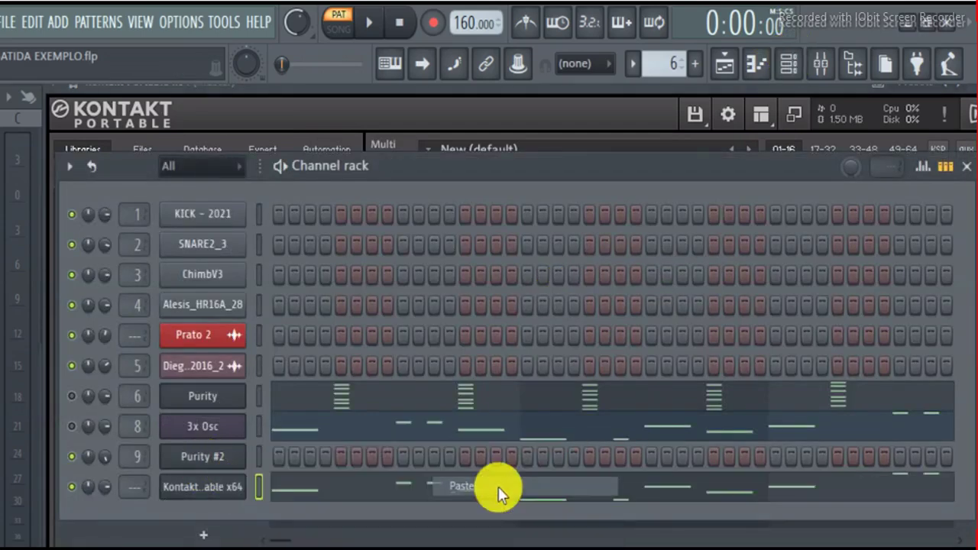
left_click(279, 166)
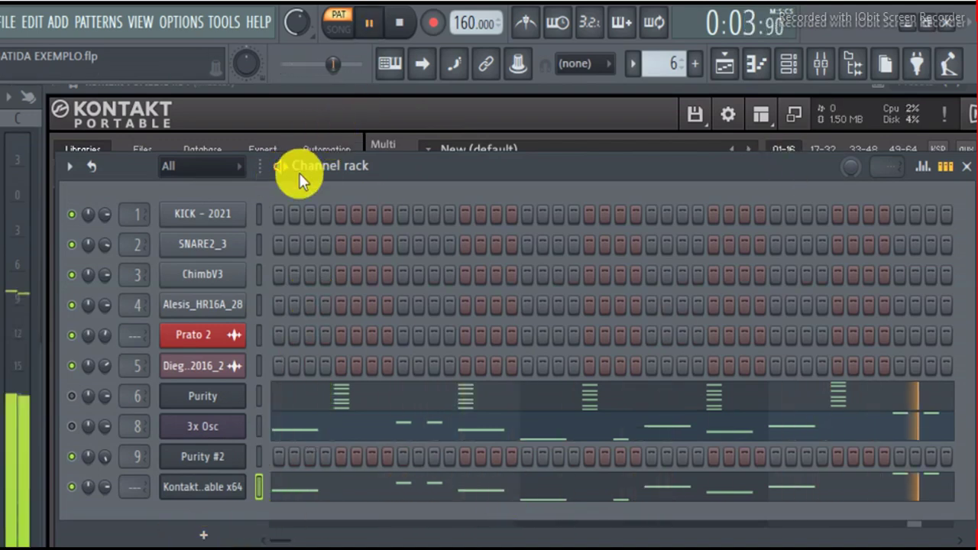
left_click(398, 23)
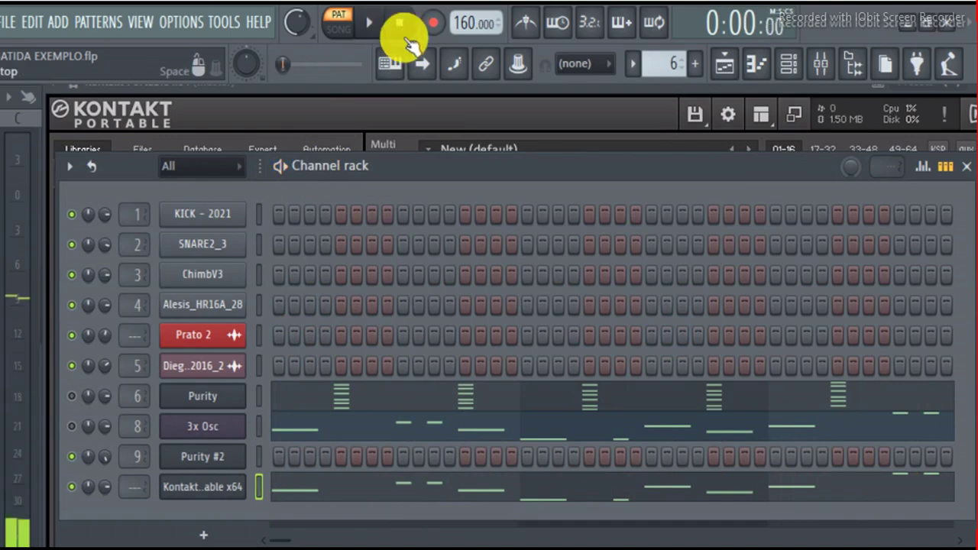
- Select all the Kontakt notes in the piano roll and transpose them up two octaves with the pattern playing
left_click(453, 501)
scroll(492, 323, "up", 3)
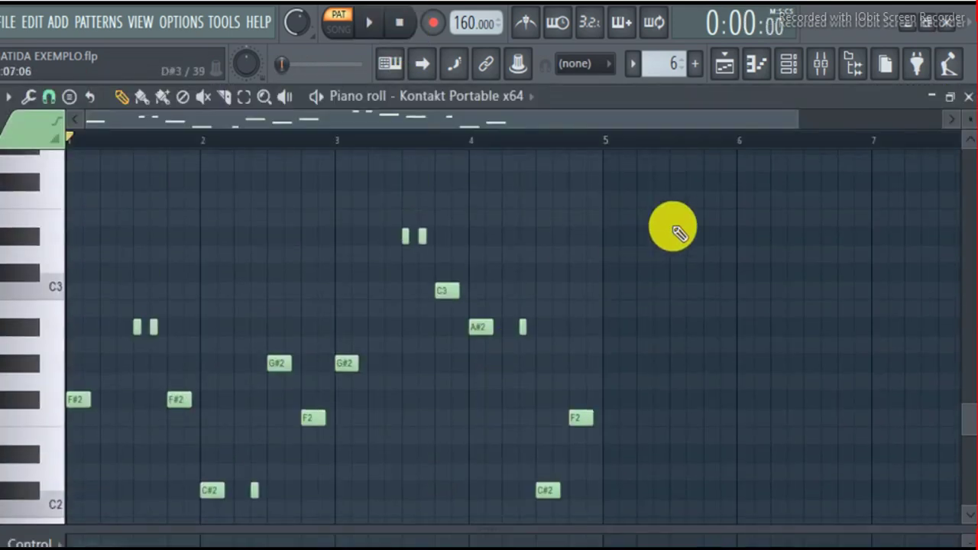
left_click_drag(719, 196, 87, 476)
scroll(92, 458, "up", 3)
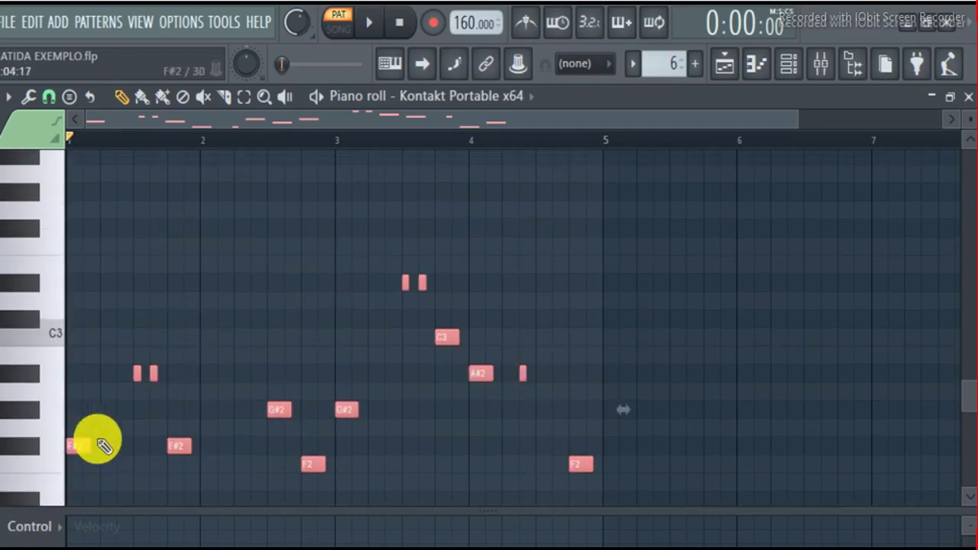
left_click_drag(72, 443, 69, 225)
key("space")
scroll(130, 415, "up", 4)
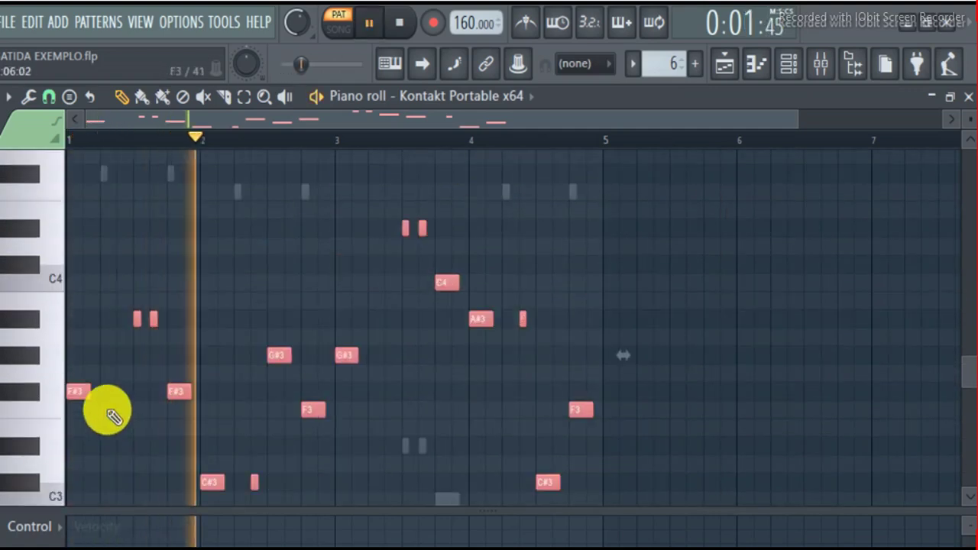
scroll(91, 432, "up", 3)
left_click_drag(72, 441, 57, 211)
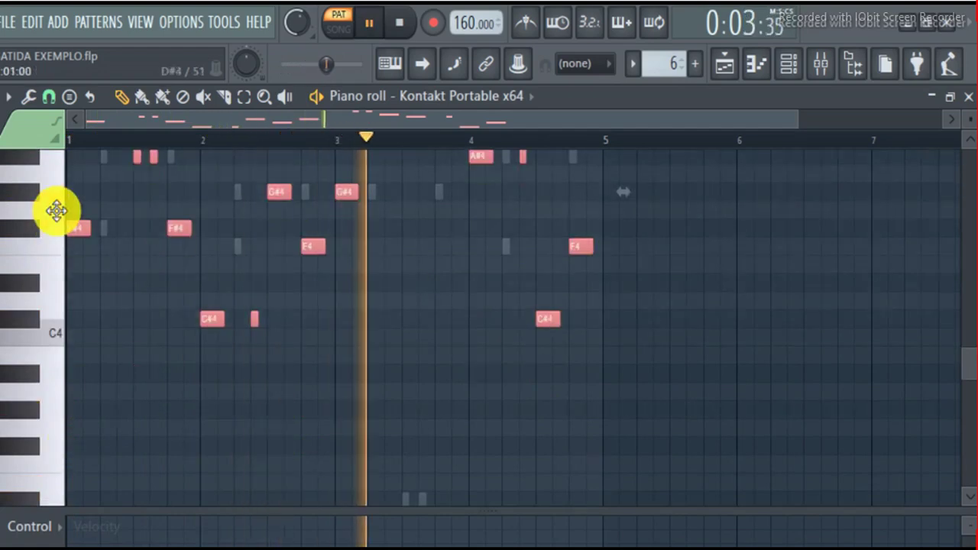
scroll(123, 372, "up", 4)
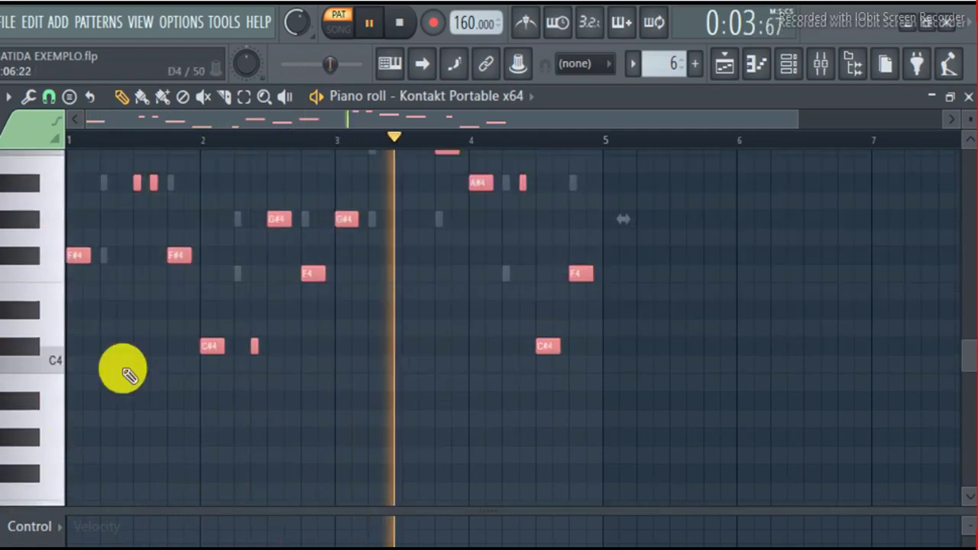
- Unmute the Purity and 3x Osc channels, and play the arrangement from bar 2 with playlist Track 1 muted
left_click(788, 65)
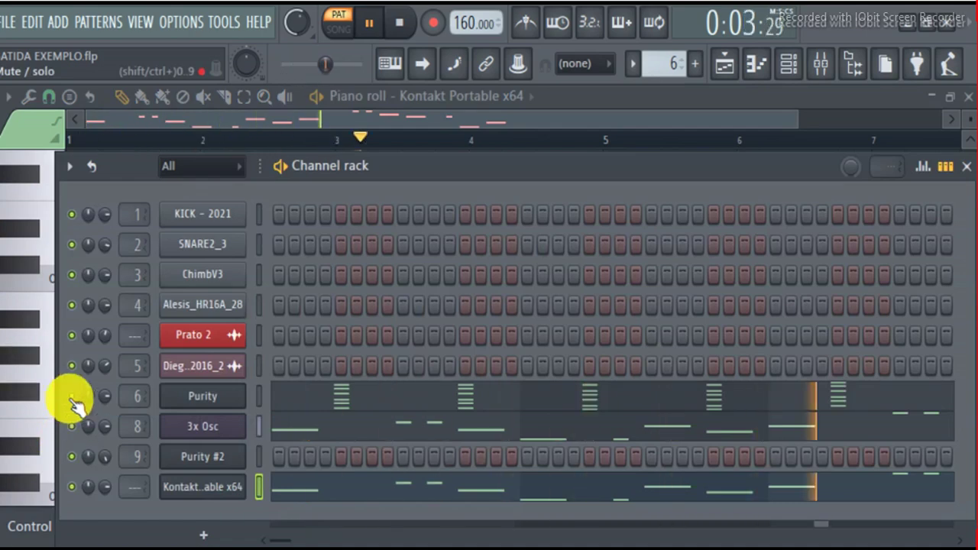
left_click(724, 65)
left_click(313, 141)
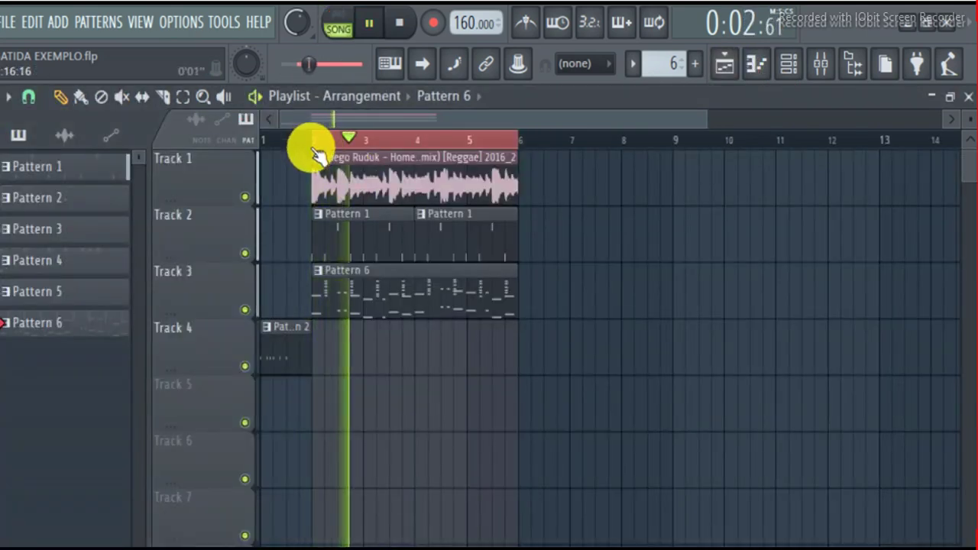
left_click(254, 199)
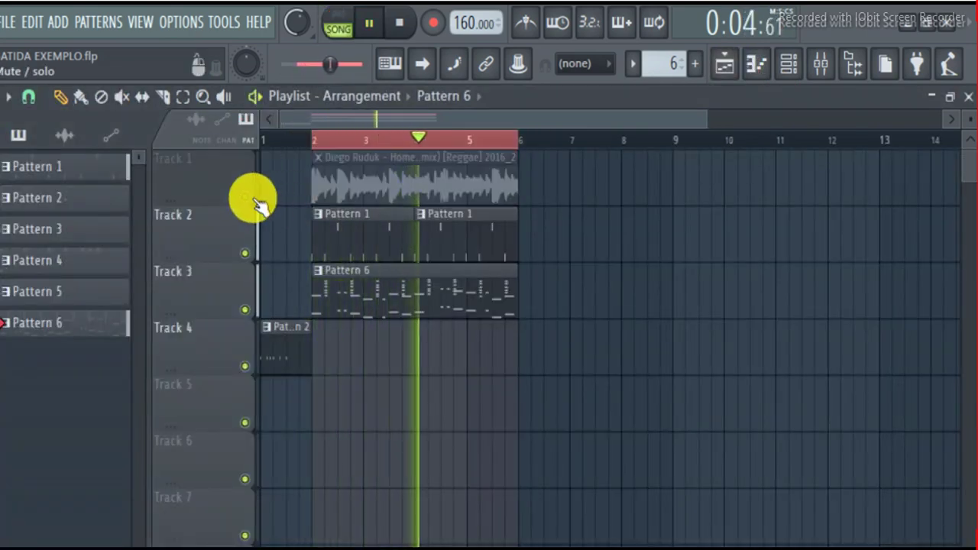
left_click_drag(297, 23, 297, 8)
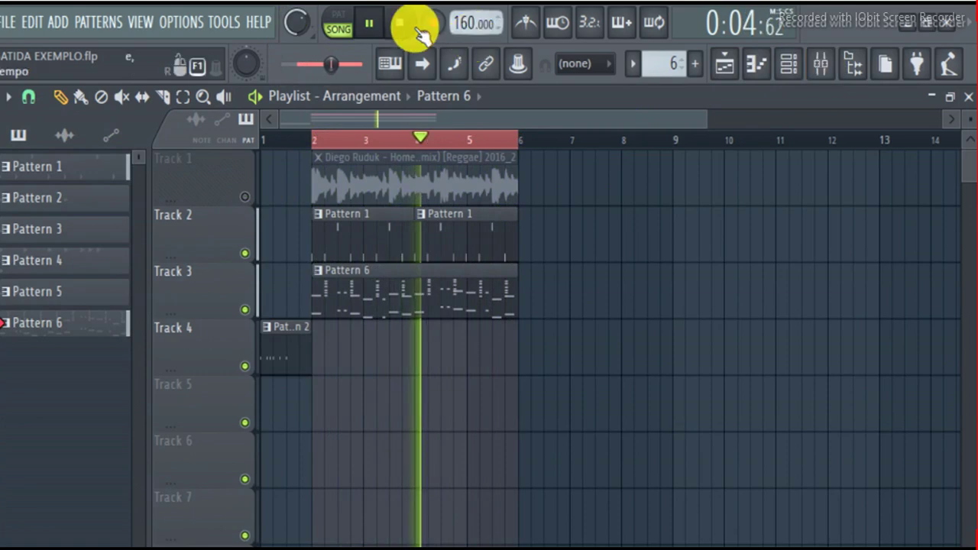
- Check the levels and effects of the Master and Insert 2 mixer tracks, and stop playback from the playlist
left_click(823, 66)
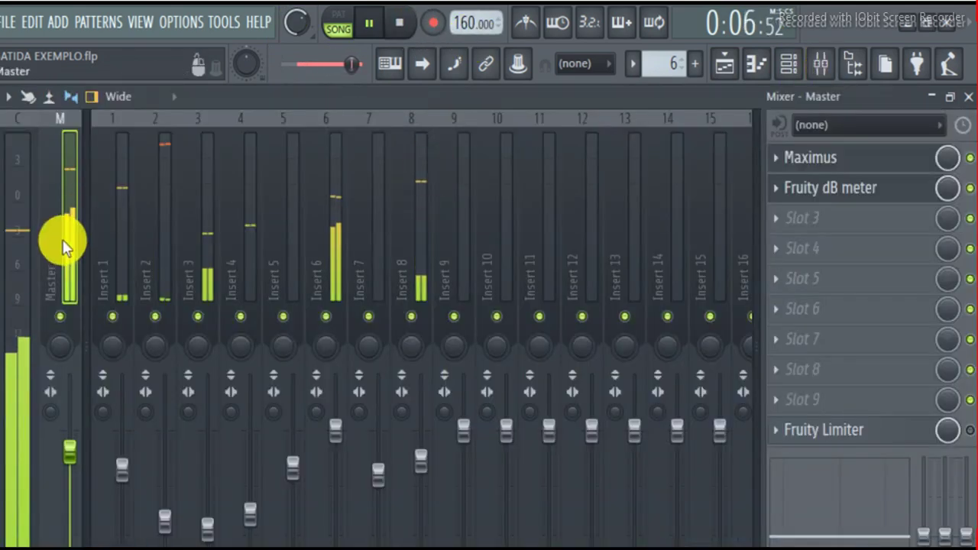
left_click(161, 223)
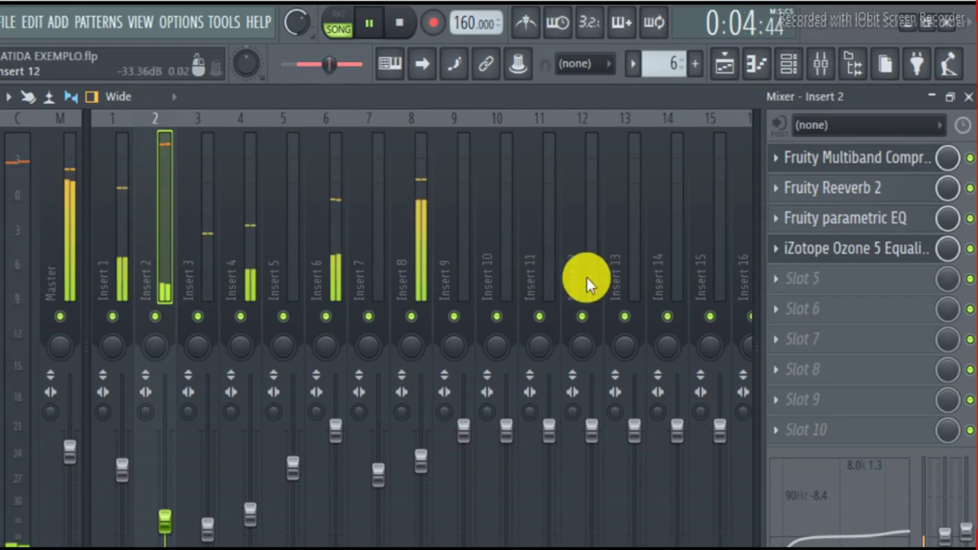
left_click(726, 61)
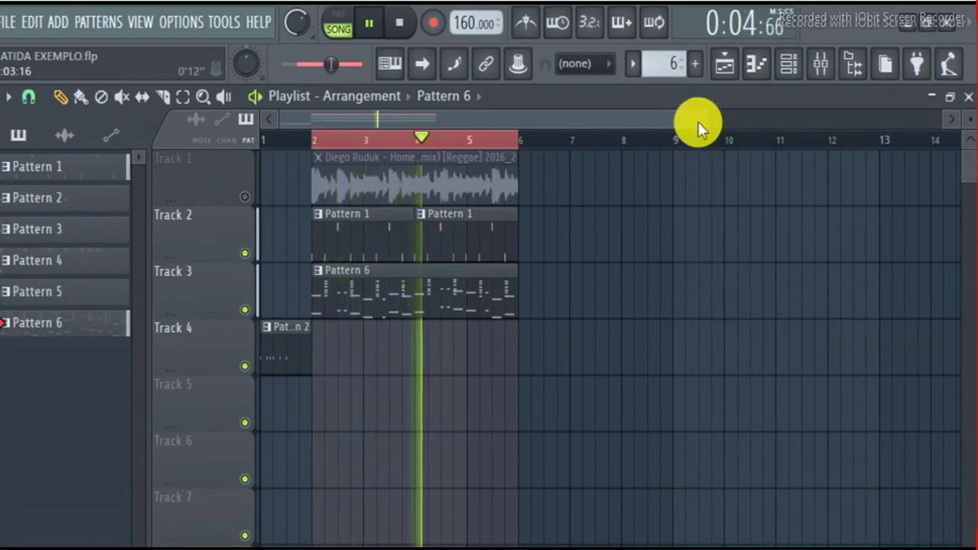
key("space")
- Add a GSi VB3 II organ channel and move its plugin window fully into view
left_click(781, 69)
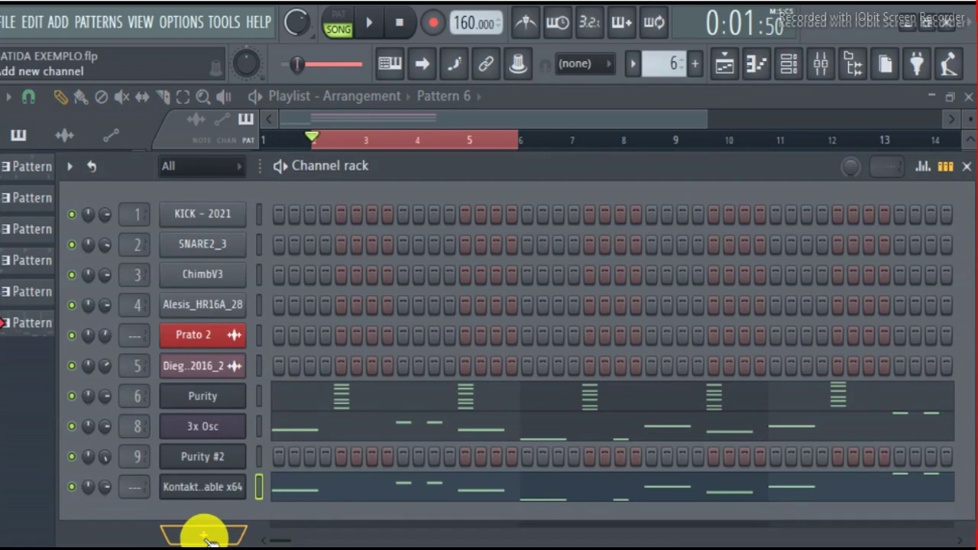
left_click(207, 538)
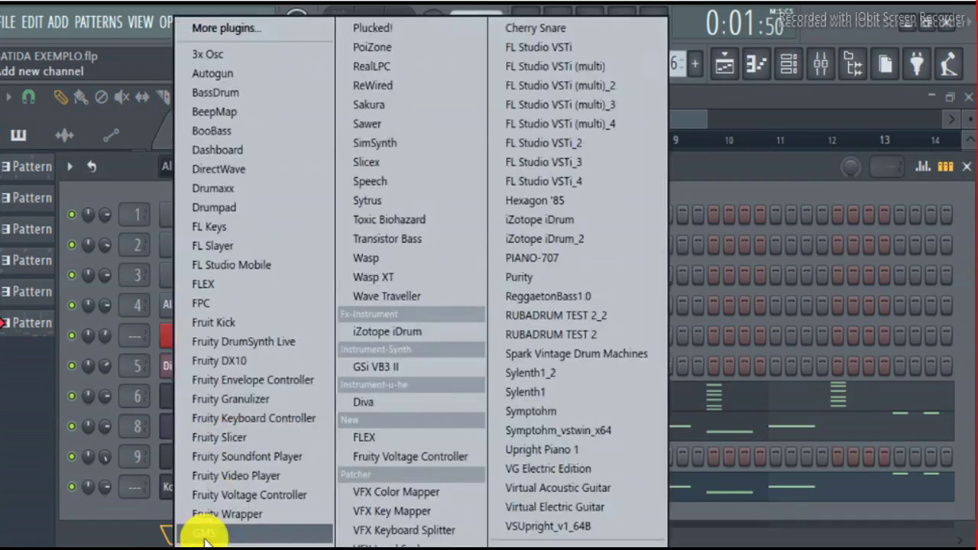
left_click(428, 379)
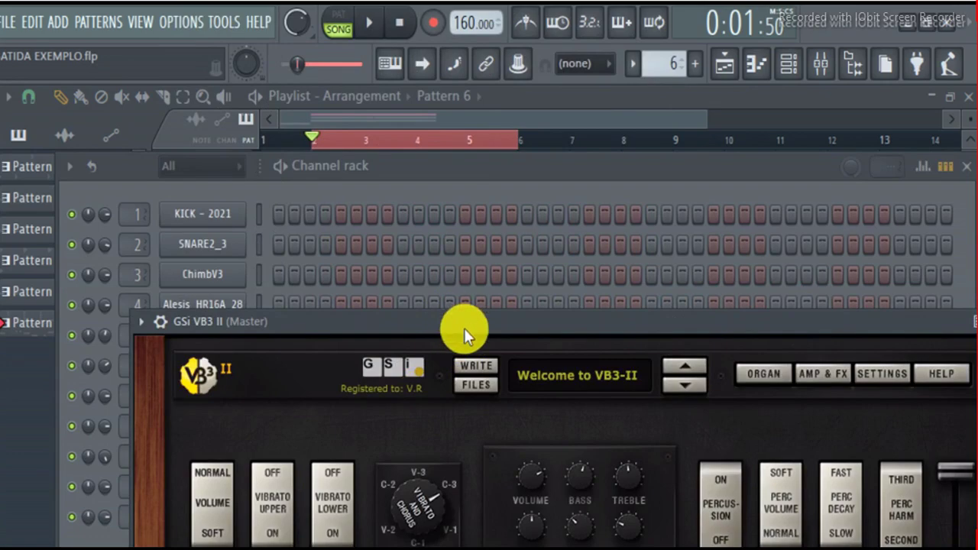
left_click_drag(463, 328, 390, 135)
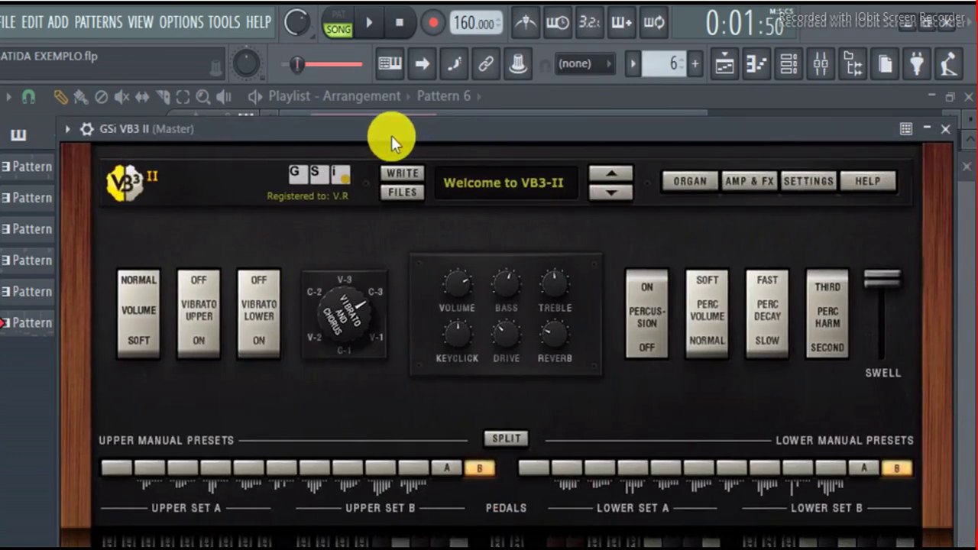
- Mute 3x Osc, Purity #2 and Kontakt, copy the Purity chords into the GSi VB3 II channel, and play the pattern
left_click(788, 64)
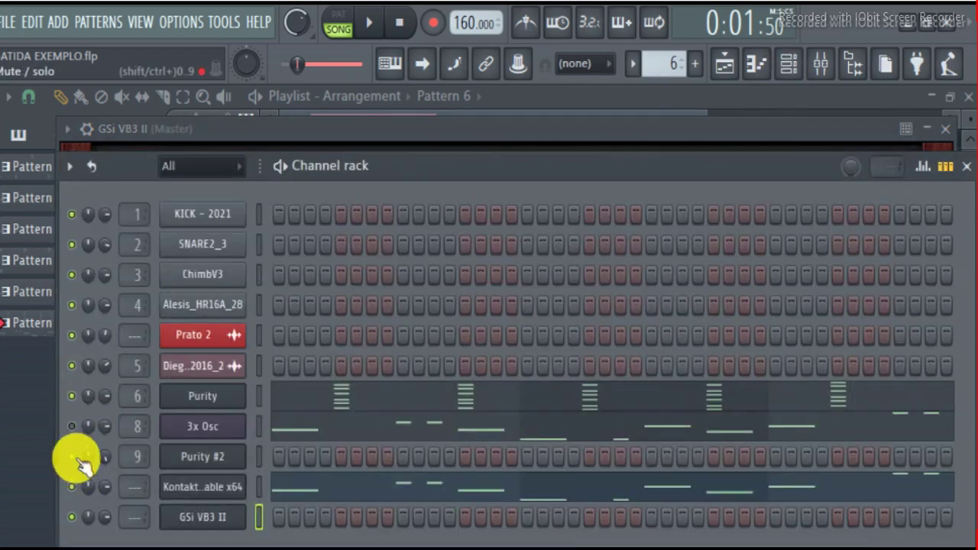
right_click(242, 393)
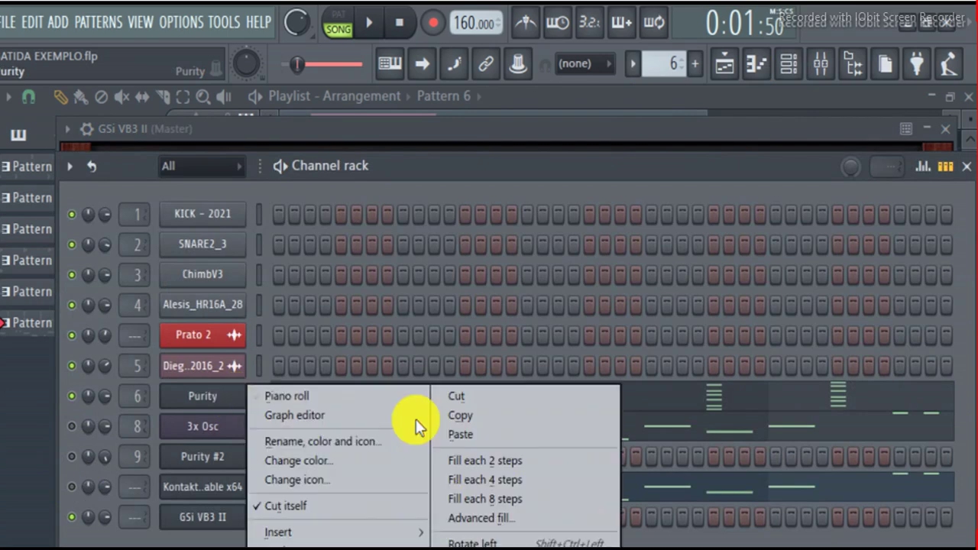
left_click(456, 417)
right_click(229, 518)
left_click(580, 486)
left_click(283, 163)
key("space")
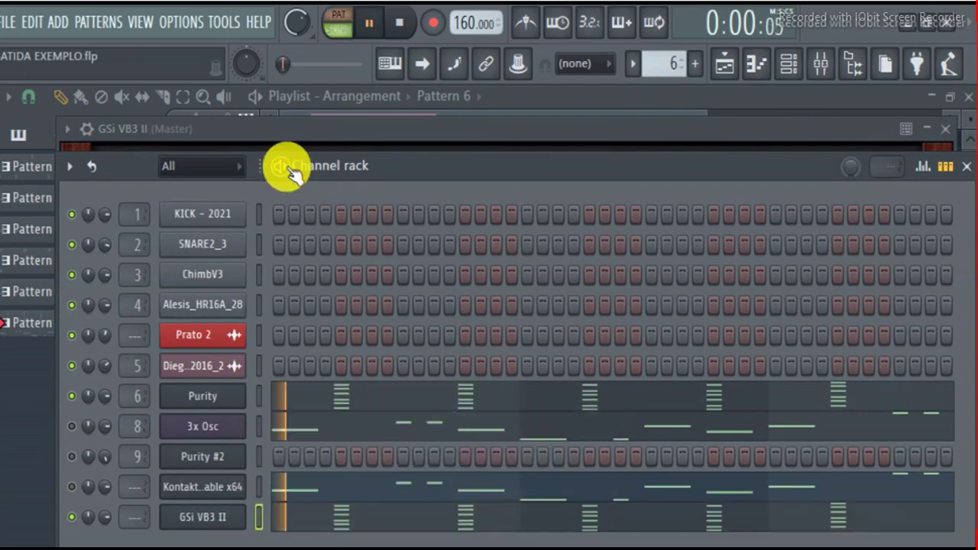
- Mute the Purity channel, stop playback and open the GSi VB3 II notes in the piano roll
left_click(72, 395)
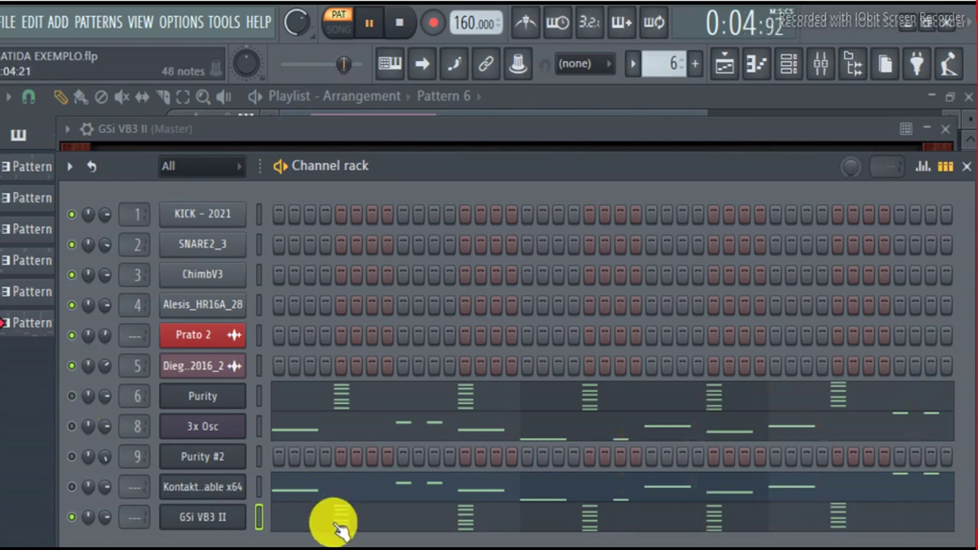
left_click(399, 22)
left_click(482, 516)
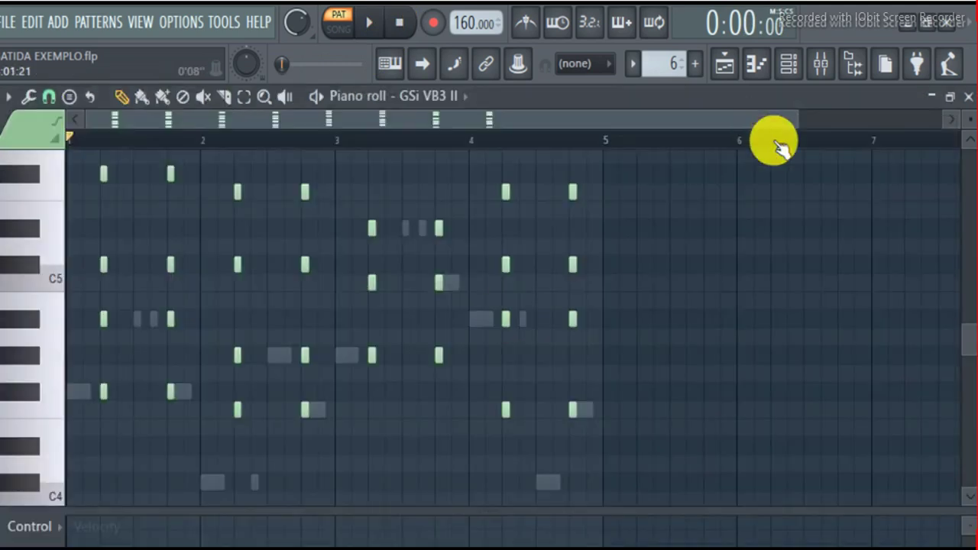
- Delete the lower notes of the organ chords in bars 3 and 4, keeping only the top three notes of each
left_click_drag(814, 125, 664, 107)
scroll(725, 275, "up", 3)
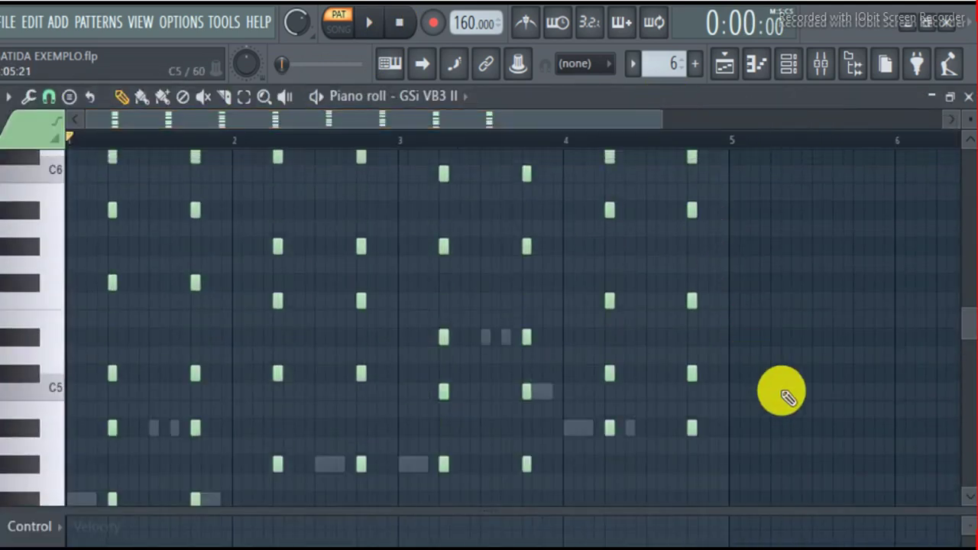
scroll(781, 393, "up", 3)
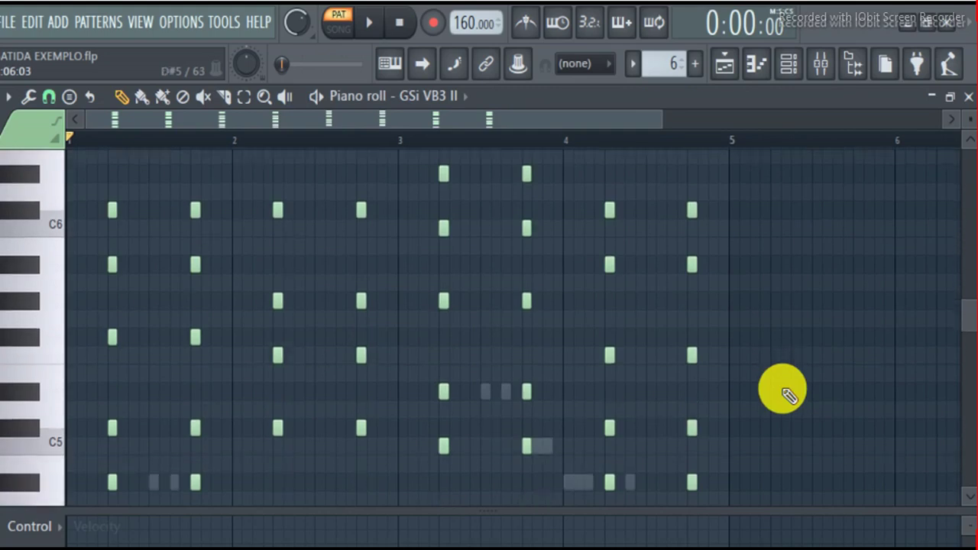
scroll(783, 391, "down", 6)
left_click_drag(776, 295, 591, 491)
key("Delete")
left_click_drag(573, 241, 434, 441)
key("Delete")
- Delete the lower notes of the organ chords in bars 1 and 2, keeping the top three, and play the pattern
scroll(451, 431, "down", 4)
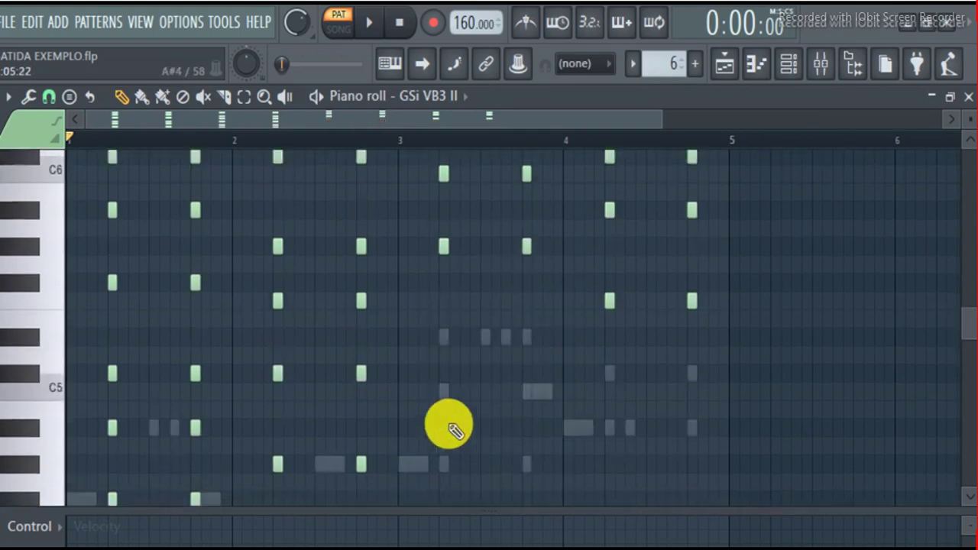
scroll(465, 362, "up", 4)
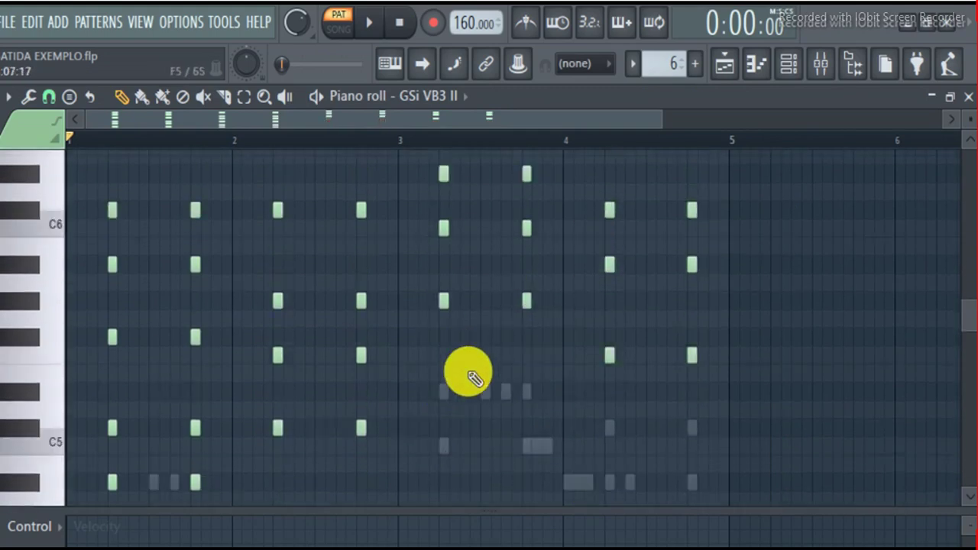
scroll(467, 386, "up", 3)
scroll(458, 420, "down", 3)
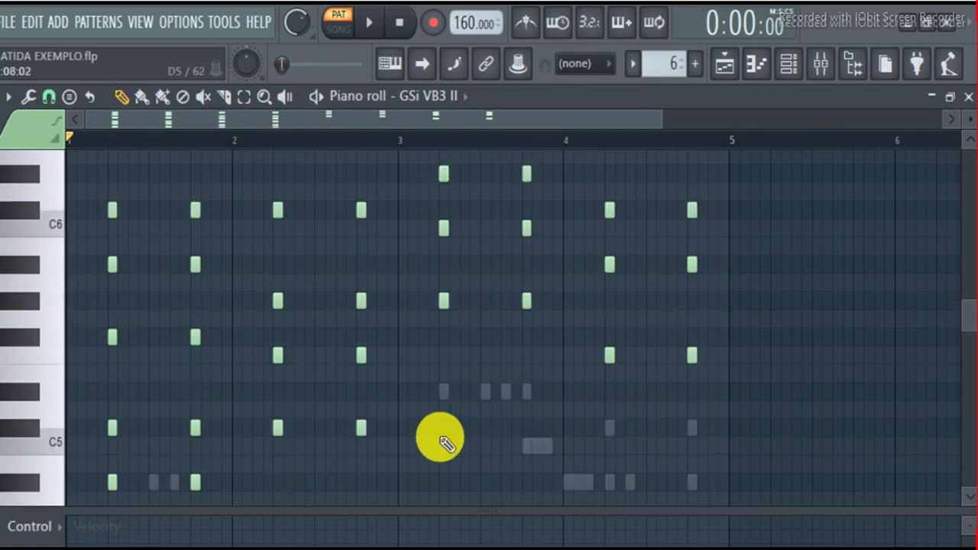
left_click_drag(440, 435, 91, 546)
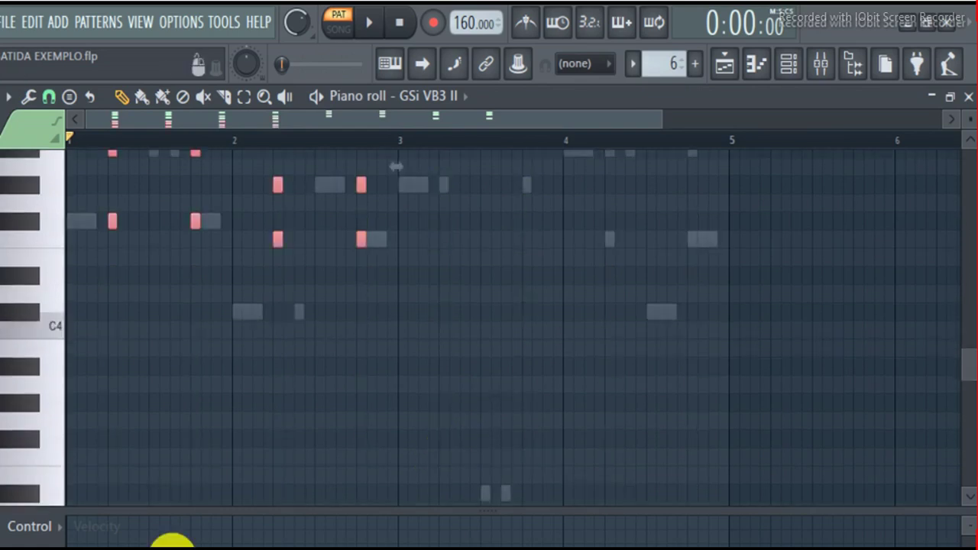
key("Delete")
scroll(402, 461, "up", 5)
scroll(407, 467, "up", 3)
scroll(408, 468, "up", 1)
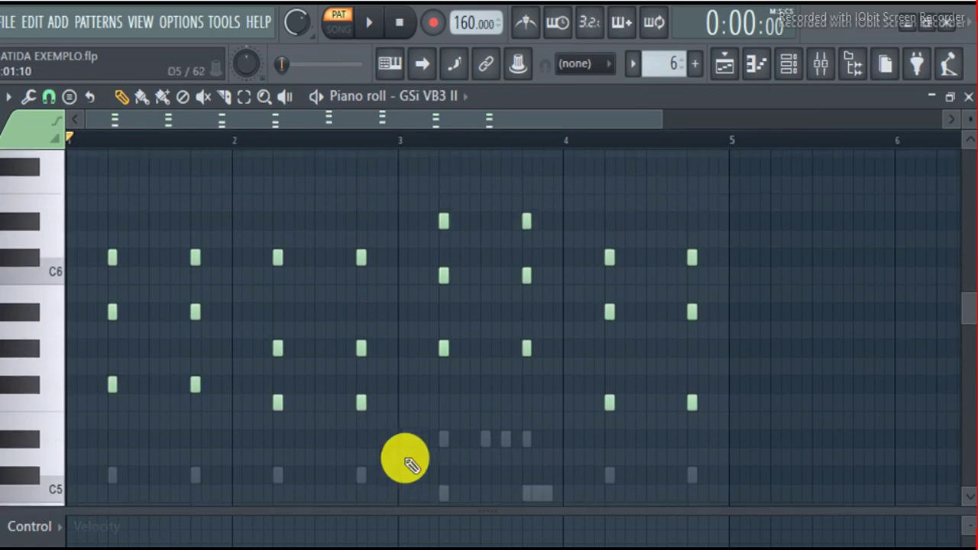
key("space")
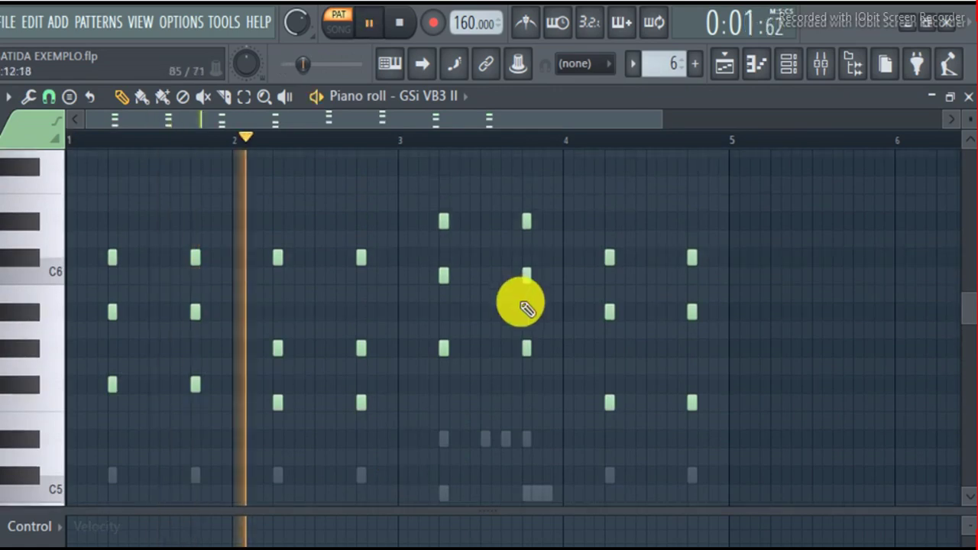
left_click(399, 23)
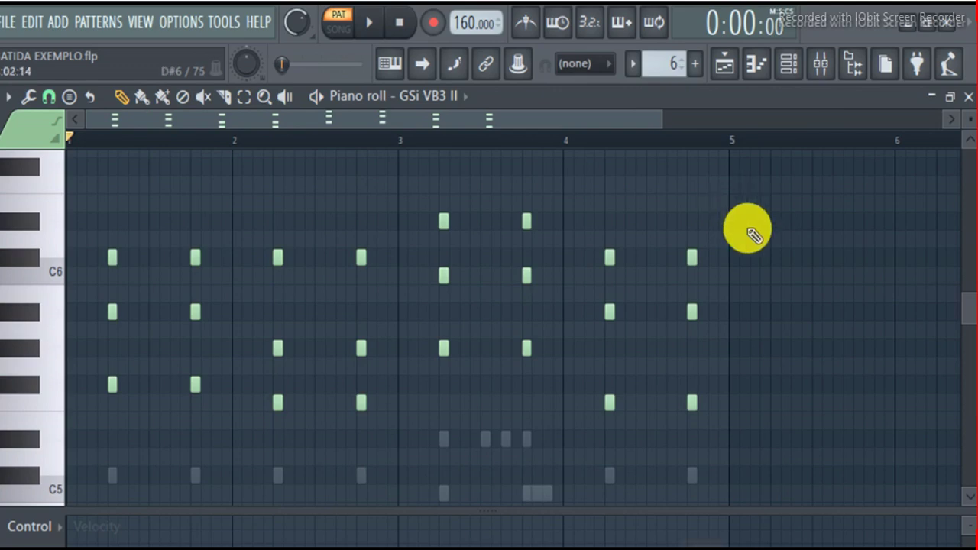
- Shift all the organ chords one step earlier and preview the pattern
key("ctrl+a")
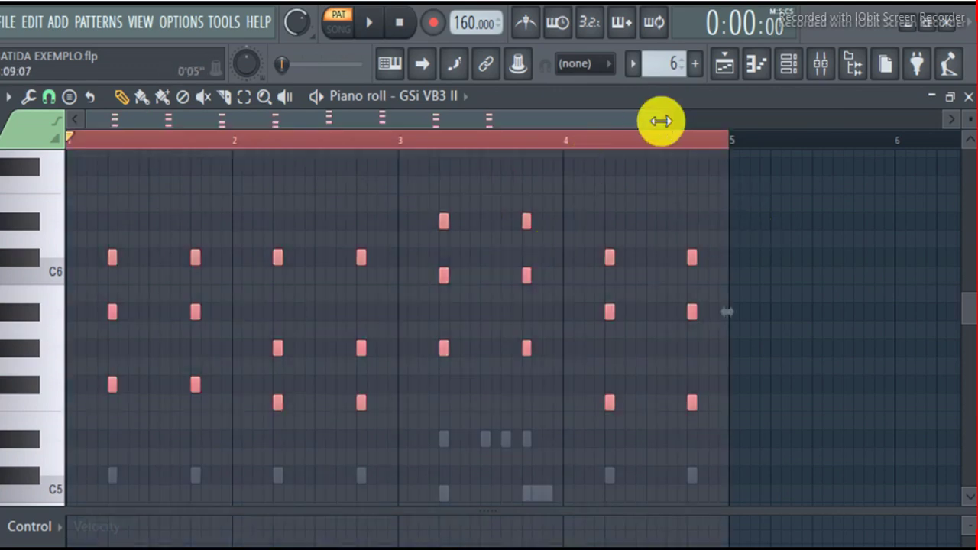
left_click_drag(661, 120, 259, 258)
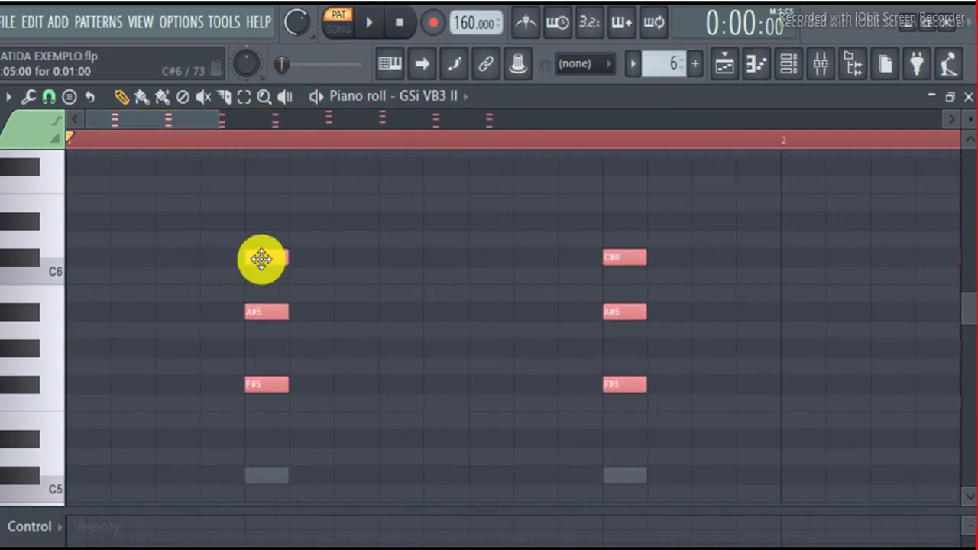
key("shift+Left")
key("space")
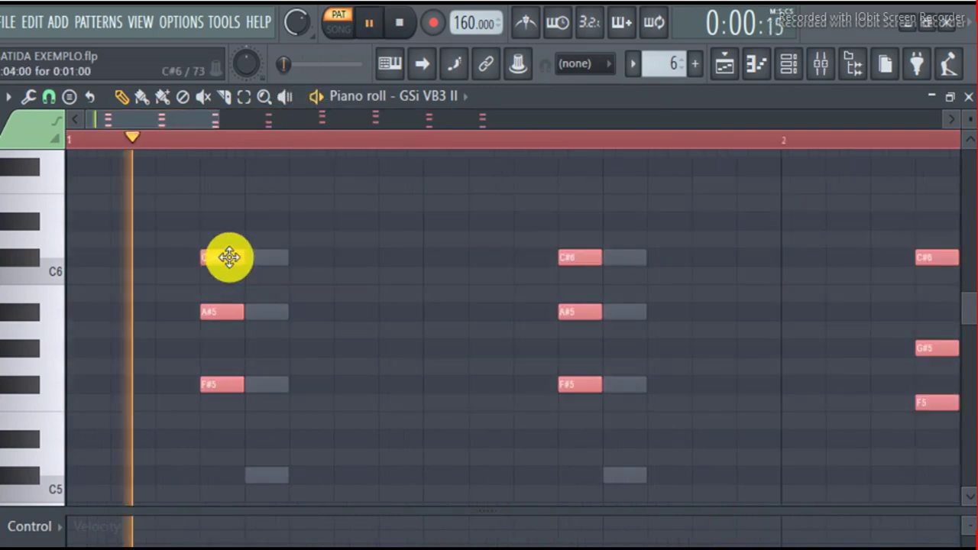
left_click(791, 67)
key("space")
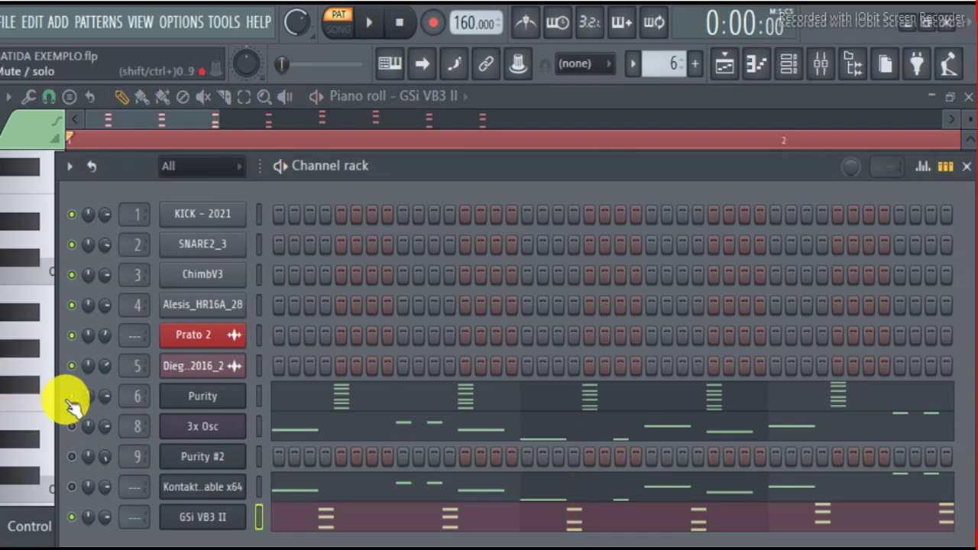
- Play the shifted organ chords, move them all another step earlier onto step 3, and deselect them
left_click(712, 91)
key("space")
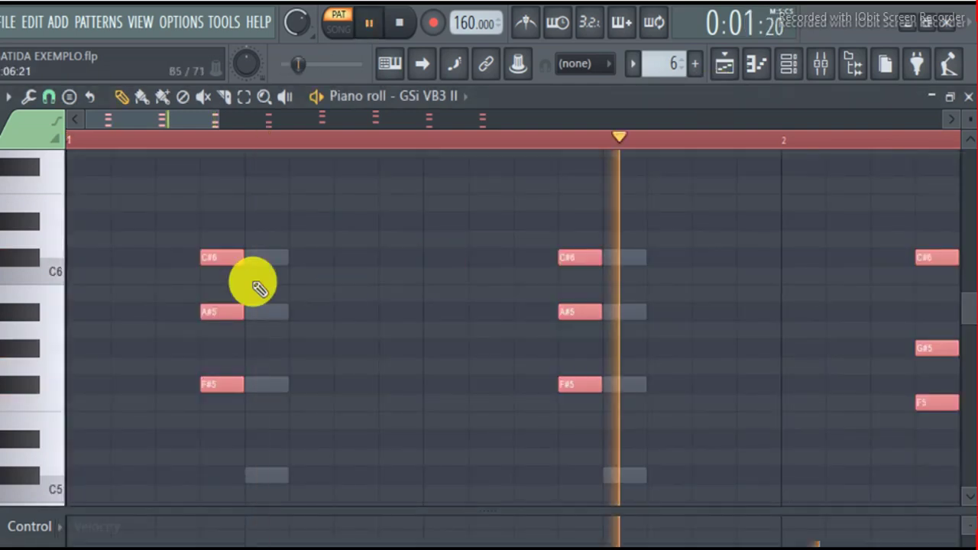
key("space")
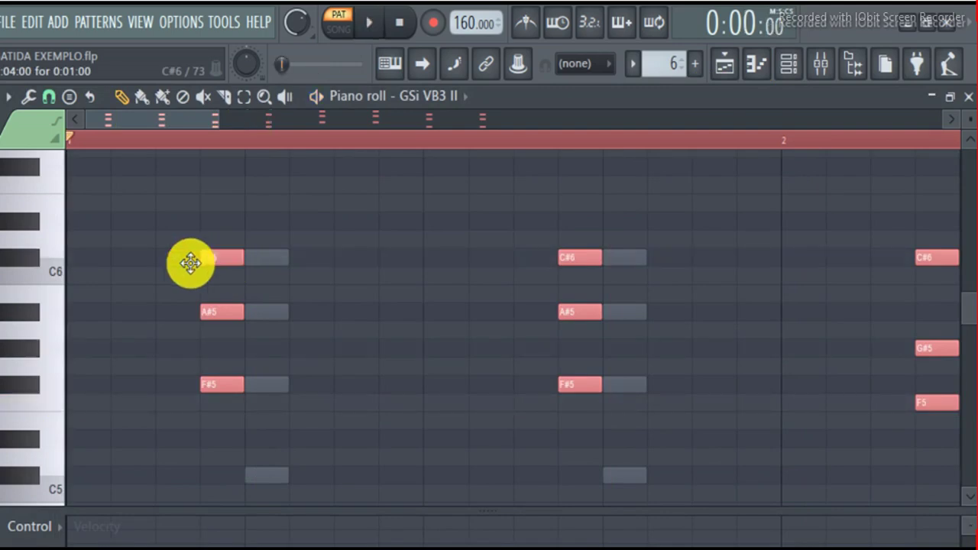
left_click_drag(190, 263, 190, 265)
left_click_drag(280, 198, 144, 418)
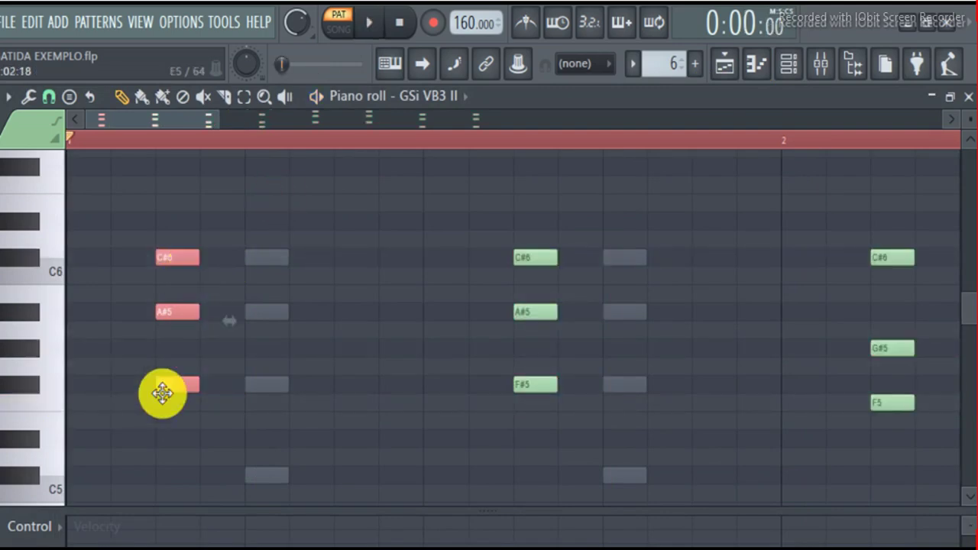
left_click(349, 462)
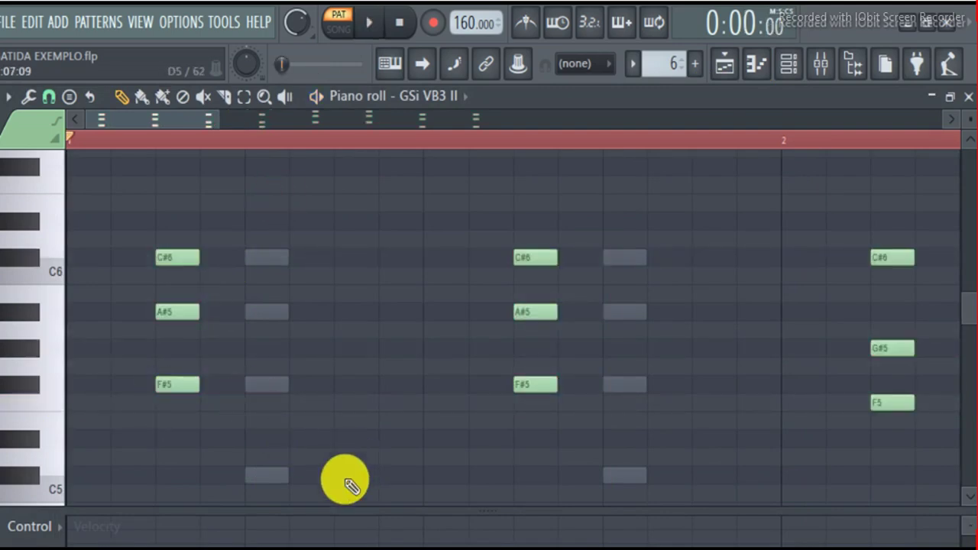
- Duplicate all the organ chords four steps later and play the pattern through to bar 4
key("ctrl+a")
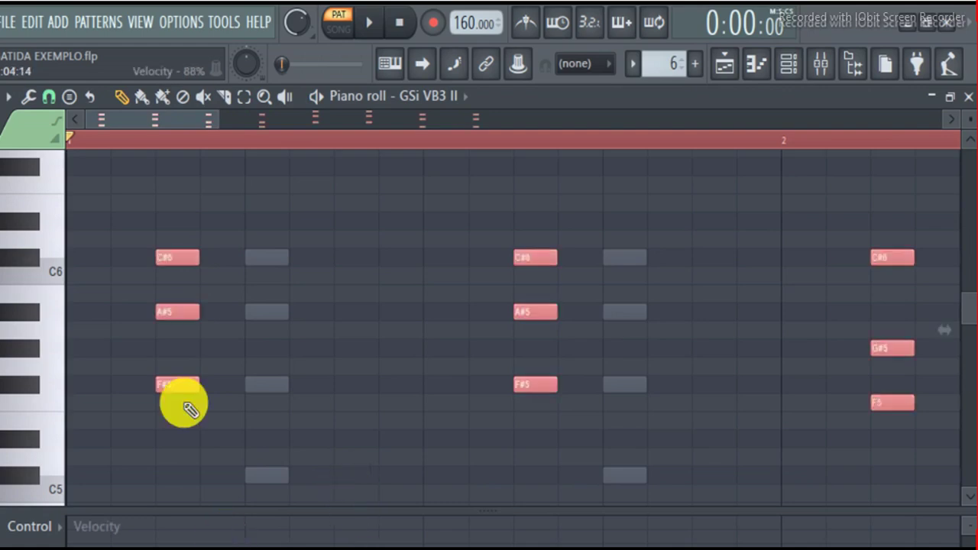
left_click_drag(165, 399, 331, 387, "shift")
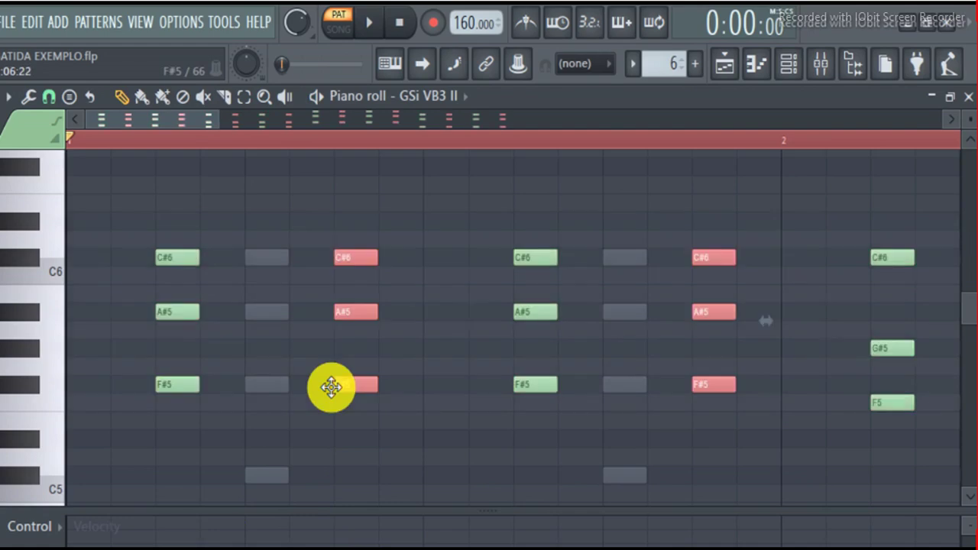
key("space")
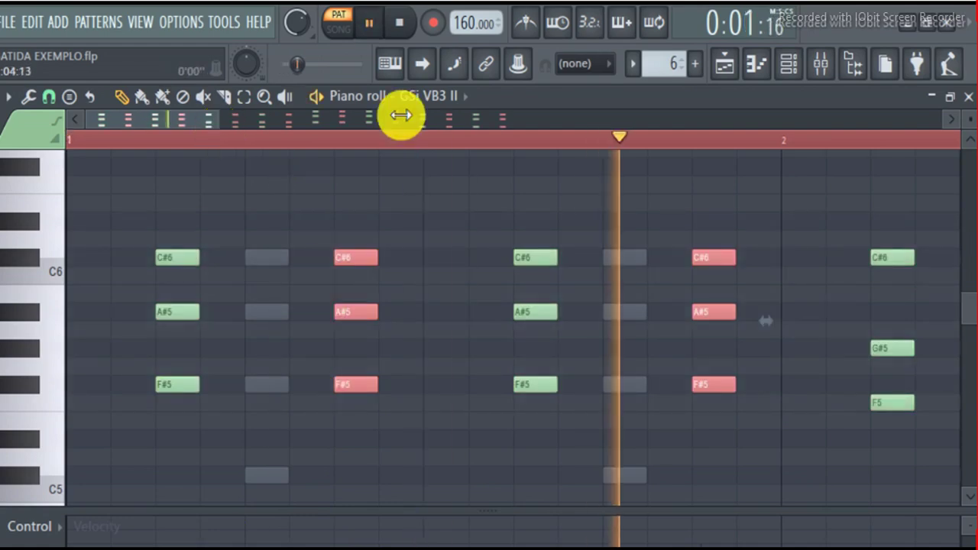
left_click_drag(401, 114, 659, 125)
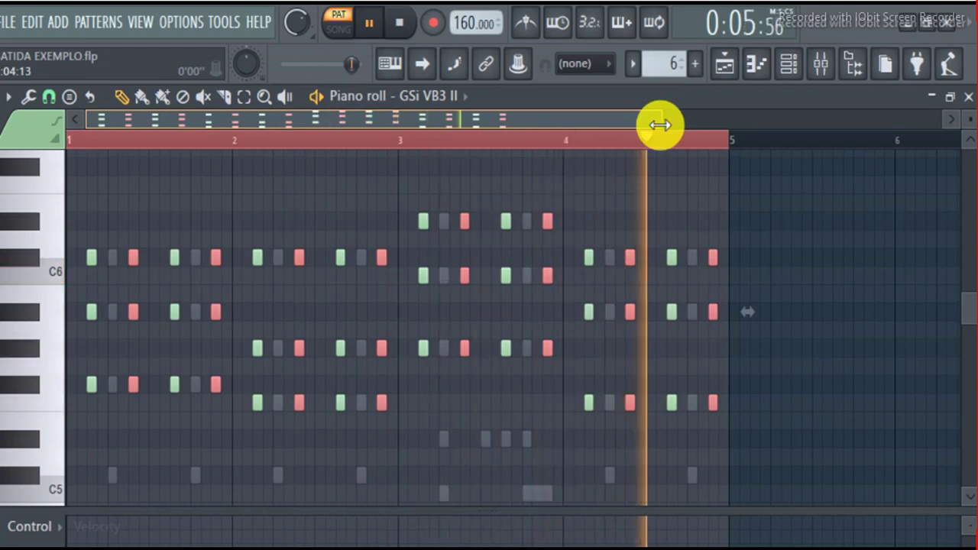
key("space")
- Shorten all the organ chord notes to about a third of a step and play the pattern
left_click_drag(660, 127, 146, 137)
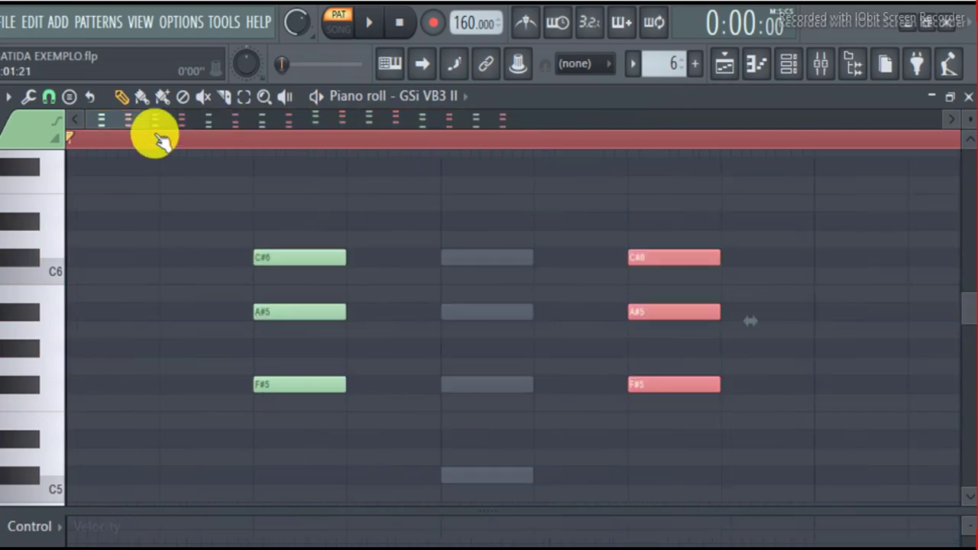
key("ctrl+a")
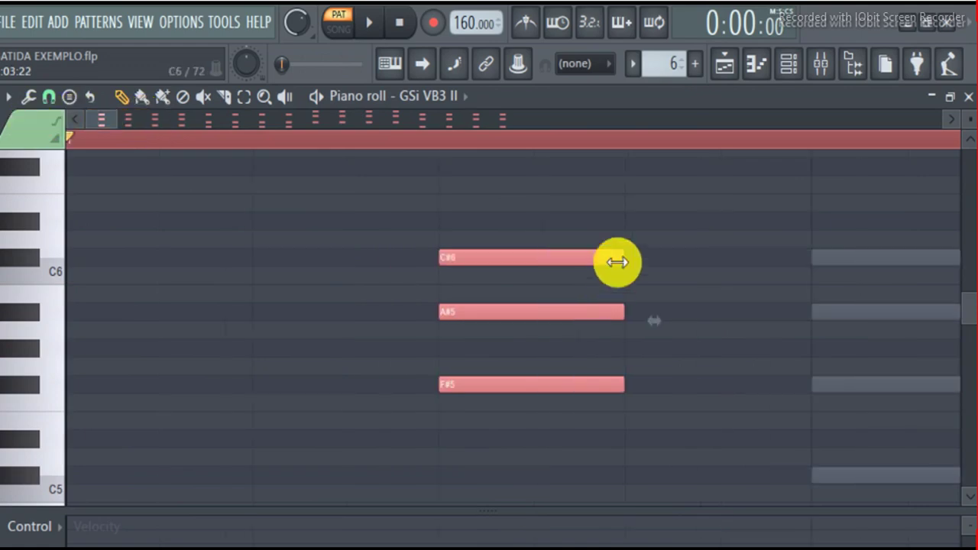
left_click_drag(617, 259, 493, 255)
key("space")
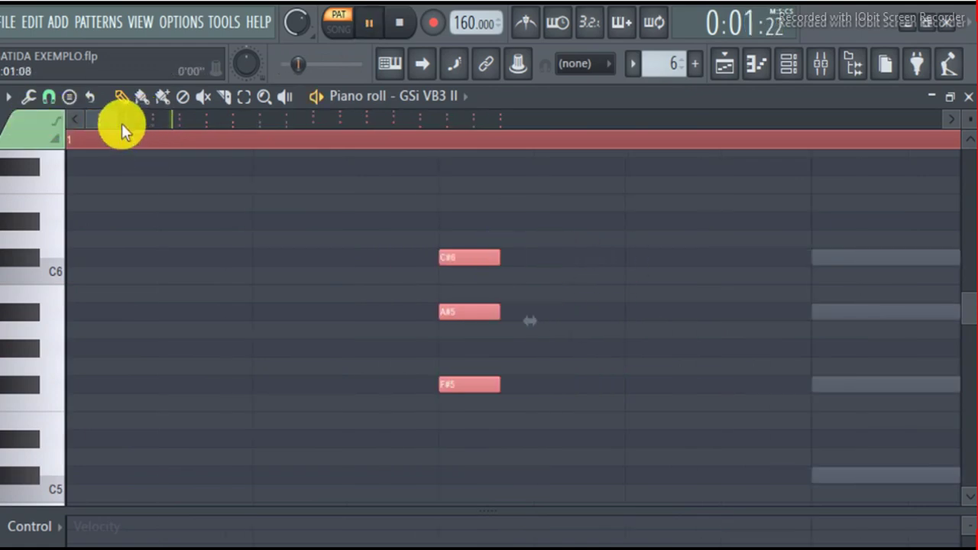
left_click_drag(115, 120, 710, 120)
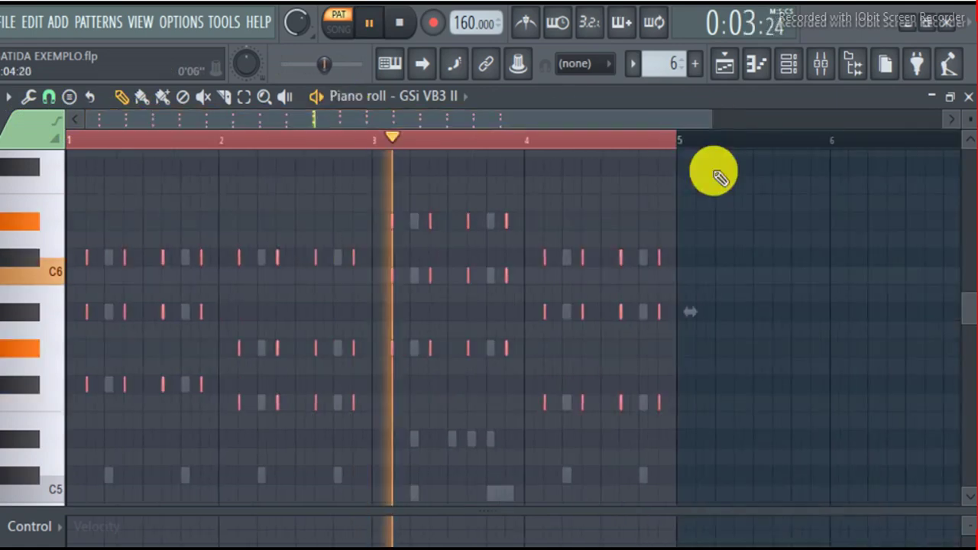
- Unmute all the muted instrument channels and play the arrangement from bar 2
left_click(797, 69)
left_click(796, 70)
key("F6")
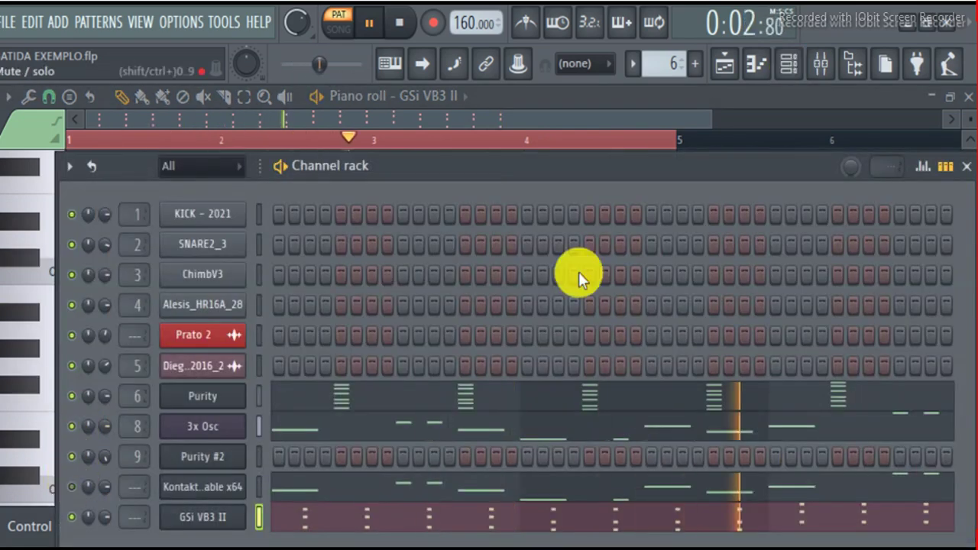
left_click(735, 70)
left_click(321, 142)
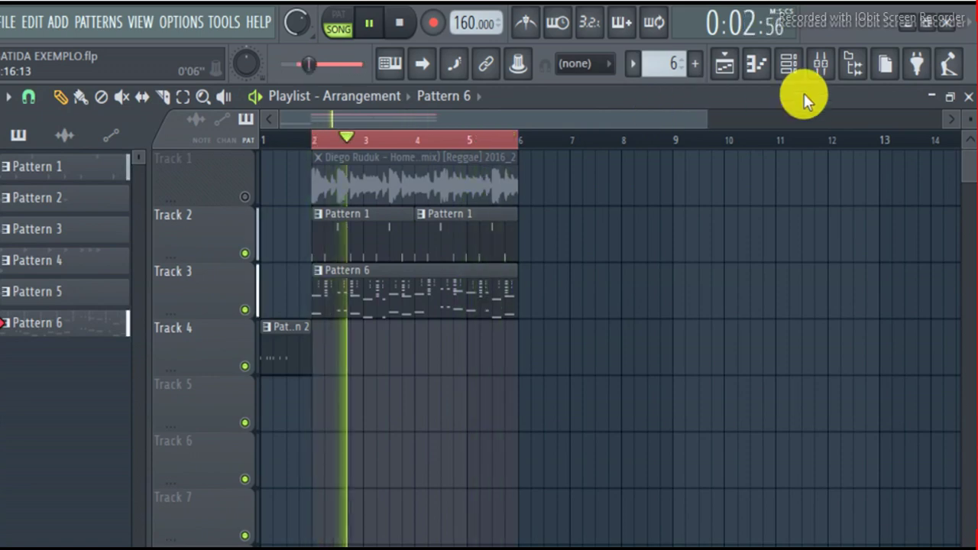
- Move the channel rack fully into view, play the arrangement again in the playlist, and stop it
left_click(795, 69)
left_click_drag(634, 175, 578, 112)
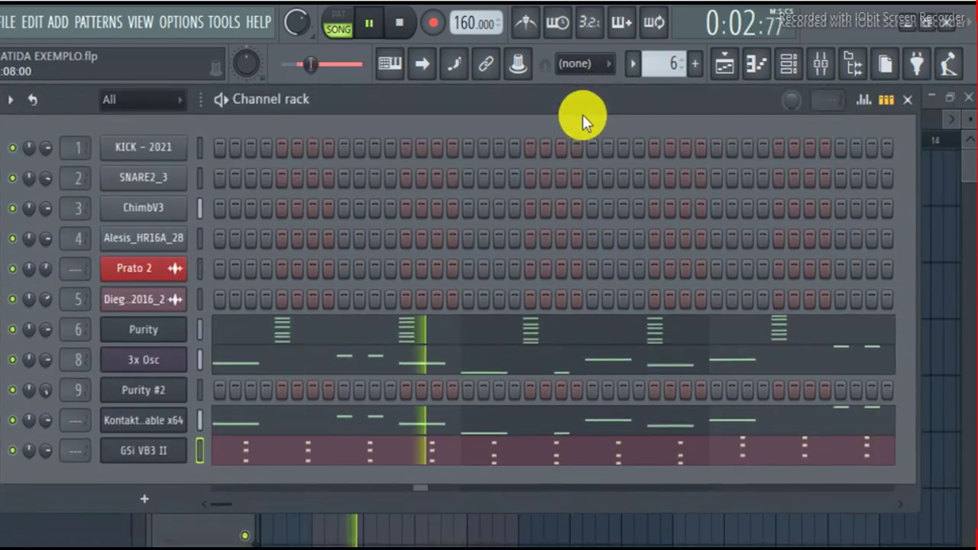
key("space")
left_click(735, 69)
key("space")
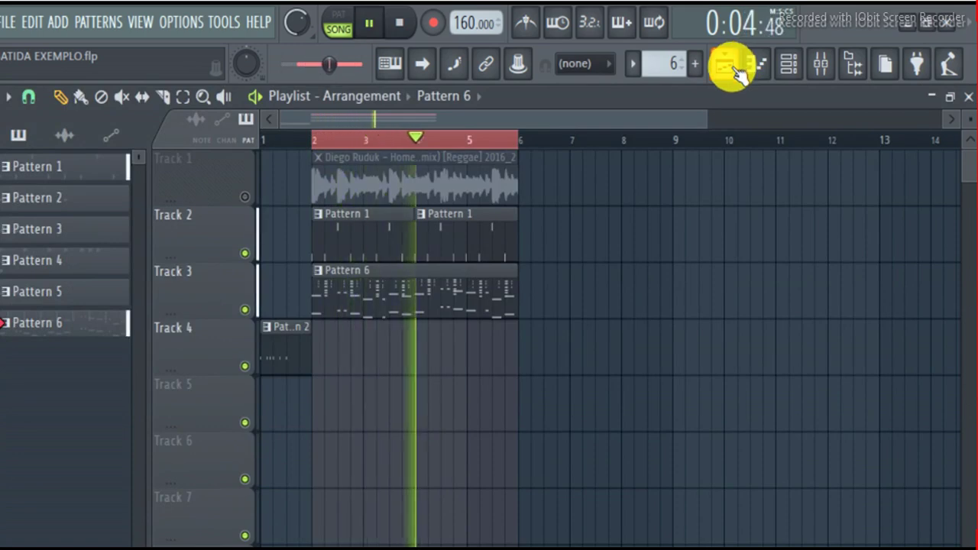
key("space")
- Copy the Purity channel's notes from pattern 6 and switch to pattern 7
left_click(786, 69)
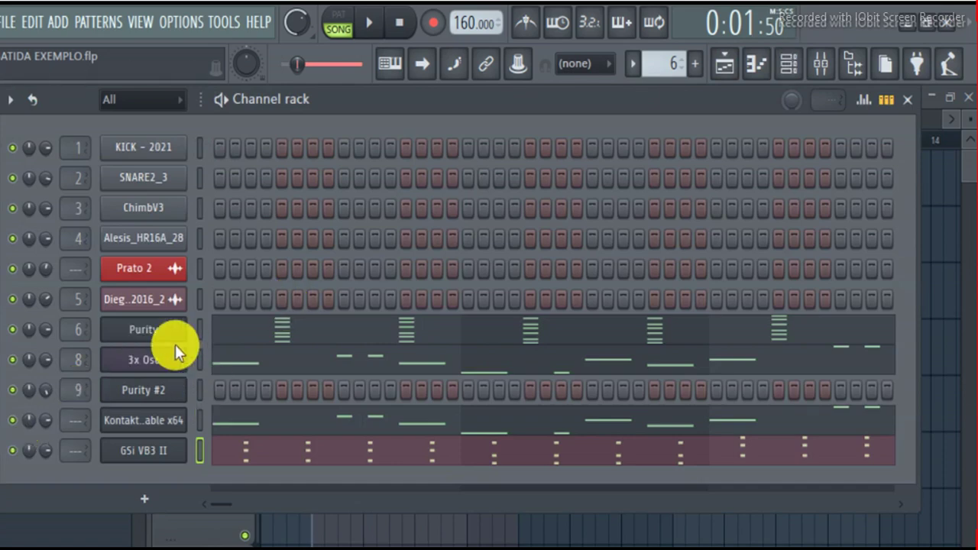
right_click(174, 343)
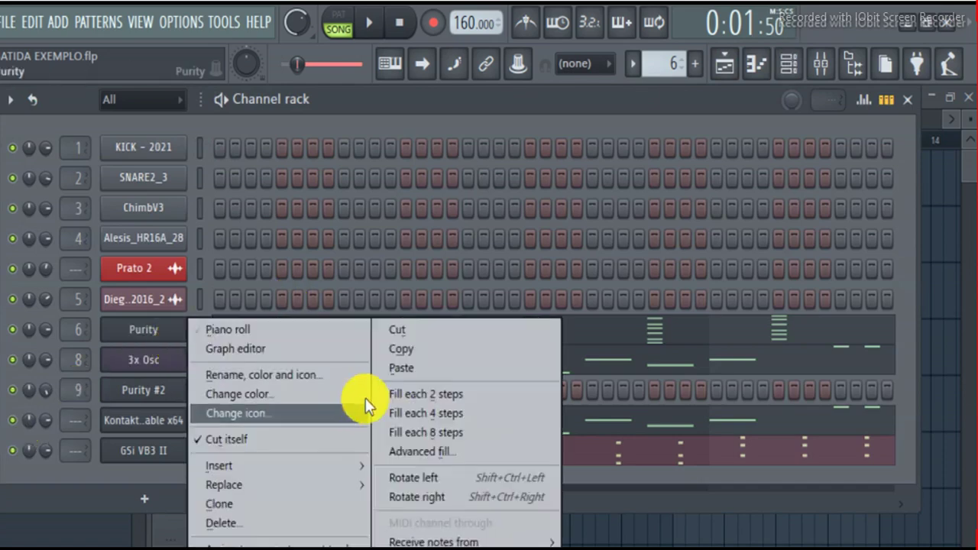
left_click(394, 350)
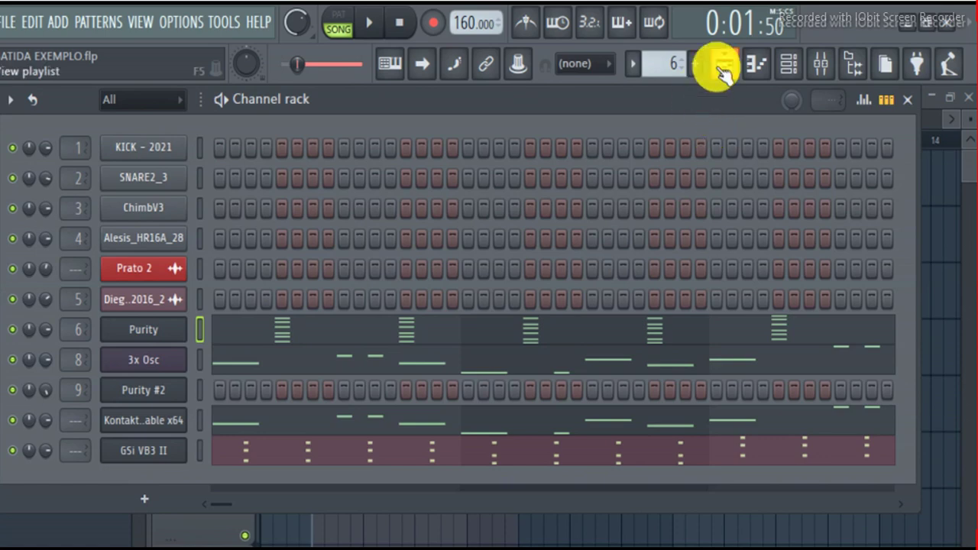
scroll(674, 66, "up", 1)
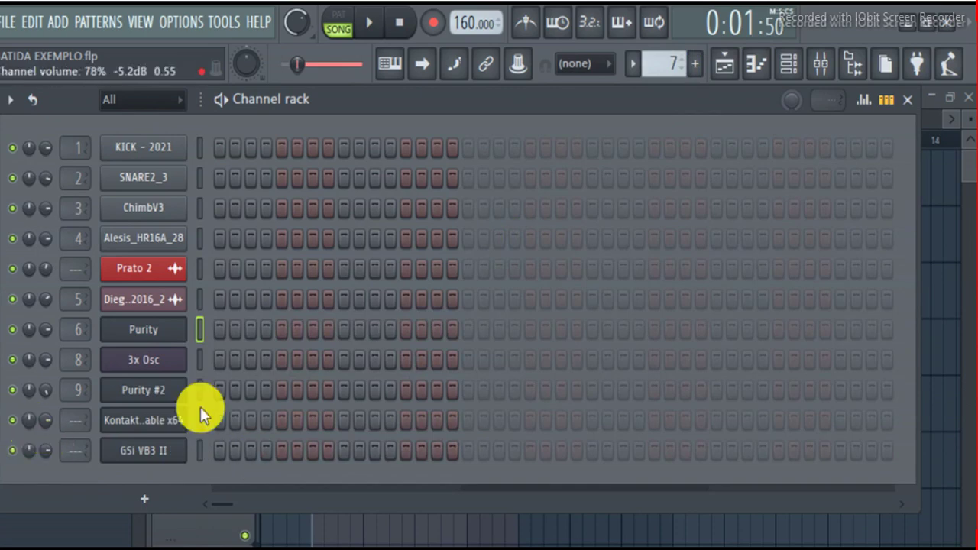
- Add the Ibanez bass preset from the Packs Instruments Bass folder as a new channel in the channel rack
left_click_drag(2, 466, 205, 422)
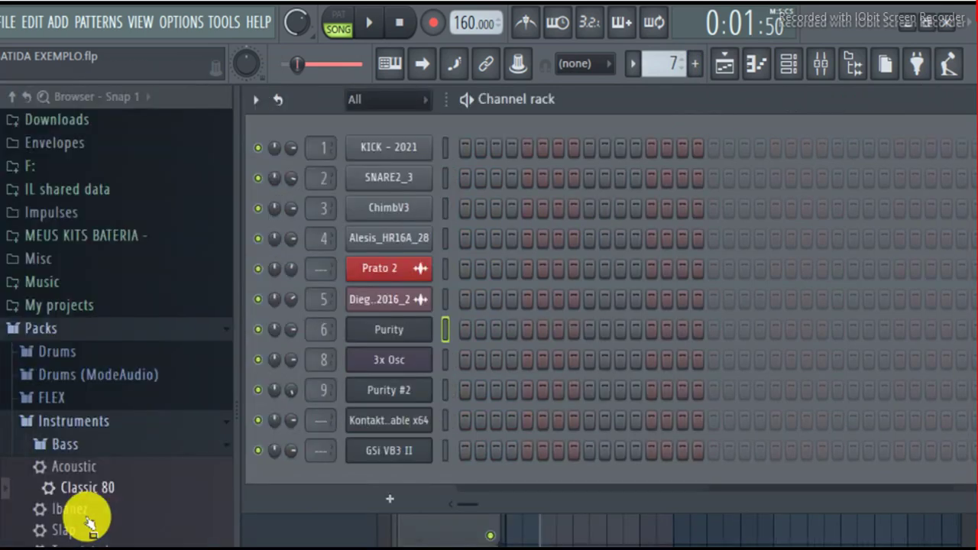
left_click_drag(90, 513, 454, 481)
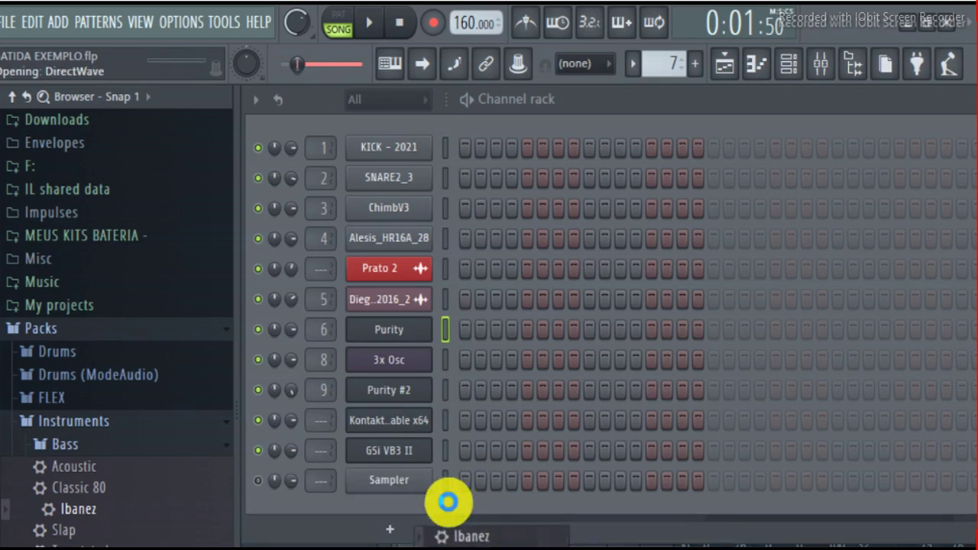
right_click(421, 485)
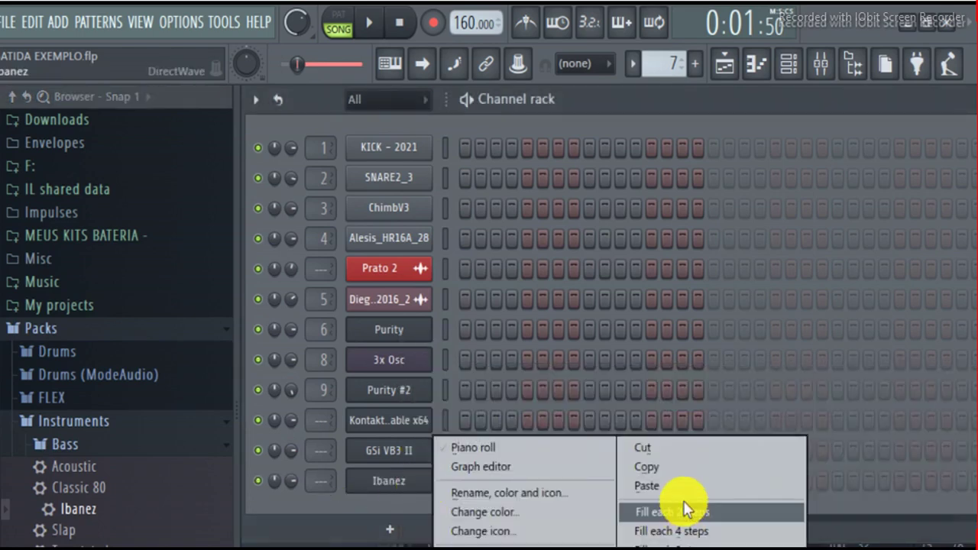
- Return to pattern 6 and copy the Purity channel's chords
left_click(663, 74)
scroll(663, 73, "up", 2)
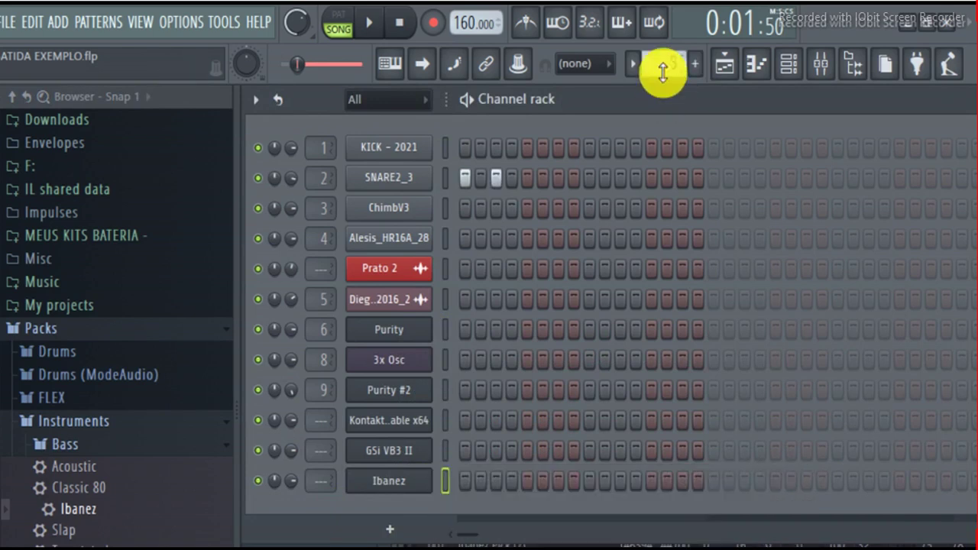
scroll(663, 73, "down", 3)
right_click(399, 337)
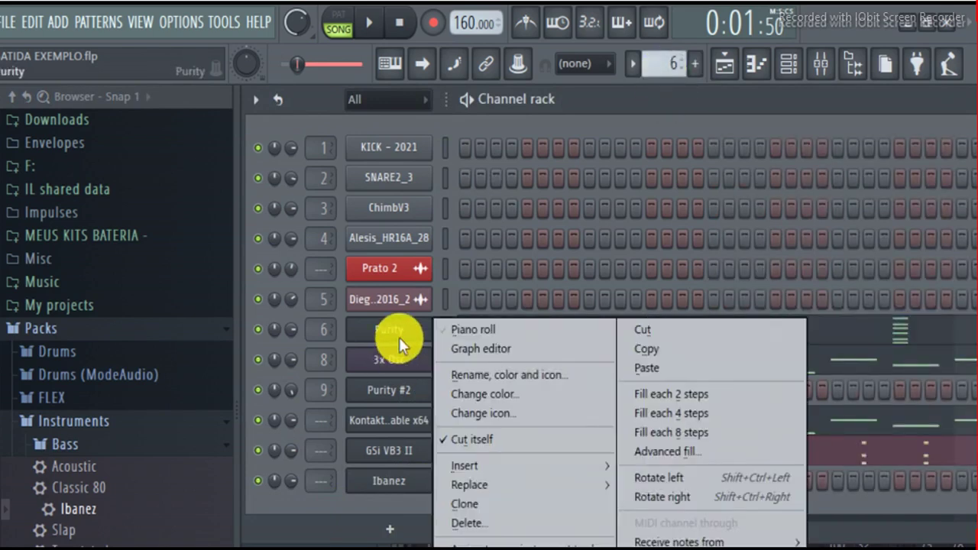
left_click(646, 350)
- Paste the copied chords into the Ibanez channel in pattern 7, and silence that channel by lowering its volume and muting it
scroll(659, 73, "up", 1)
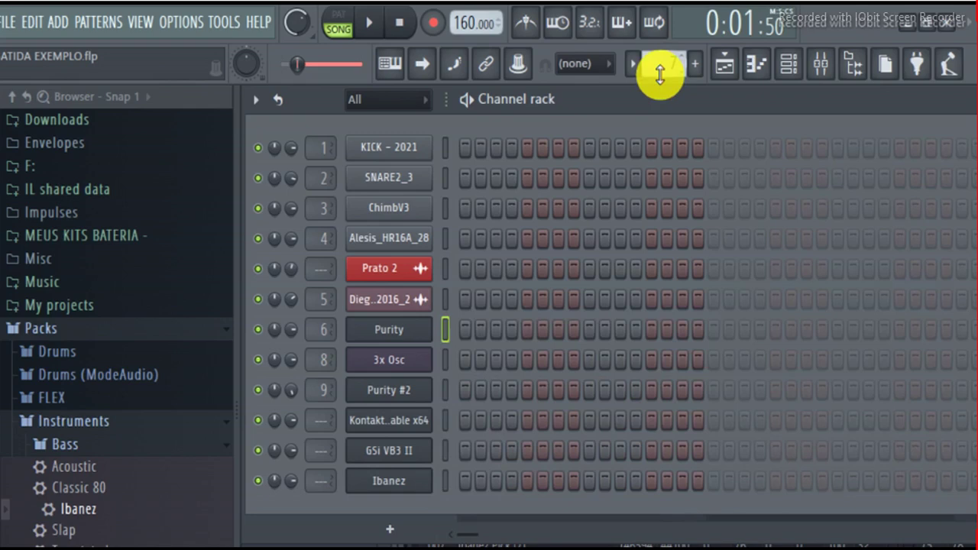
right_click(415, 480)
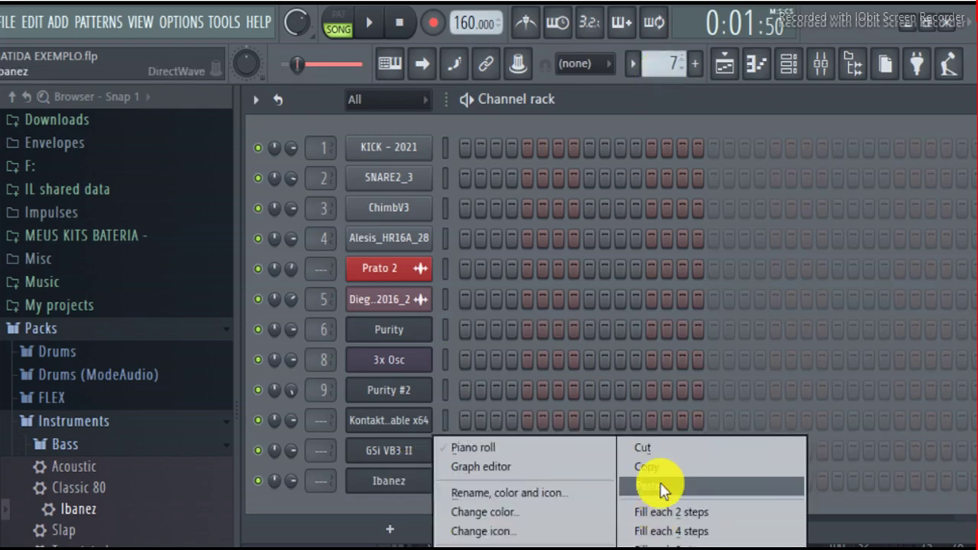
left_click(664, 490)
left_click_drag(291, 482, 291, 544)
left_click(258, 481)
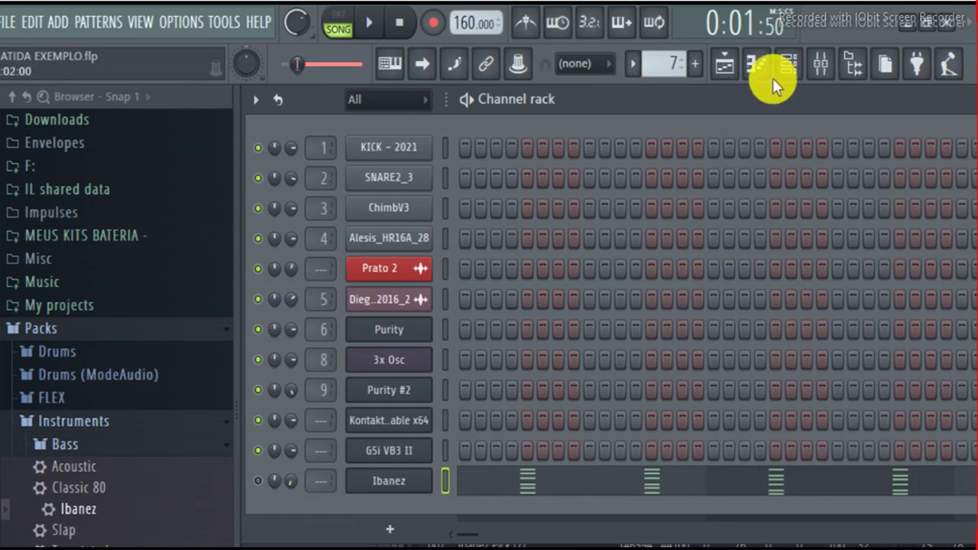
- Place a Pattern 7 clip on Track 4 of the playlist, starting at bar 2 beneath Pattern 6
left_click(723, 64)
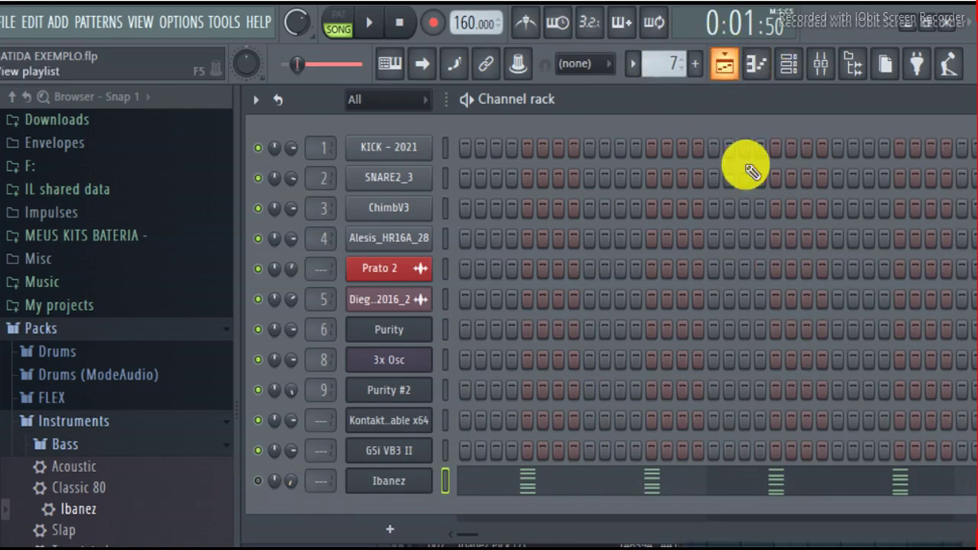
left_click(599, 365)
right_click(639, 368)
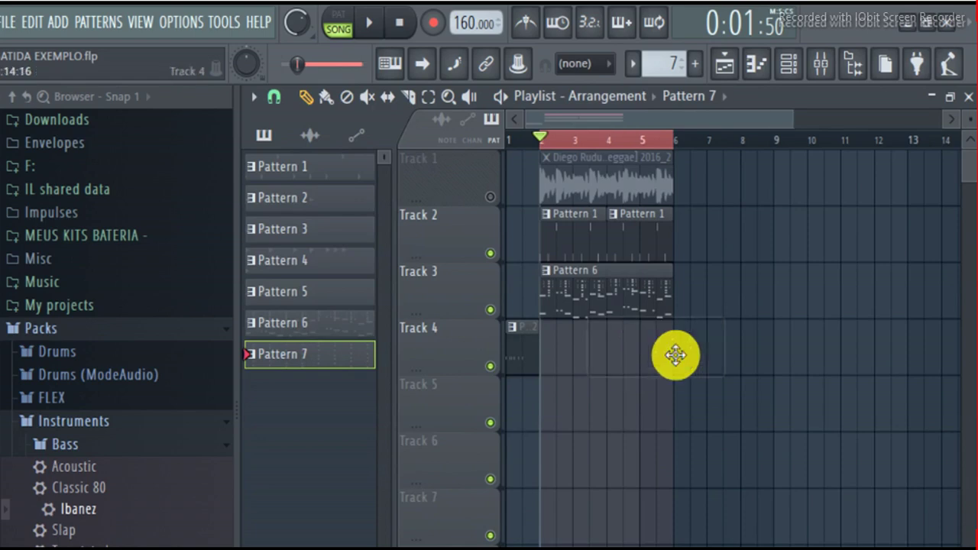
left_click(597, 362)
left_click_drag(596, 362, 607, 360)
double_click(608, 360)
- Add a Diva synth as a new channel and return to the channel rack
left_click(786, 65)
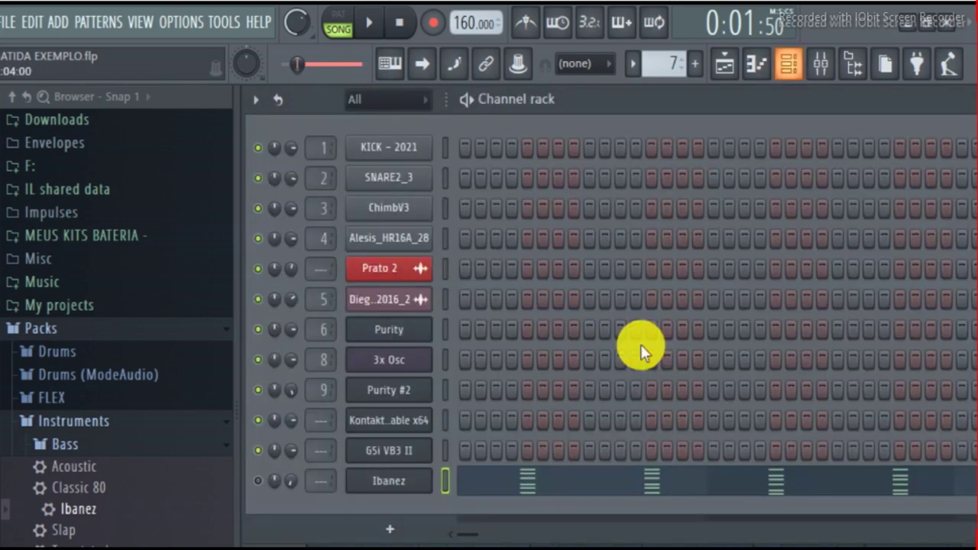
left_click(396, 527)
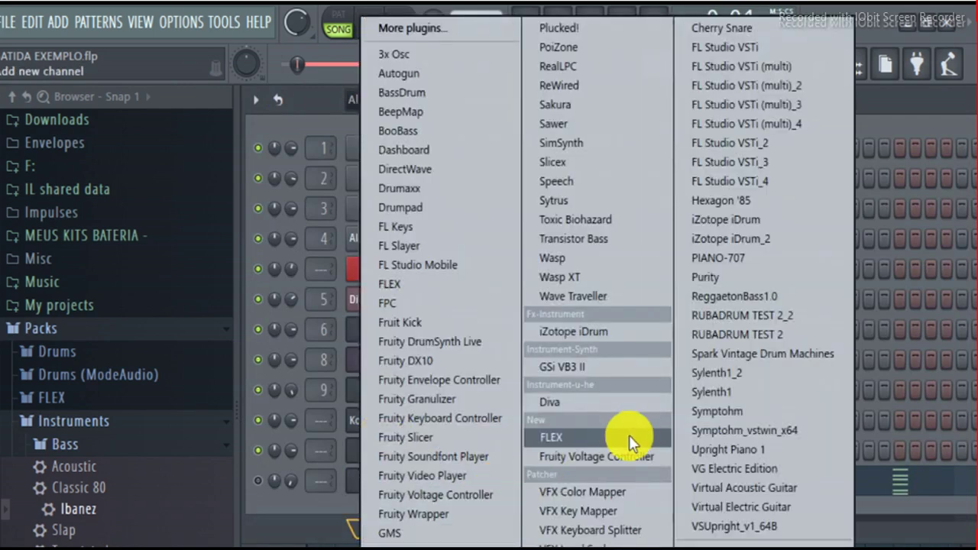
left_click(628, 403)
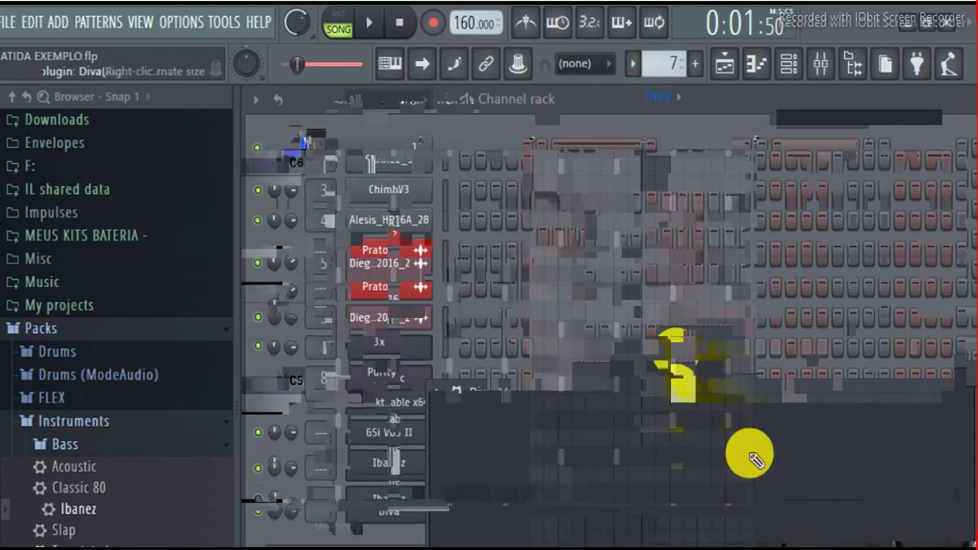
left_click_drag(782, 122, 629, 115)
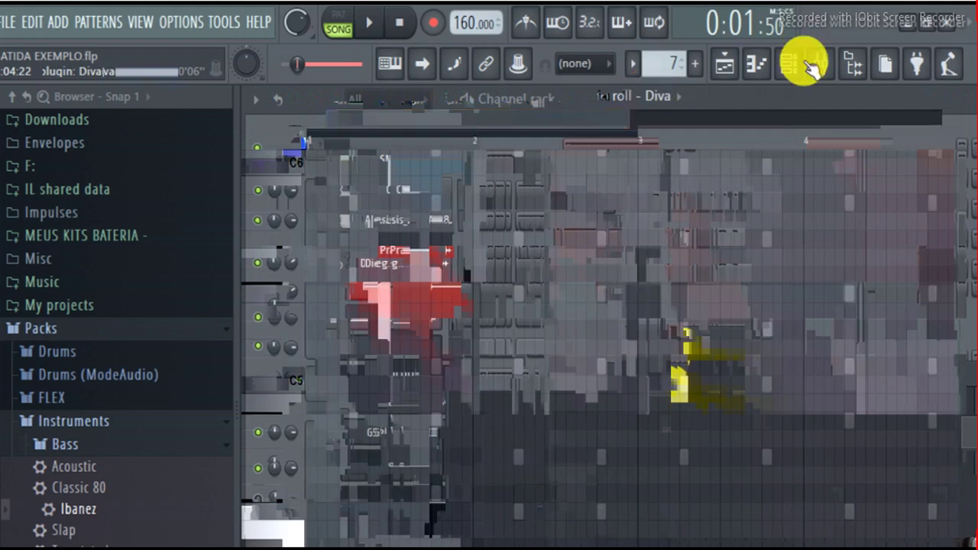
left_click(798, 65)
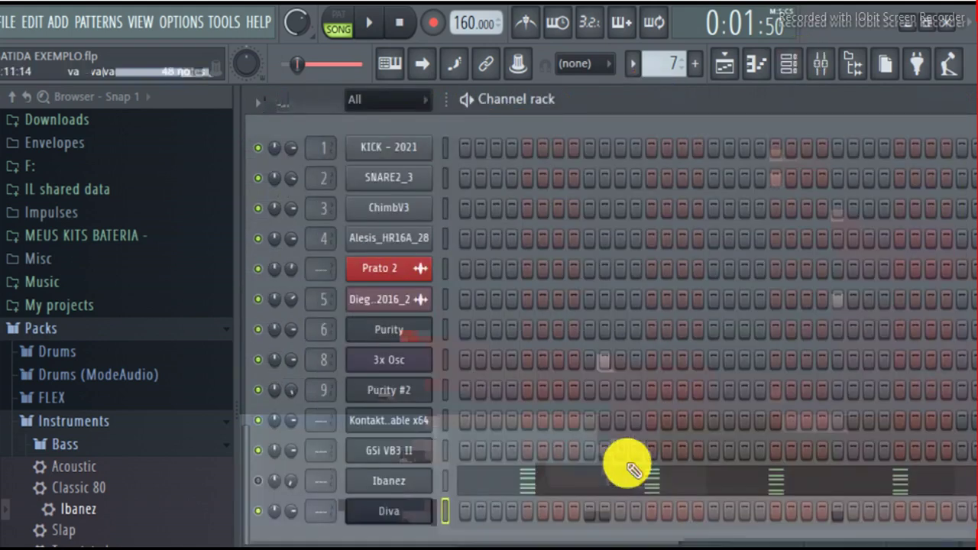
- Move all the Ibanez chord notes a quarter bar earlier so the first chord starts at bar 1
left_click(629, 467)
key("ctrl+a")
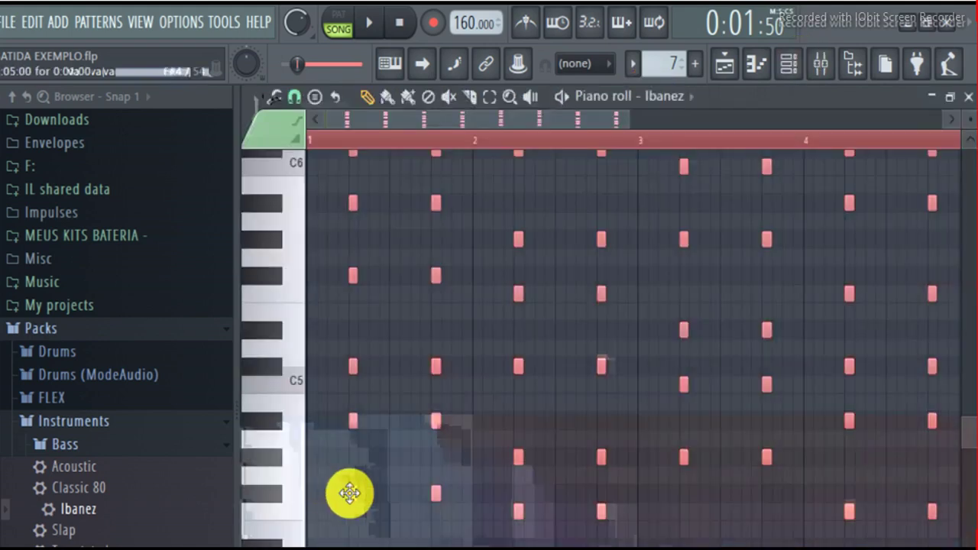
left_click_drag(349, 493, 258, 465)
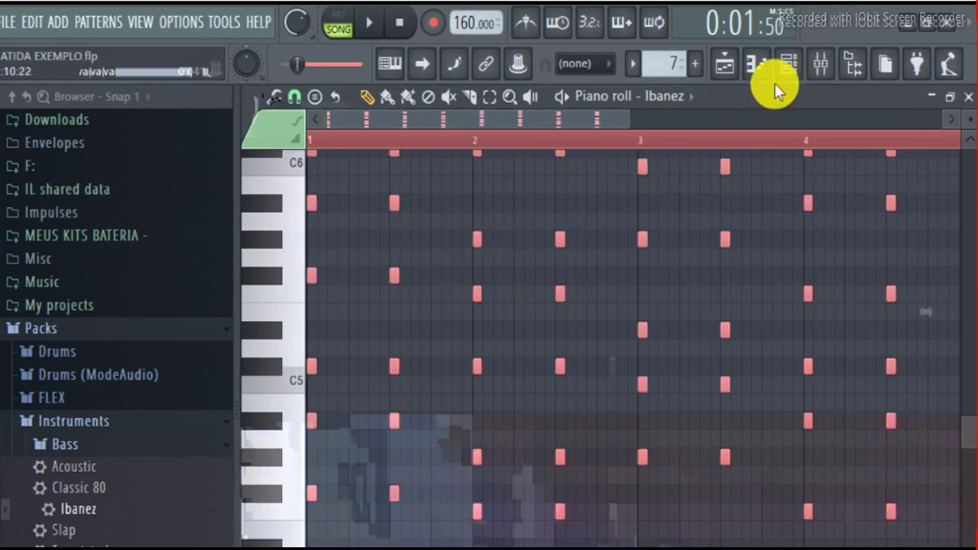
- Start a lead line with an F#5 note at bar 1 in Diva's piano roll and play the arrangement
key("F6")
right_click(481, 460)
left_click(494, 447)
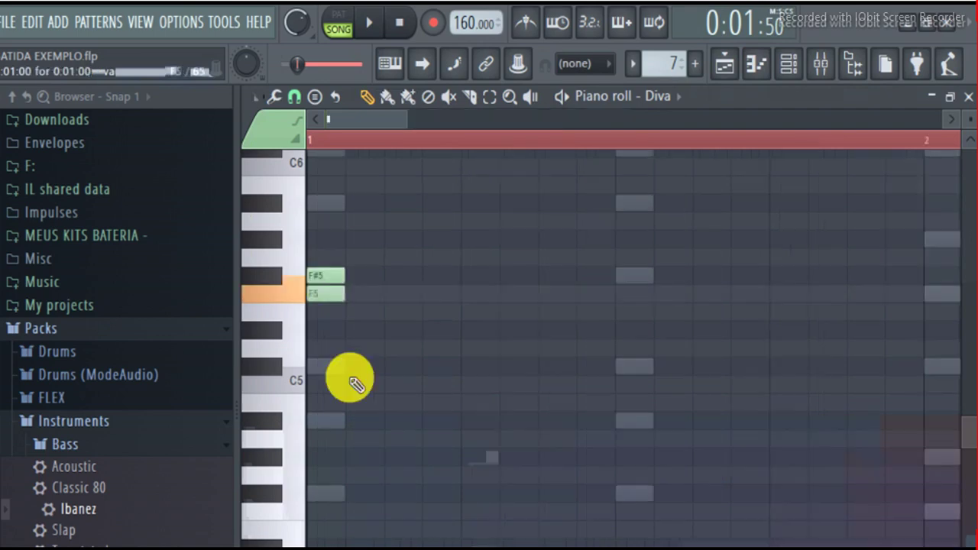
scroll(356, 386, "up", 2)
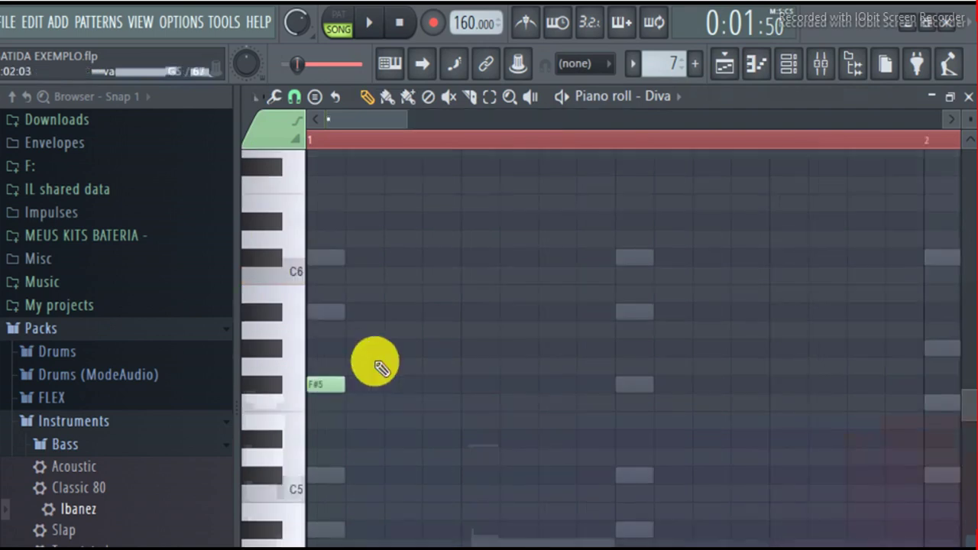
key("space")
key("space")
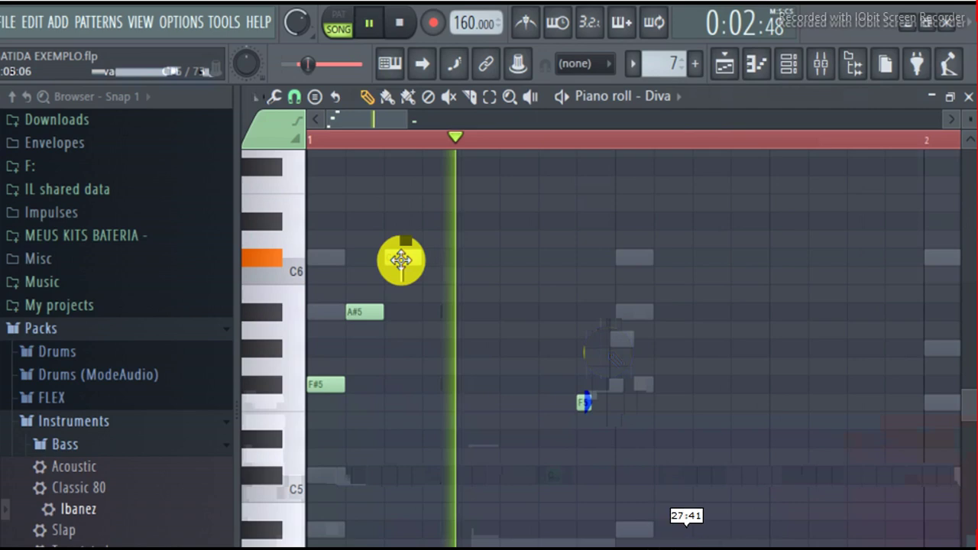
left_click(702, 547)
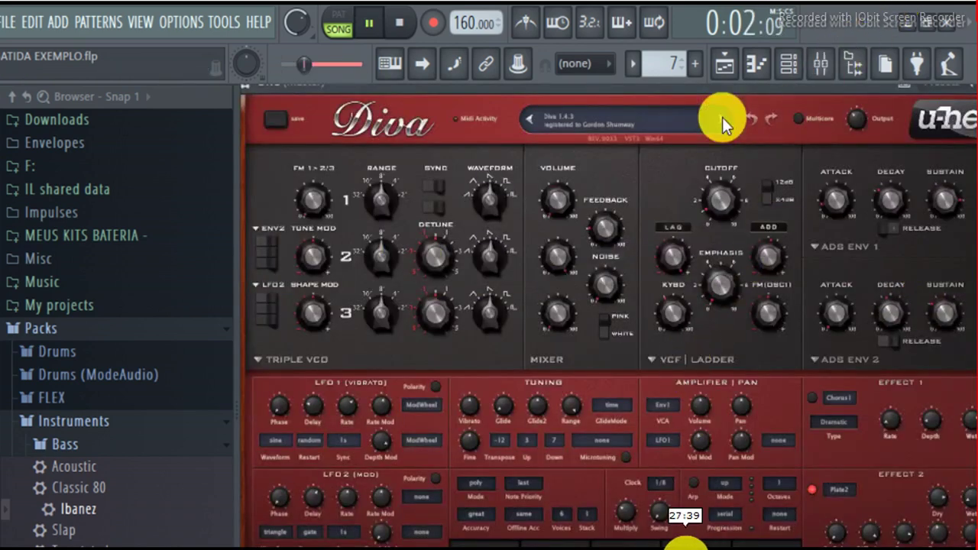
left_click(685, 547)
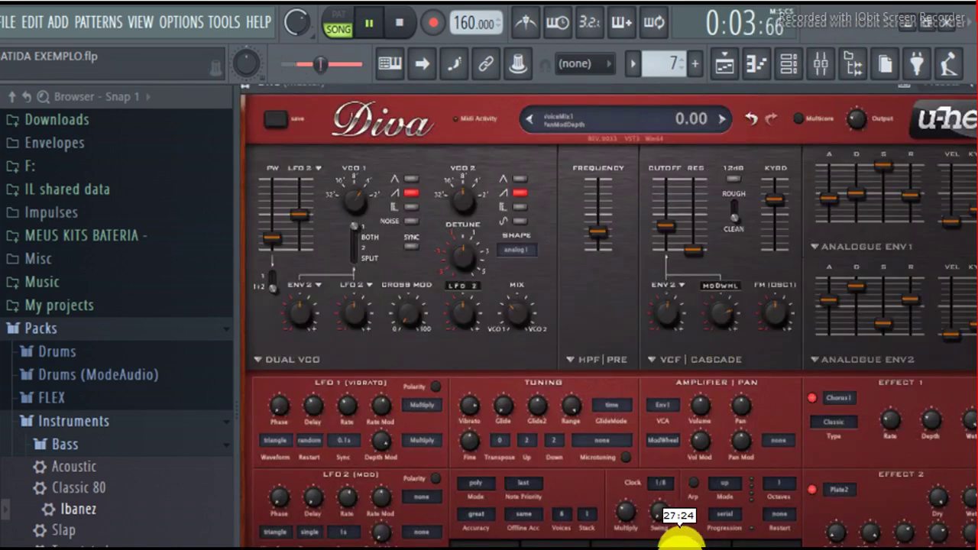
left_click(678, 547)
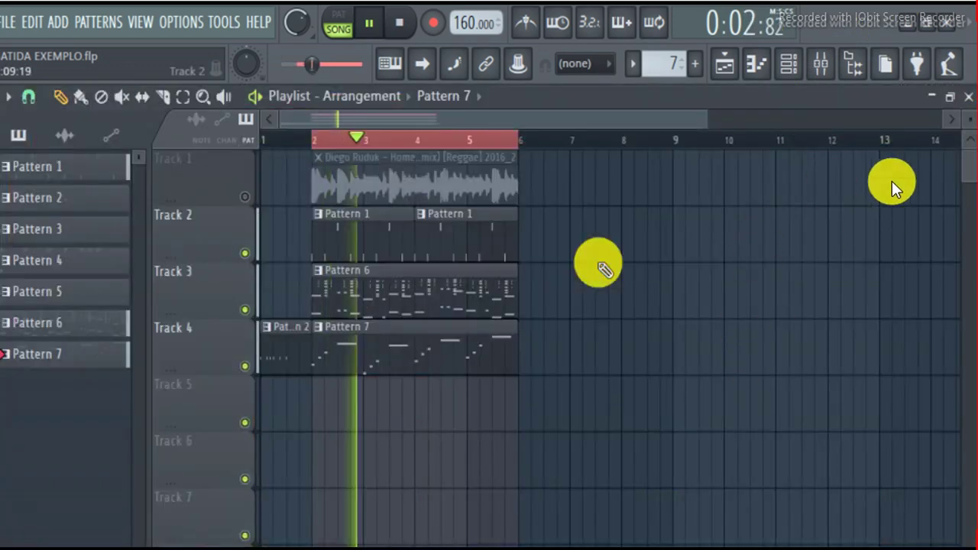
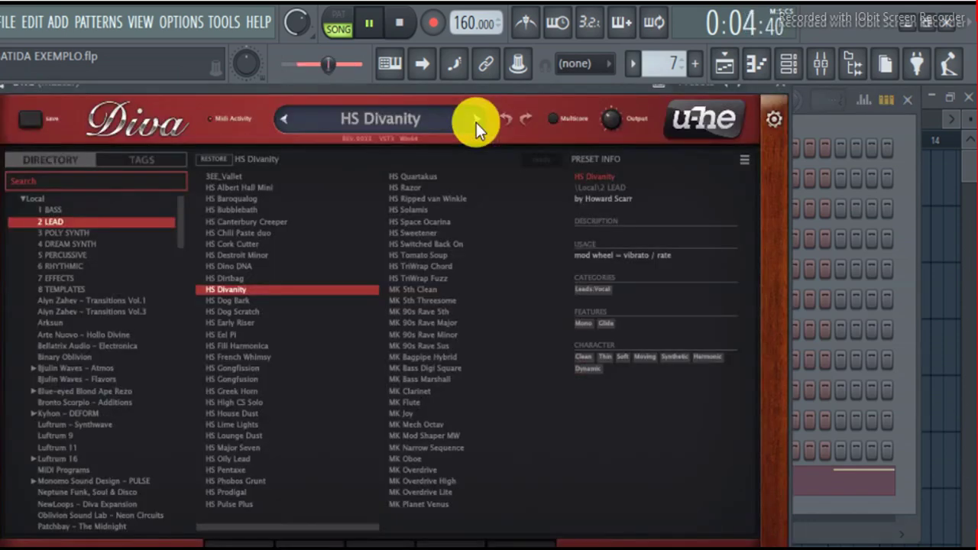
- Step Diva three presets forward from HS Divanity in the 2 LEAD folder while the arrangement plays
left_click(476, 121)
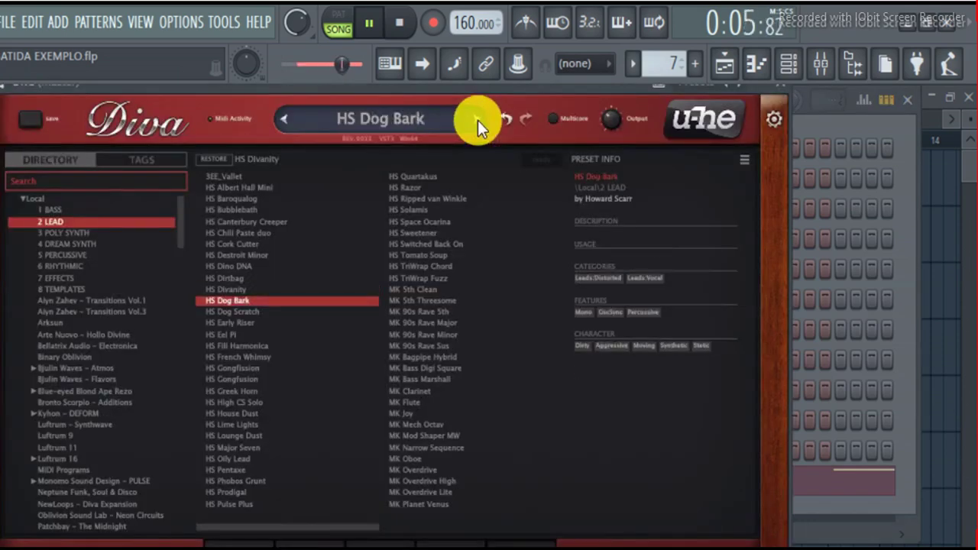
left_click(478, 120)
left_click(478, 120)
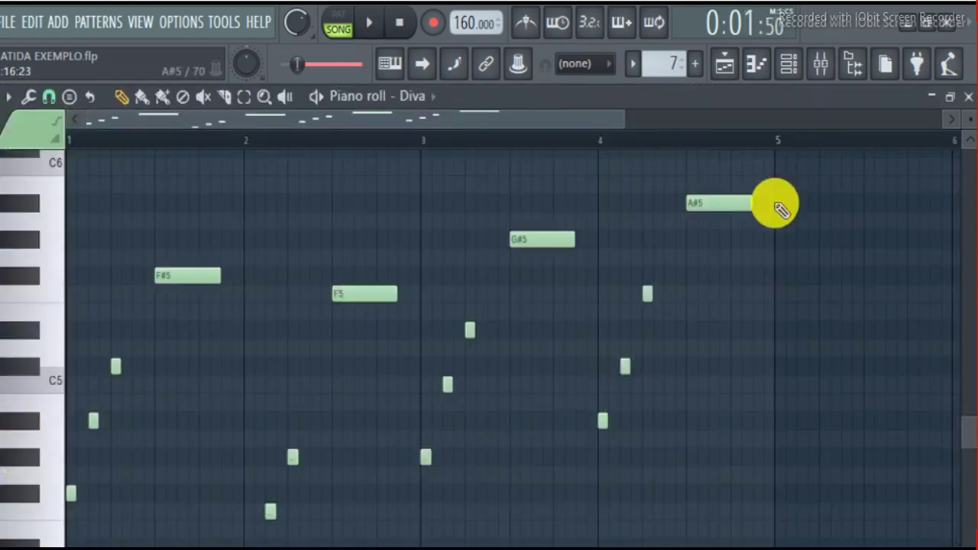
- Transpose all the Diva melody notes up one octave, play the arrangement, and reselect all the notes
key("ctrl+a")
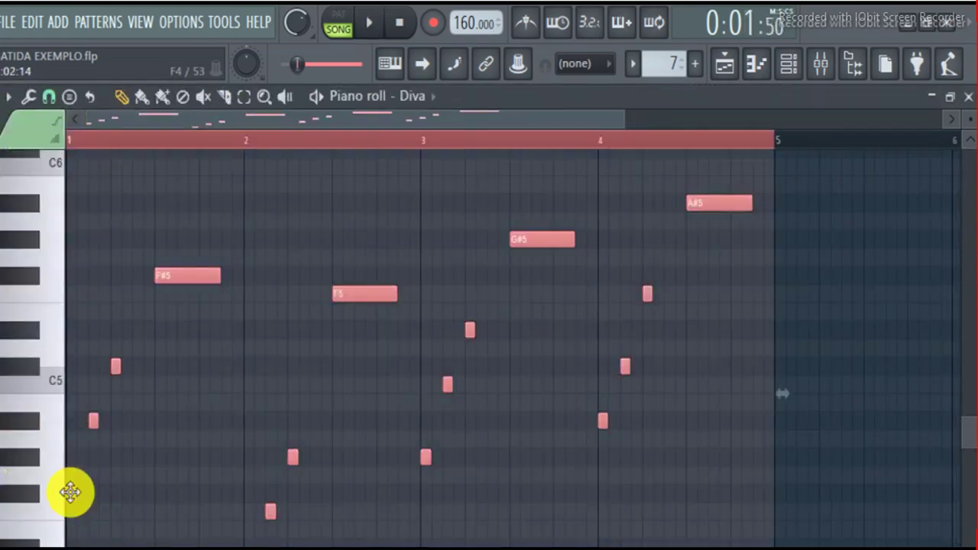
left_click_drag(69, 494, 47, 267)
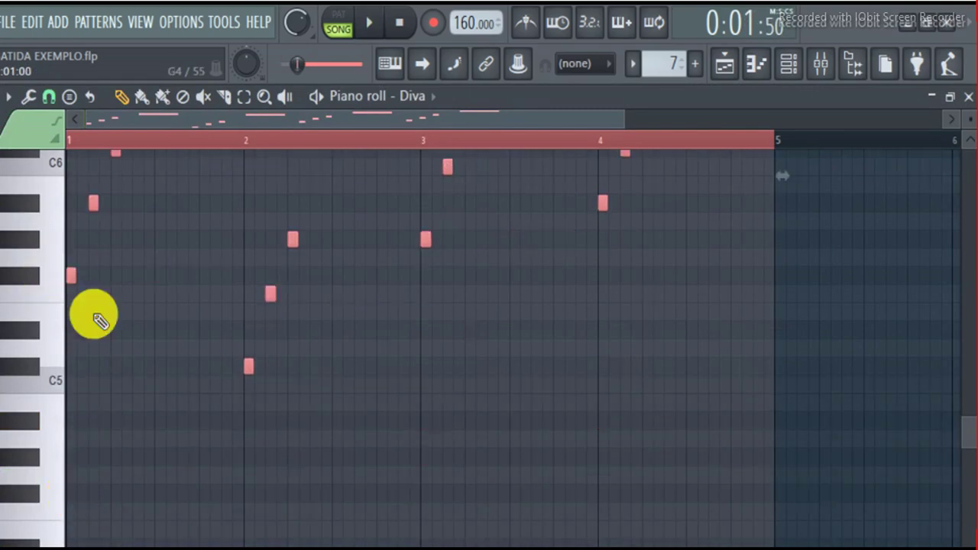
key("space")
scroll(153, 395, "up", 3)
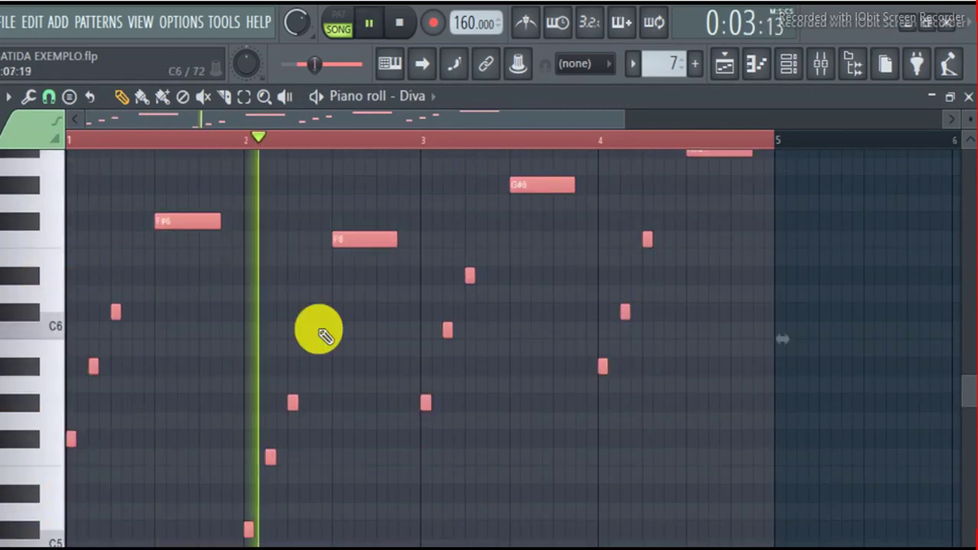
key("ctrl+d")
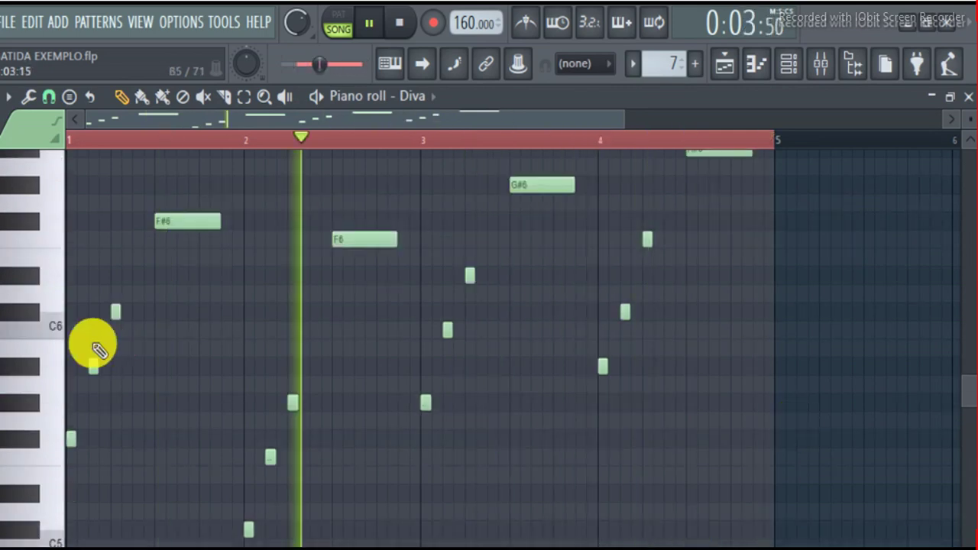
key("ctrl+a")
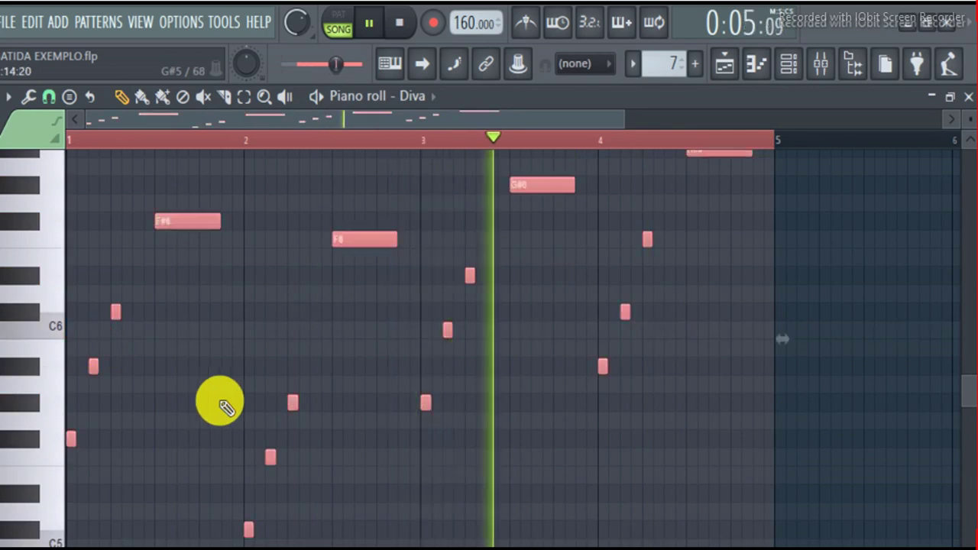
- Transpose all the Diva melody notes up another octave and play the arrangement
key("space")
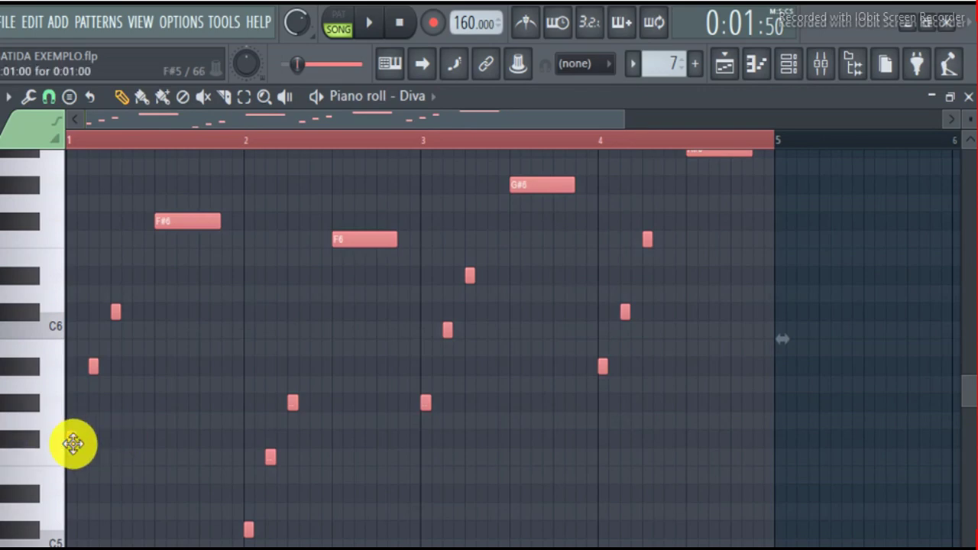
left_click_drag(73, 443, 32, 222)
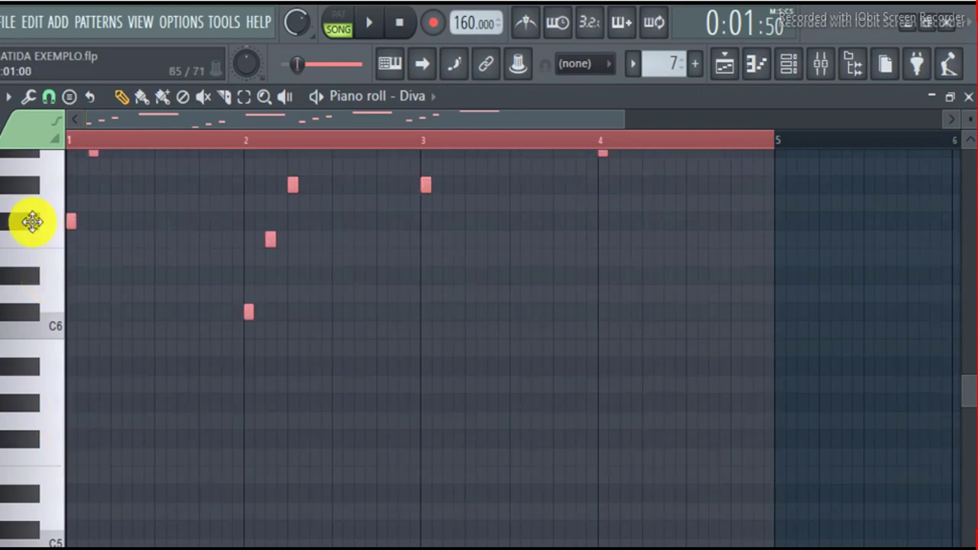
key("space")
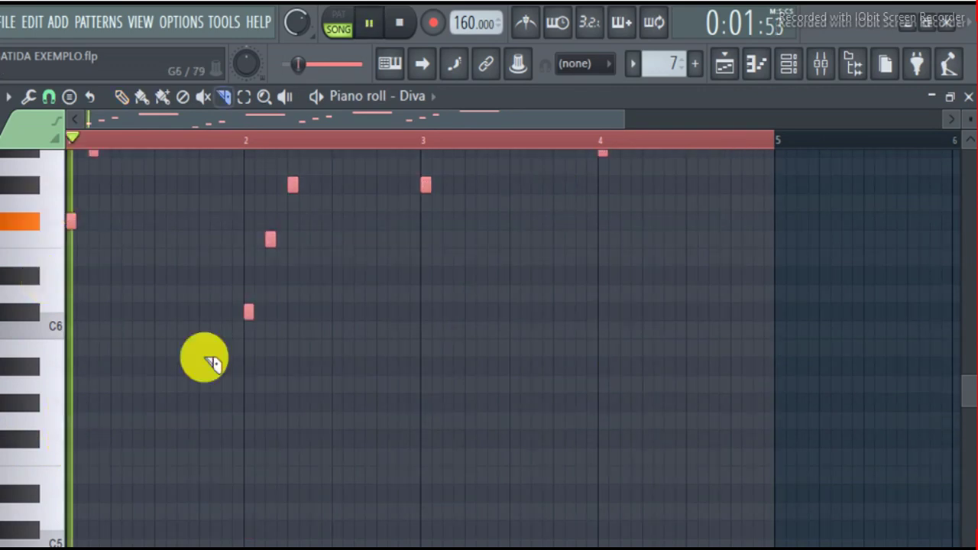
scroll(509, 375, "up", 5)
key("space")
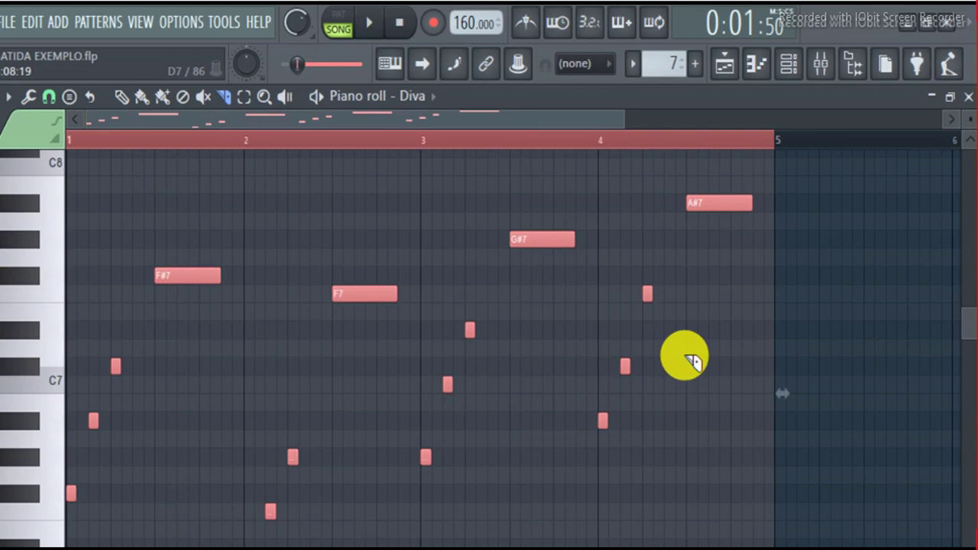
key("space")
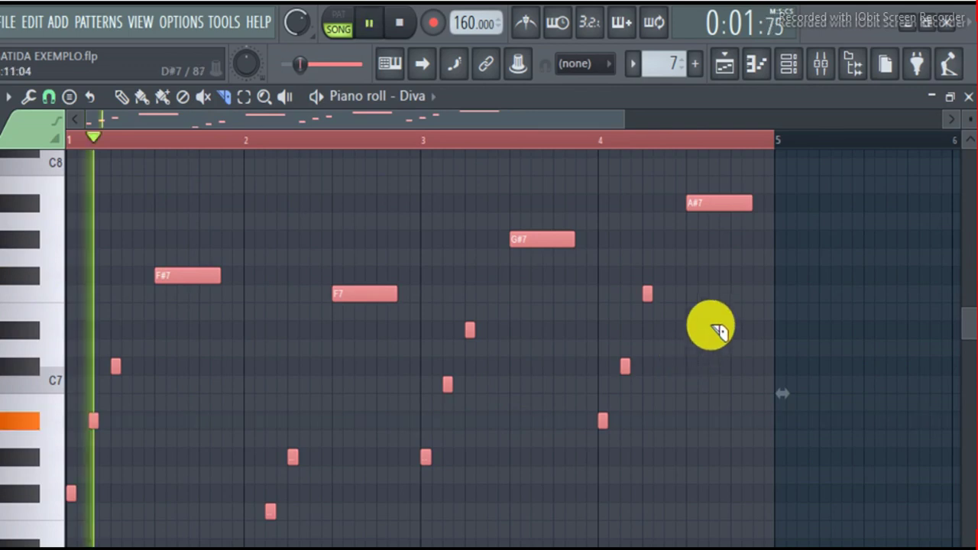
scroll(720, 328, "down", 1)
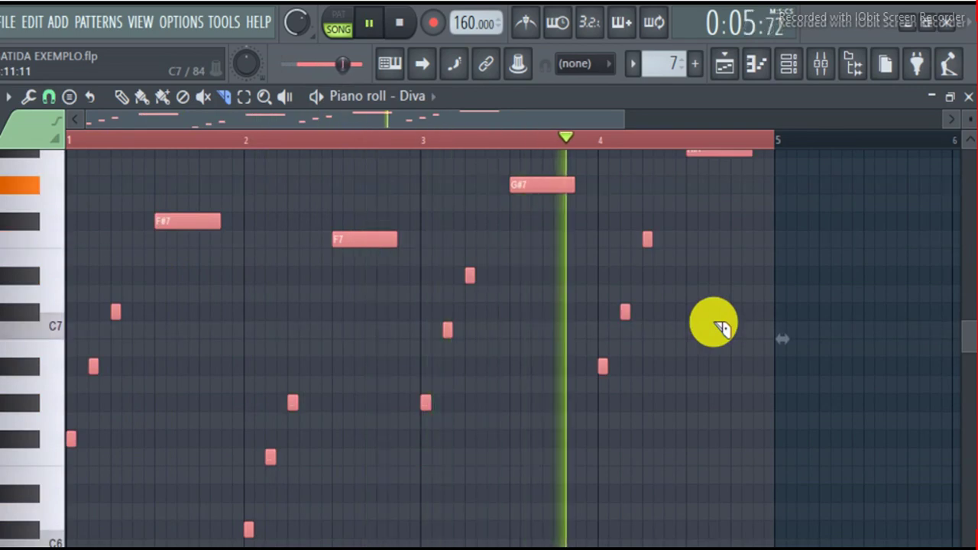
key("space")
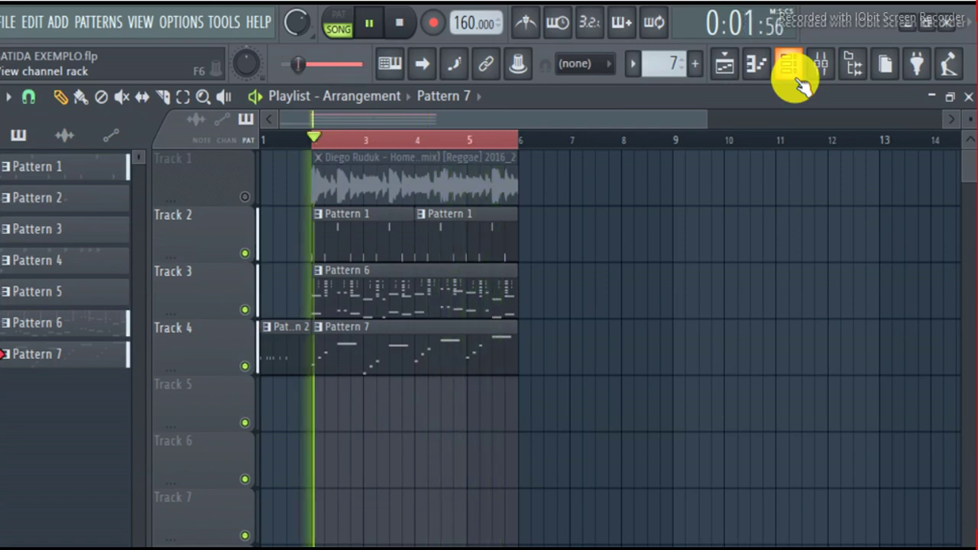
- Open Pattern 6 and add a RealLPC guitar channel to it, closing the instrument's window
key("space")
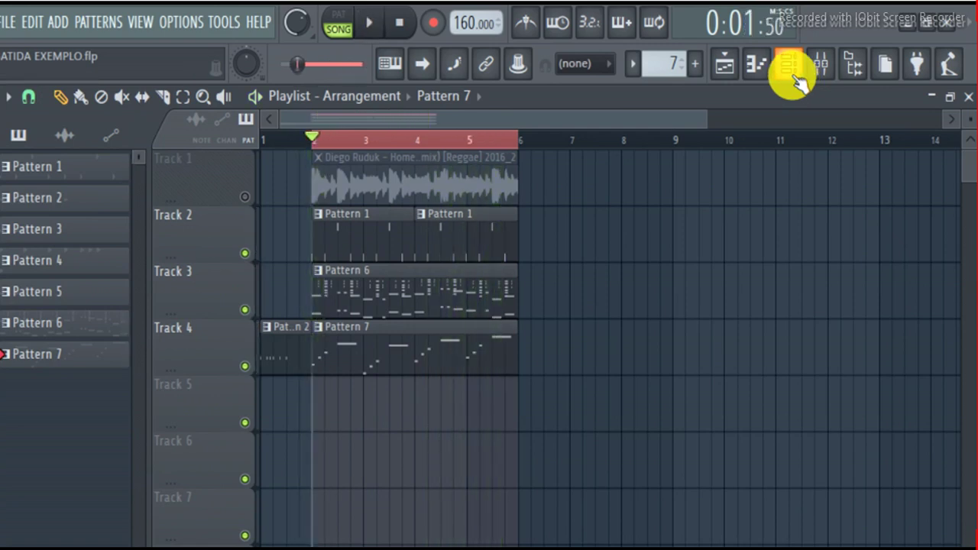
double_click(349, 308)
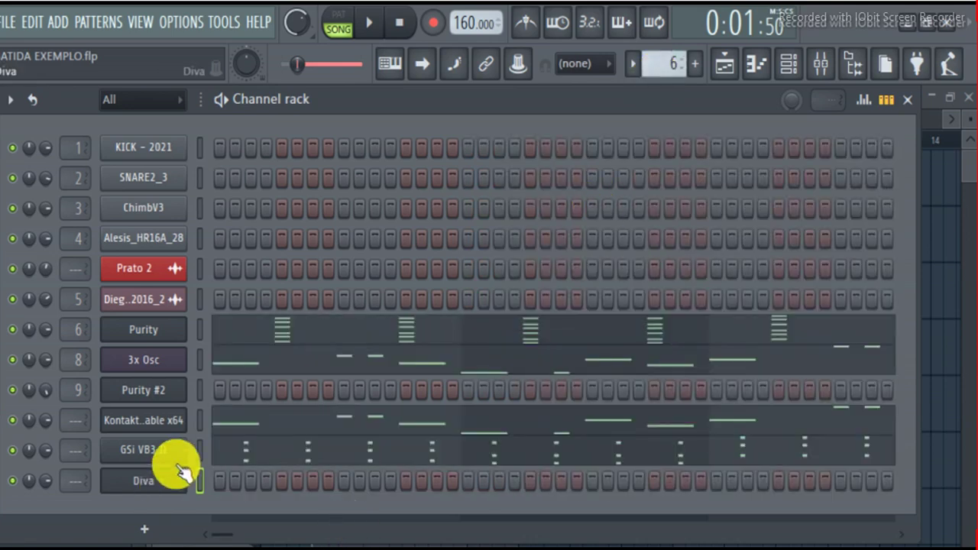
left_click(153, 528)
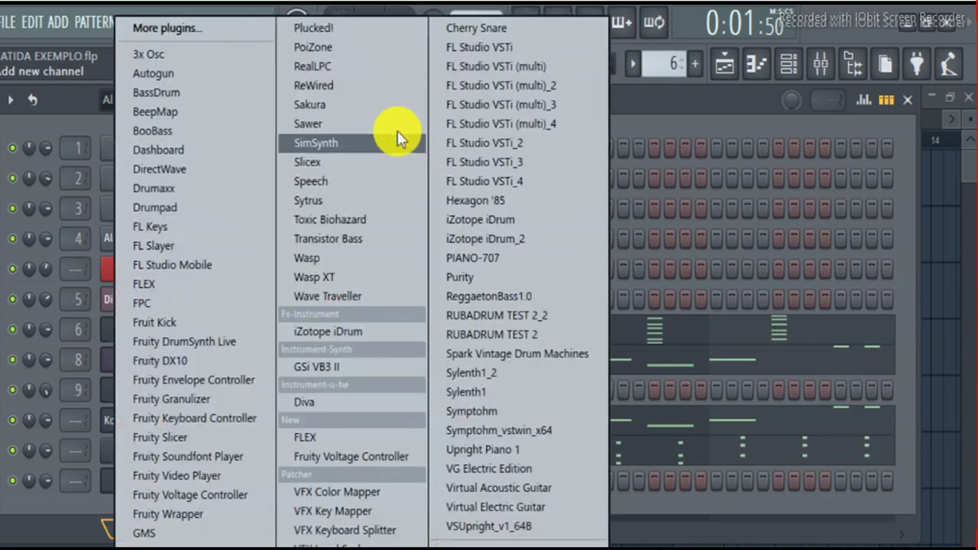
left_click(401, 68)
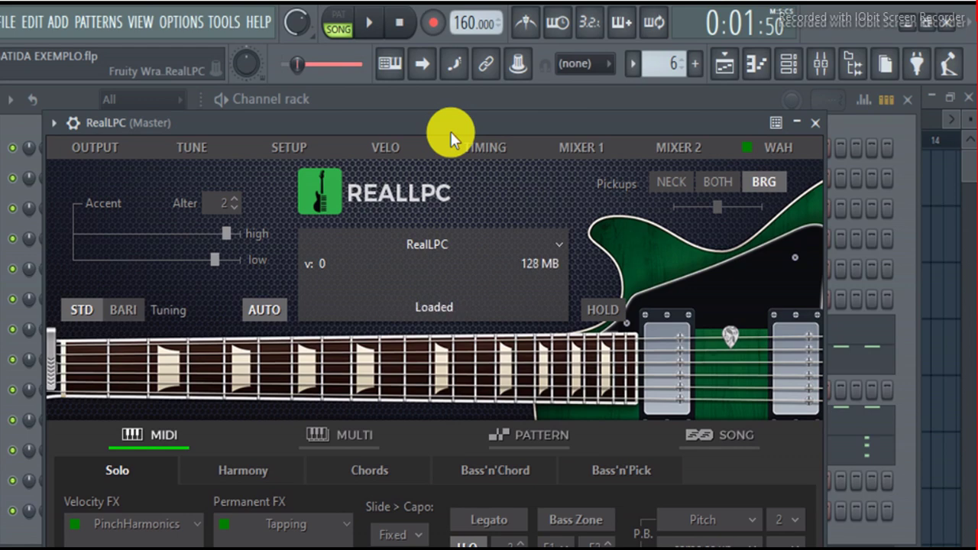
left_click(815, 122)
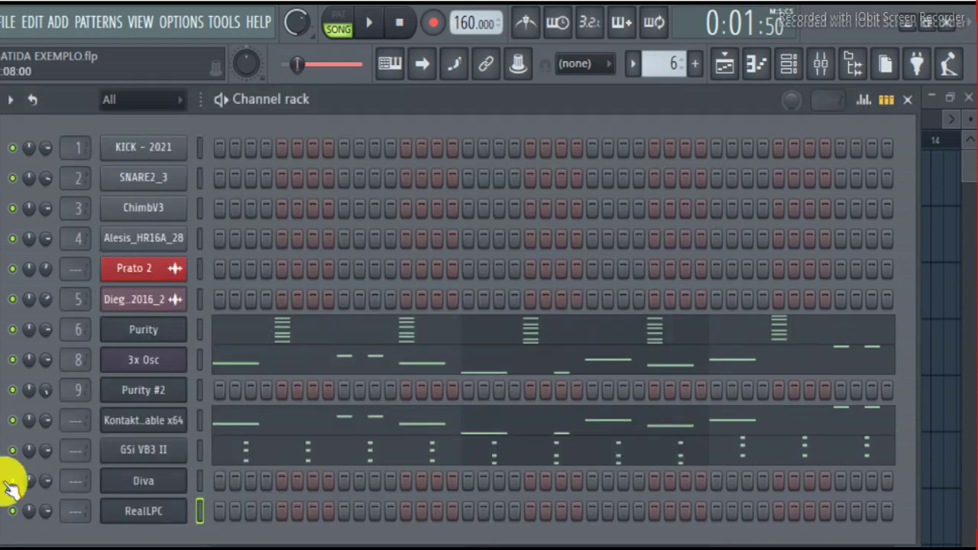
- Mute the channels from Purity through GSi VB3 II, copy Purity's chord notes into RealLPC, and play the arrangement
left_click_drag(18, 432, 25, 336)
right_click(163, 339)
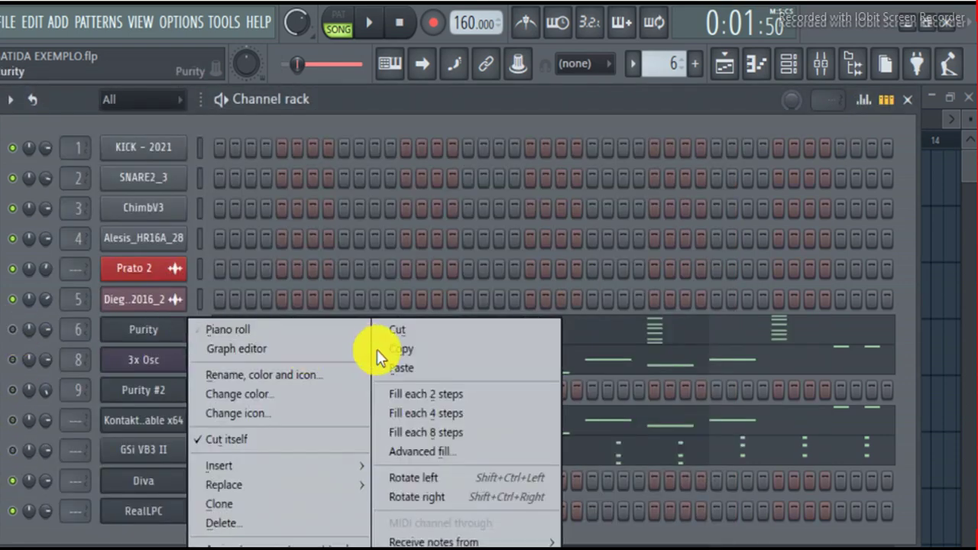
left_click(408, 350)
right_click(149, 518)
left_click(492, 487)
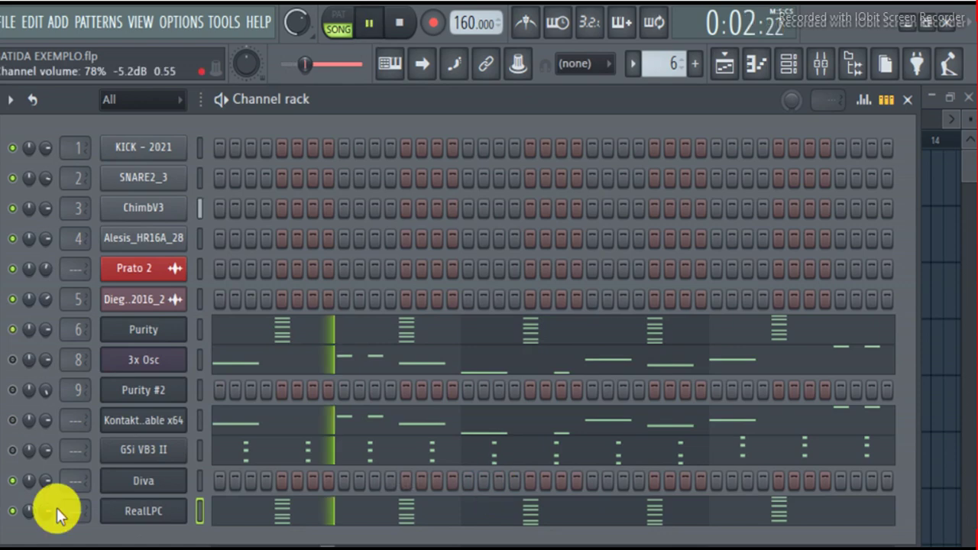
key("space")
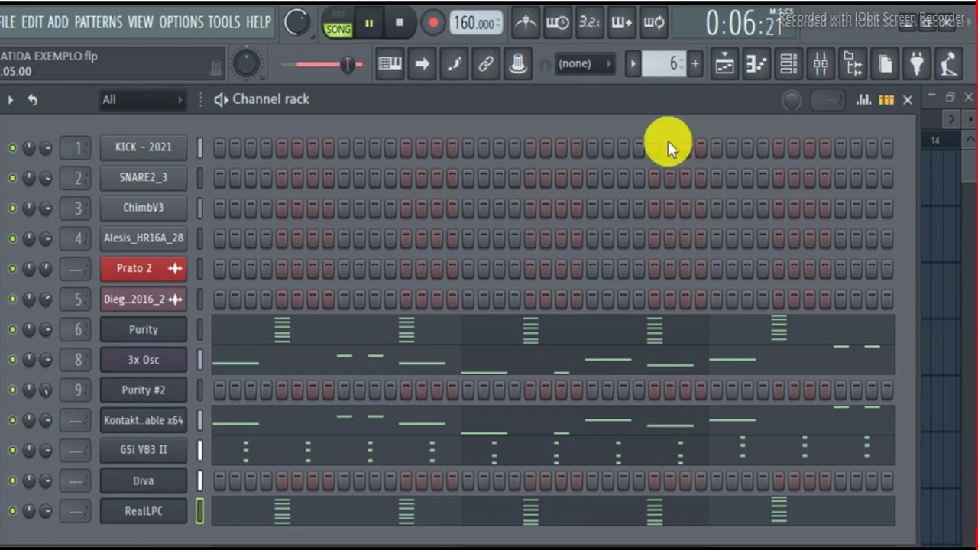
- Move the Pattern 7 clip from Track 4 to Track 5 at bar 2, stop playback, and mute Track 5
left_click(722, 65)
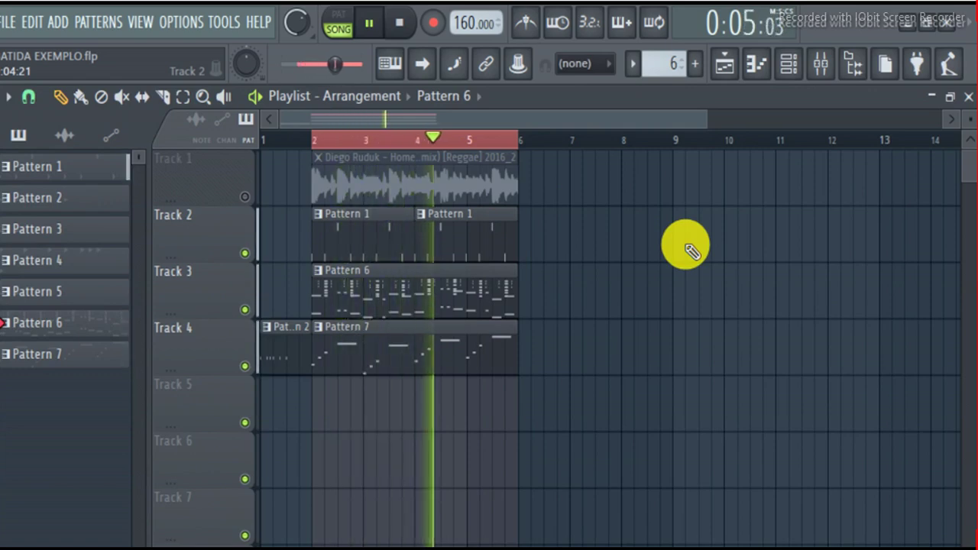
left_click(341, 333)
left_click(367, 417)
left_click_drag(318, 418, 315, 417)
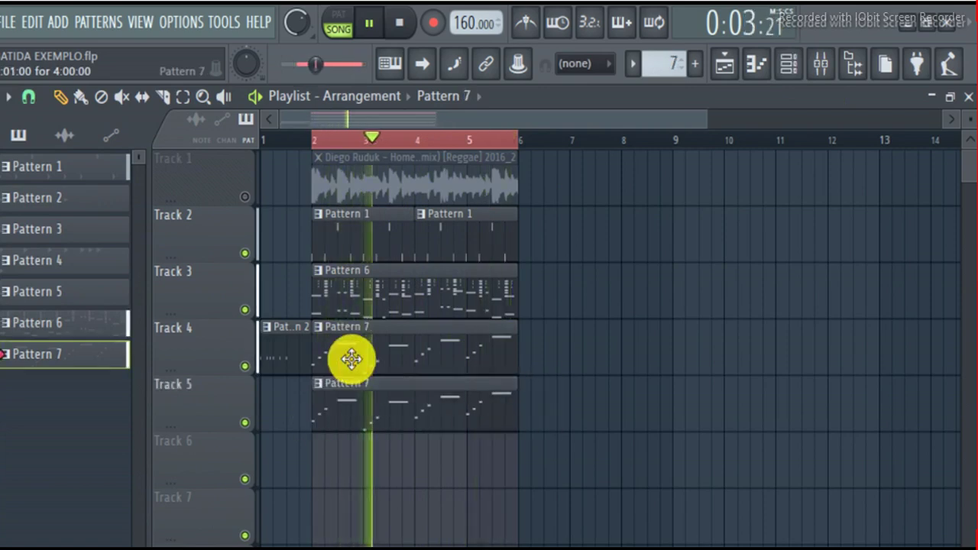
right_click(351, 359)
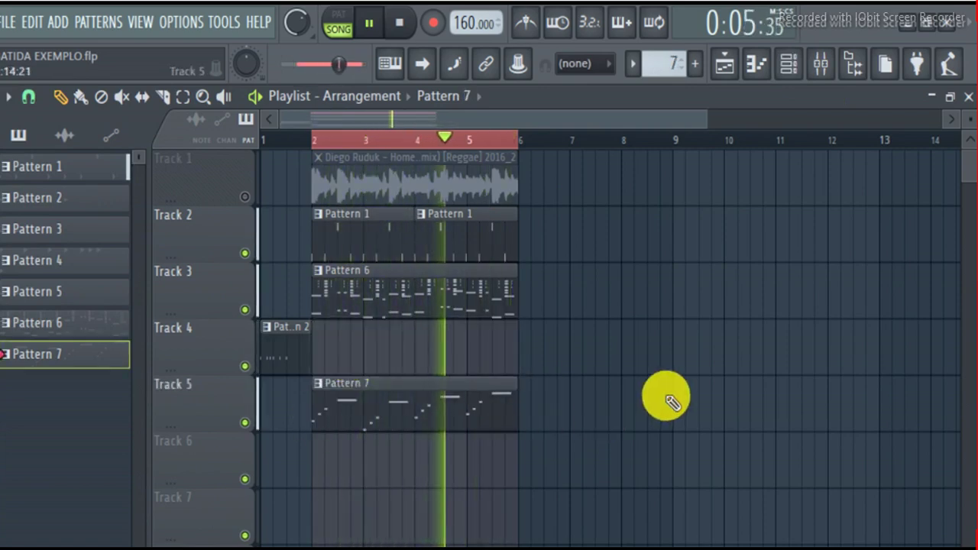
key("space")
left_click(245, 422)
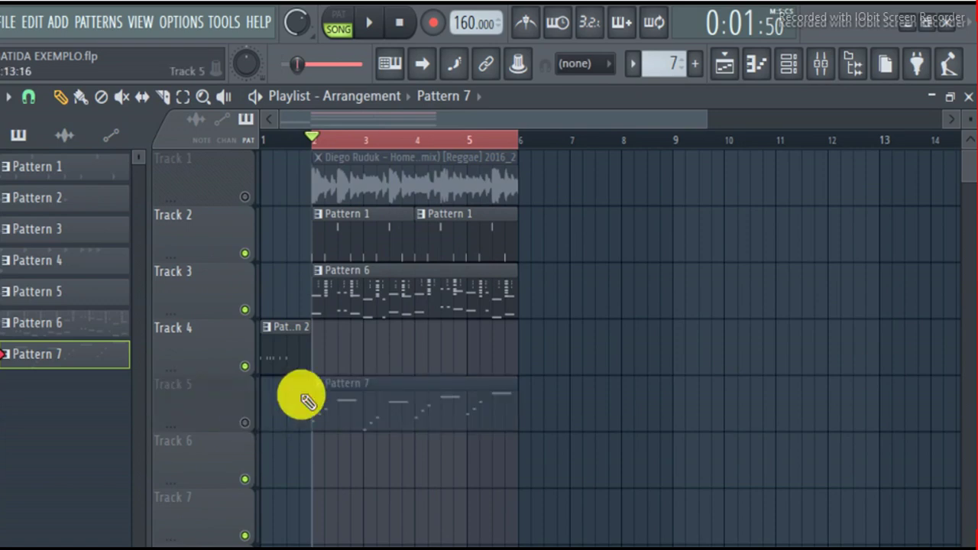
- Play the arrangement without the melody, check the mixer levels, and open the slot 3 options of Insert 6
left_click(838, 67)
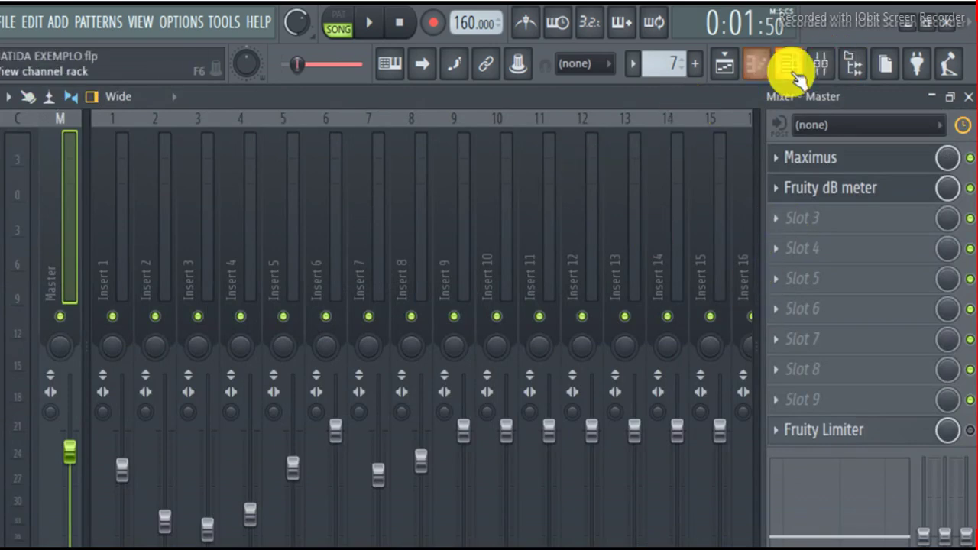
left_click(794, 65)
left_click(732, 68)
key("space")
key("space")
key("space")
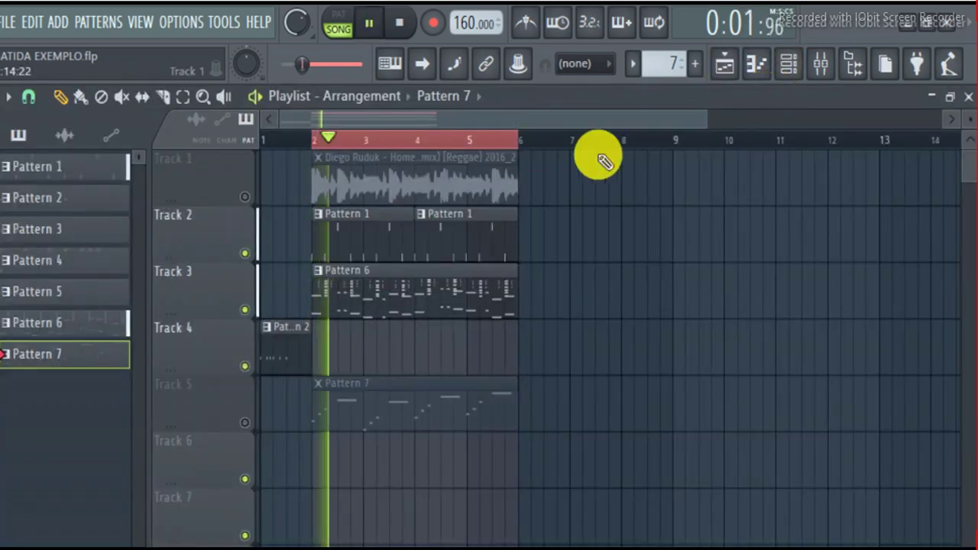
left_click(823, 66)
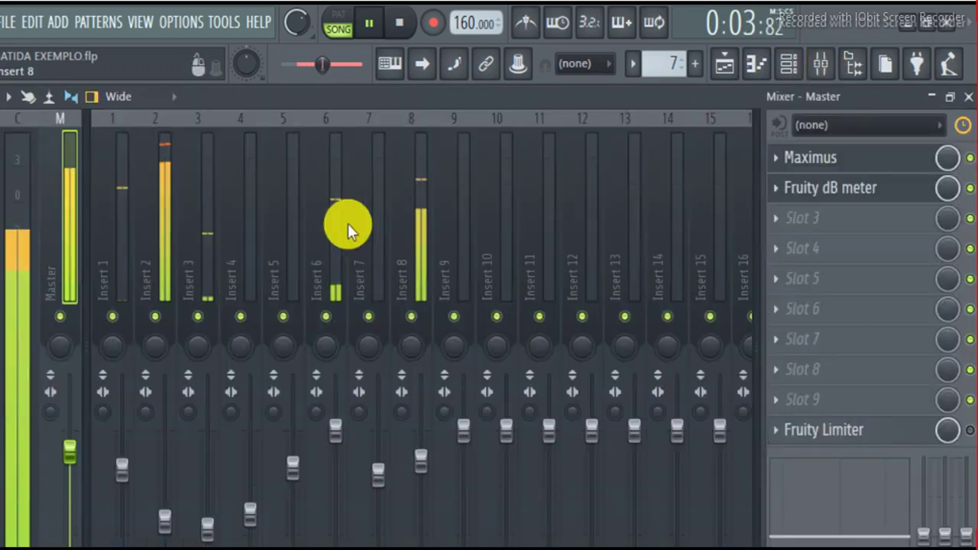
left_click(349, 227)
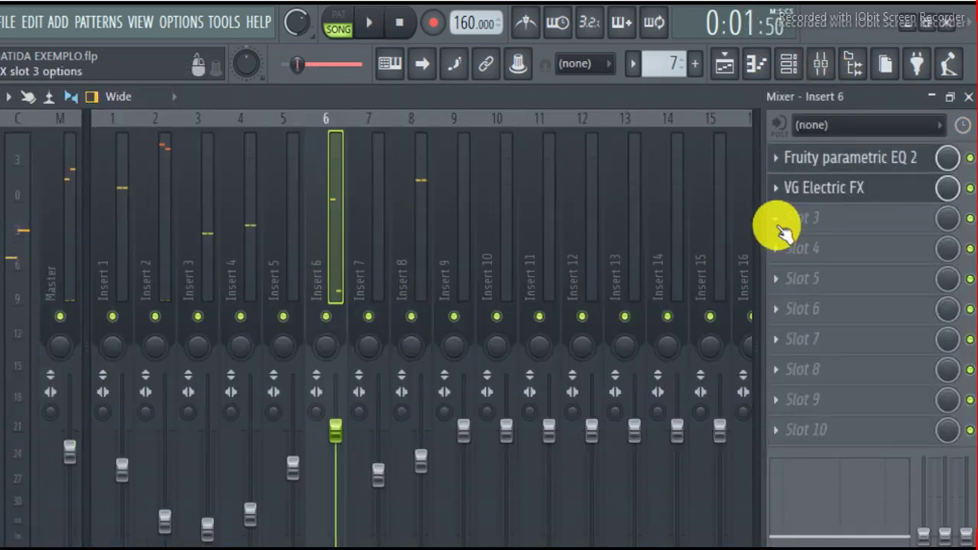
left_click(779, 224)
- Switch to the web browser and search YouTube for "acapella C minor"
left_click(859, 547)
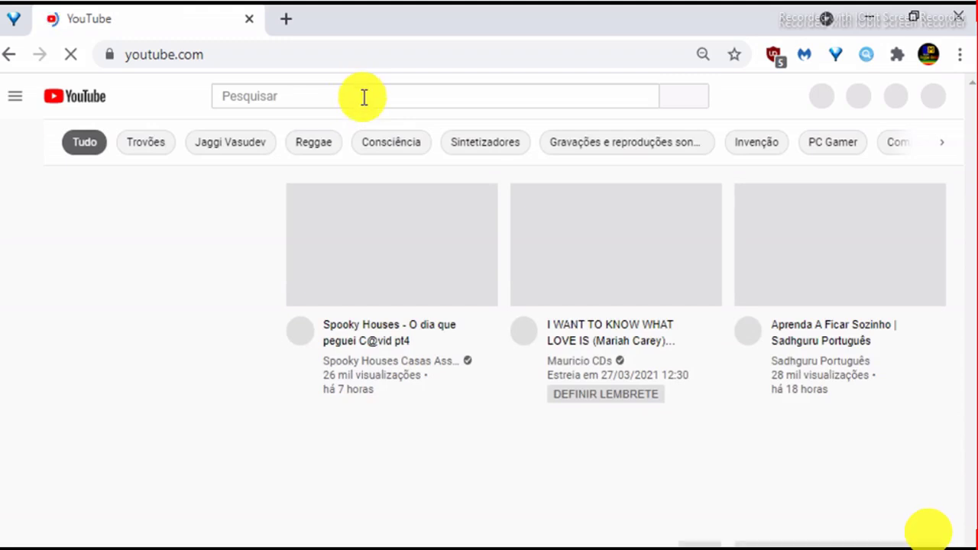
left_click(365, 96)
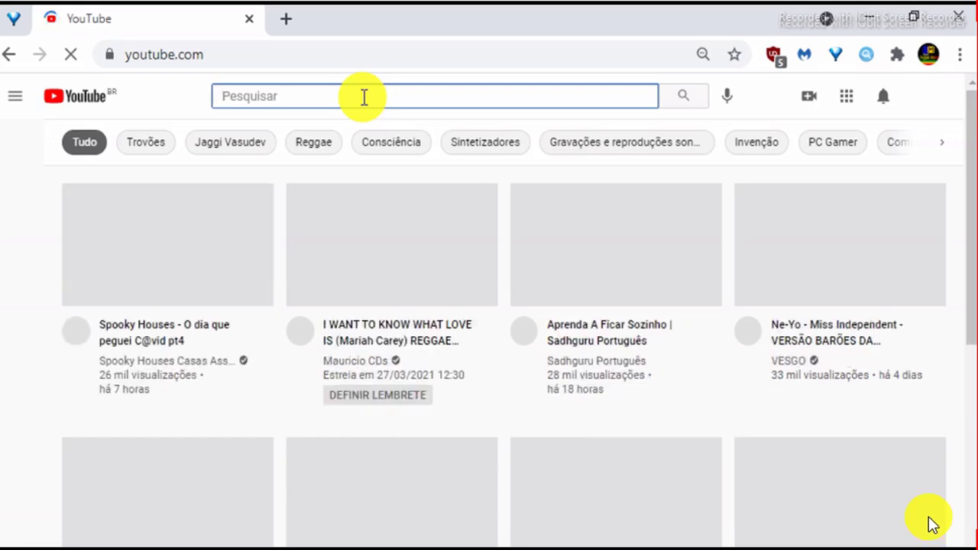
type("a")
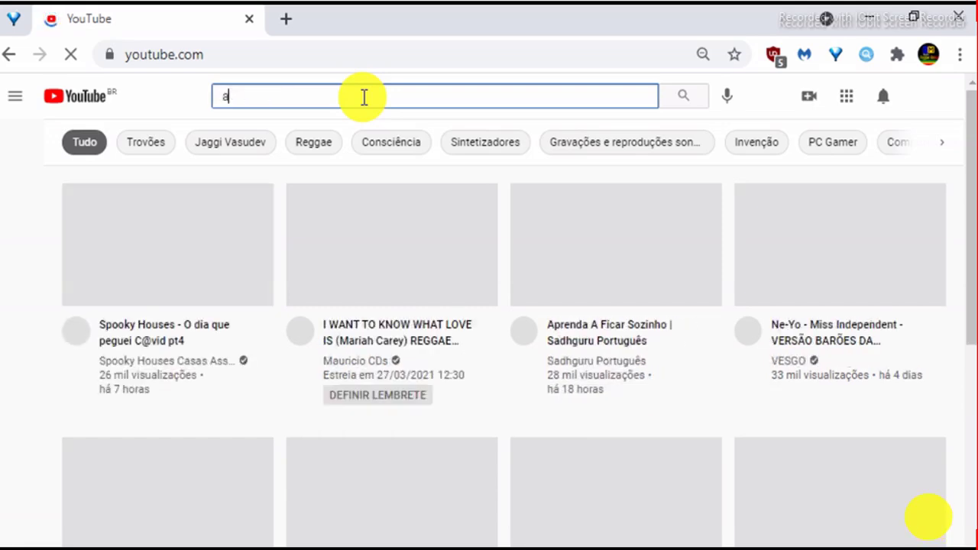
type("ca")
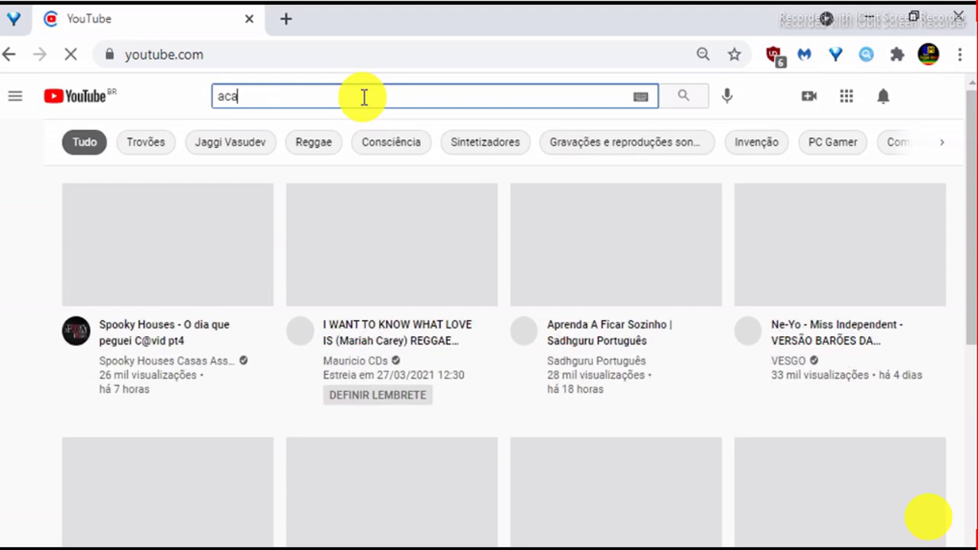
type("pella")
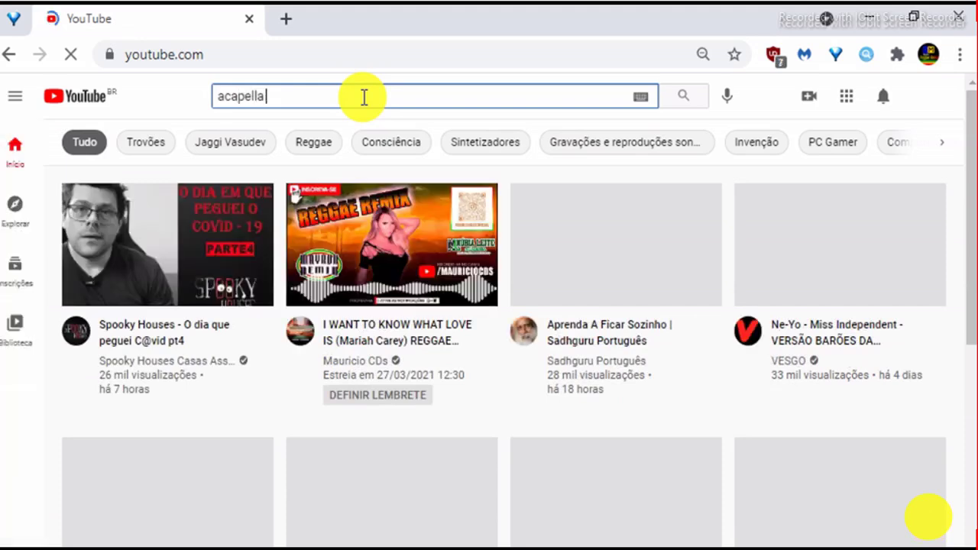
type(" C min")
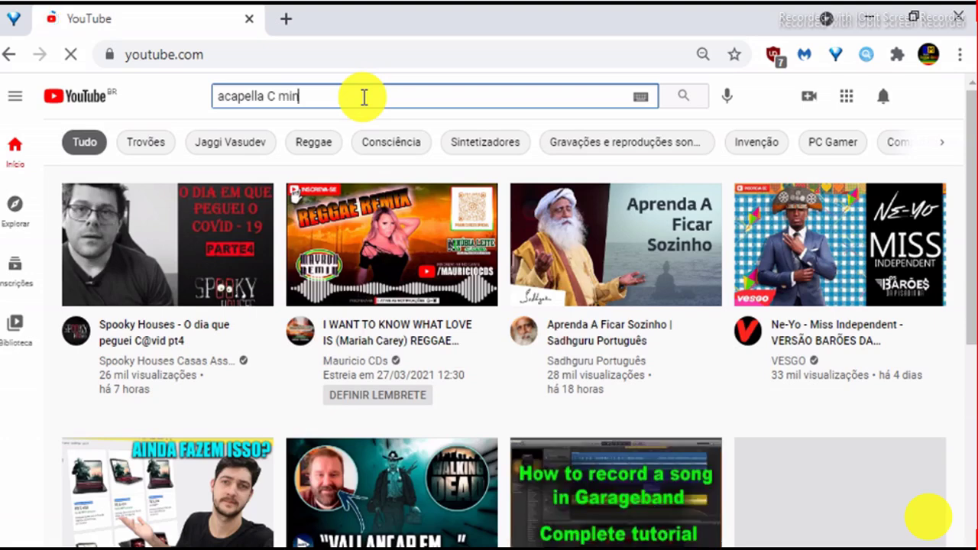
type("or")
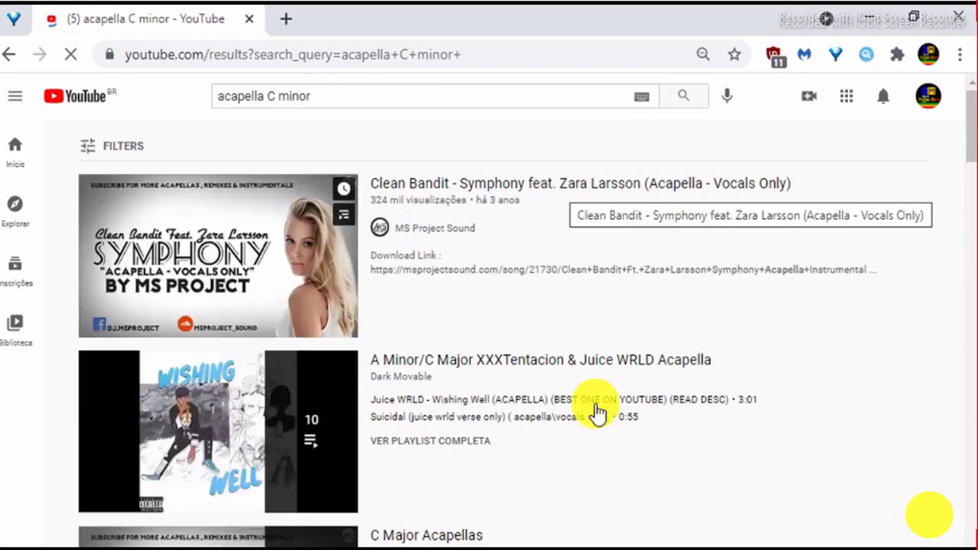
- Browse the C minor acapella results and open Clean Bandit - Symphony feat. Zara Larsson (Acapella - Vocals Only)
scroll(614, 379, "down", 2)
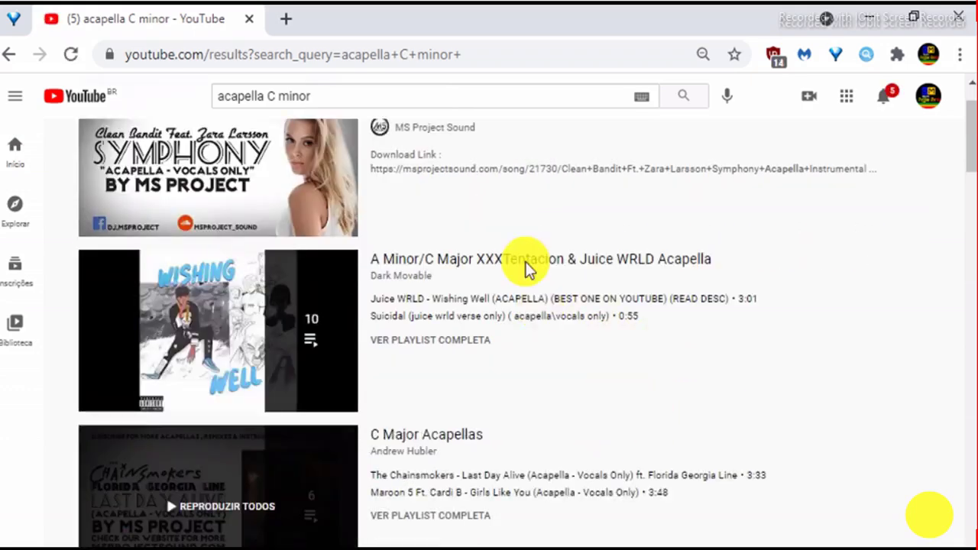
scroll(545, 240, "up", 2)
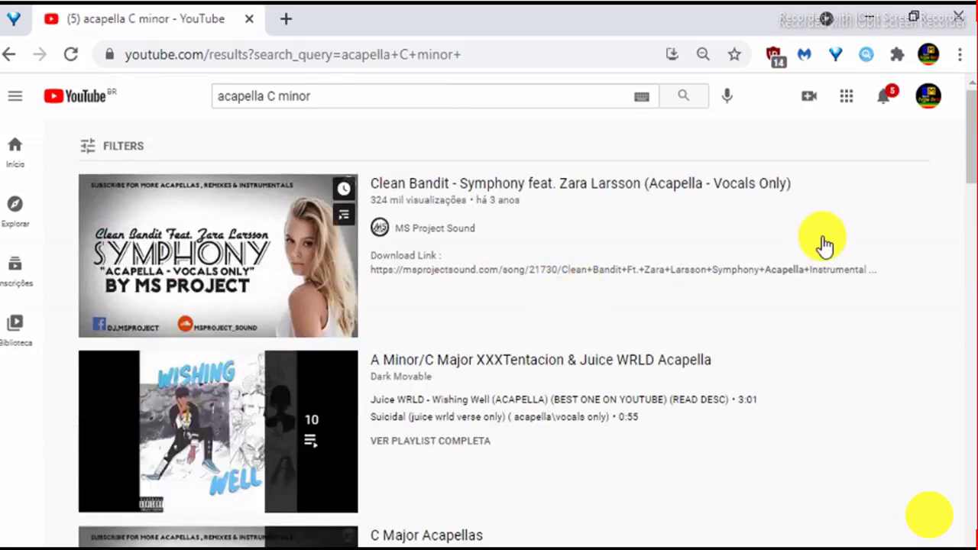
scroll(813, 285, "down", 3)
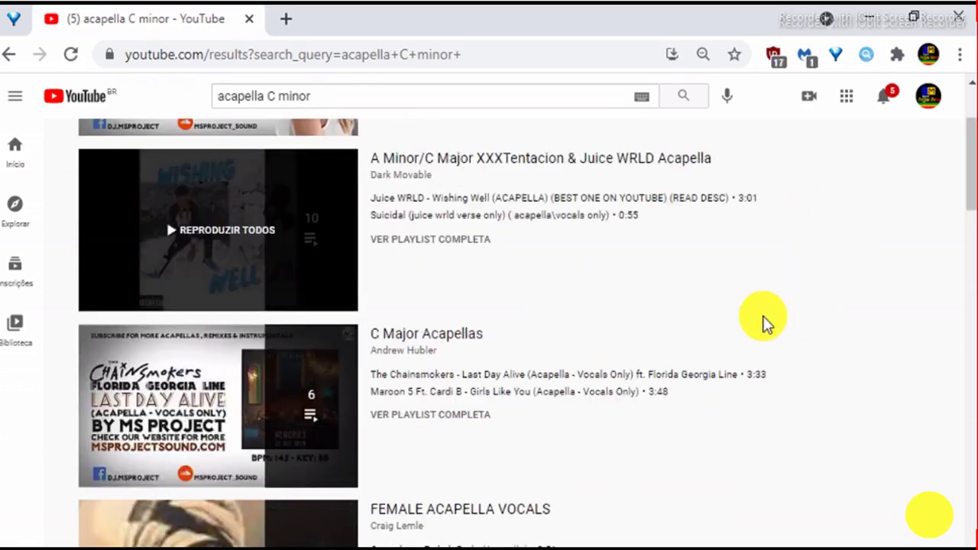
scroll(765, 326, "down", 9)
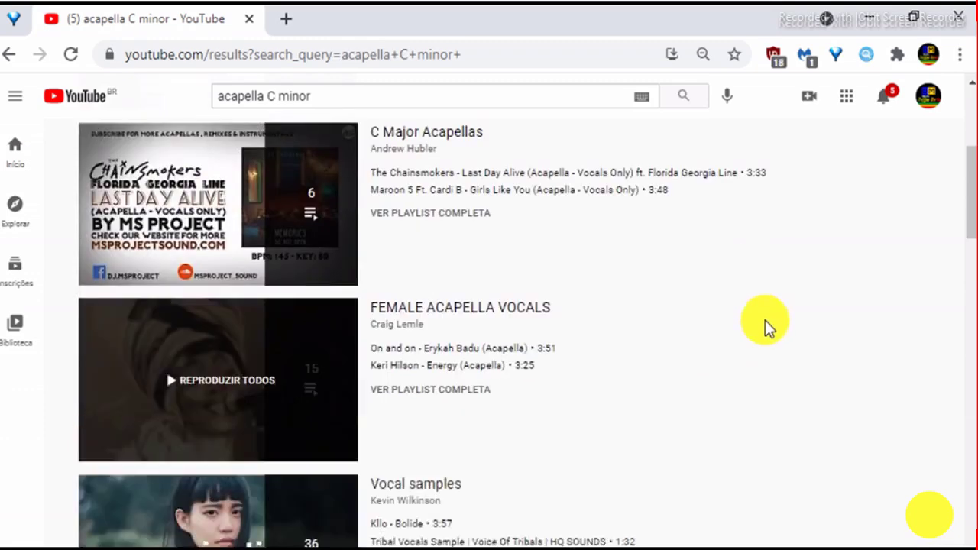
scroll(760, 333, "up", 4)
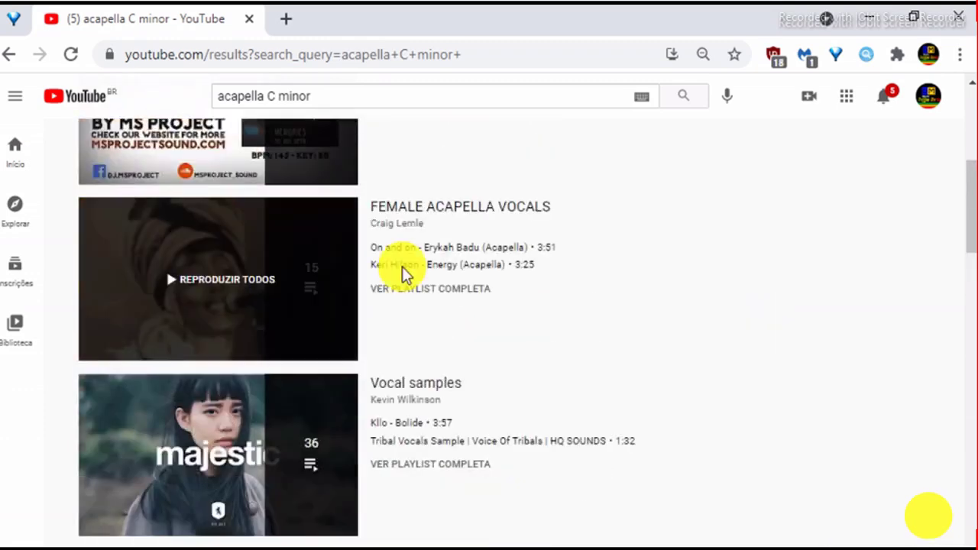
scroll(402, 271, "up", 7)
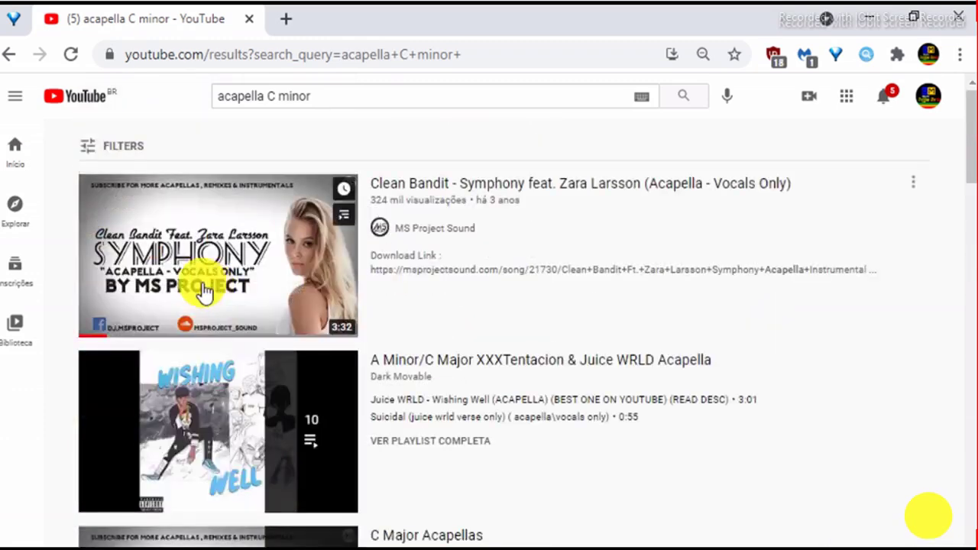
left_click(284, 219)
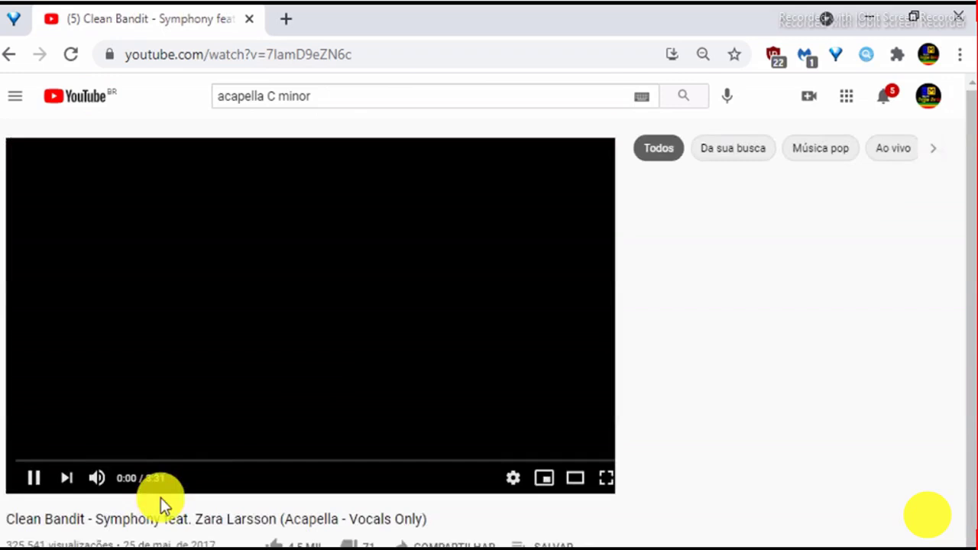
- Lower the video's volume, listen to the acapella for about the first minute, and pause it
mouse_move(110, 473)
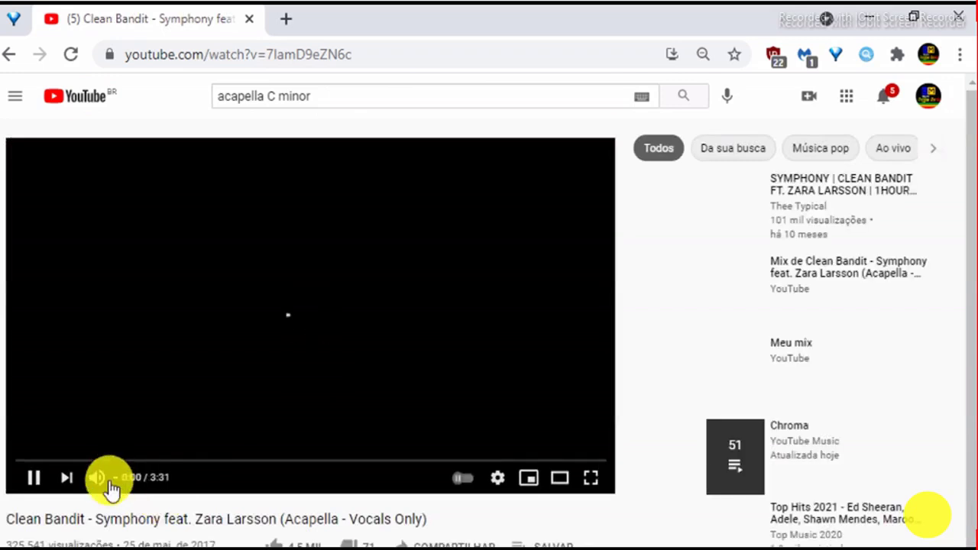
left_click(136, 479)
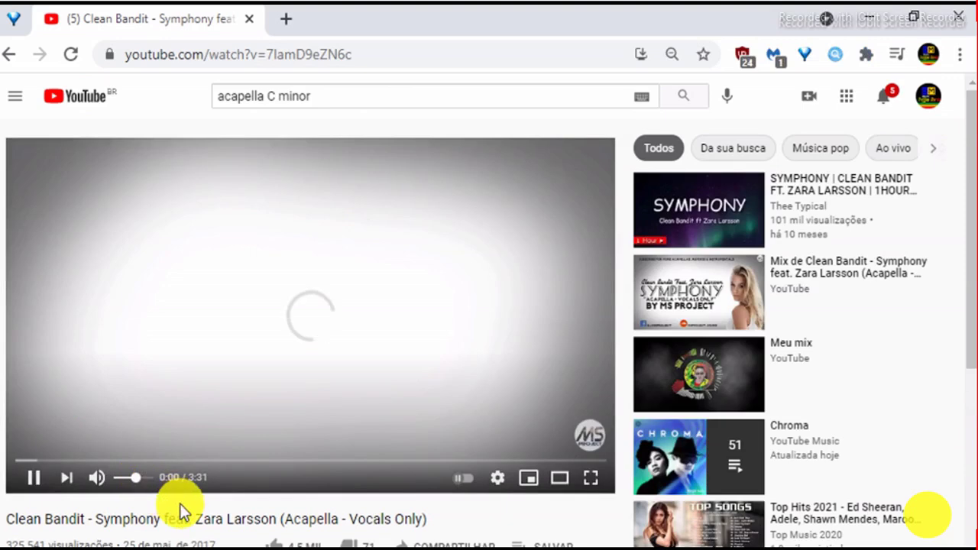
left_click(126, 479)
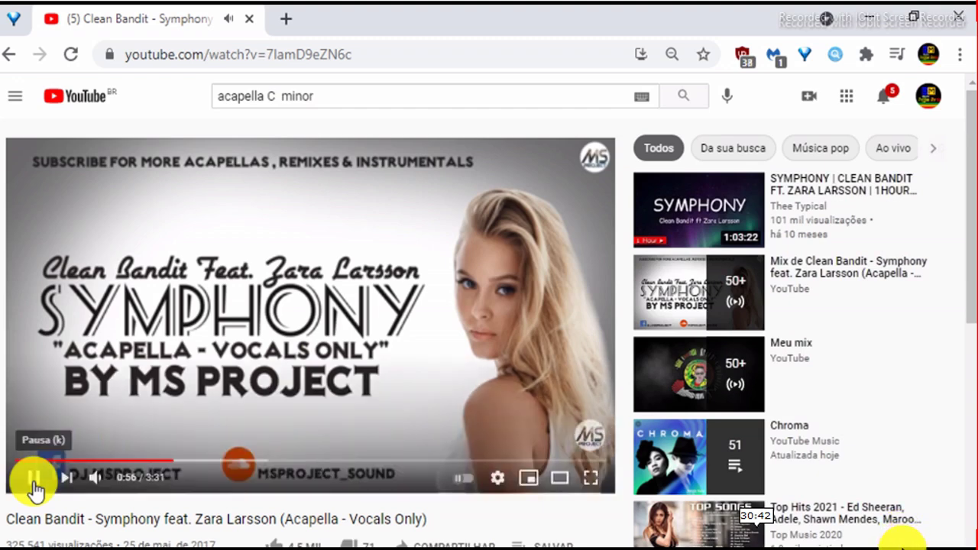
left_click(32, 478)
- Search YouTube for "acapella db major"
left_click(293, 97)
key("BackSpace")
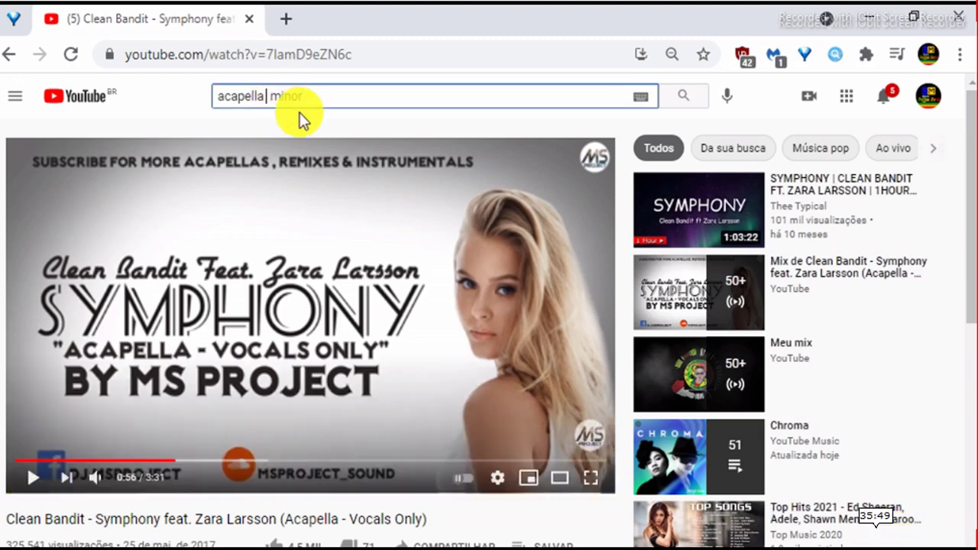
type("db")
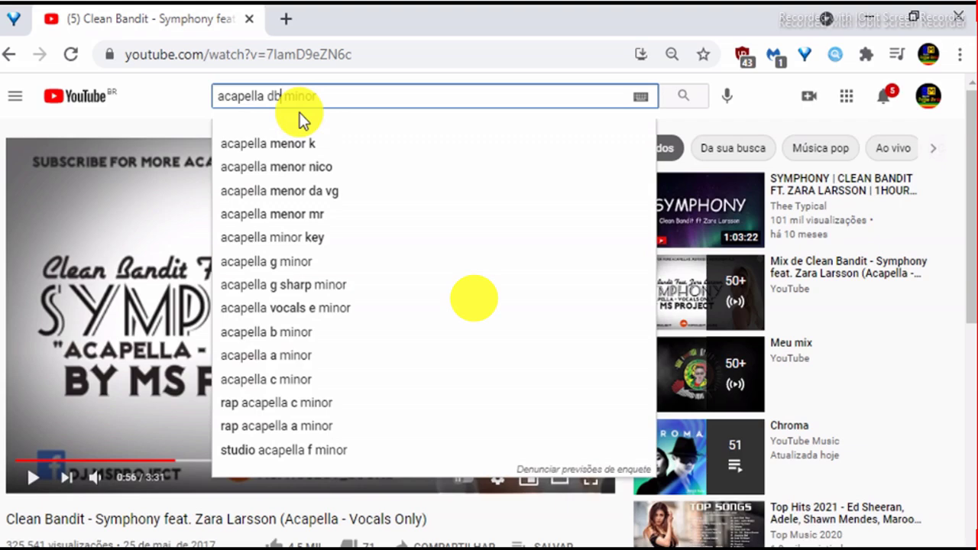
type(" maior")
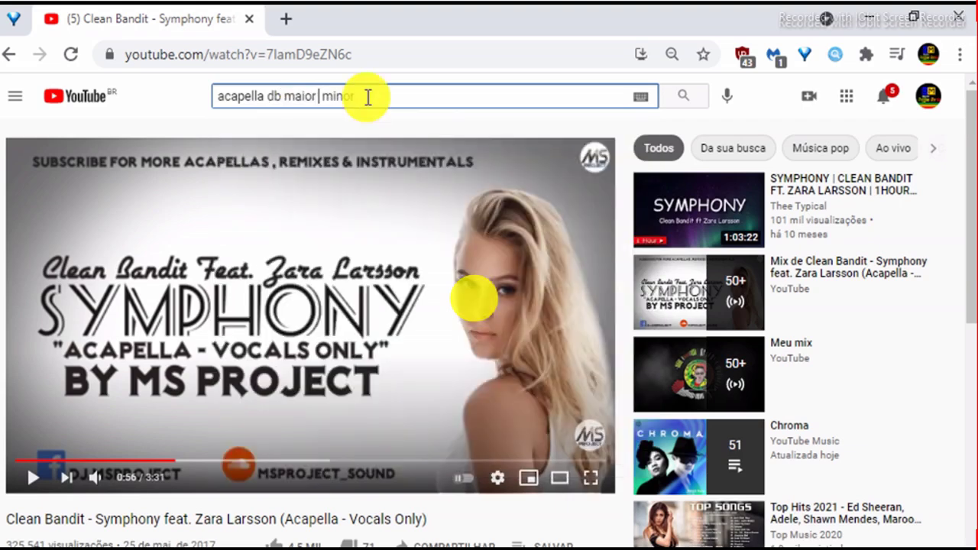
key("Delete")
key("Delete")
key("Delete")
key("Delete")
key("Delete")
key("Delete")
key("Return")
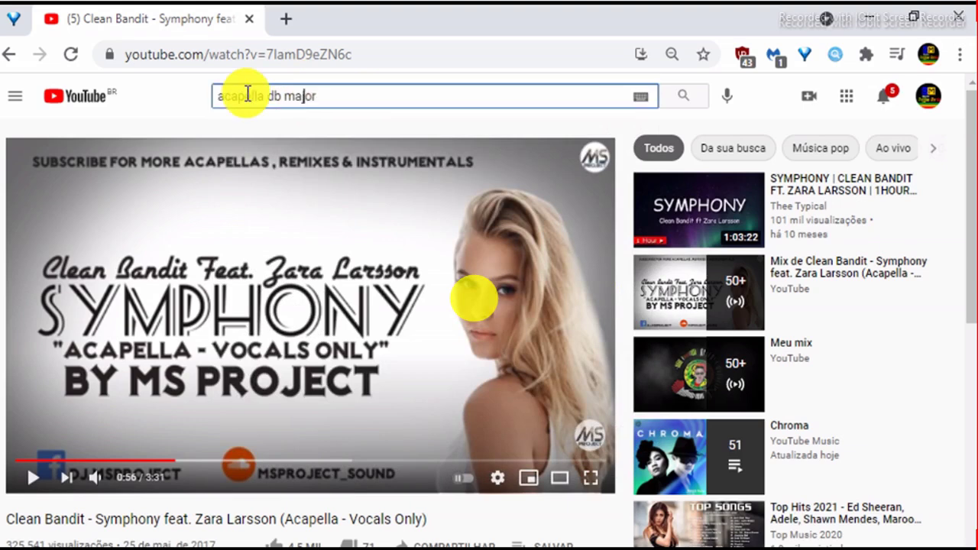
key("Return")
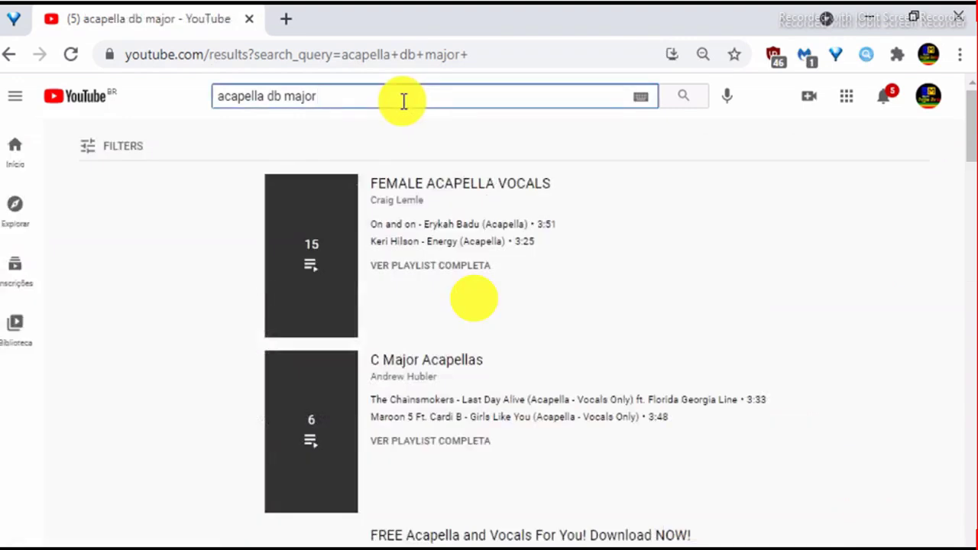
- Look through the search results for an acapella in Db major
left_click(404, 102)
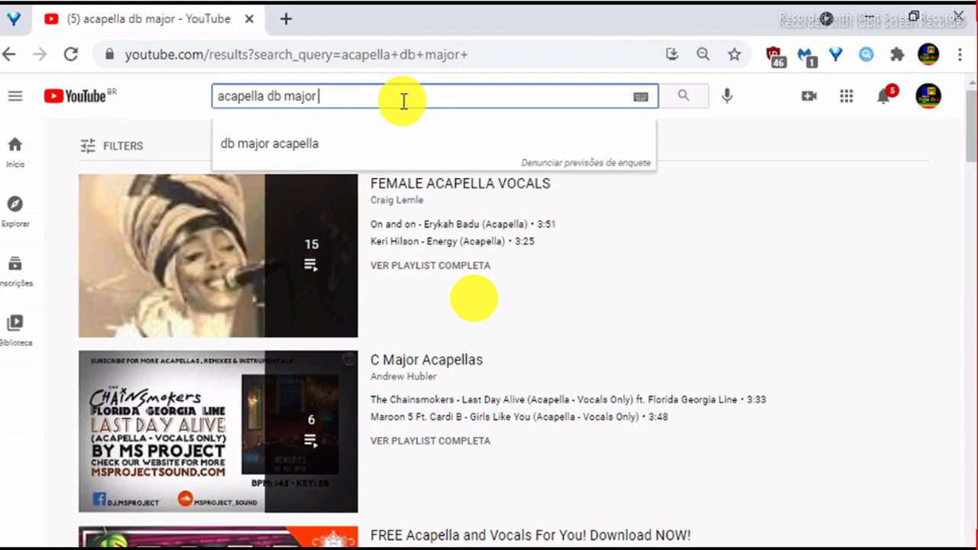
left_click(844, 148)
scroll(562, 320, "down", 2)
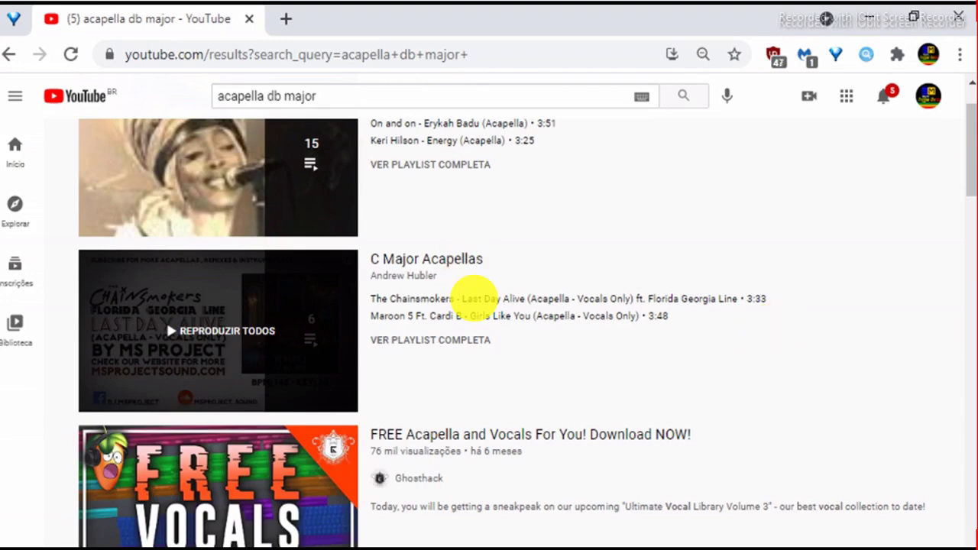
left_click(474, 298)
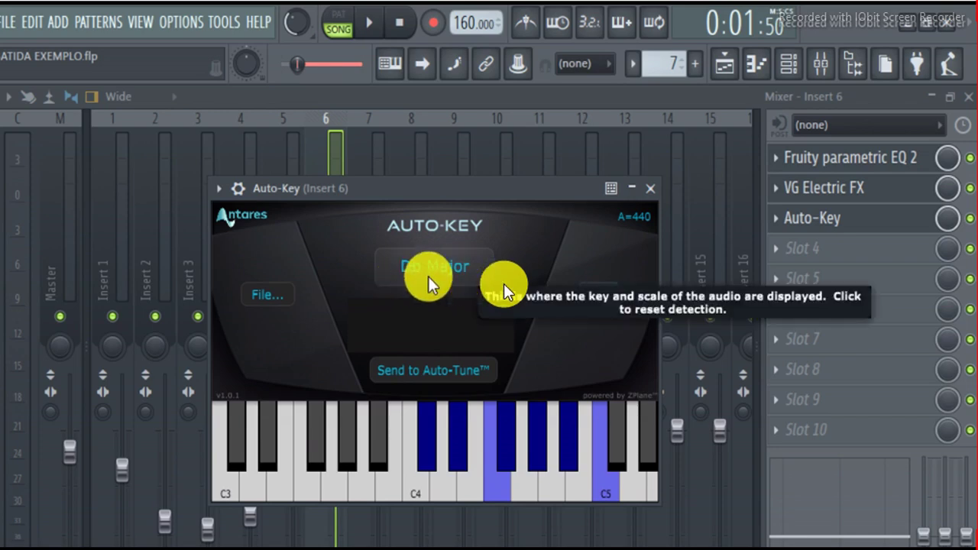
- In the FL Studio playlist, duplicate the Pattern 1 and Pattern 6 clips on Tracks 2 and 3, placing the copies at bar 6
left_click(742, 66)
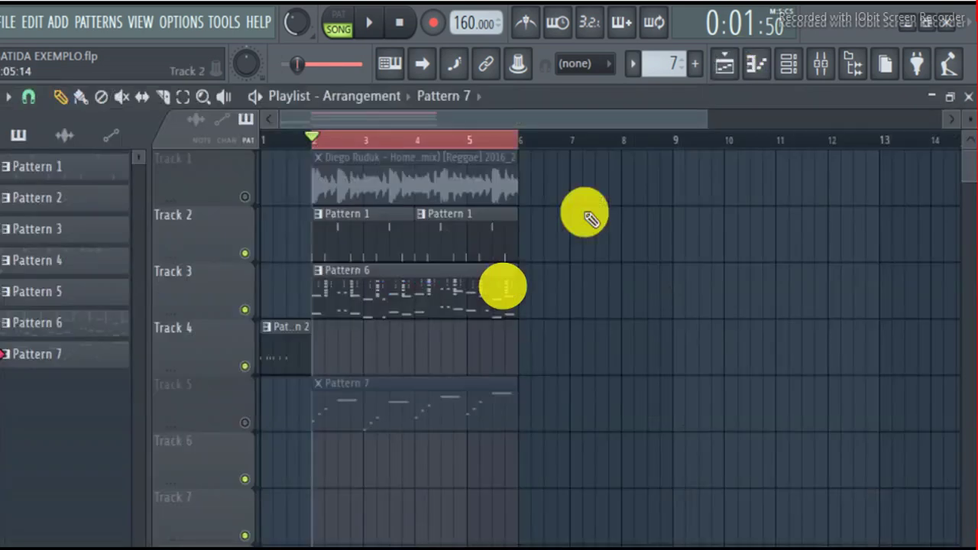
left_click_drag(627, 204, 405, 298)
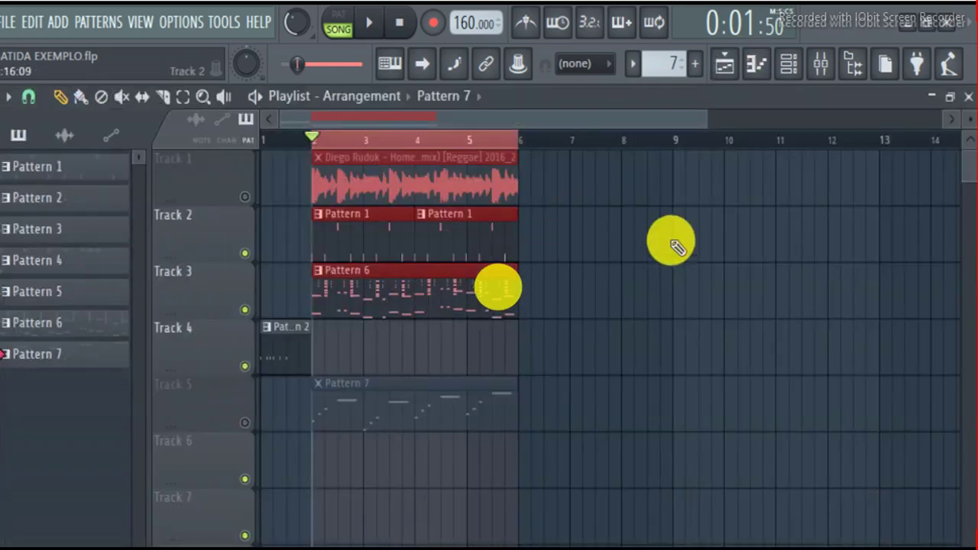
left_click_drag(676, 222, 343, 310)
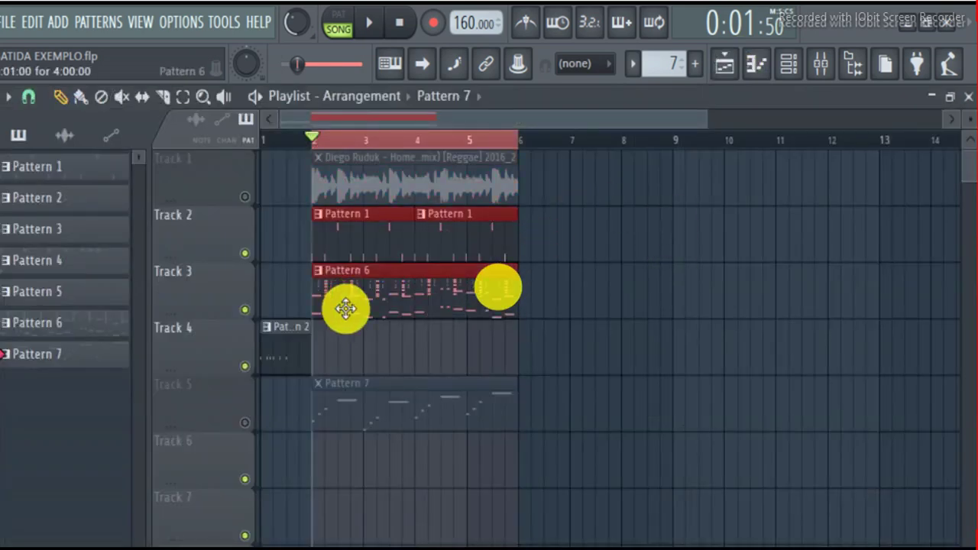
key("ctrl+b")
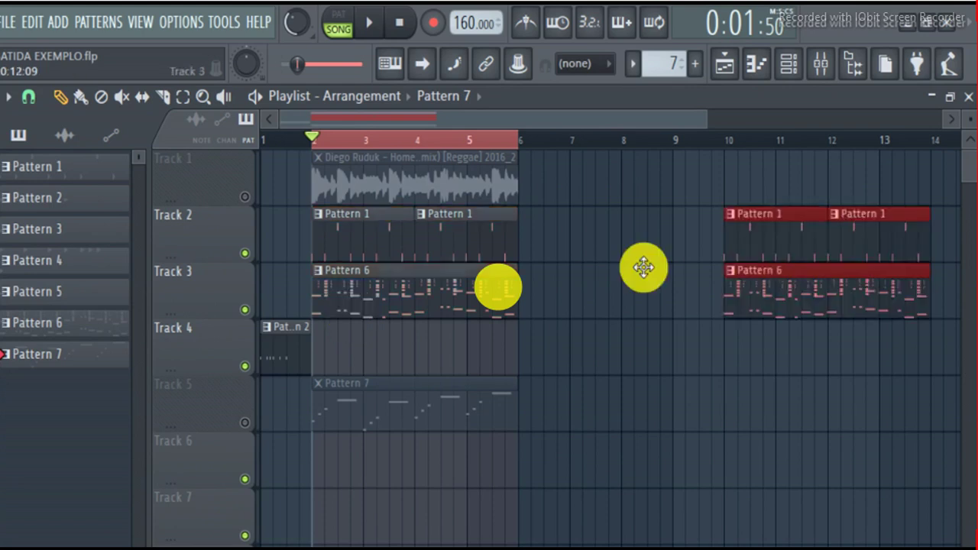
left_click_drag(643, 267, 567, 267)
left_click(834, 235)
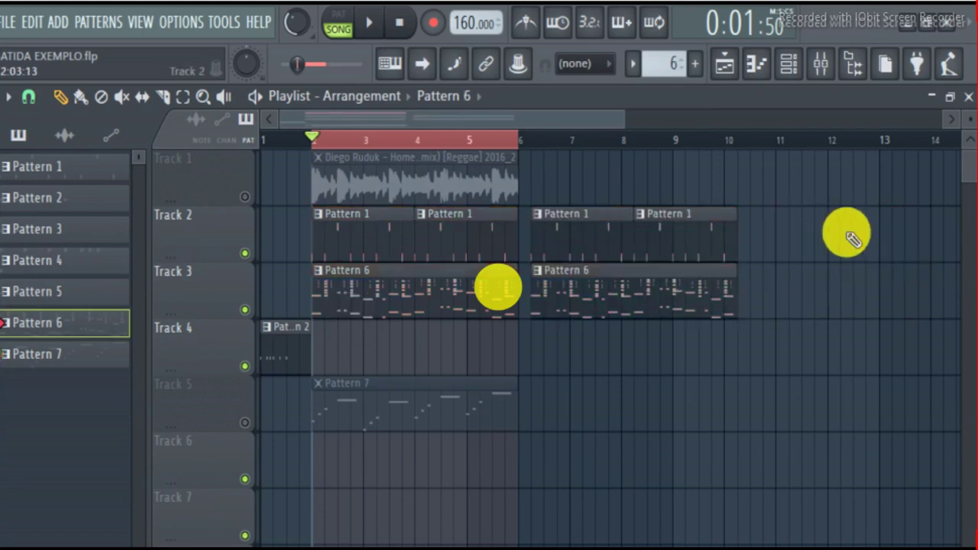
key("ctrl+z")
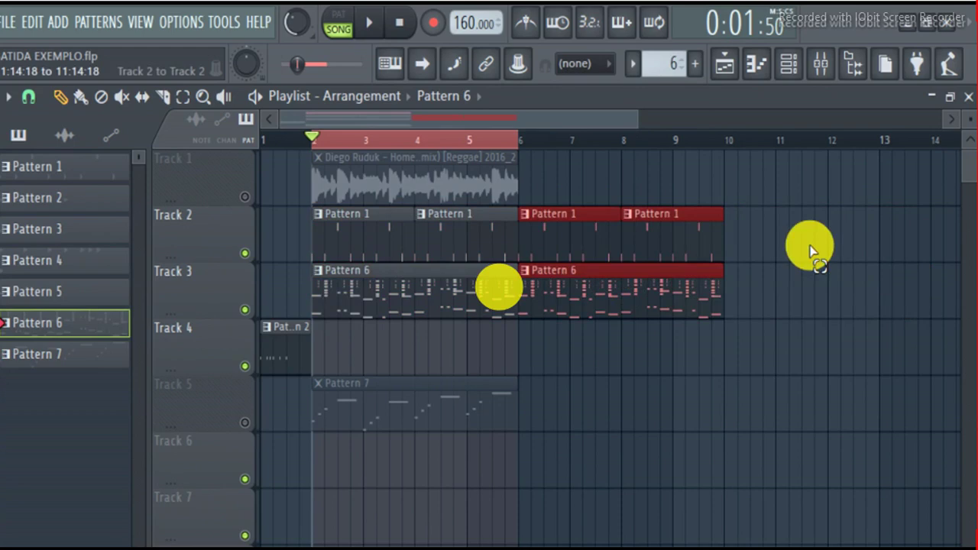
- Duplicate all Pattern 1 and Pattern 6 clips on Tracks 2 and 3, placing the copies at bar 10
left_click_drag(810, 245, 357, 291)
key("ctrl+b")
left_click_drag(853, 286, 764, 288)
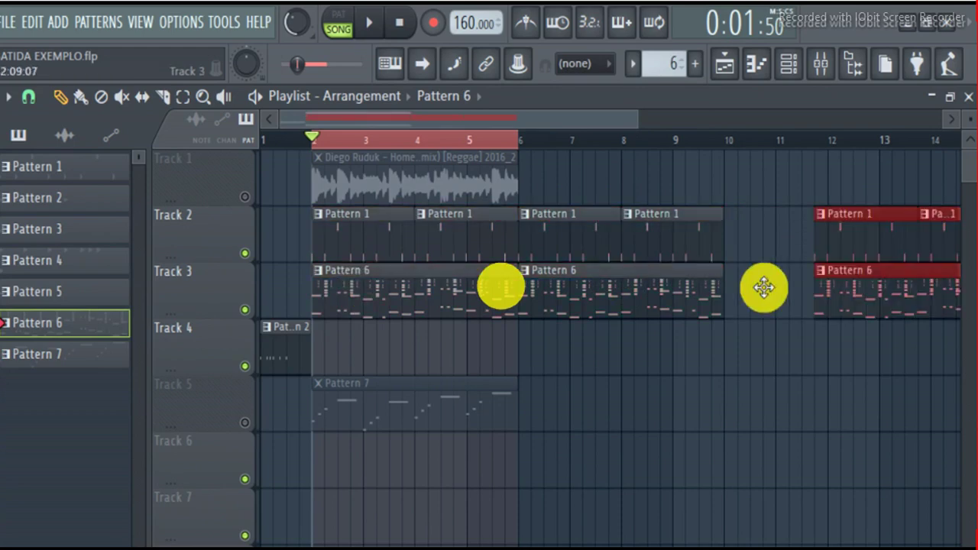
left_click_drag(764, 288, 672, 287)
- Play the extended arrangement to check it, and stop playback
key("space")
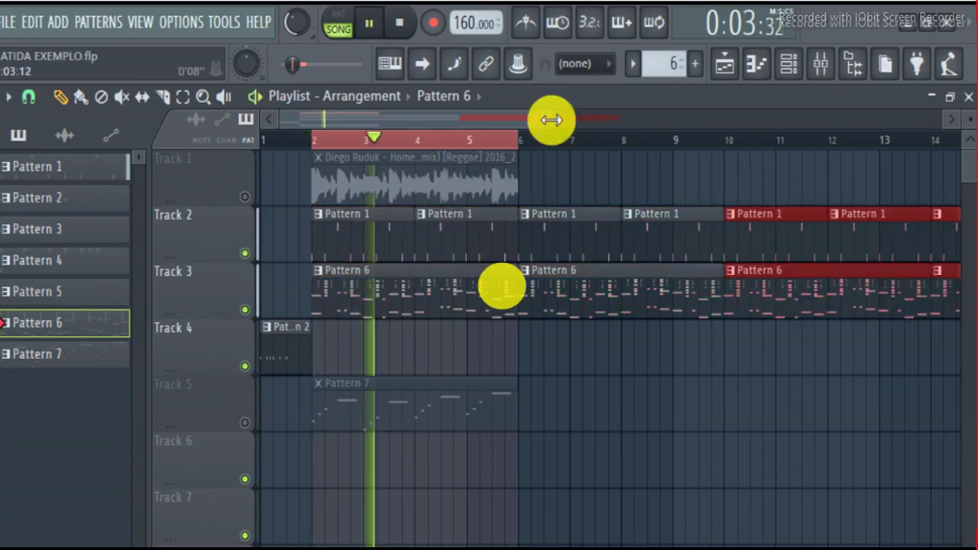
left_click_drag(551, 120, 750, 125)
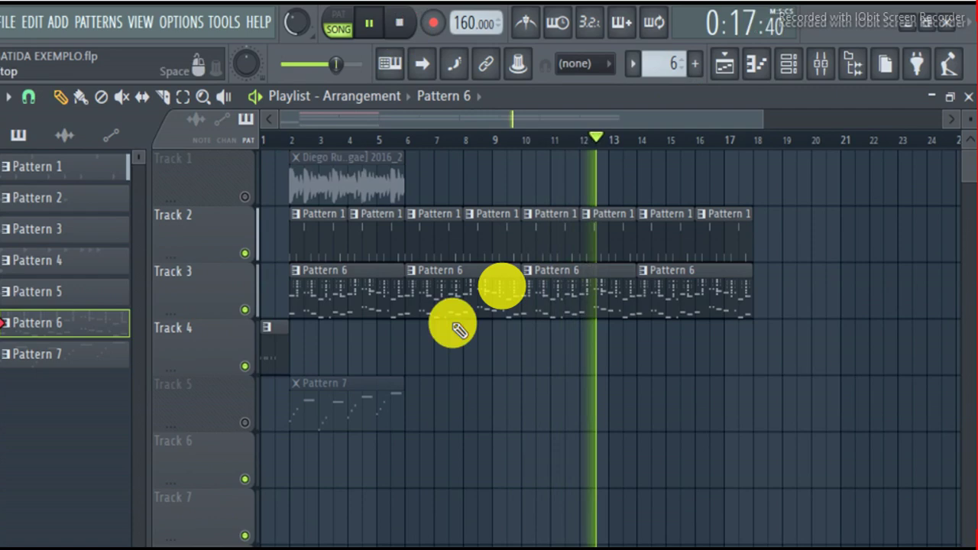
key("space")
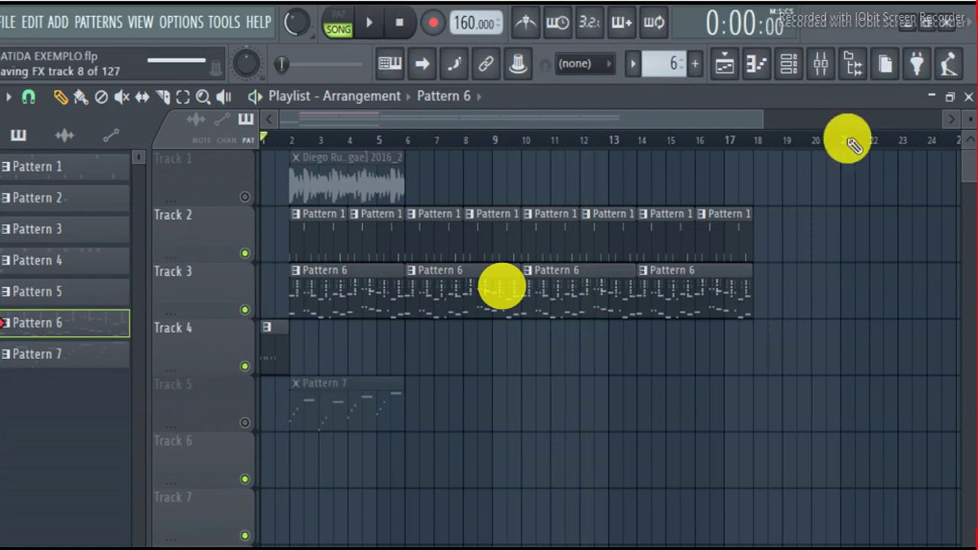
- Show the mixer and load The T-Pain Effect into slot 1 of Insert 13
left_click(829, 70)
left_click(830, 70)
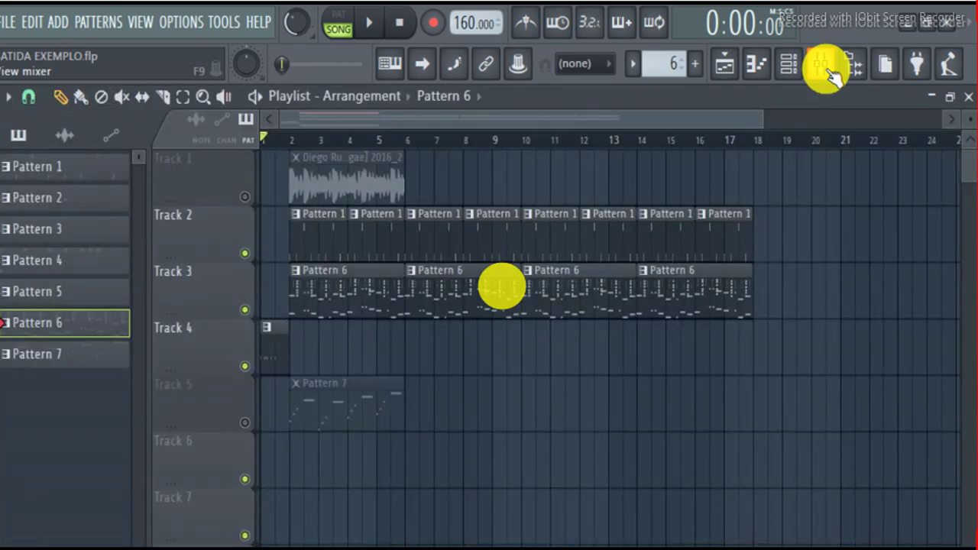
left_click(830, 73)
left_click(829, 75)
left_click(828, 76)
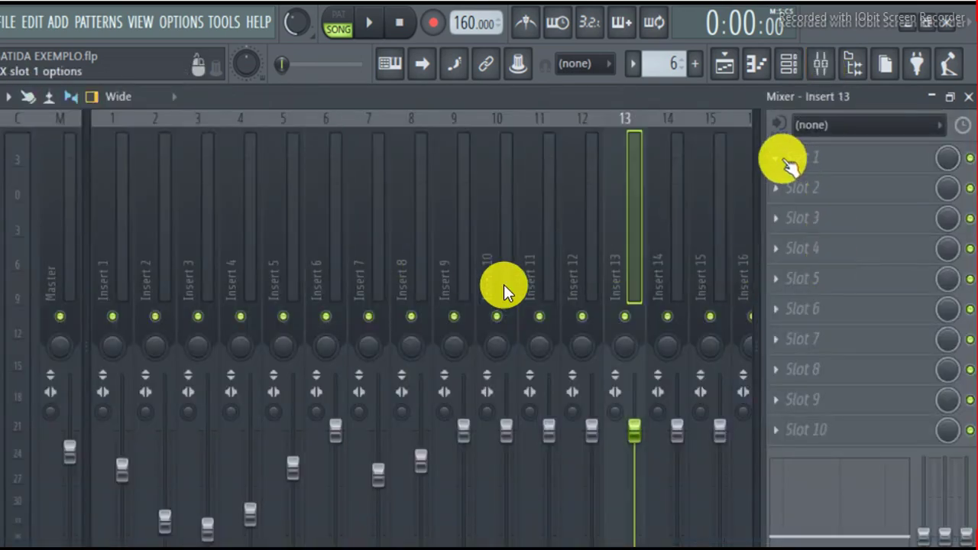
left_click(797, 159)
key("Escape")
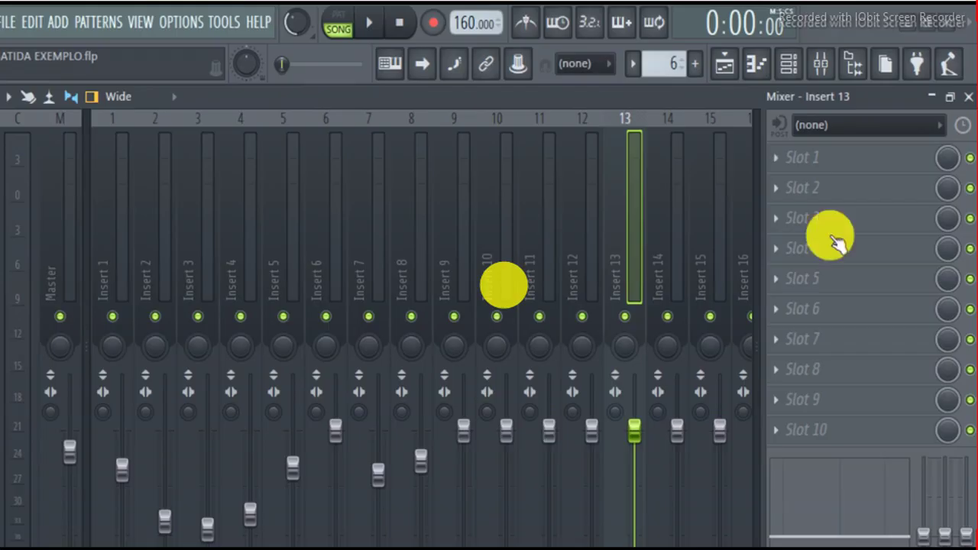
left_click(789, 185)
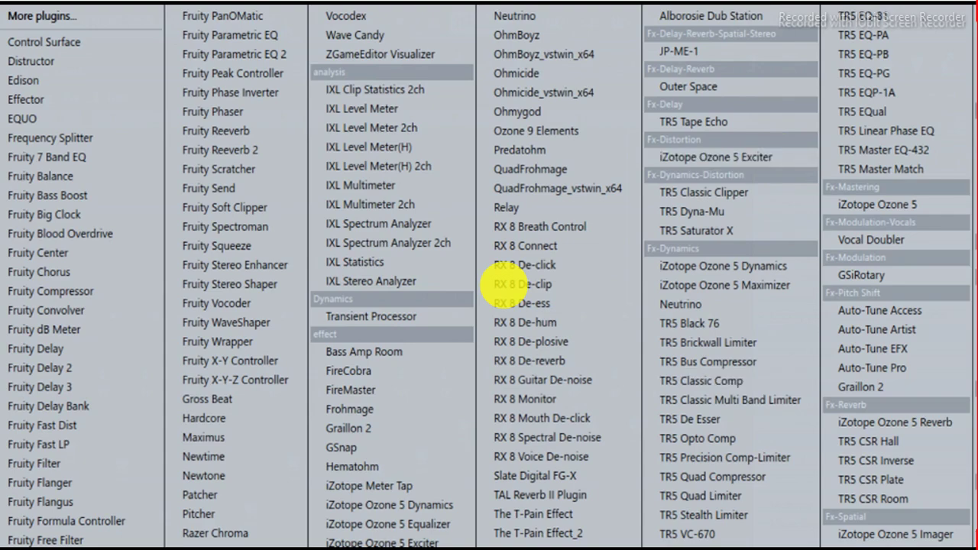
left_click(529, 513)
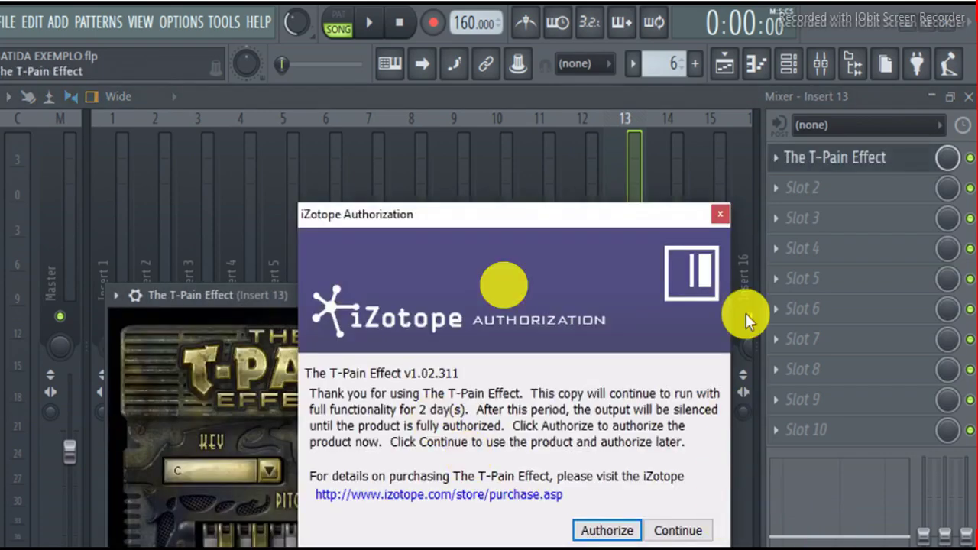
- Dismiss the iZotope authorization notice, set The T-Pain Effect to key D and scale Major, and close the plugin window
key("Escape")
left_click_drag(297, 295, 460, 69)
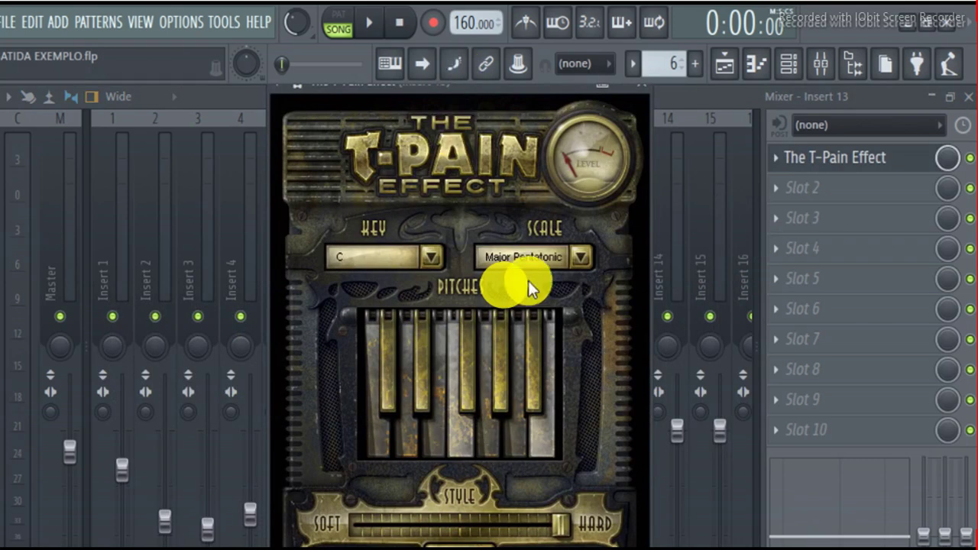
left_click(433, 259)
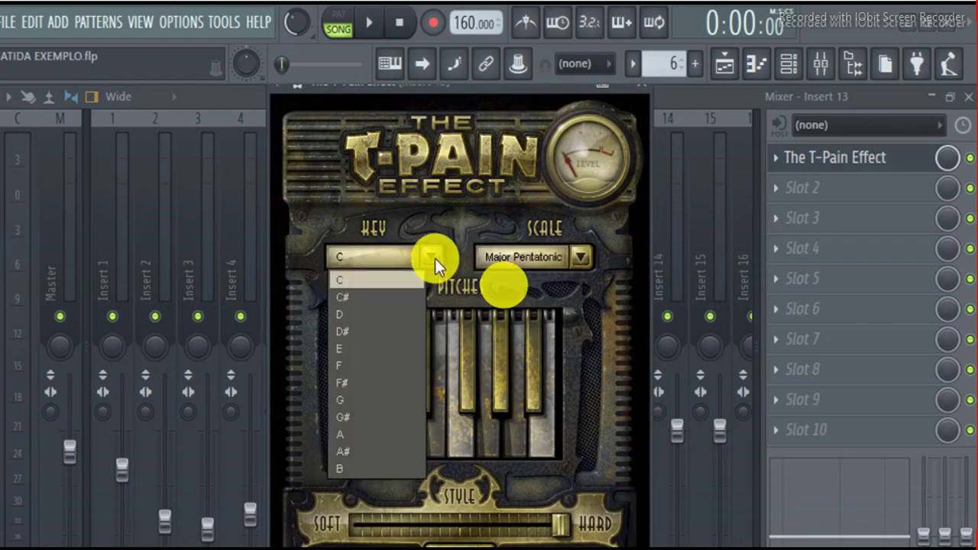
left_click(370, 311)
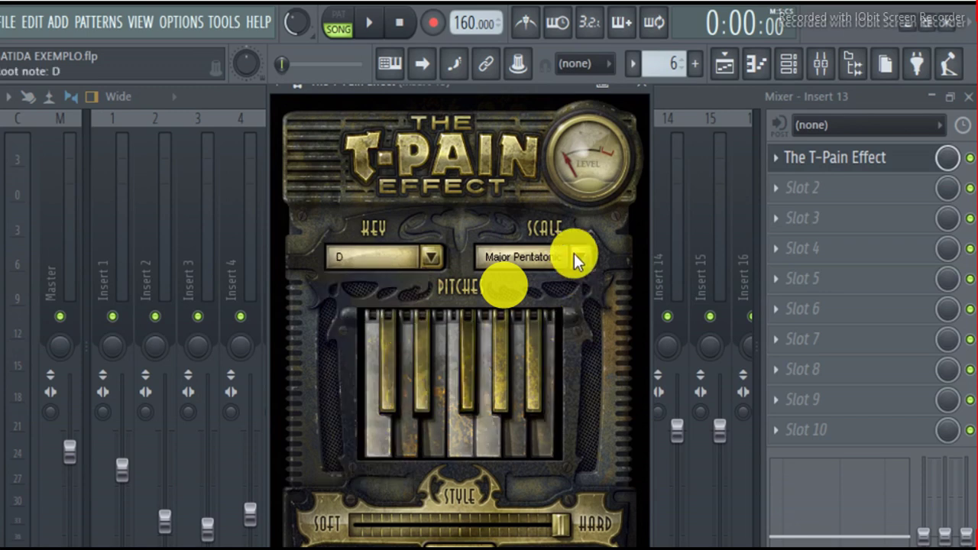
left_click(577, 257)
left_click(538, 309)
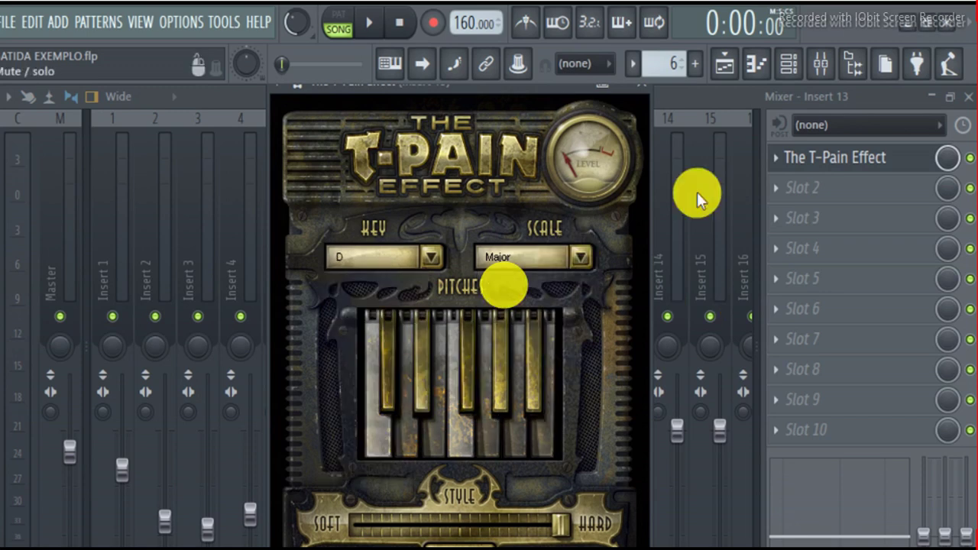
left_click(736, 94)
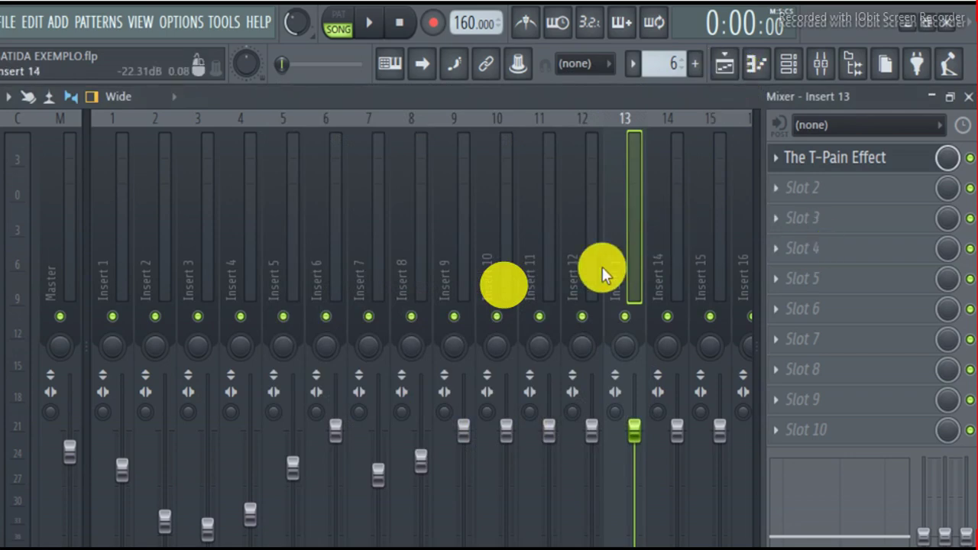
- Return to the playlist, play from bar 2, unmute Track 1 and extend its Homem De Familia audio clip to bar 18
left_click(753, 66)
left_click(290, 141)
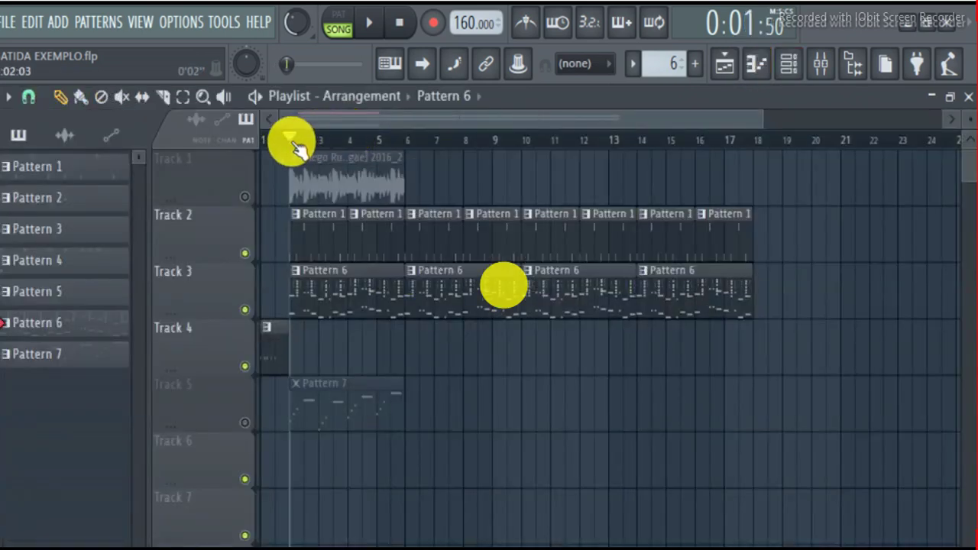
key("space")
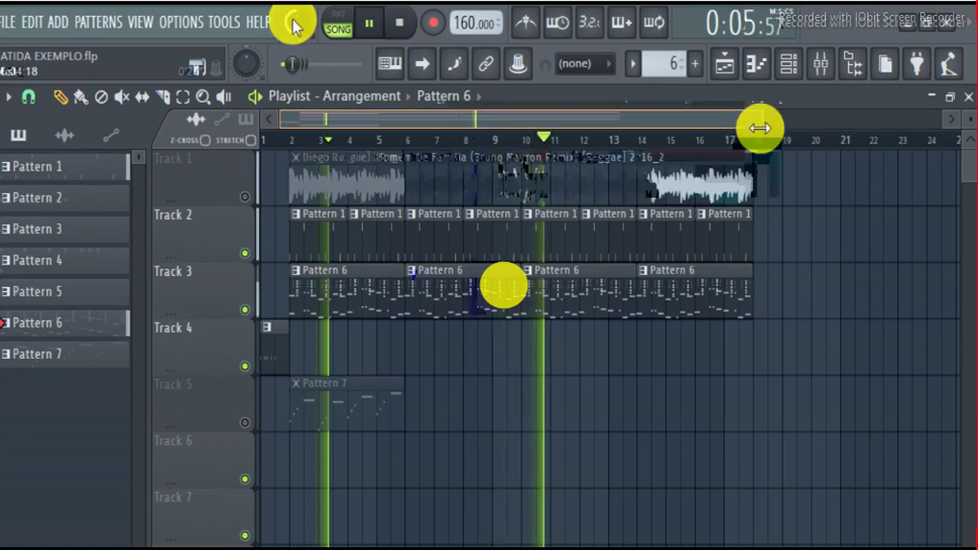
left_click(555, 191)
left_click(290, 142)
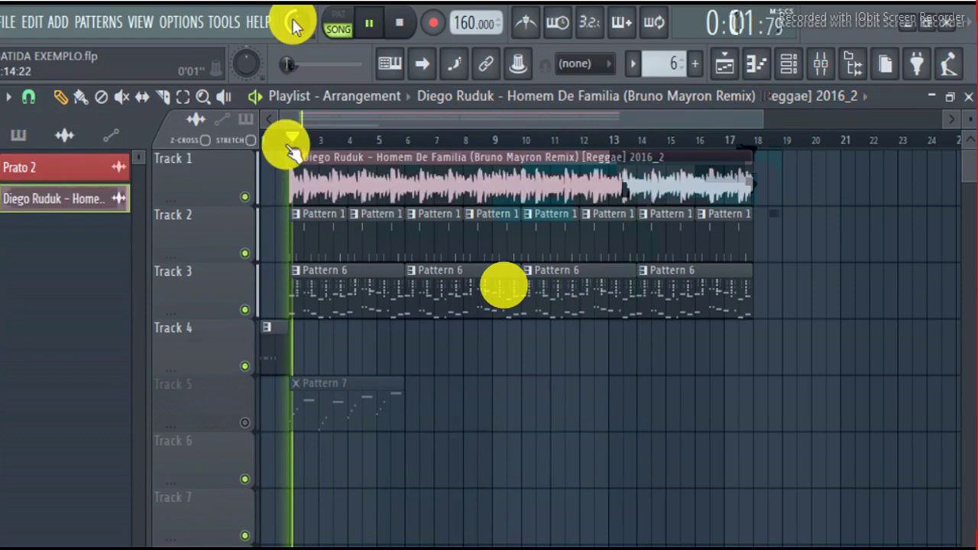
- Play the arrangement from bar 2 with the audio clip, check the mixer levels, and restart playback in the playlist
key("space")
left_click(295, 145)
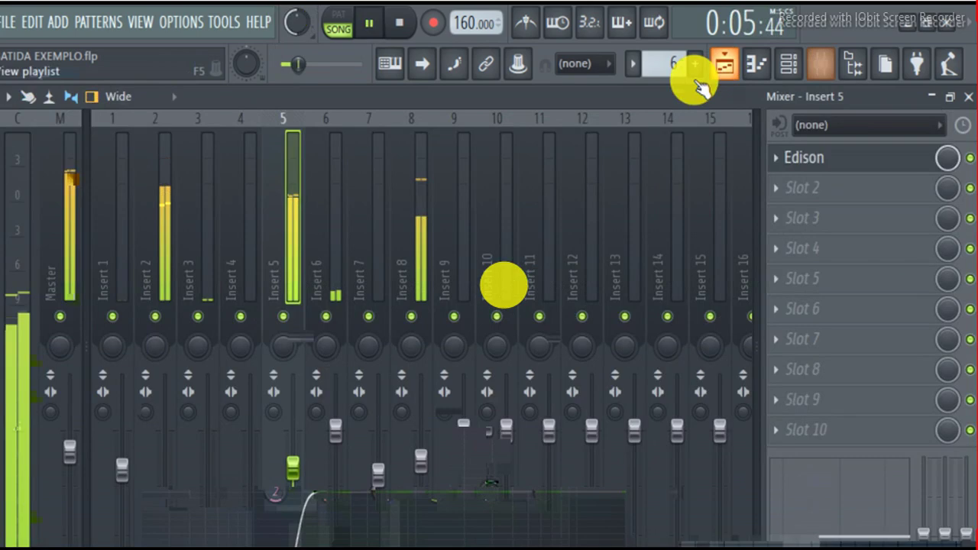
left_click(699, 84)
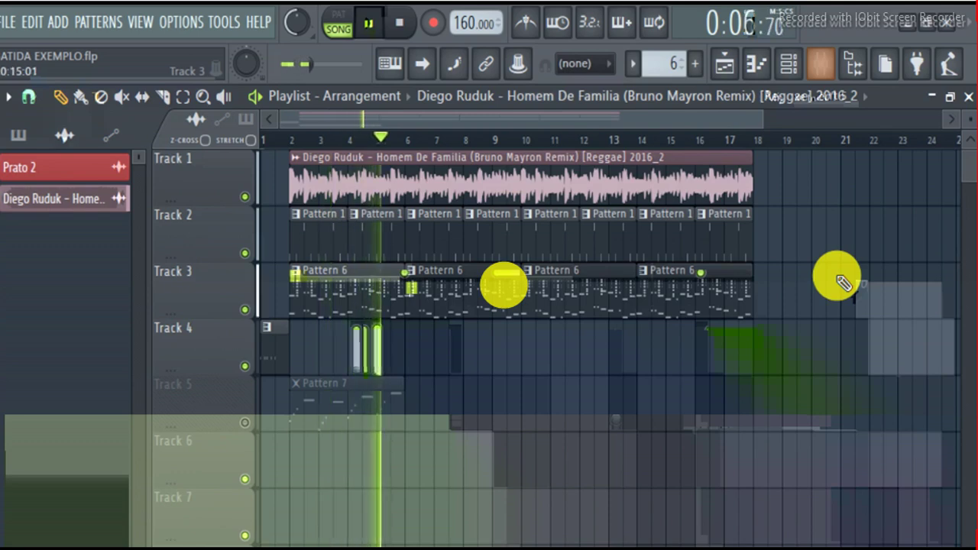
left_click(291, 140)
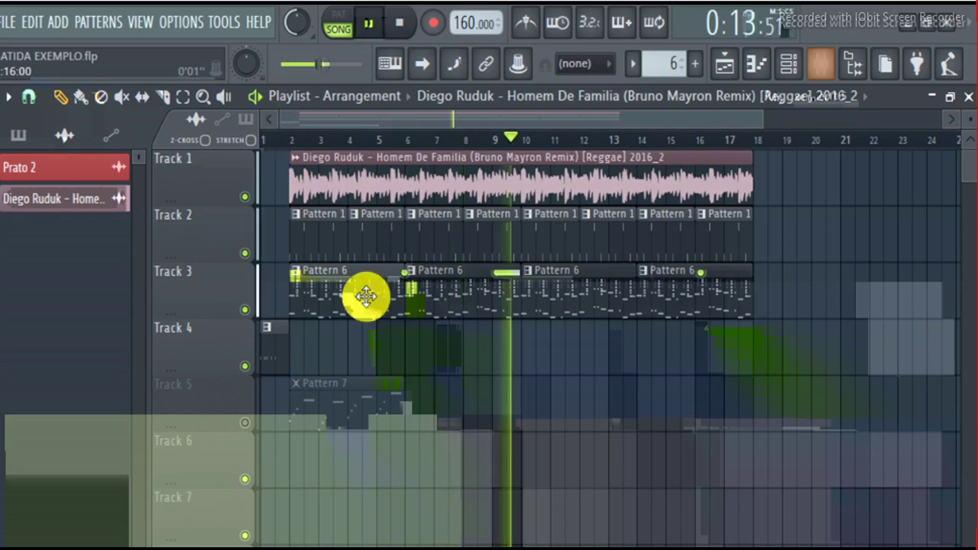
- Place a copy of the Pattern 2 clip on Track 4 at bar 9 and cut Track 2's Pattern 1 over that bar
left_click(268, 355)
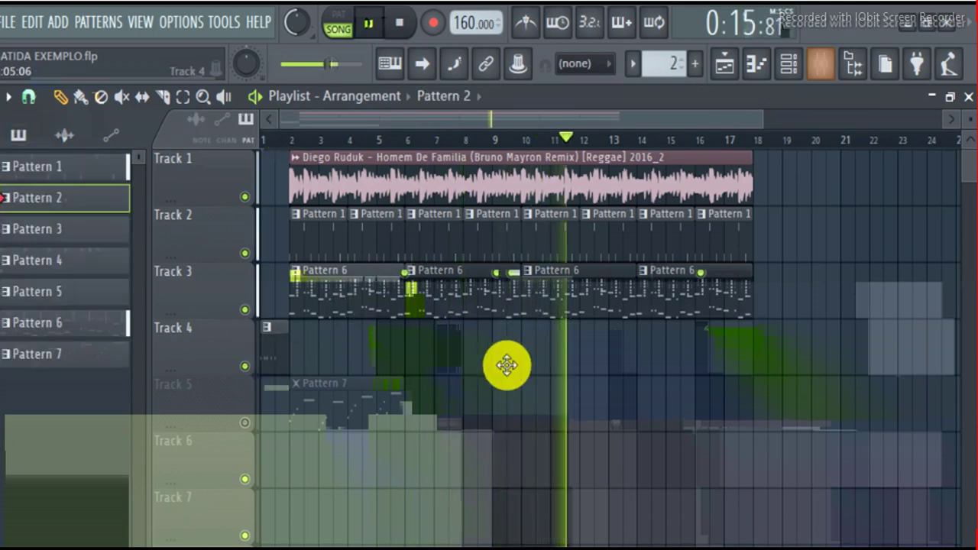
left_click(507, 361)
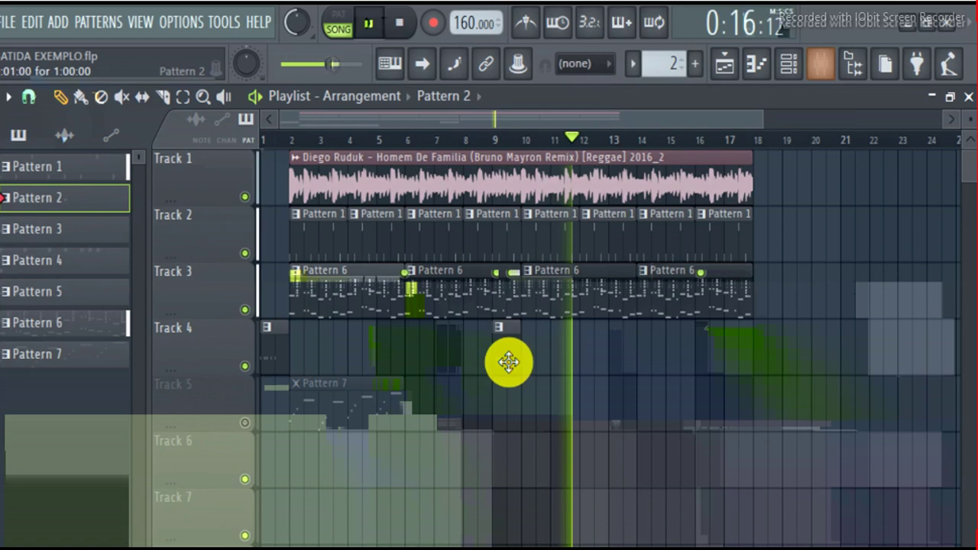
right_click(497, 253)
- Play the transition from bar 9 twice to check the new fill, stop playback, and examine the clips up close
left_click(491, 141)
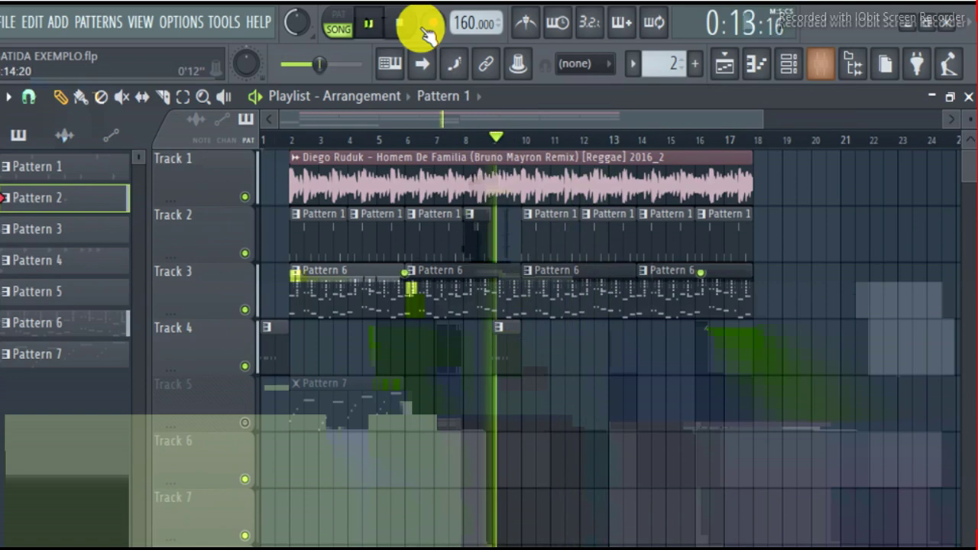
left_click(488, 140)
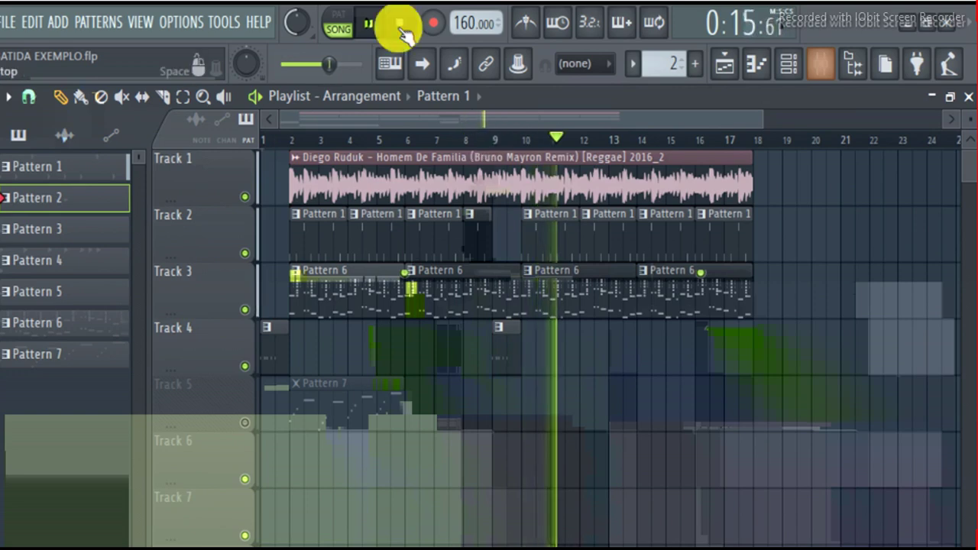
left_click(398, 24)
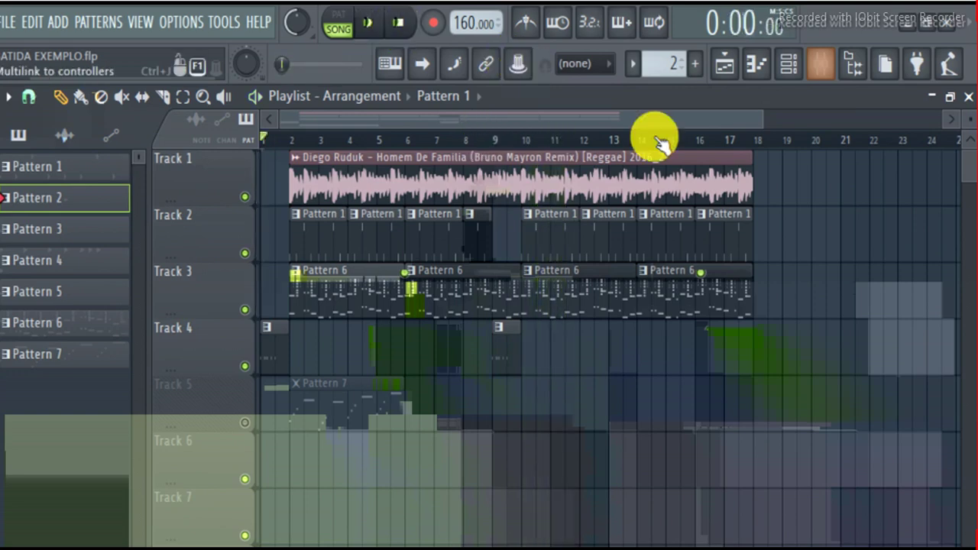
left_click_drag(762, 124, 474, 126)
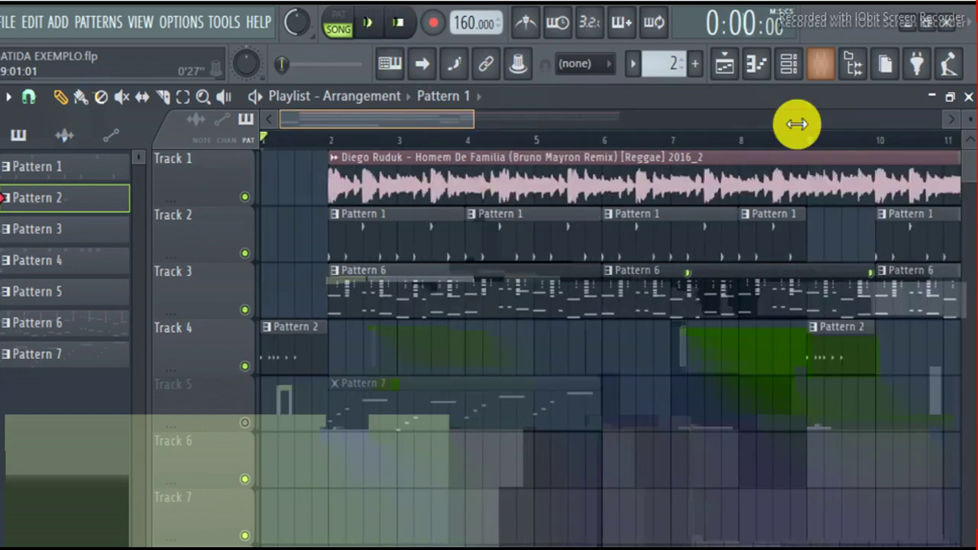
- Switch to the VLC media player and show its playlist of video files
left_click(371, 3)
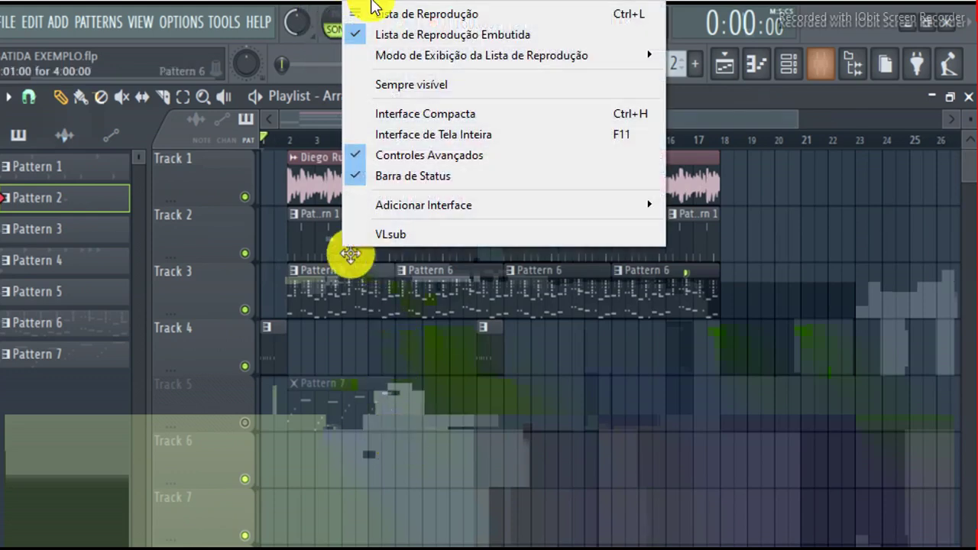
left_click(376, 13)
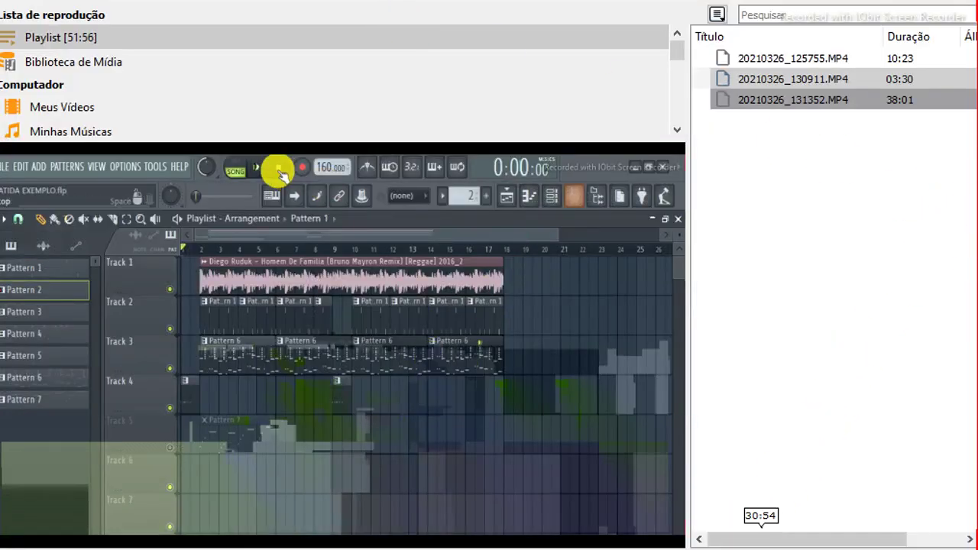